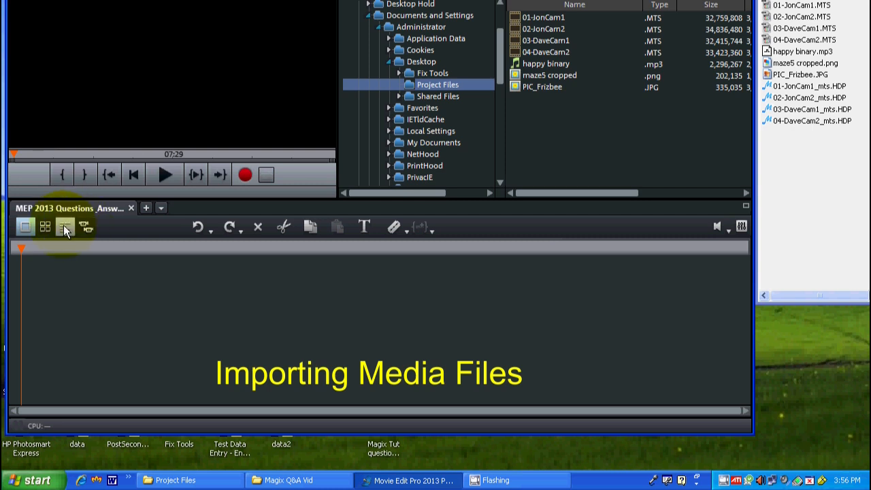
Step: Switch the project to timeline view and look over the full media file details in the Project Files folder window
{"action": "left_click", "coordinate": [64, 224]}
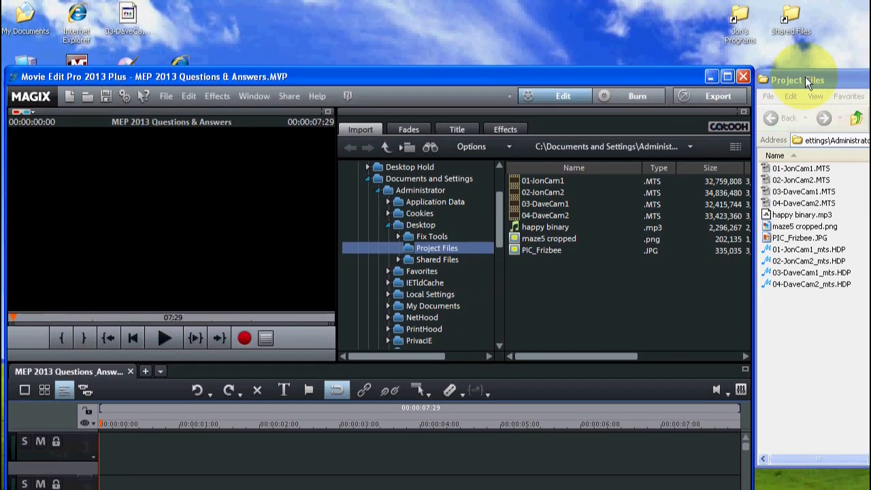
{"action": "left_click_drag", "start_coordinate": [805, 79], "coordinate": [667, 109]}
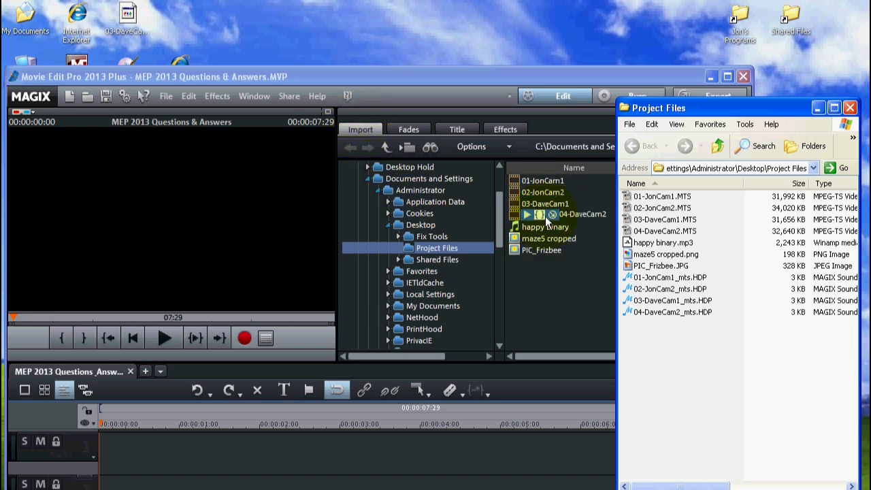
{"action": "left_click_drag", "start_coordinate": [693, 109], "coordinate": [831, 72]}
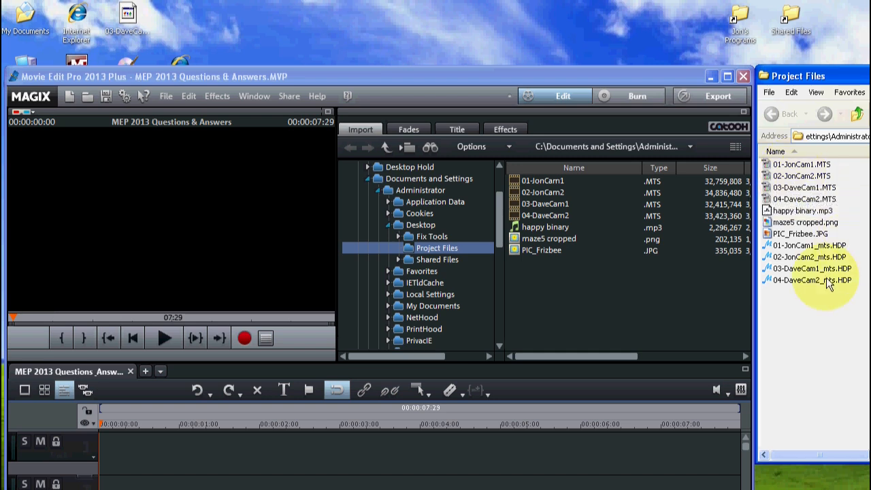
Step: Place maze5 cropped.png from the Project Files folder at the start of track 1
{"action": "left_click", "coordinate": [801, 223]}
{"action": "left_click_drag", "start_coordinate": [799, 221], "coordinate": [247, 459]}
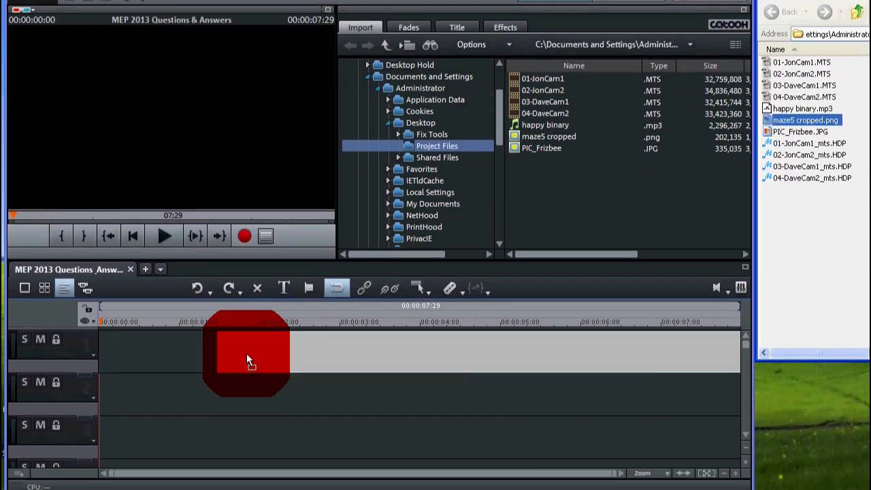
{"action": "left_click_drag", "start_coordinate": [246, 360], "coordinate": [128, 344]}
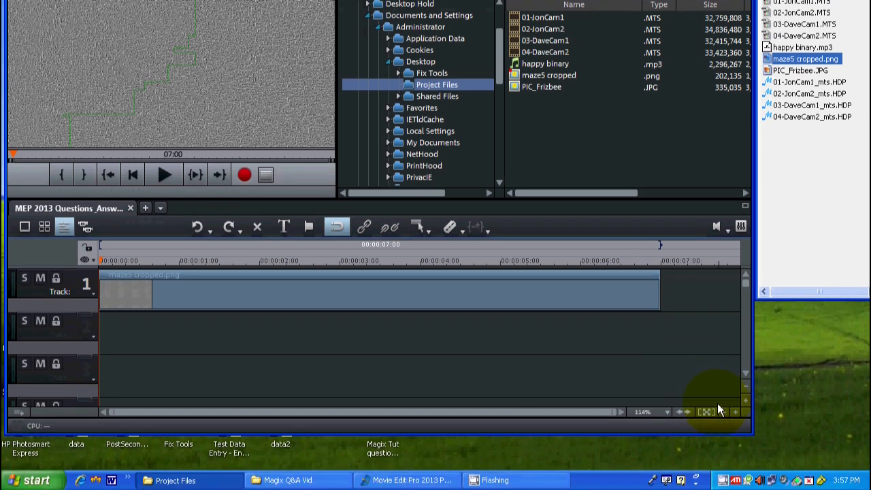
Step: Place PIC_Frizbee.JPG at the start of track 2, directly beneath the maze picture
{"action": "left_click", "coordinate": [724, 412]}
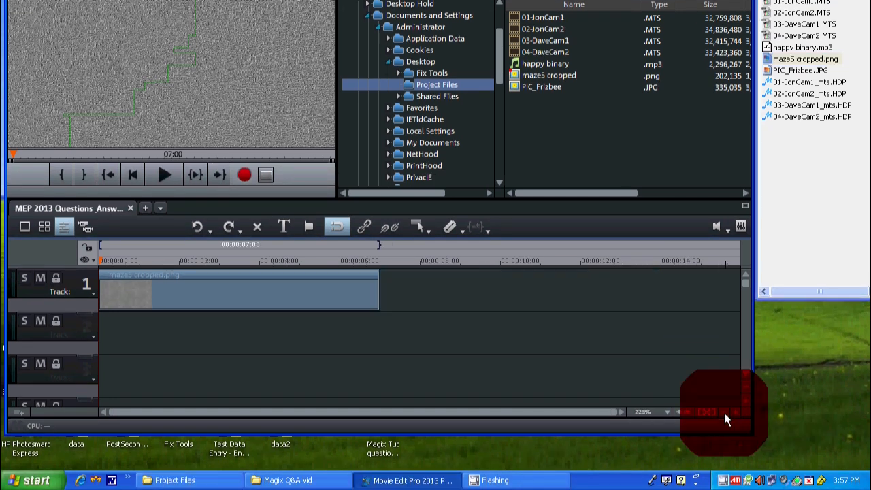
{"action": "left_click", "coordinate": [723, 412]}
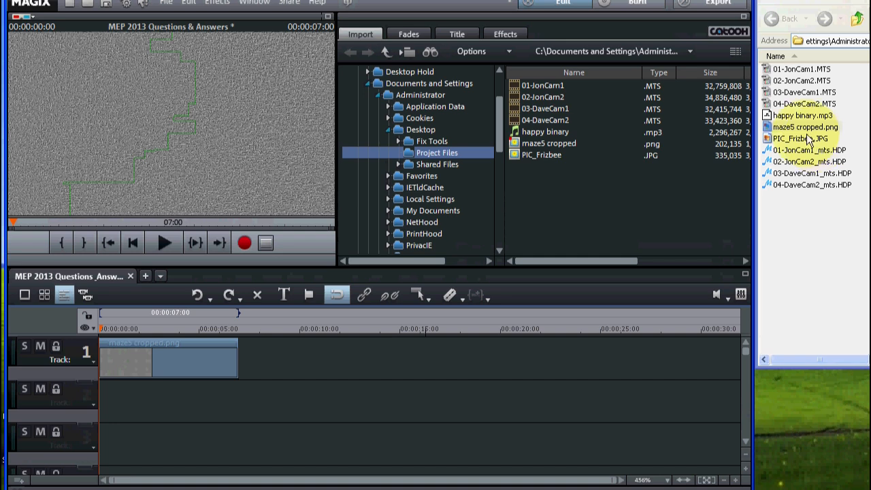
{"action": "left_click", "coordinate": [799, 140]}
{"action": "left_click_drag", "start_coordinate": [798, 139], "coordinate": [307, 419]}
{"action": "left_click_drag", "start_coordinate": [308, 351], "coordinate": [128, 342]}
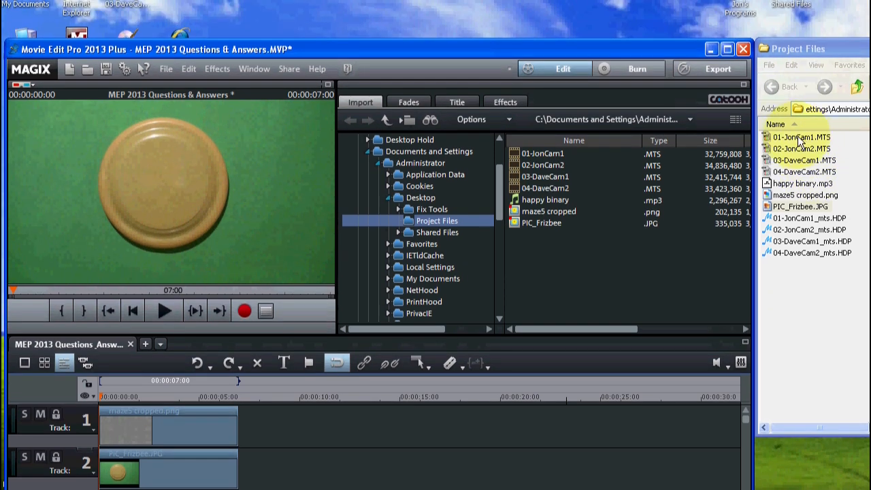
Step: Place 01-JonCam1.MTS on track 1 behind the maze picture and adjust the movie settings to the file's 1920x1080 resolution
{"action": "left_click", "coordinate": [799, 136]}
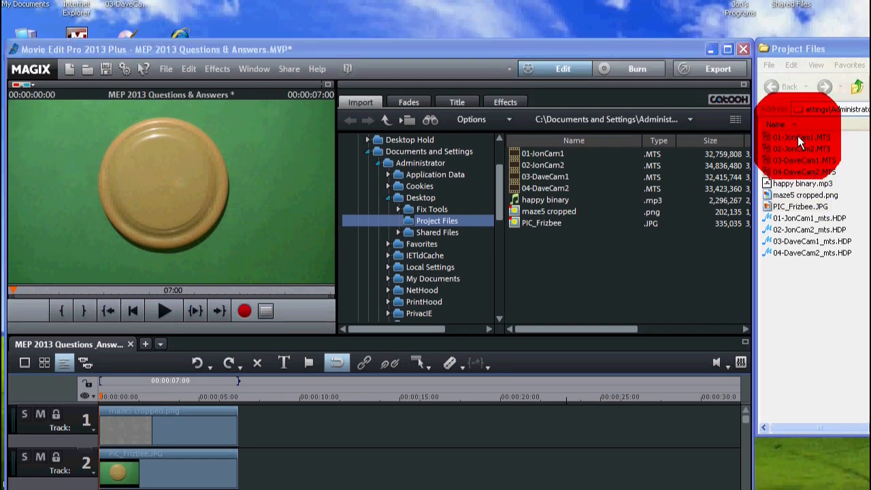
{"action": "left_click_drag", "start_coordinate": [797, 135], "coordinate": [466, 433]}
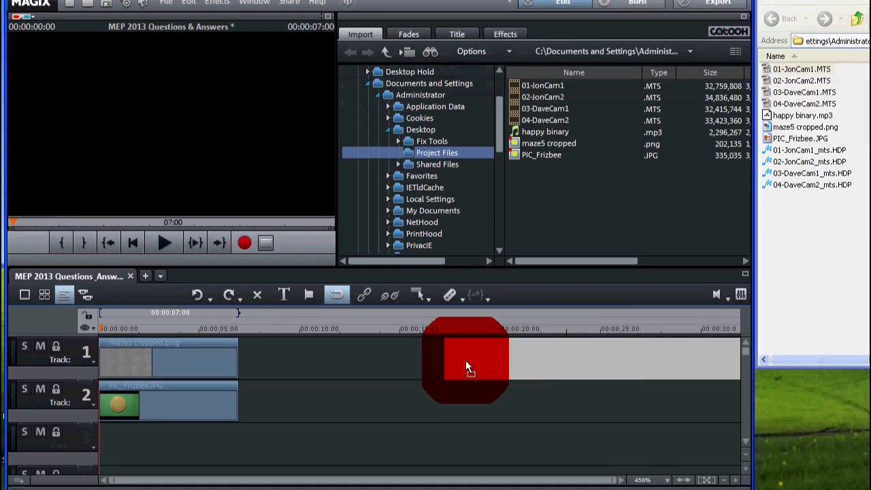
{"action": "left_click_drag", "start_coordinate": [465, 360], "coordinate": [283, 353]}
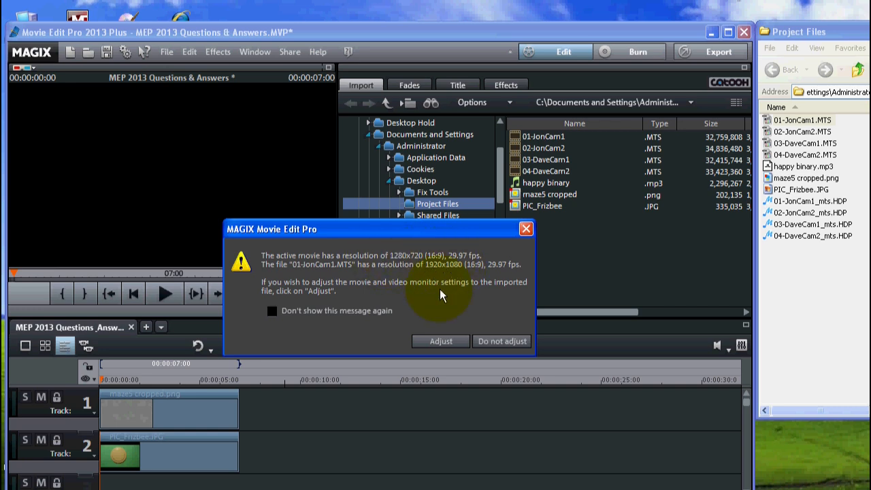
{"action": "left_click", "coordinate": [440, 340]}
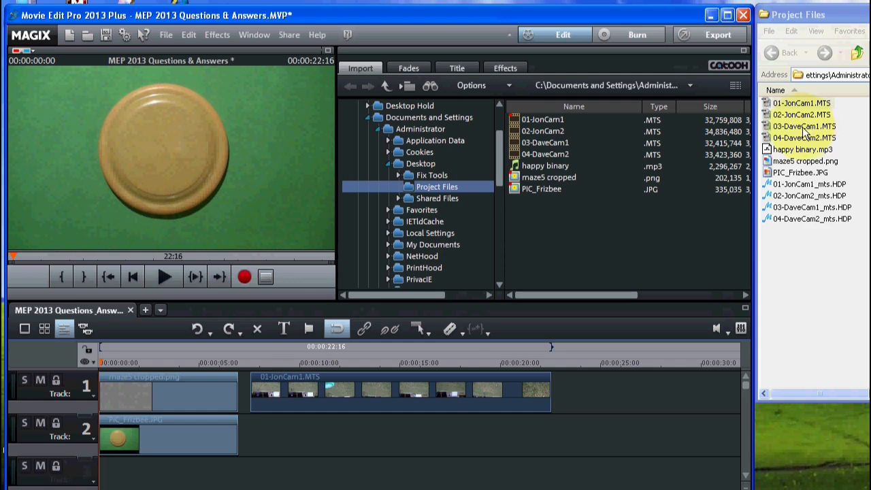
Step: Place 03-DaveCam1.MTS on track 2, aligned beneath 01-JonCam1.MTS
{"action": "left_click", "coordinate": [807, 128]}
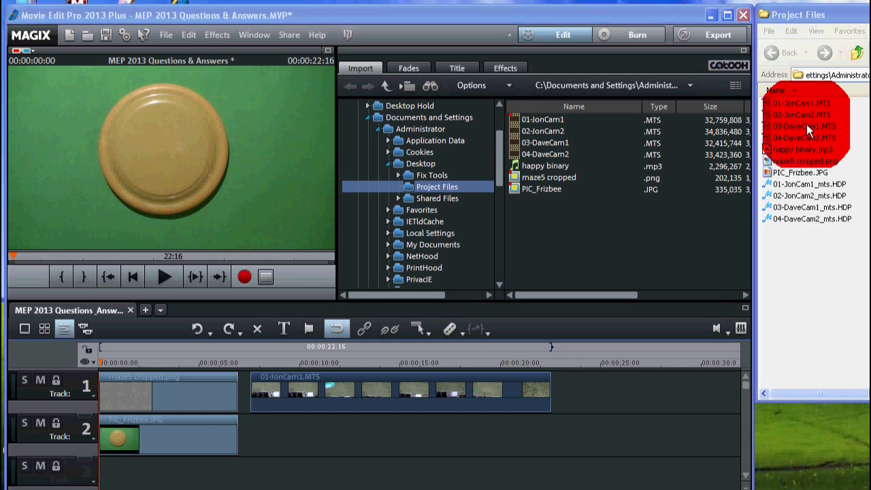
{"action": "left_click_drag", "start_coordinate": [806, 124], "coordinate": [365, 443]}
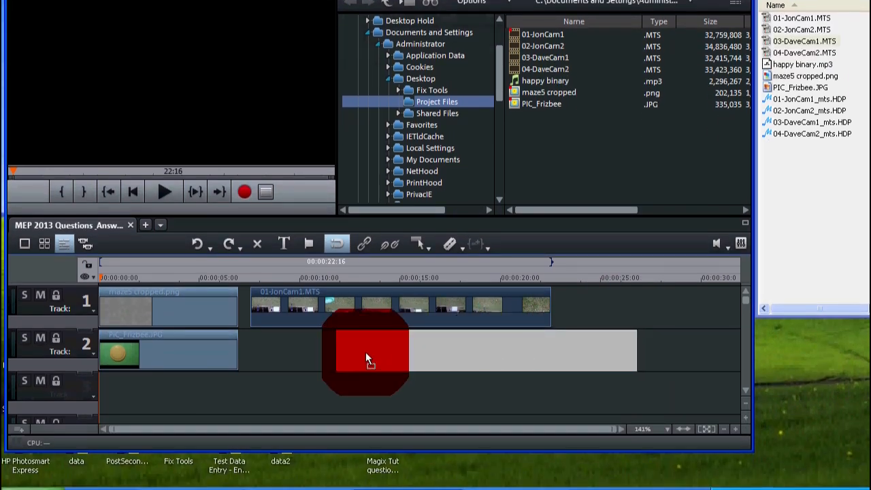
{"action": "left_click_drag", "start_coordinate": [366, 354], "coordinate": [329, 347]}
{"action": "left_click", "coordinate": [311, 349]}
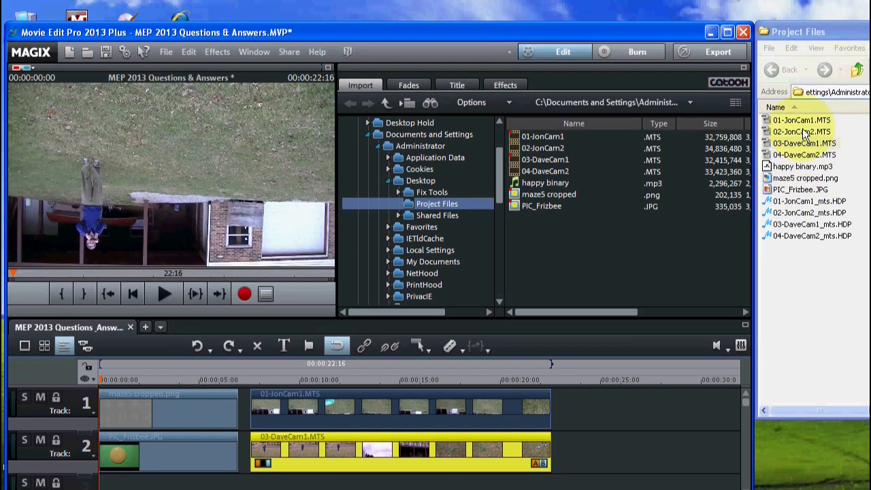
Step: Add 02-JonCam2.MTS behind the first video on track 1 and 04-DaveCam2.MTS beneath it on track 2
{"action": "left_click_drag", "start_coordinate": [805, 133], "coordinate": [642, 422]}
{"action": "left_click_drag", "start_coordinate": [643, 378], "coordinate": [593, 362]}
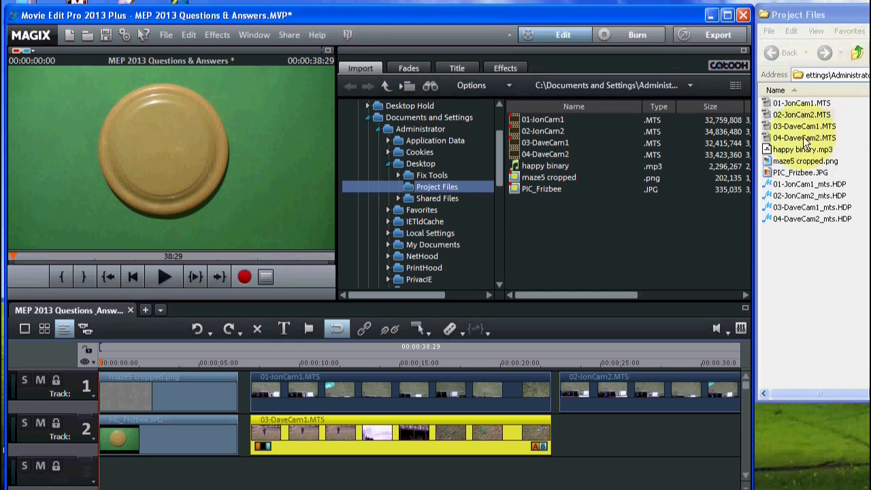
{"action": "left_click_drag", "start_coordinate": [803, 140], "coordinate": [594, 428]}
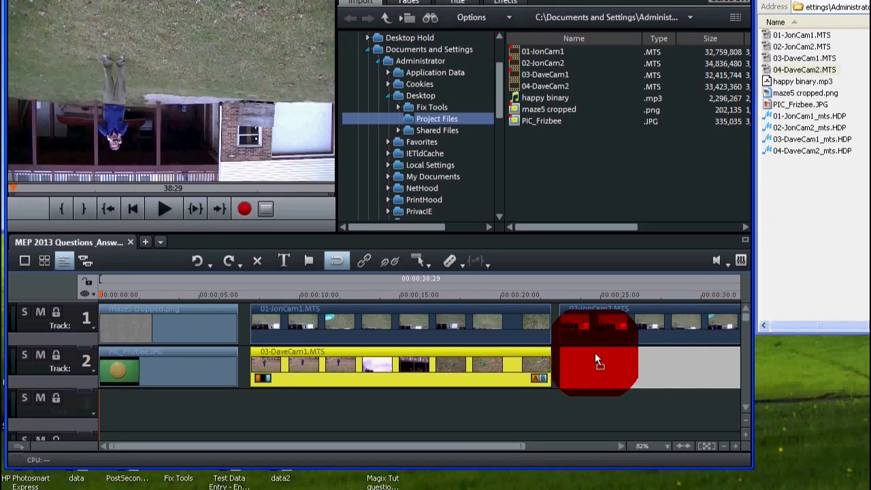
{"action": "left_click_drag", "start_coordinate": [596, 355], "coordinate": [595, 355]}
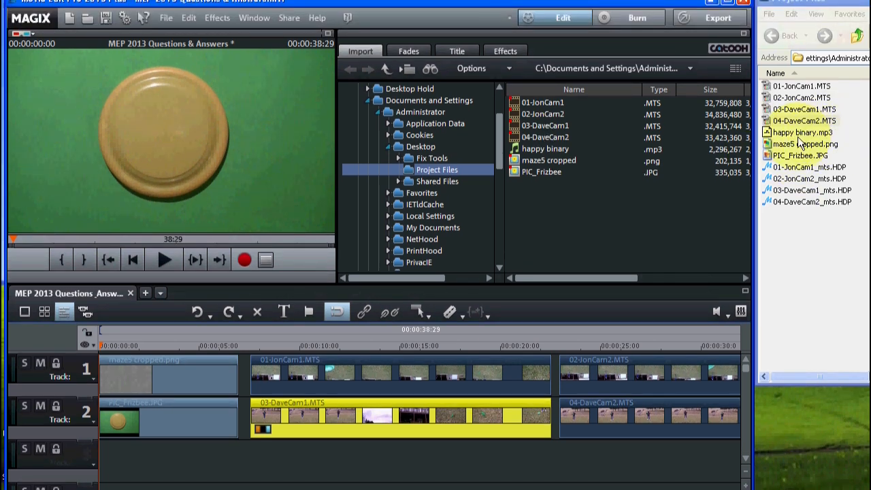
Step: Place happy binary.mp3 at the start of track 3 and lower its volume slightly
{"action": "left_click", "coordinate": [796, 136]}
{"action": "left_click_drag", "start_coordinate": [796, 136], "coordinate": [665, 473]}
{"action": "left_click_drag", "start_coordinate": [665, 382], "coordinate": [132, 381]}
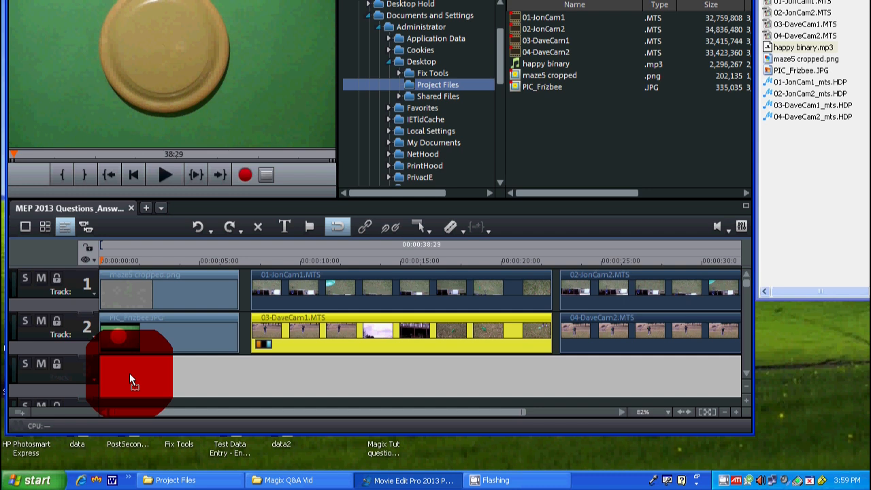
{"action": "left_click_drag", "start_coordinate": [129, 374], "coordinate": [129, 373]}
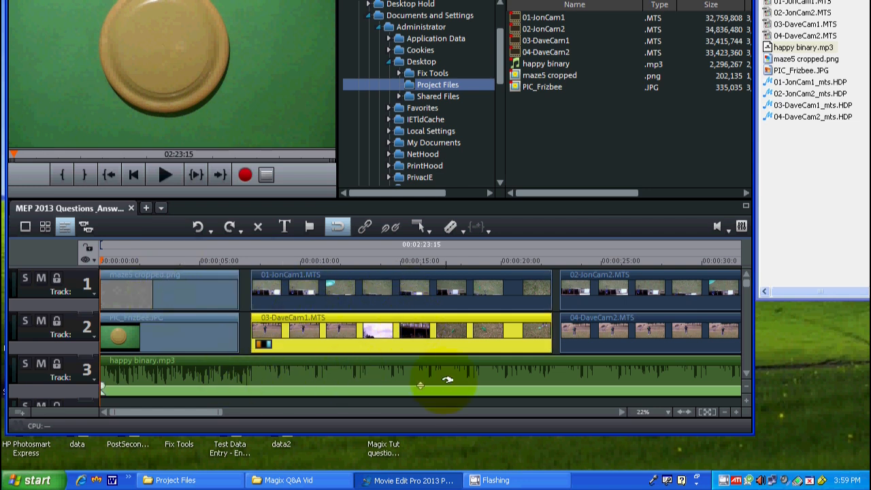
{"action": "left_click", "coordinate": [420, 386]}
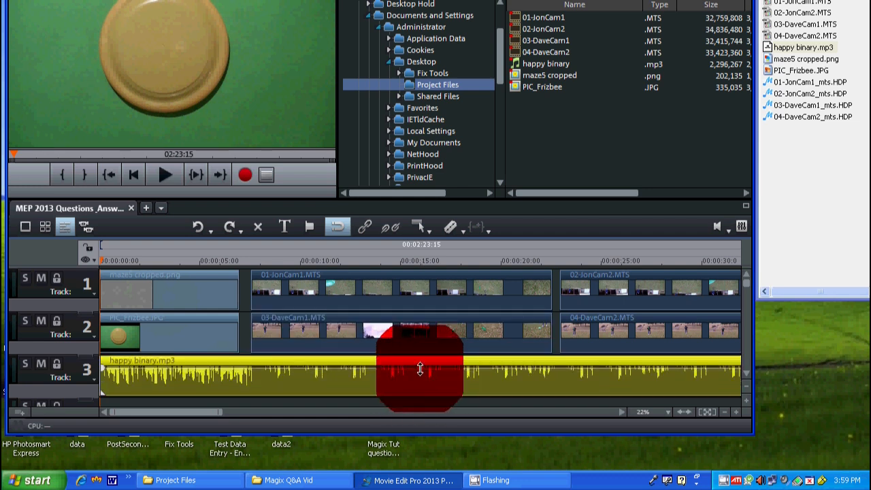
{"action": "left_click_drag", "start_coordinate": [419, 381], "coordinate": [418, 389]}
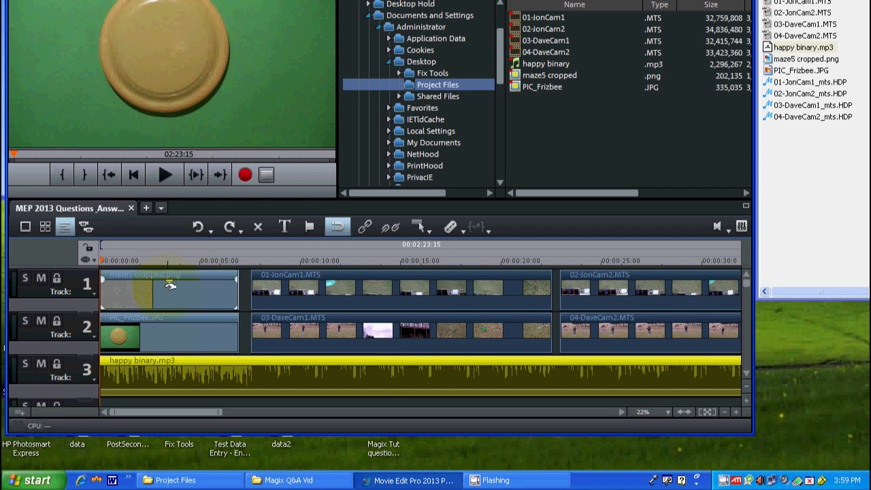
Step: Try out the opacity handles of PIC_Frizbee.JPG and maze5 cropped.png in the timeline
{"action": "mouse_move", "coordinate": [168, 324]}
{"action": "left_mouse_down"}
{"action": "mouse_move", "coordinate": [166, 351]}
{"action": "mouse_move", "coordinate": [167, 307]}
{"action": "mouse_move", "coordinate": [166, 323]}
{"action": "left_mouse_up"}
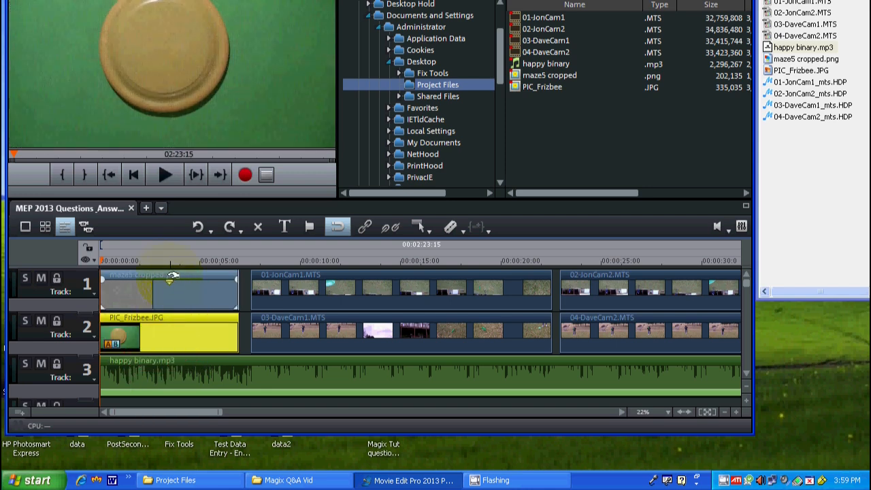
{"action": "mouse_move", "coordinate": [170, 282]}
{"action": "left_mouse_down"}
{"action": "mouse_move", "coordinate": [168, 304]}
{"action": "mouse_move", "coordinate": [168, 276]}
{"action": "left_mouse_up"}
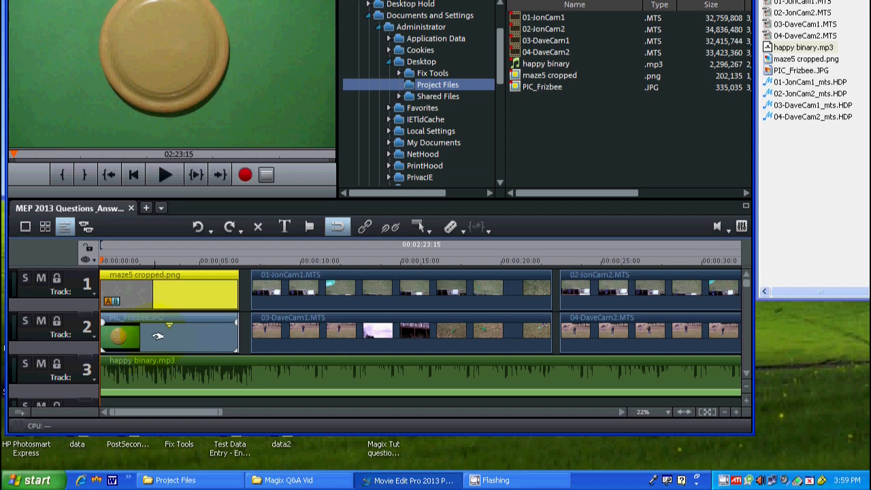
Step: Mute track 2, move the playhead through the maze picture to check track 1, and unmute track 2
{"action": "left_click", "coordinate": [40, 323]}
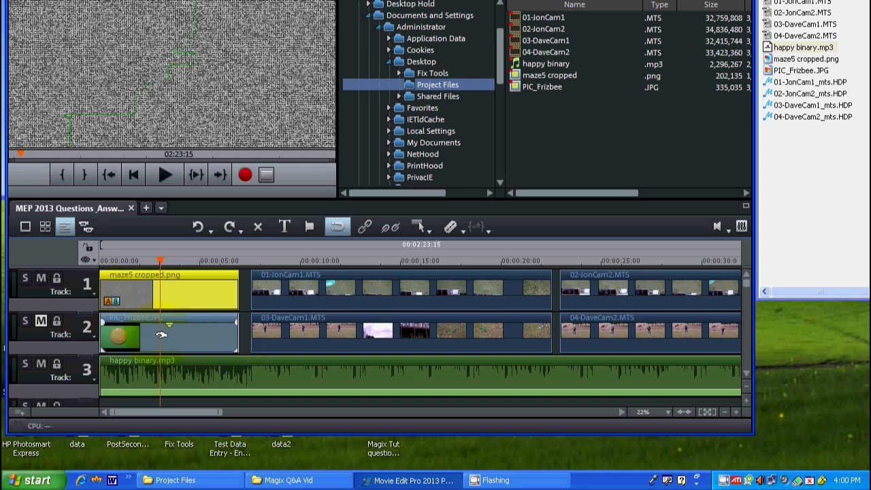
{"action": "left_click_drag", "start_coordinate": [162, 260], "coordinate": [182, 261]}
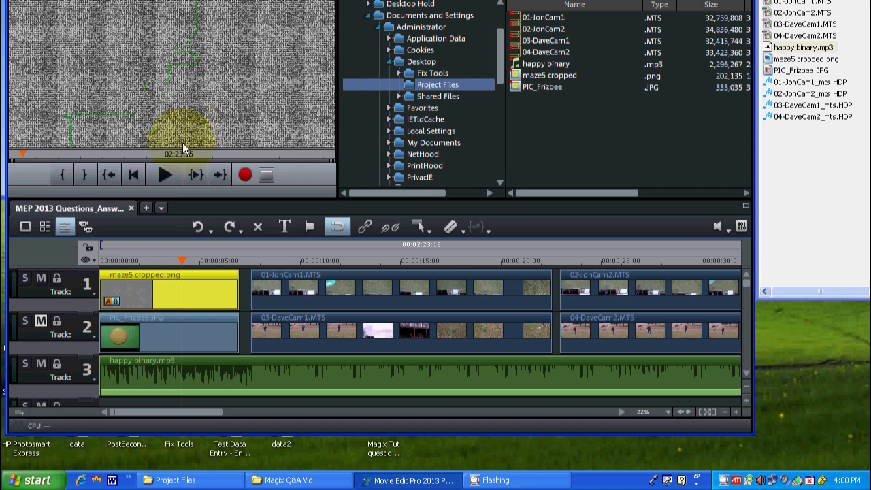
{"action": "left_click", "coordinate": [170, 260]}
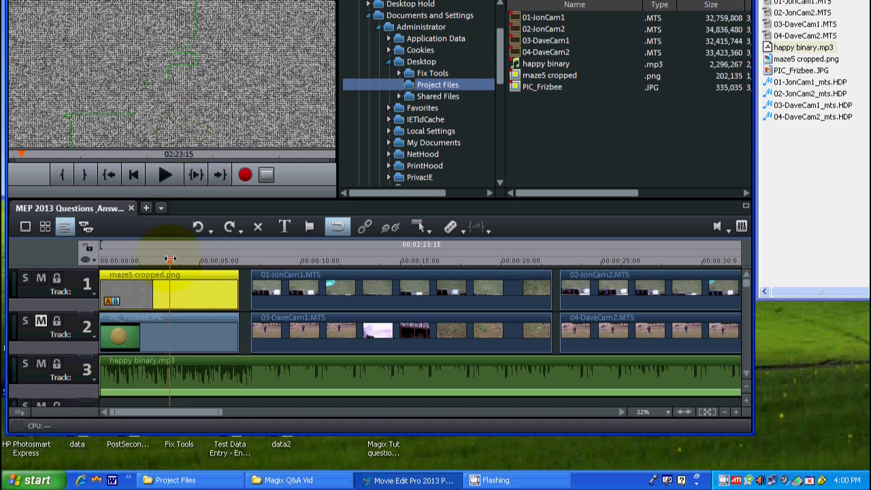
{"action": "left_click", "coordinate": [45, 320]}
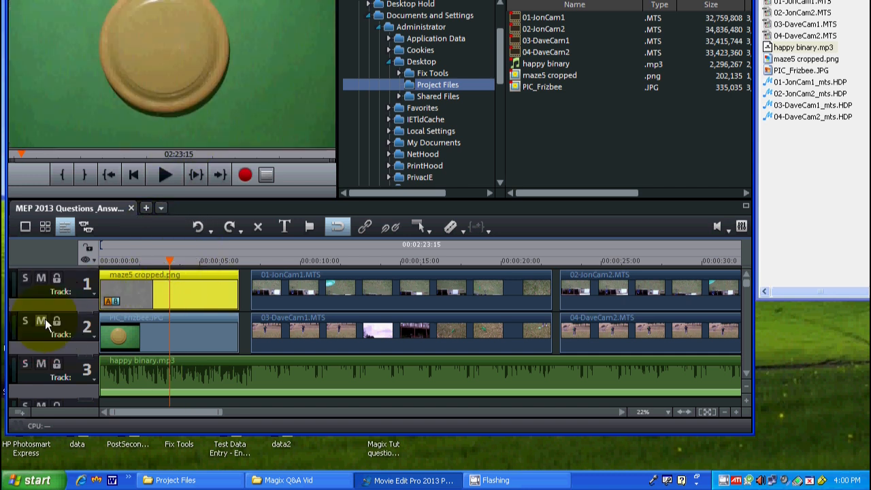
Step: Solo track 1, scrub over the maze picture to preview it alone, and turn the solo off
{"action": "left_click", "coordinate": [25, 280]}
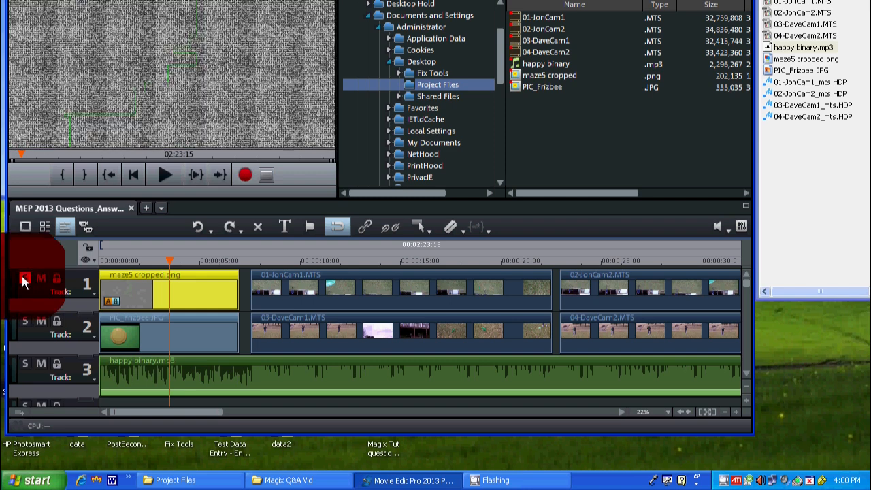
{"action": "left_click_drag", "start_coordinate": [136, 262], "coordinate": [166, 266]}
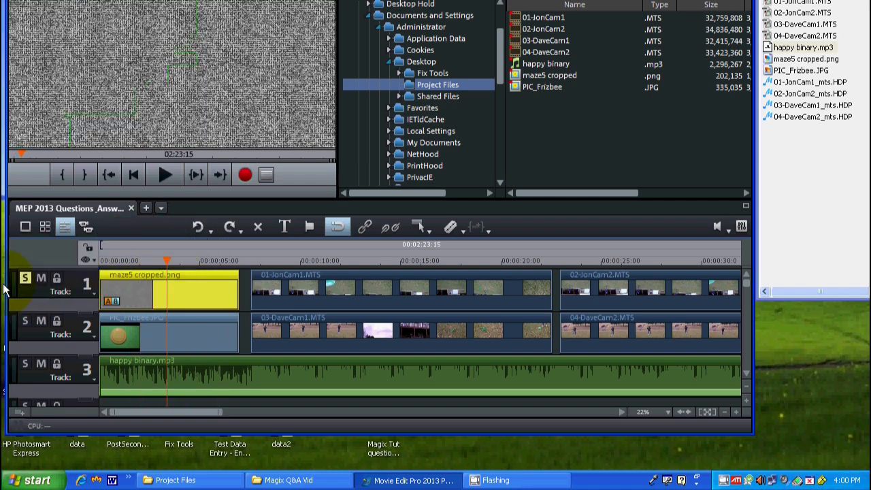
{"action": "left_click", "coordinate": [22, 280]}
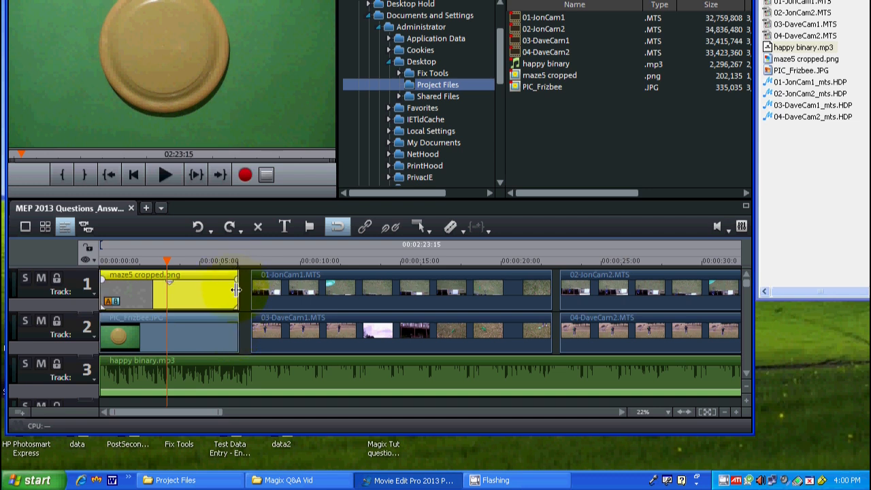
Step: Try out the length handles of maze5 cropped.png and 01-JonCam1.MTS, plus the volume handle of 01-JonCam1.MTS
{"action": "mouse_move", "coordinate": [235, 290]}
{"action": "left_mouse_down"}
{"action": "mouse_move", "coordinate": [166, 294]}
{"action": "mouse_move", "coordinate": [238, 297]}
{"action": "left_mouse_up"}
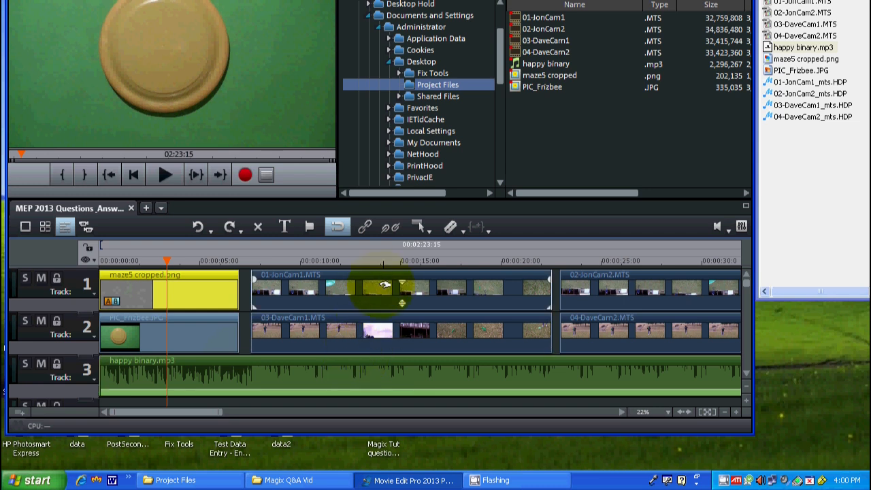
{"action": "left_click", "coordinate": [412, 289]}
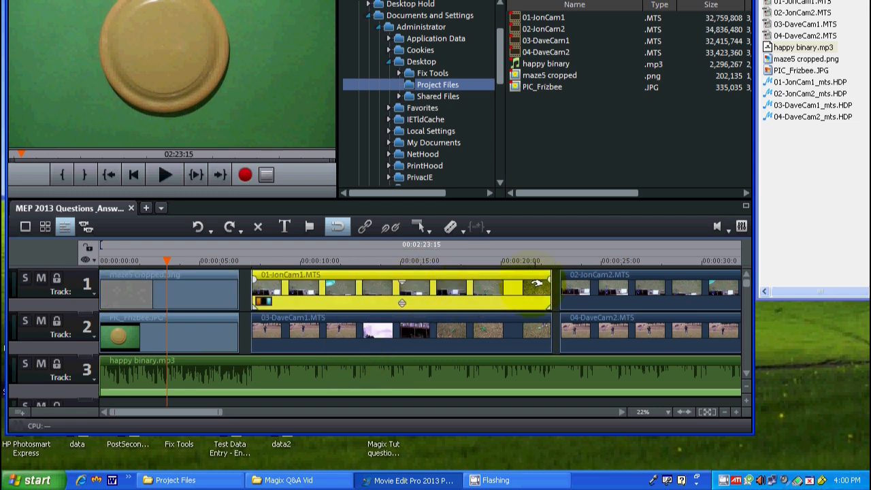
{"action": "mouse_move", "coordinate": [549, 292]}
{"action": "left_mouse_down"}
{"action": "mouse_move", "coordinate": [548, 279]}
{"action": "mouse_move", "coordinate": [379, 279]}
{"action": "mouse_move", "coordinate": [579, 286]}
{"action": "mouse_move", "coordinate": [398, 284]}
{"action": "mouse_move", "coordinate": [521, 305]}
{"action": "mouse_move", "coordinate": [548, 299]}
{"action": "left_mouse_up"}
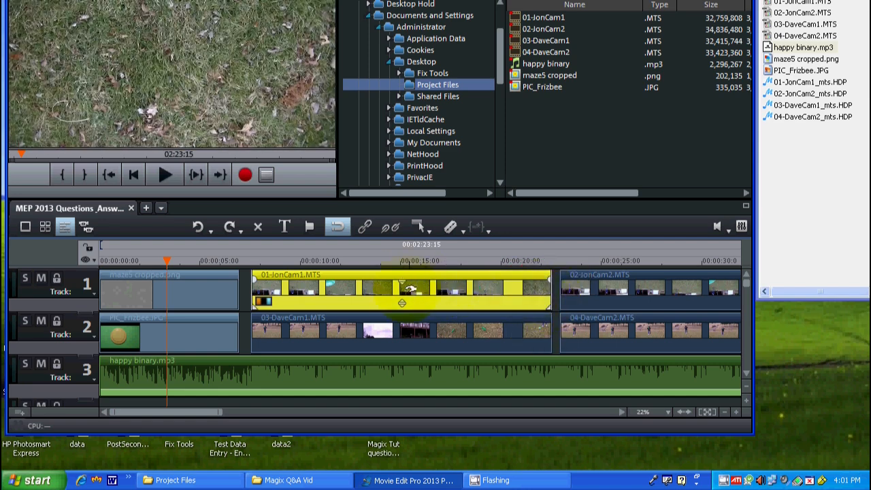
{"action": "left_click_drag", "start_coordinate": [402, 303], "coordinate": [401, 283]}
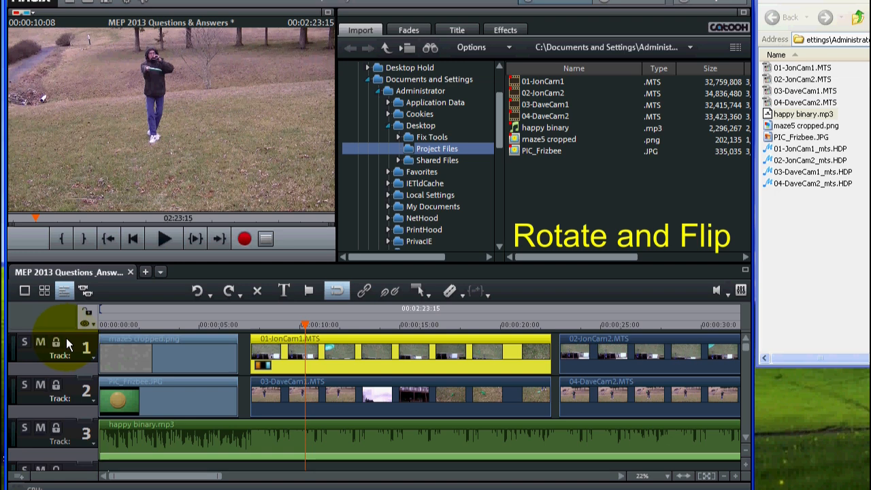
Step: Solo track 1 and move the playhead within 01-JonCam1.MTS to 00:00:11:15
{"action": "left_click", "coordinate": [25, 342]}
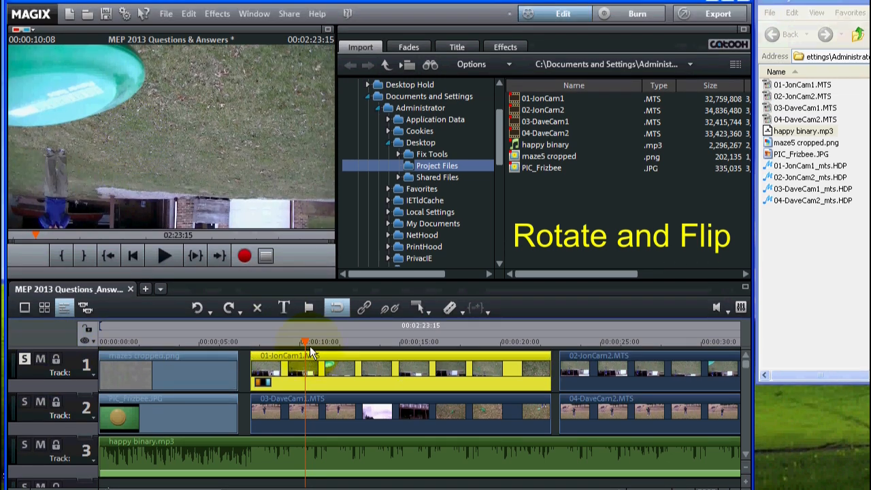
{"action": "left_click_drag", "start_coordinate": [300, 338], "coordinate": [329, 340]}
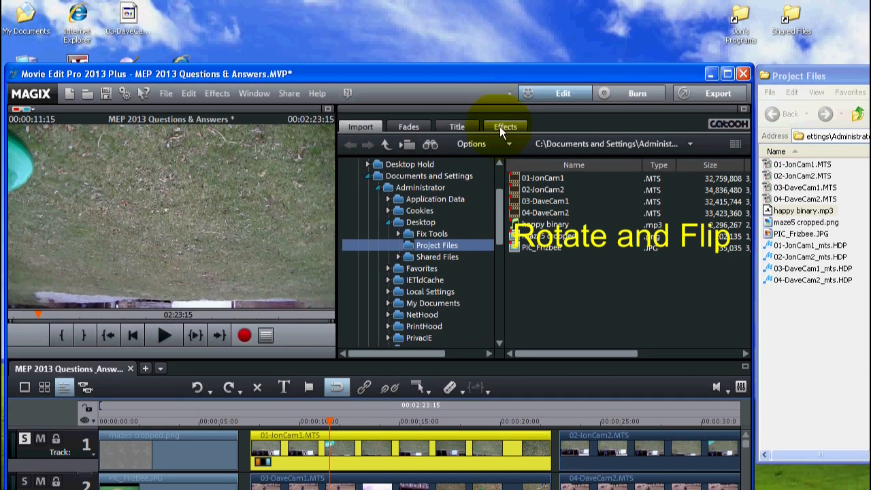
Step: Open the Rotation/Mirroring effect for 01-JonCam1.MTS, turn the video roughly upright with the rotation dials and move the playhead to 00:00:09:17
{"action": "left_click", "coordinate": [499, 126]}
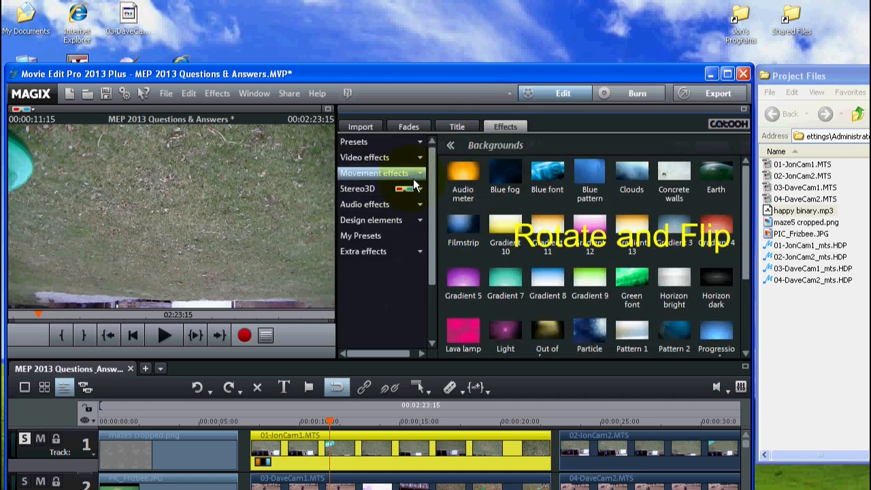
{"action": "left_click", "coordinate": [418, 173]}
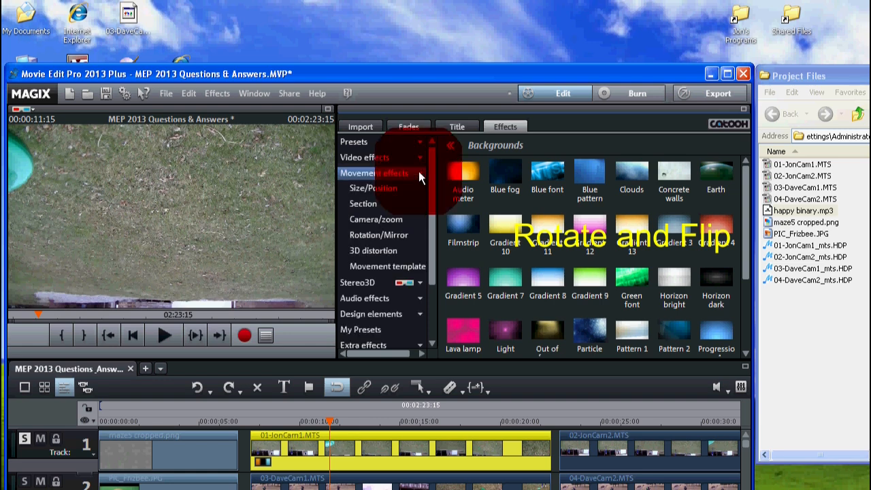
{"action": "left_click", "coordinate": [380, 234]}
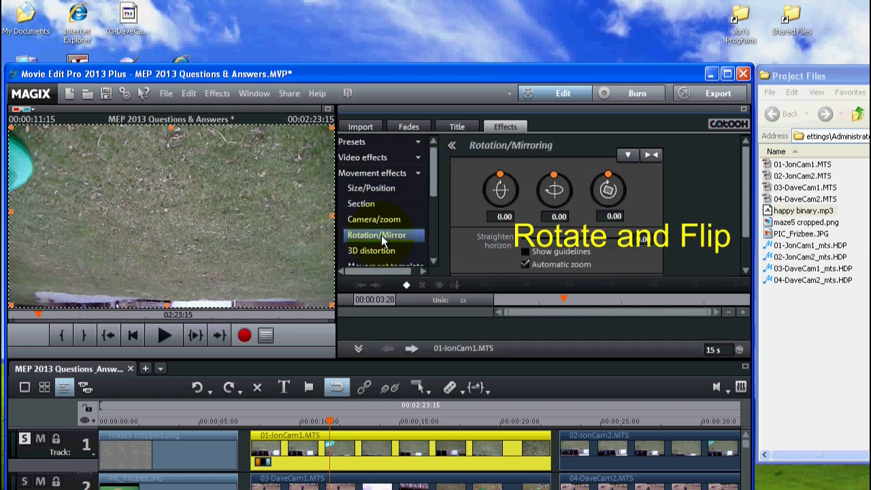
{"action": "left_click_drag", "start_coordinate": [554, 180], "coordinate": [494, 230]}
{"action": "left_click_drag", "start_coordinate": [329, 420], "coordinate": [400, 424]}
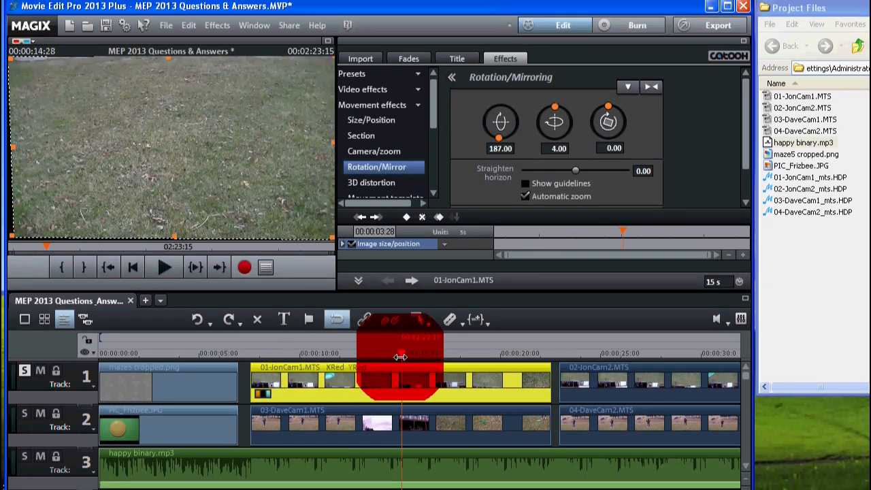
{"action": "left_click_drag", "start_coordinate": [400, 357], "coordinate": [291, 353]}
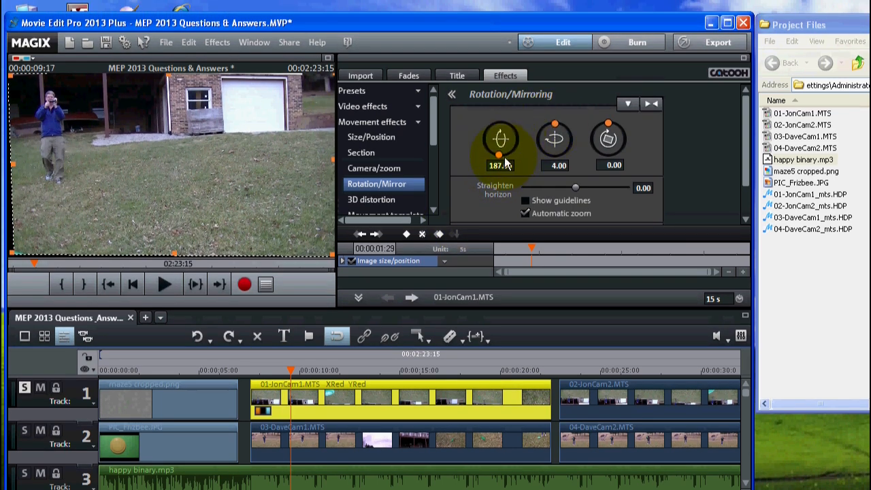
Step: Set the first rotation angle of 01-JonCam1.MTS, around the horizontal axis, to exactly 180
{"action": "left_click_drag", "start_coordinate": [501, 158], "coordinate": [503, 195]}
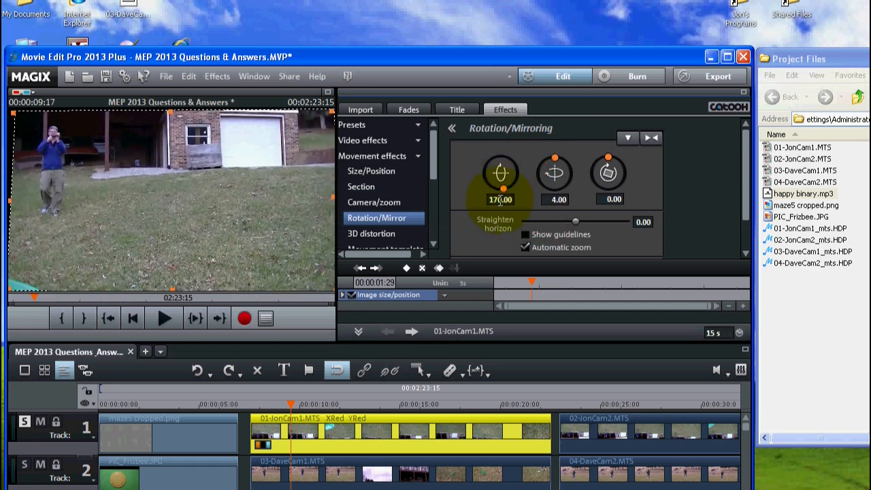
{"action": "left_click", "coordinate": [500, 199]}
{"action": "double_click", "coordinate": [493, 200]}
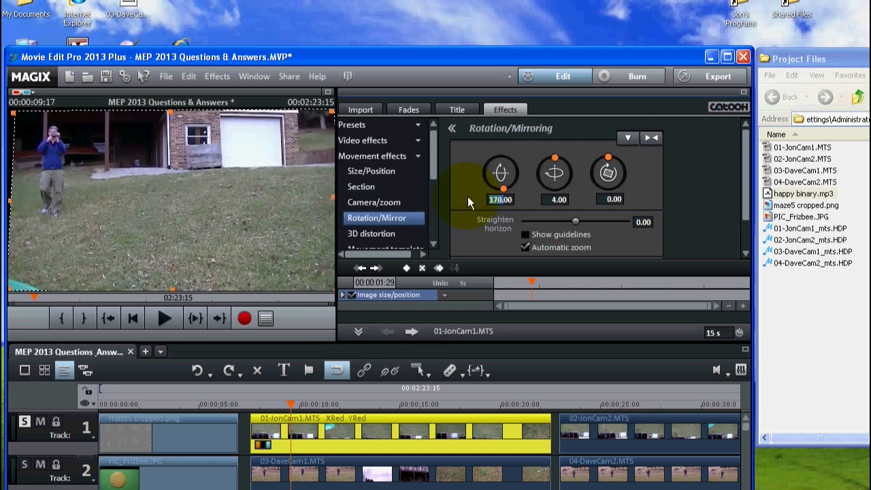
{"action": "type", "text": "18000"}
{"action": "key", "text": "Return"}
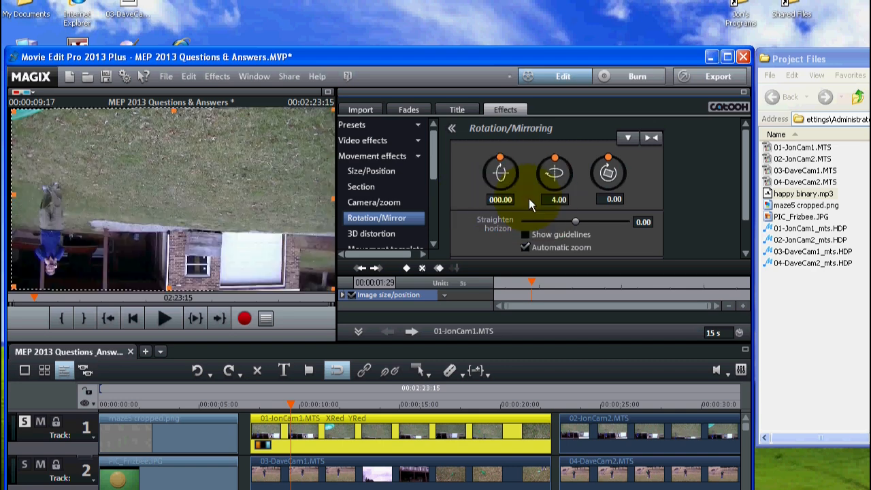
{"action": "left_click_drag", "start_coordinate": [512, 199], "coordinate": [423, 204]}
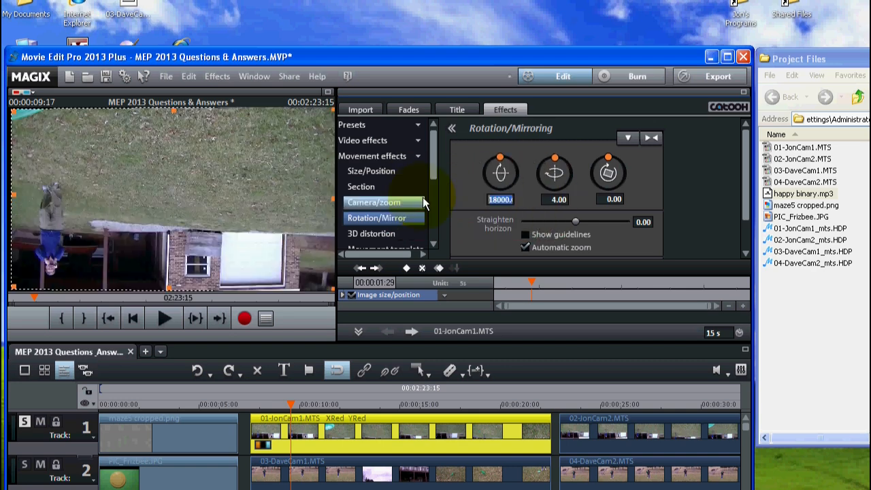
{"action": "type", "text": "180"}
{"action": "key", "text": "Return"}
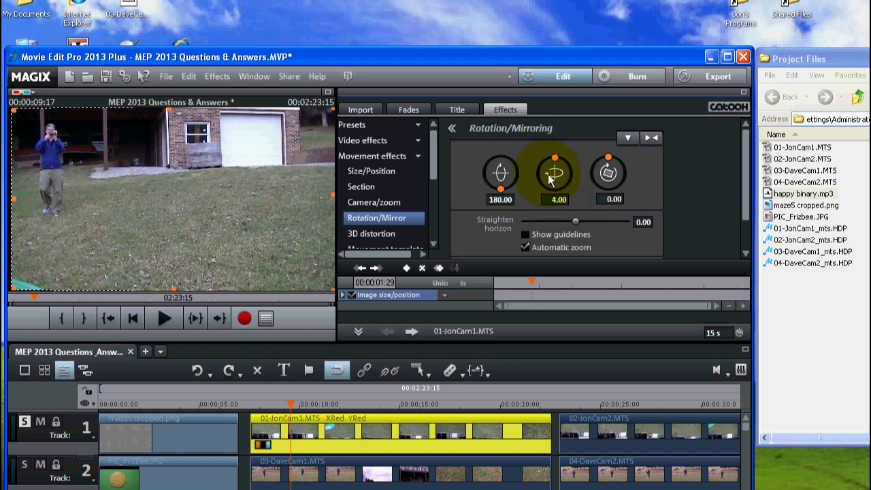
Step: Set the second rotation angle of 01-JonCam1.MTS, around the vertical axis, to 0 and its horizon straightening to -0.60
{"action": "left_click", "coordinate": [554, 155]}
{"action": "left_click_drag", "start_coordinate": [557, 173], "coordinate": [555, 152]}
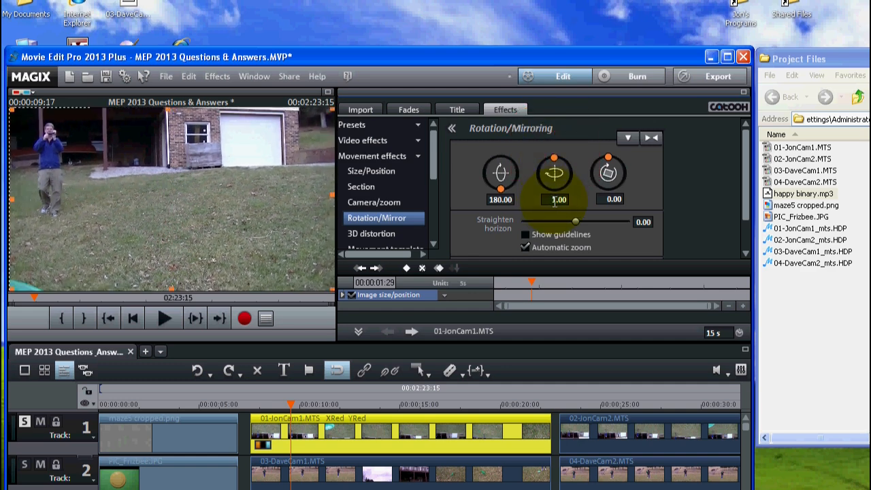
{"action": "left_click", "coordinate": [554, 199]}
{"action": "type", "text": "0"}
{"action": "key", "text": "Return"}
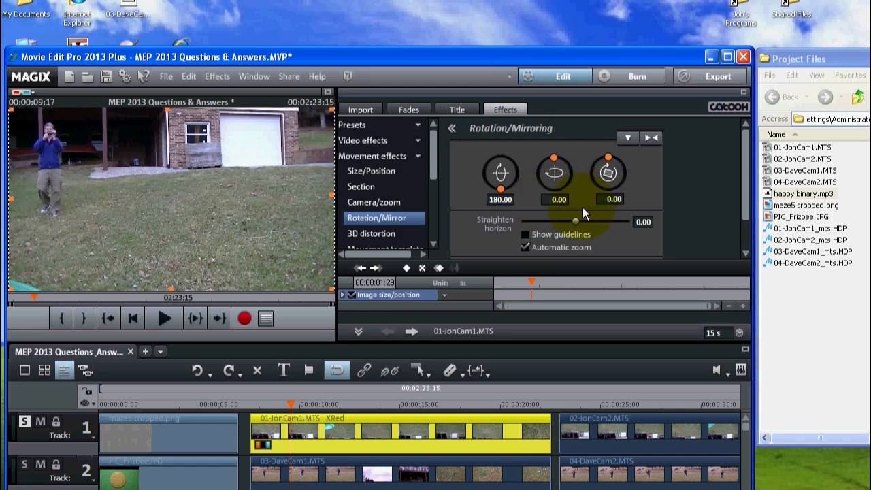
{"action": "left_click_drag", "start_coordinate": [591, 221], "coordinate": [589, 221]}
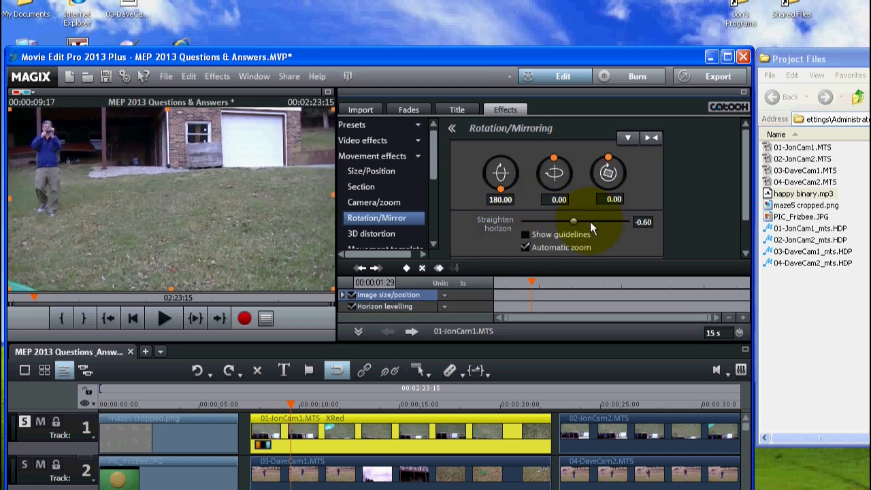
Step: Try the vertical flip on 01-JonCam1.MTS and turn it off again
{"action": "left_click_drag", "start_coordinate": [744, 149], "coordinate": [744, 195]}
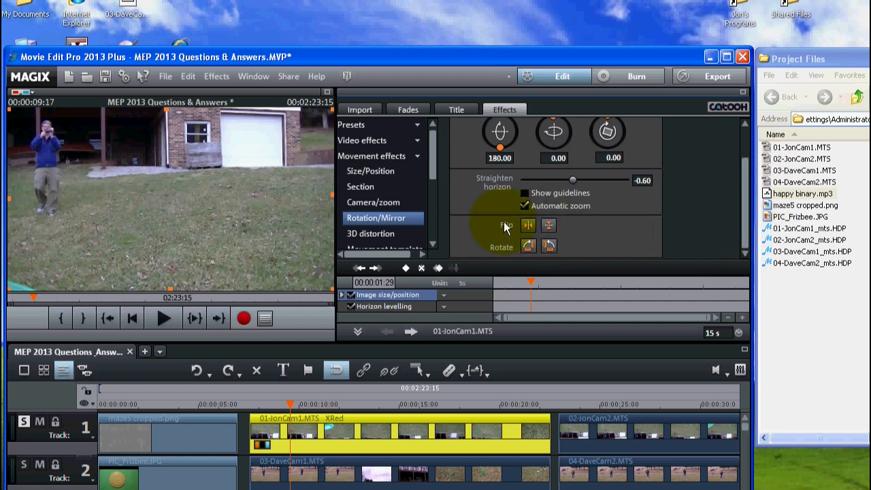
{"action": "left_click", "coordinate": [548, 227]}
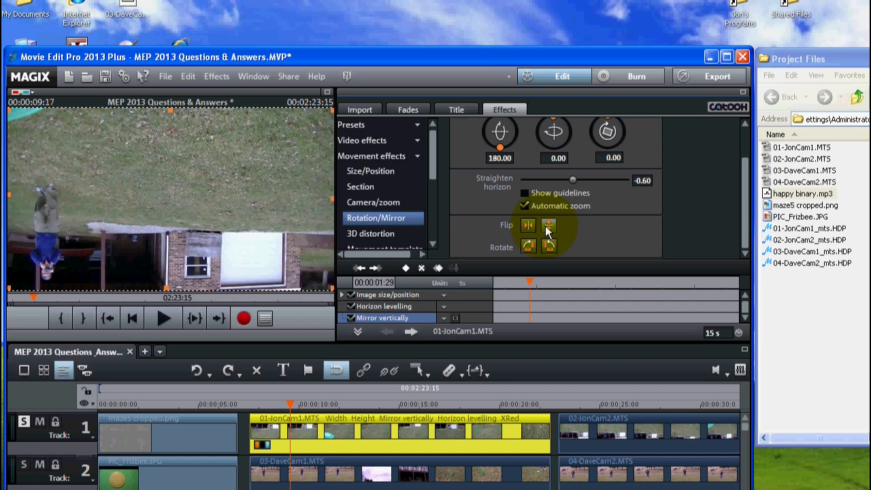
{"action": "left_click", "coordinate": [548, 226]}
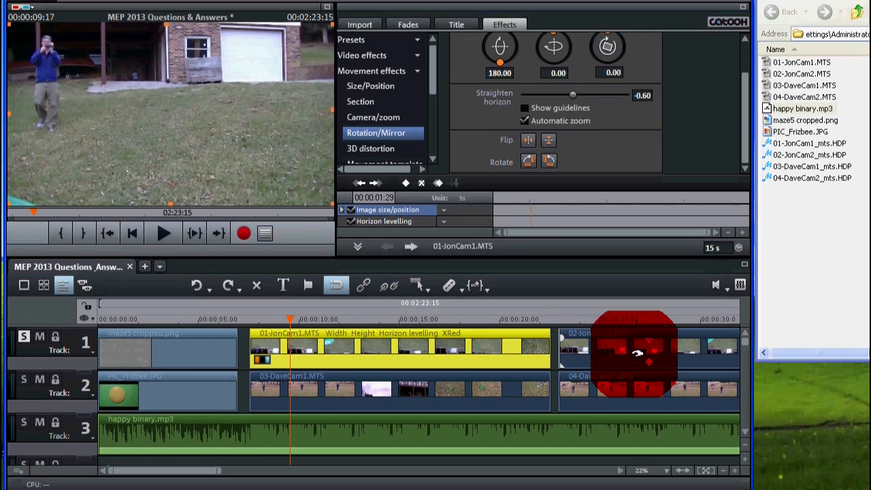
Step: Flip 02-JonCam2.MTS vertically, with the playhead placed inside that clip at 00:00:26:22
{"action": "left_click", "coordinate": [631, 384]}
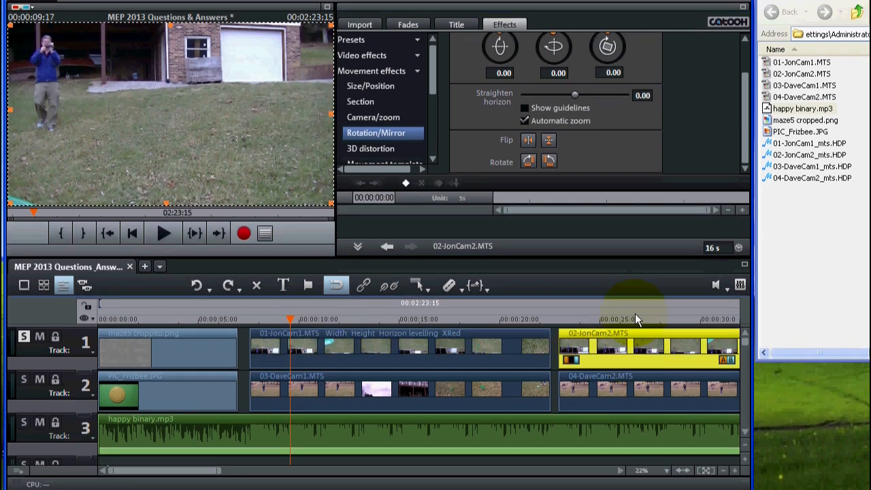
{"action": "left_click", "coordinate": [634, 319]}
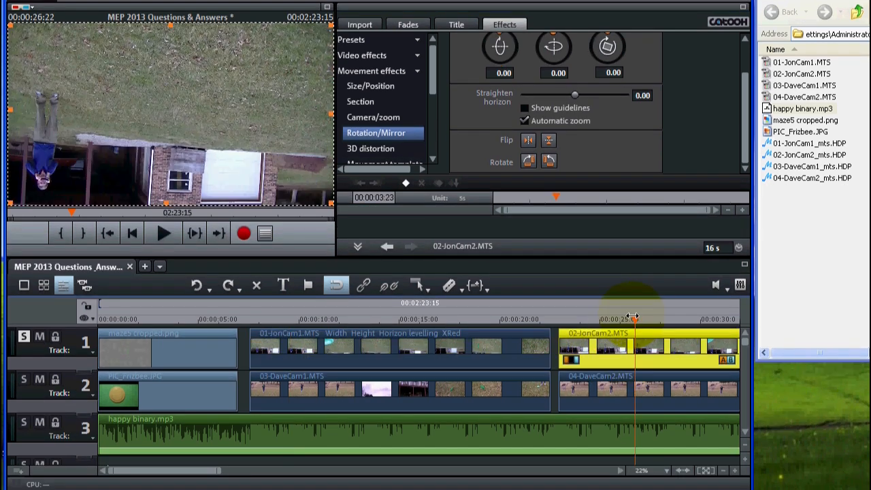
{"action": "left_click", "coordinate": [549, 140]}
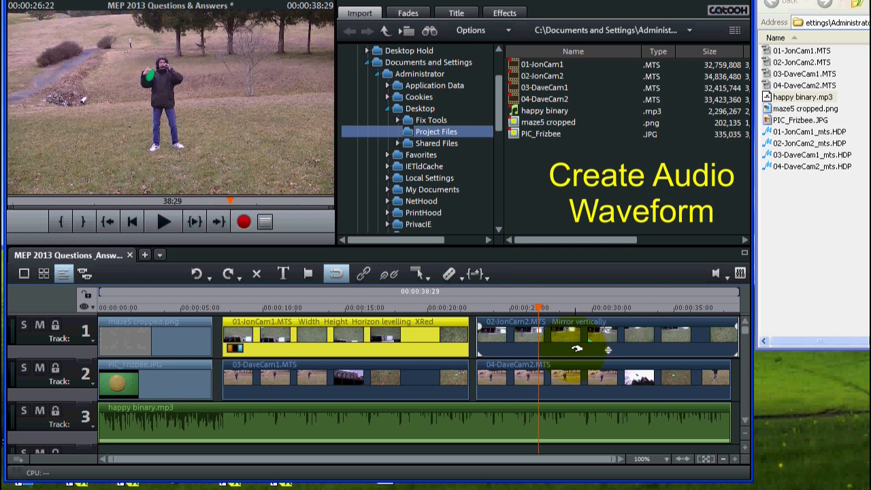
{"action": "left_click", "coordinate": [403, 347]}
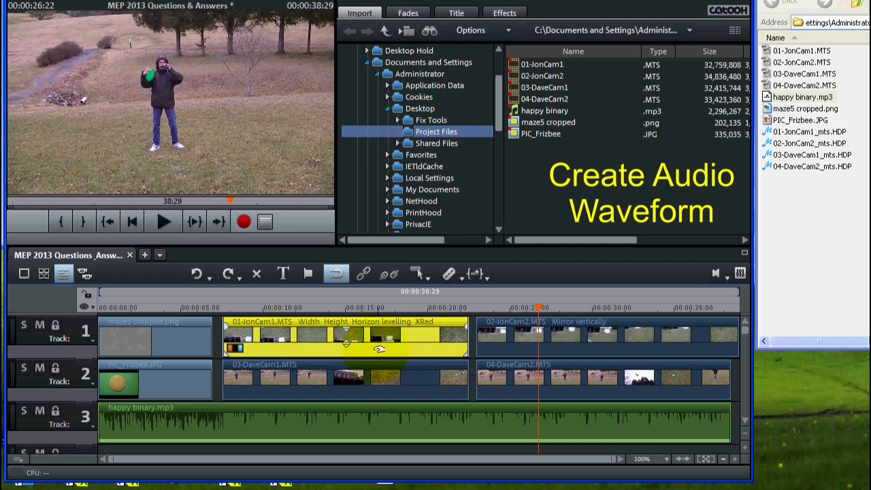
{"action": "right_click", "coordinate": [377, 350]}
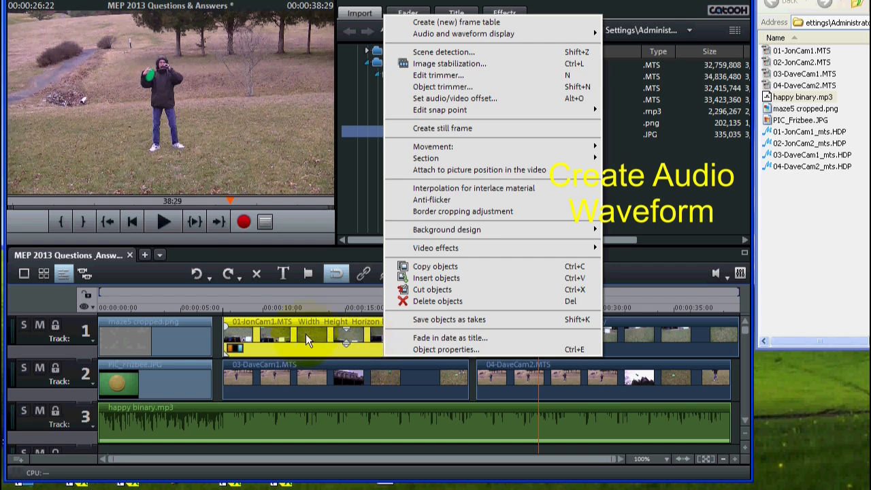
{"action": "key", "text": "Escape"}
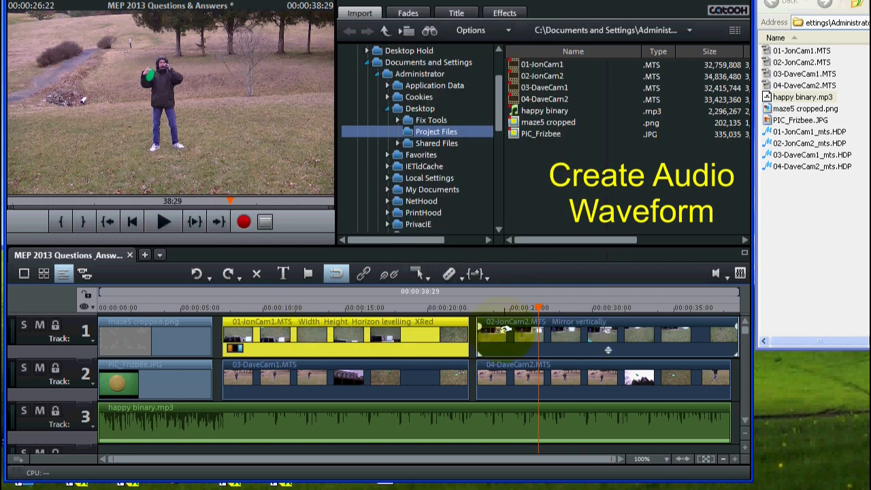
{"action": "left_click", "coordinate": [509, 334]}
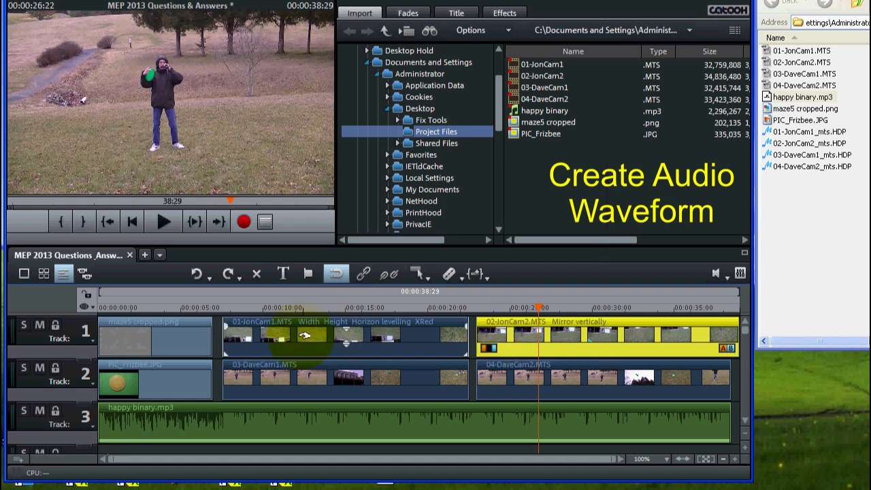
Step: Create the audio wave form for the 01-JonCam1.MTS clip on track 1
{"action": "left_click", "coordinate": [305, 336]}
{"action": "right_click", "coordinate": [420, 349]}
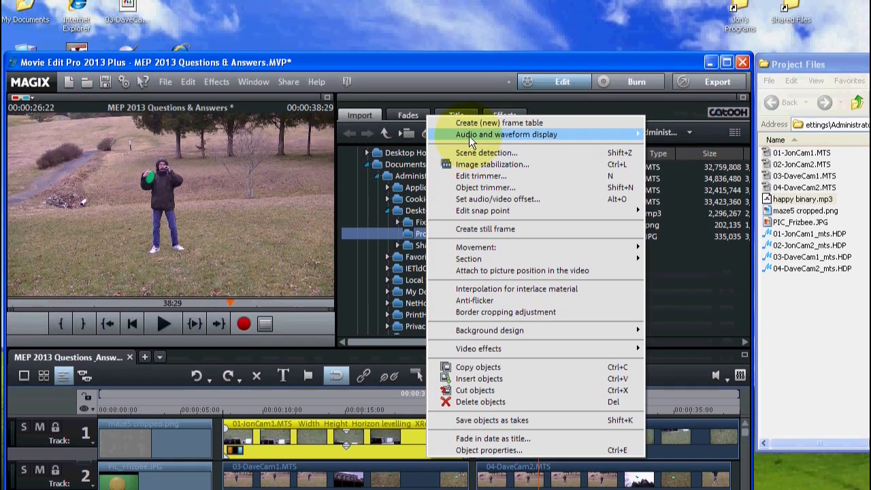
{"action": "mouse_move", "coordinate": [468, 101]}
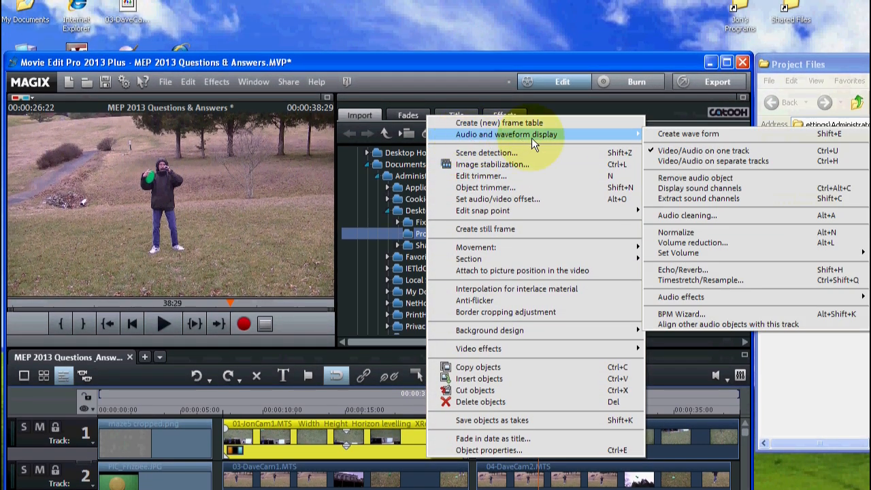
{"action": "left_click", "coordinate": [682, 134]}
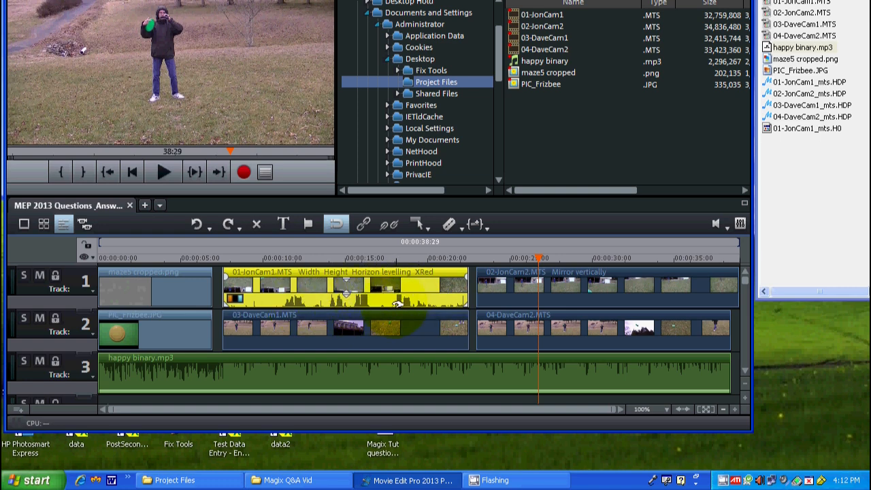
Step: Create the audio wave forms for 03-DaveCam1.MTS on track 2 and 02-JonCam2.MTS on track 1
{"action": "right_click", "coordinate": [388, 343]}
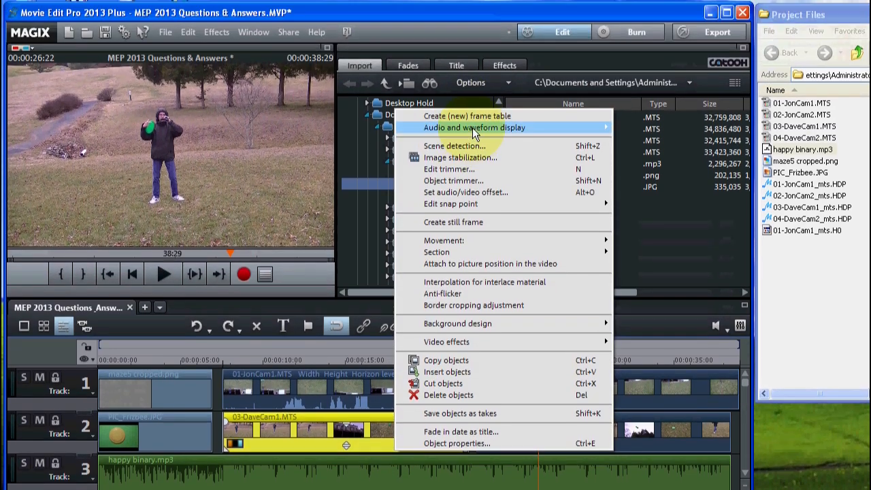
{"action": "mouse_move", "coordinate": [472, 25]}
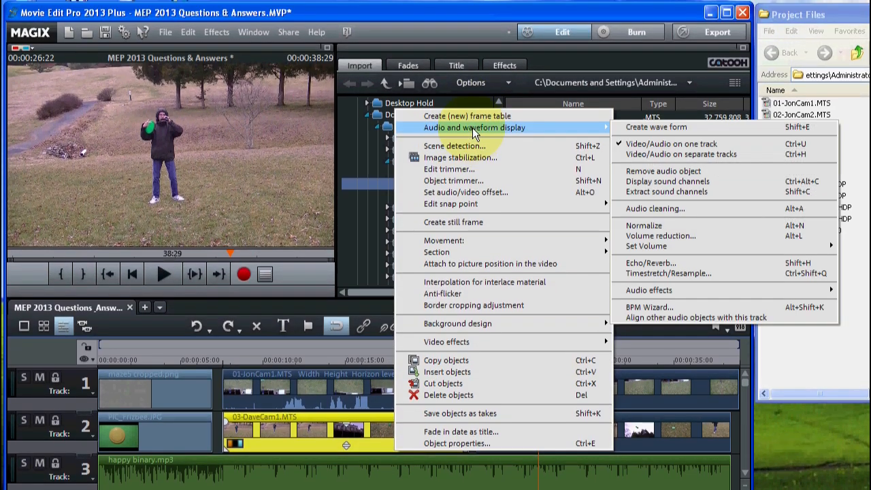
{"action": "left_click", "coordinate": [637, 127]}
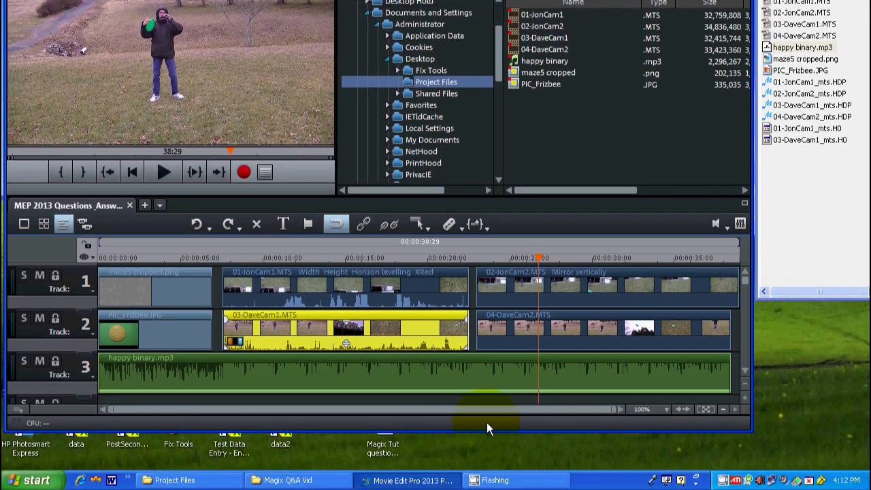
{"action": "right_click", "coordinate": [577, 300]}
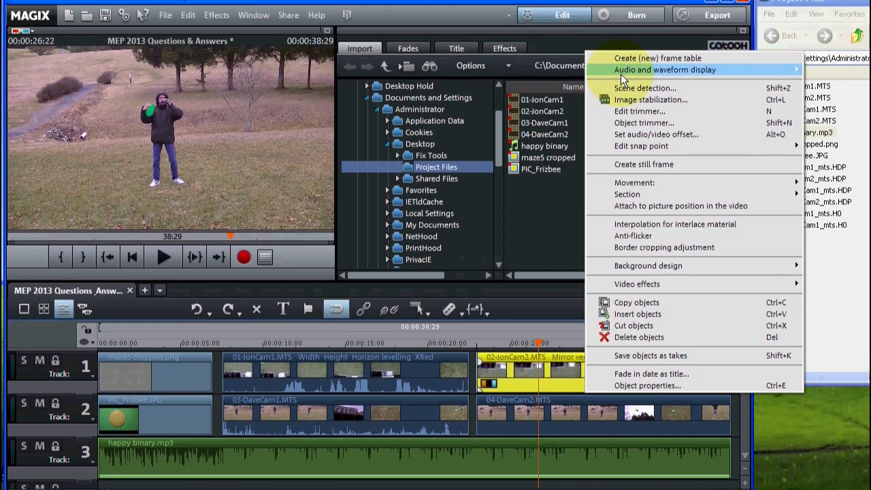
{"action": "mouse_move", "coordinate": [634, 122]}
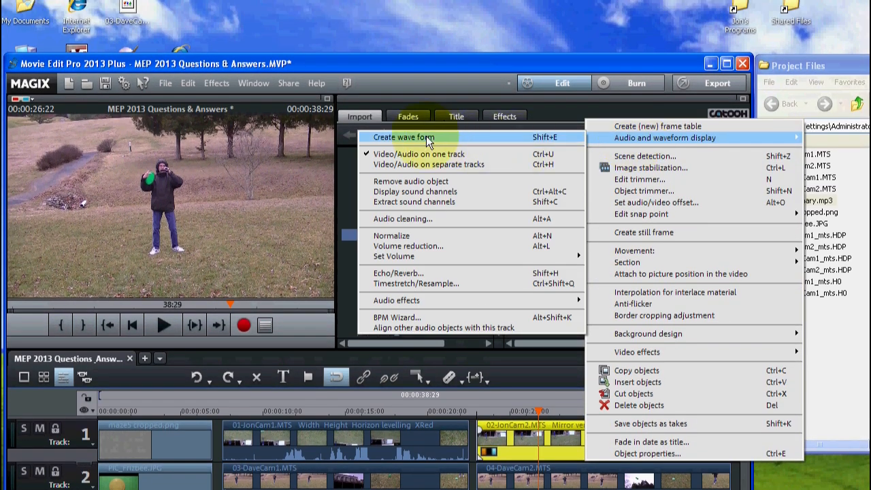
{"action": "left_click", "coordinate": [408, 119]}
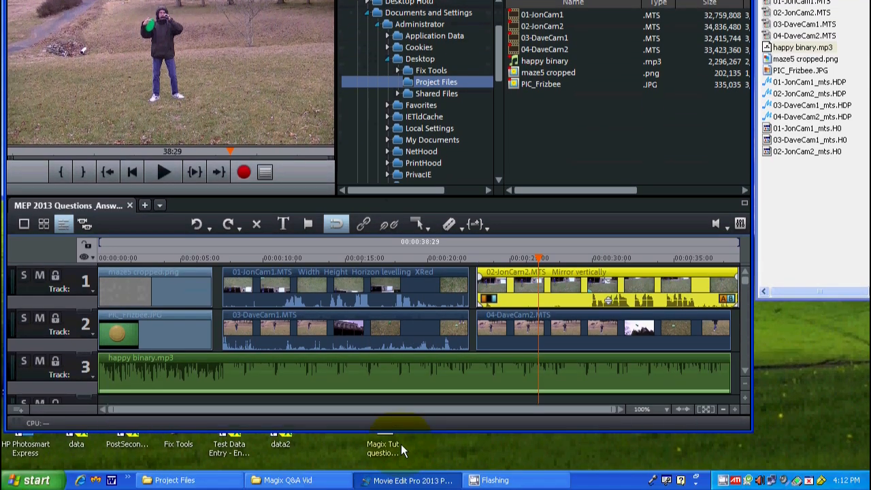
Step: Create the audio wave form for the 04-DaveCam2.MTS clip on track 2
{"action": "left_click", "coordinate": [553, 320]}
{"action": "right_click", "coordinate": [579, 334]}
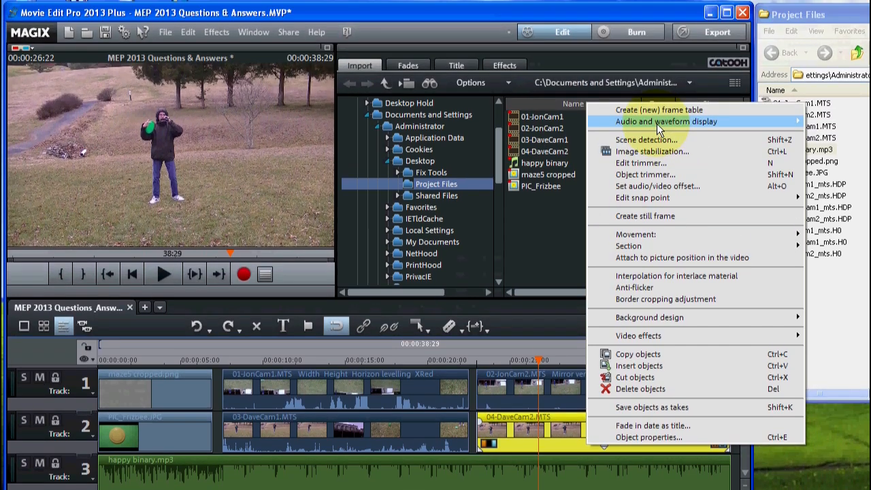
{"action": "mouse_move", "coordinate": [656, 20]}
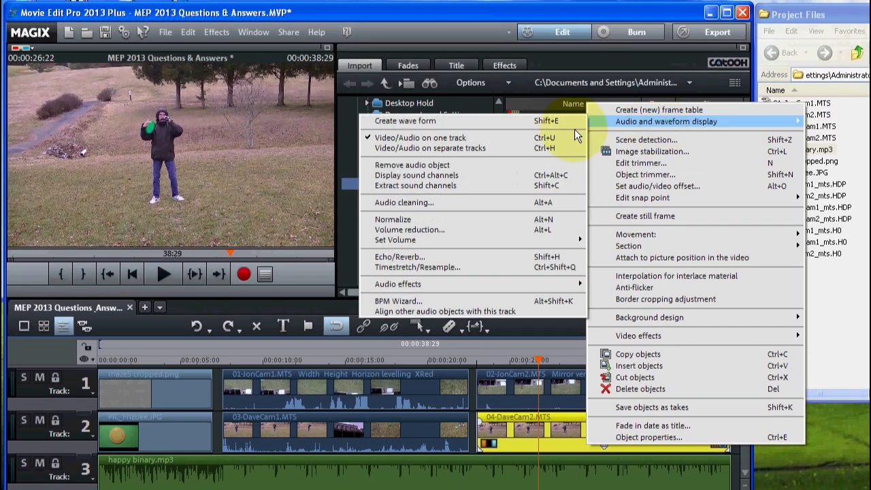
{"action": "left_click", "coordinate": [417, 139]}
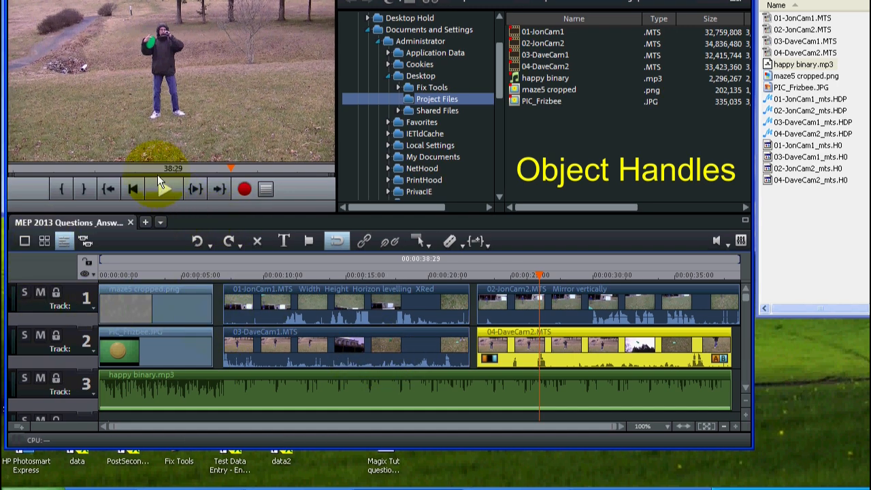
Step: Play the timeline from about 00:00:09 and mute track 3
{"action": "left_click", "coordinate": [251, 274]}
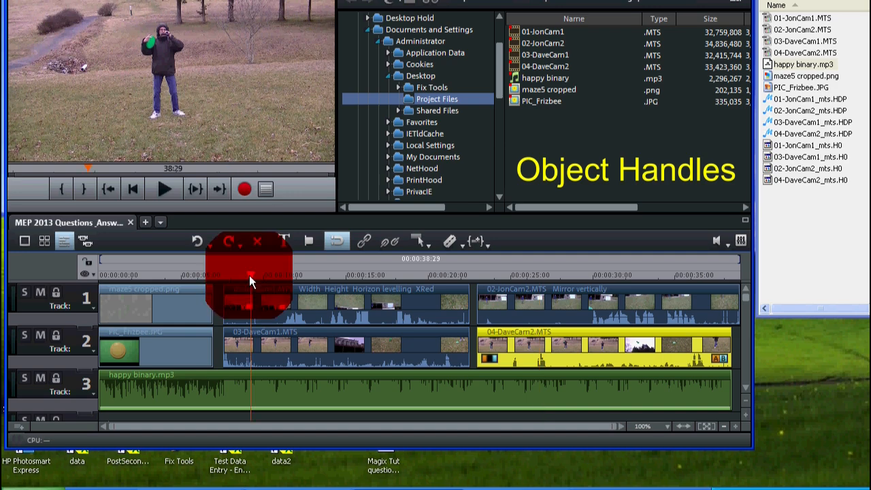
{"action": "left_click", "coordinate": [162, 188]}
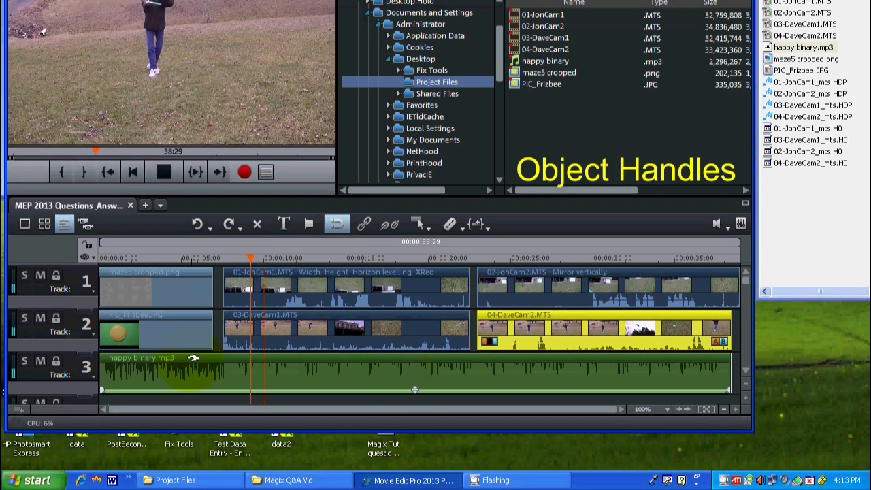
{"action": "left_click", "coordinate": [37, 361]}
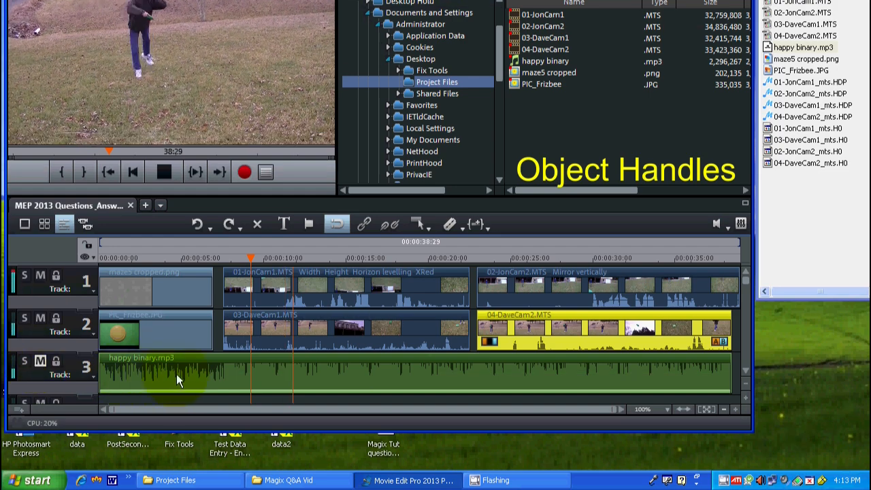
Step: Try the volume handles of the 01-JonCam1.MTS and 03-DaveCam1.MTS clips and stop the playback
{"action": "left_click", "coordinate": [346, 300]}
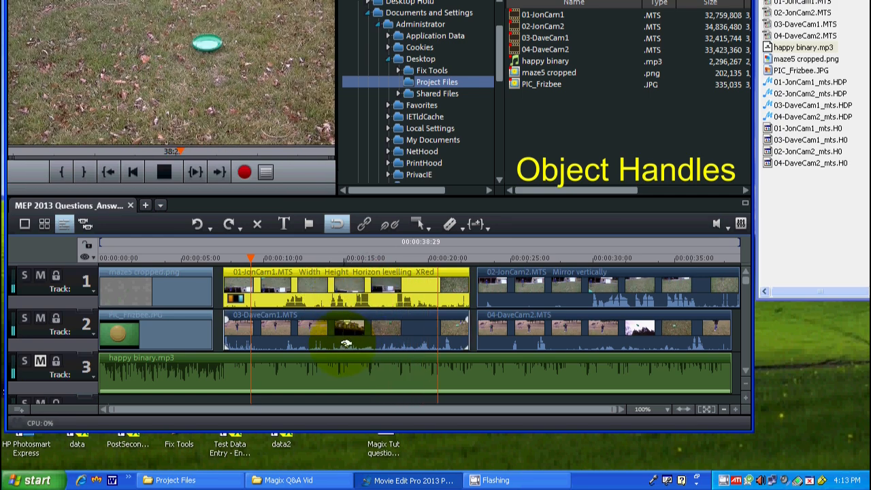
{"action": "left_click", "coordinate": [348, 344]}
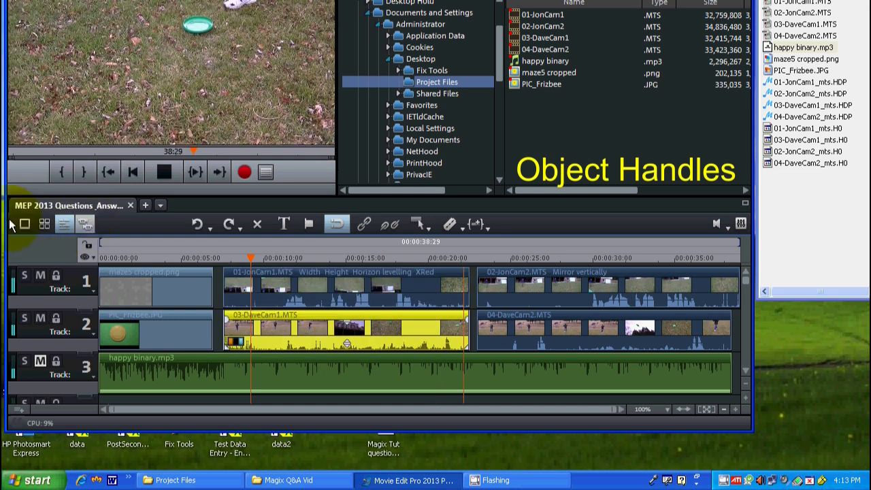
{"action": "left_click", "coordinate": [166, 173]}
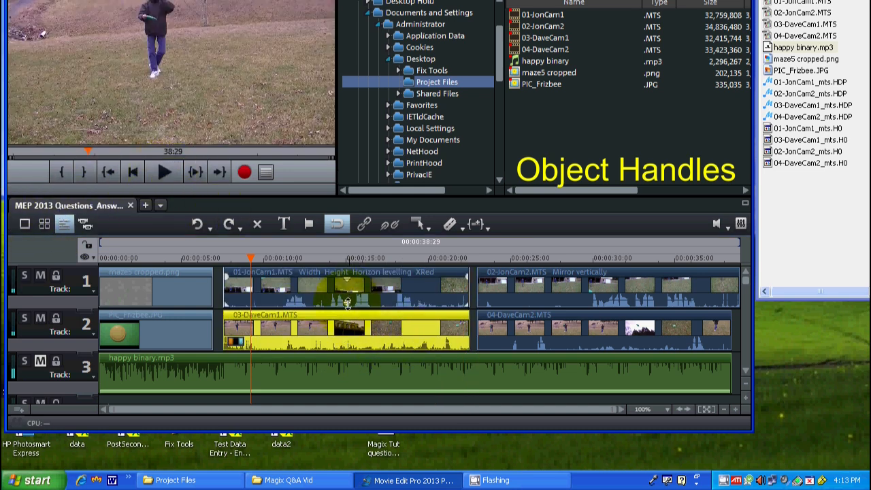
{"action": "left_click", "coordinate": [347, 299]}
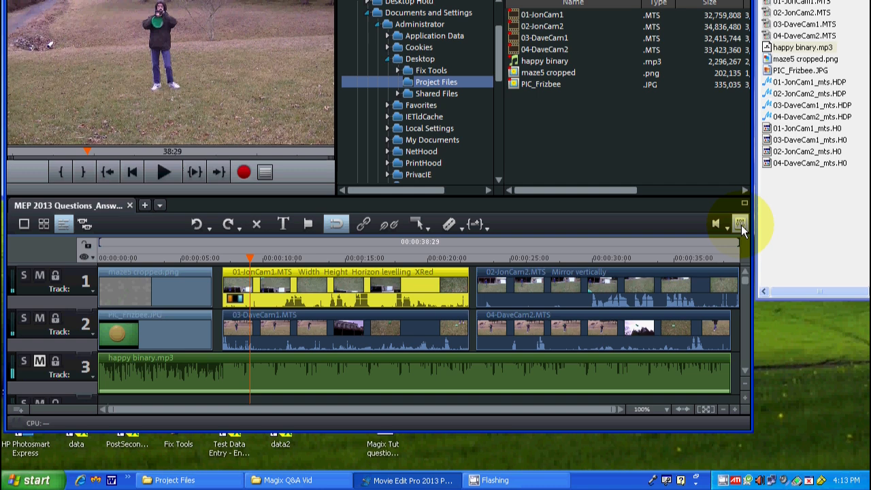
Step: Open the mixer, lower the faders to -4.4 on track 1, -4.6 on track 2 and -6.6 on track 3, and try the master fader
{"action": "left_click", "coordinate": [739, 224]}
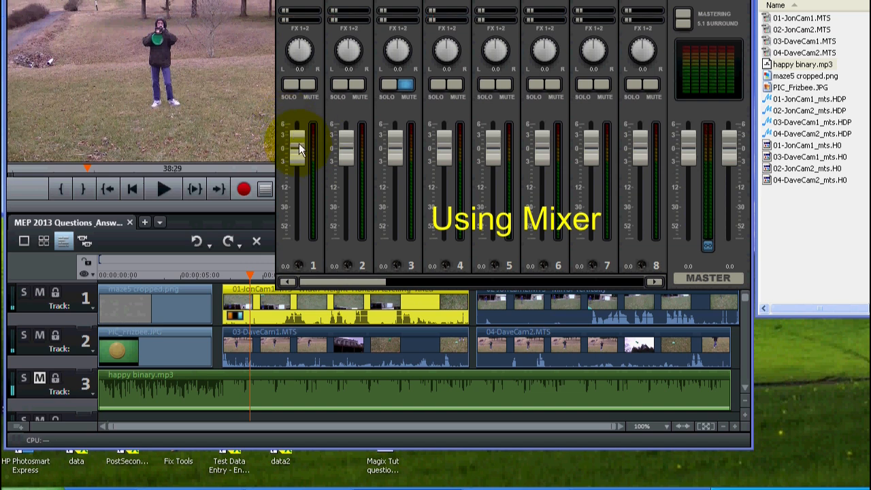
{"action": "left_click_drag", "start_coordinate": [299, 147], "coordinate": [297, 165]}
{"action": "left_click_drag", "start_coordinate": [346, 151], "coordinate": [346, 165]}
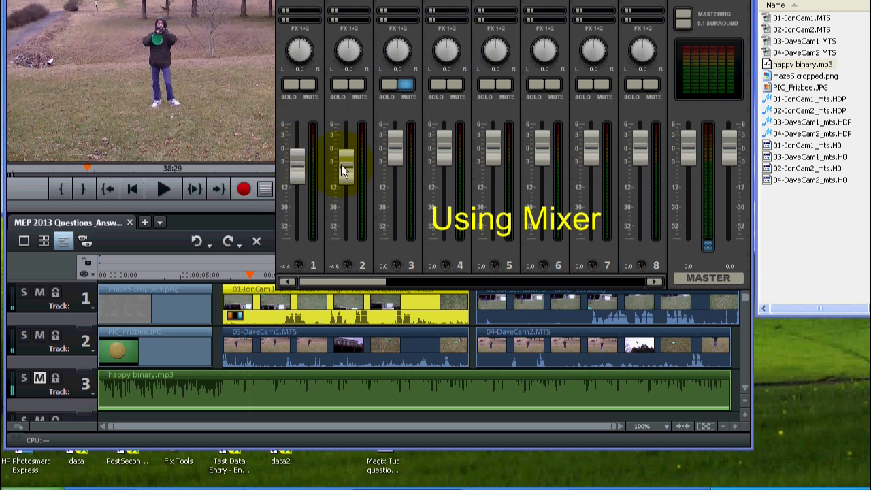
{"action": "left_click_drag", "start_coordinate": [395, 154], "coordinate": [395, 187]}
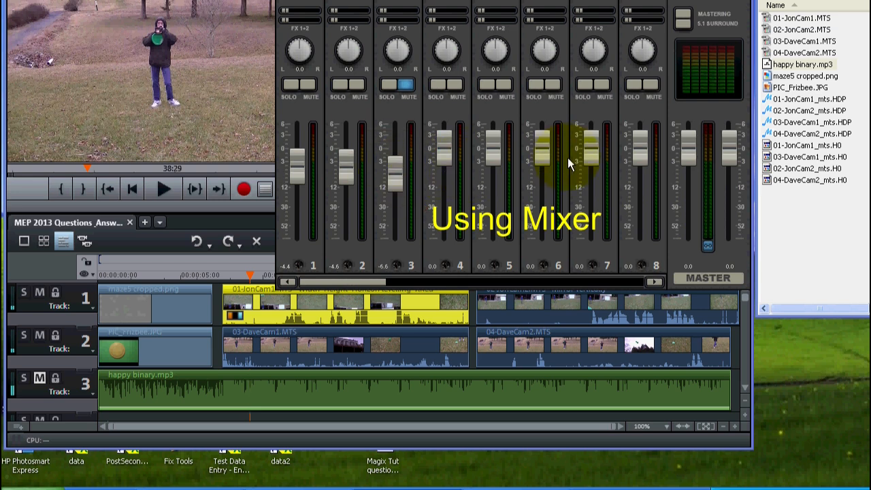
{"action": "left_click", "coordinate": [688, 142]}
{"action": "mouse_move", "coordinate": [688, 145]}
{"action": "left_mouse_down"}
{"action": "mouse_move", "coordinate": [687, 190]}
{"action": "mouse_move", "coordinate": [682, 140]}
{"action": "mouse_move", "coordinate": [679, 191]}
{"action": "mouse_move", "coordinate": [671, 154]}
{"action": "left_mouse_up"}
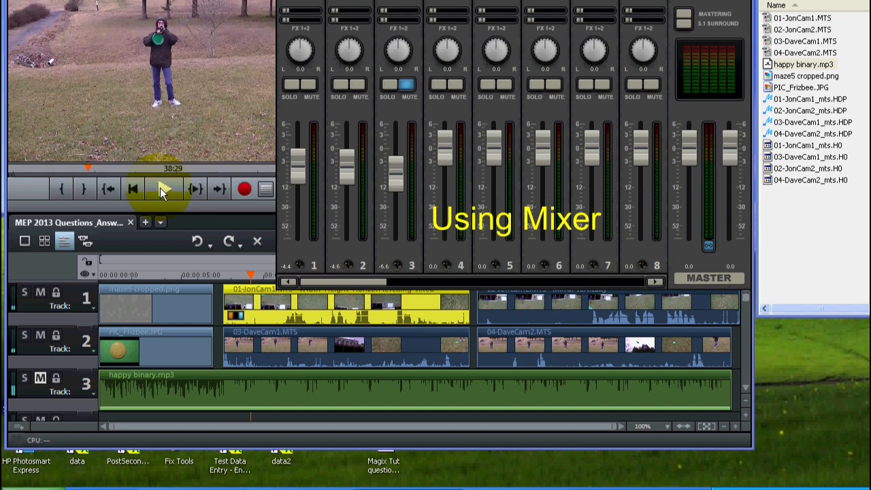
Step: Play the timeline and lower the mixer faders to -14.6 on track 1 and -20.0 on track 2
{"action": "left_click", "coordinate": [164, 188]}
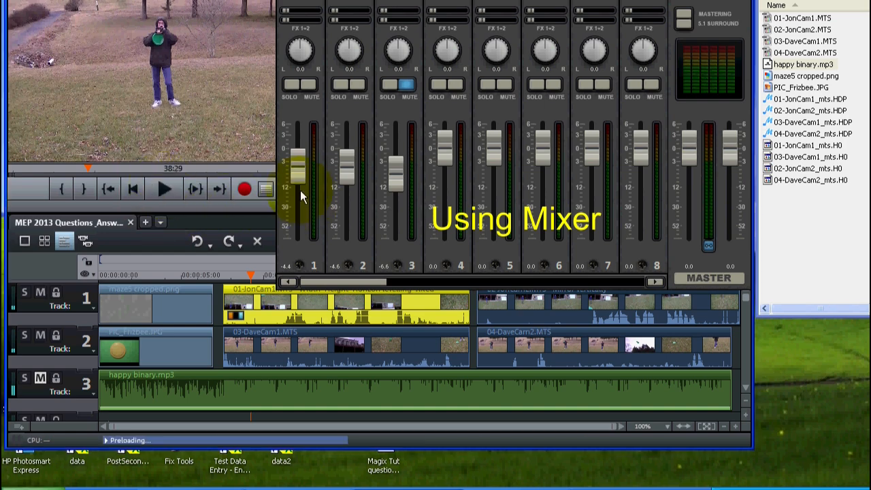
{"action": "left_click_drag", "start_coordinate": [299, 178], "coordinate": [296, 199]}
{"action": "left_click_drag", "start_coordinate": [339, 169], "coordinate": [296, 180]}
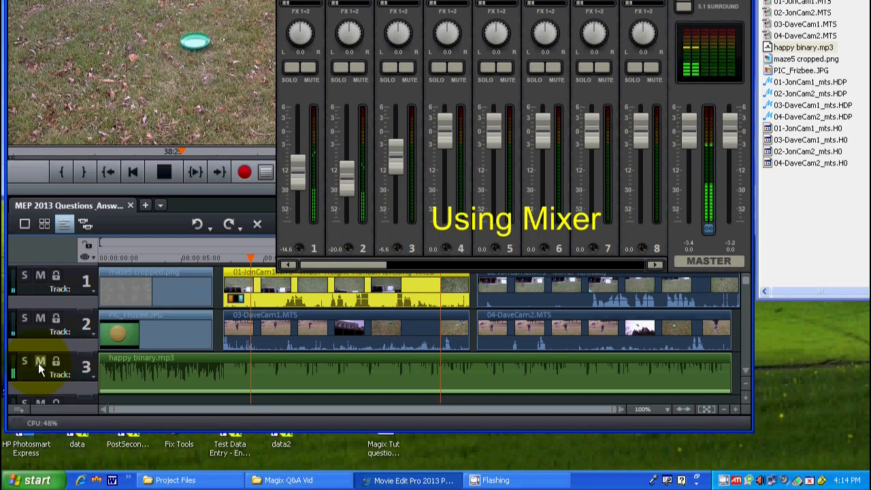
Step: Readjust the mixer faders of tracks 3, 1 and 2 while the timeline plays
{"action": "left_click_drag", "start_coordinate": [401, 158], "coordinate": [344, 147]}
{"action": "mouse_move", "coordinate": [297, 161]}
{"action": "left_mouse_down"}
{"action": "mouse_move", "coordinate": [296, 130]}
{"action": "mouse_move", "coordinate": [296, 163]}
{"action": "left_mouse_up"}
{"action": "left_click_drag", "start_coordinate": [348, 151], "coordinate": [389, 159]}
{"action": "left_click", "coordinate": [388, 164]}
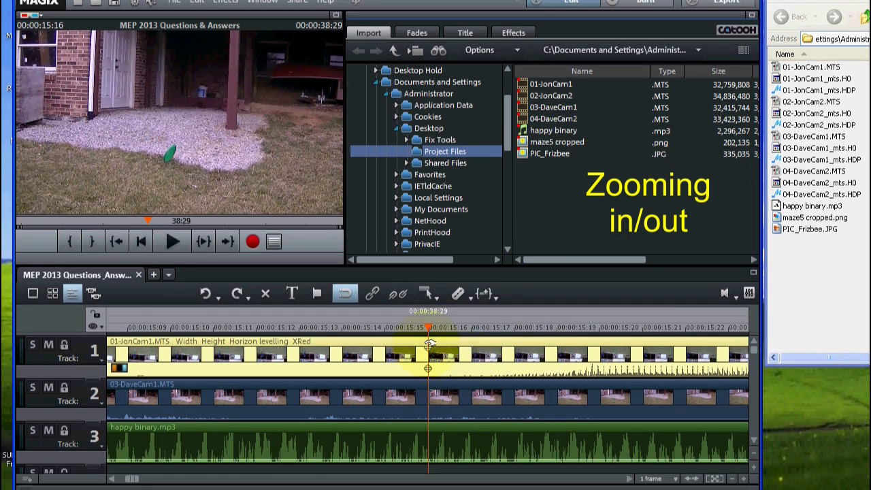
Step: Move the playhead to about 00:00:15:18 and zoom the timeline out and in around it
{"action": "left_click_drag", "start_coordinate": [427, 325], "coordinate": [515, 329]}
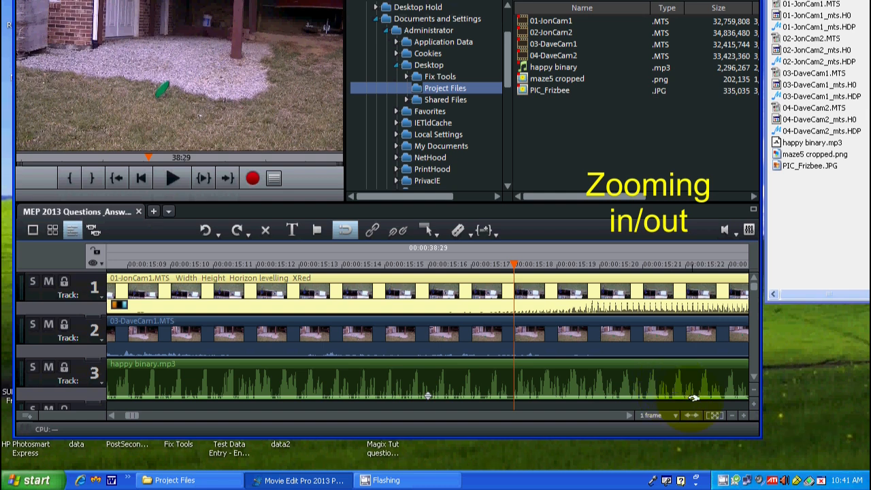
{"action": "left_click", "coordinate": [732, 413]}
{"action": "left_click", "coordinate": [733, 414]}
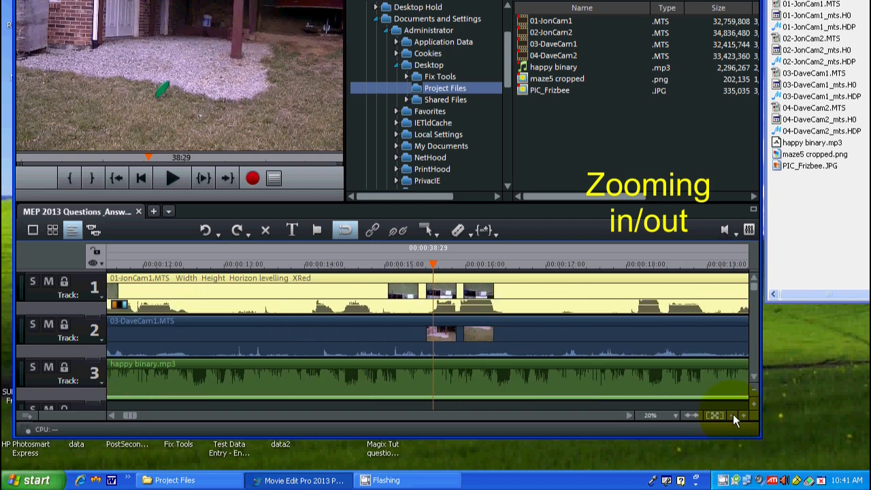
{"action": "left_click", "coordinate": [744, 414]}
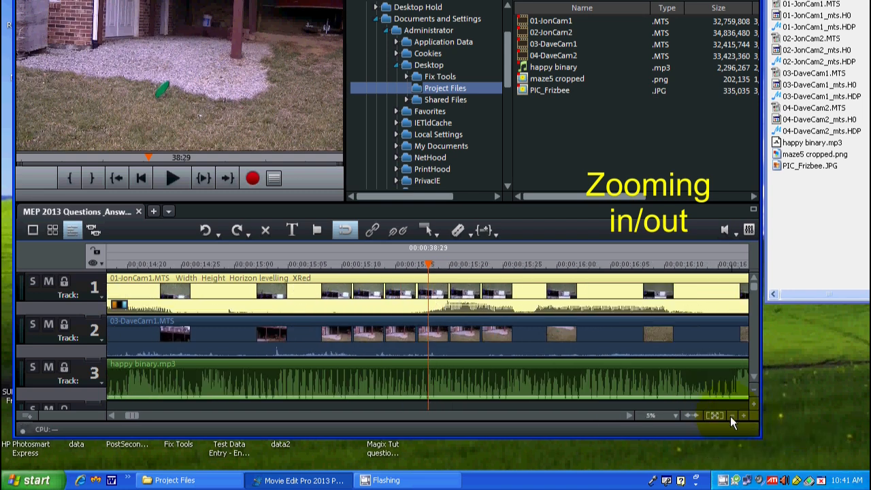
{"action": "left_click", "coordinate": [729, 416]}
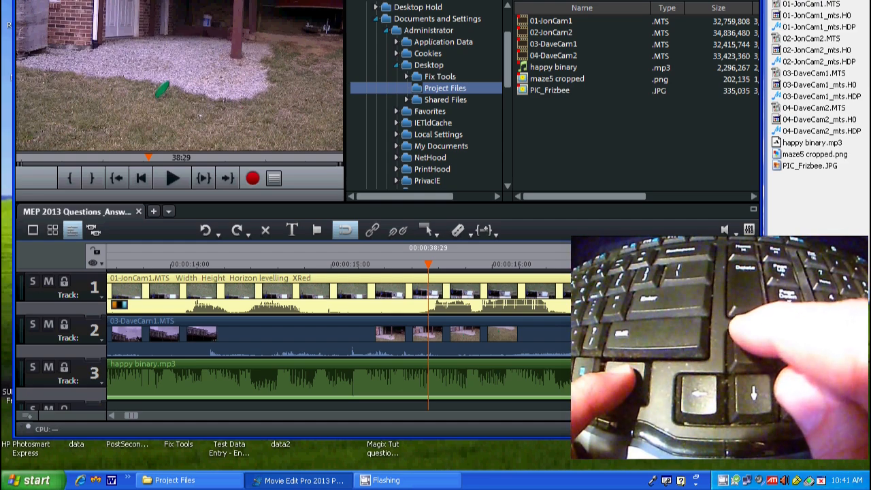
Step: Step the timeline zoom in and out around the playhead, ending at 5%
{"action": "key", "text": "Up"}
{"action": "key", "text": "Up"}
{"action": "key", "text": "Down"}
{"action": "key", "text": "Down"}
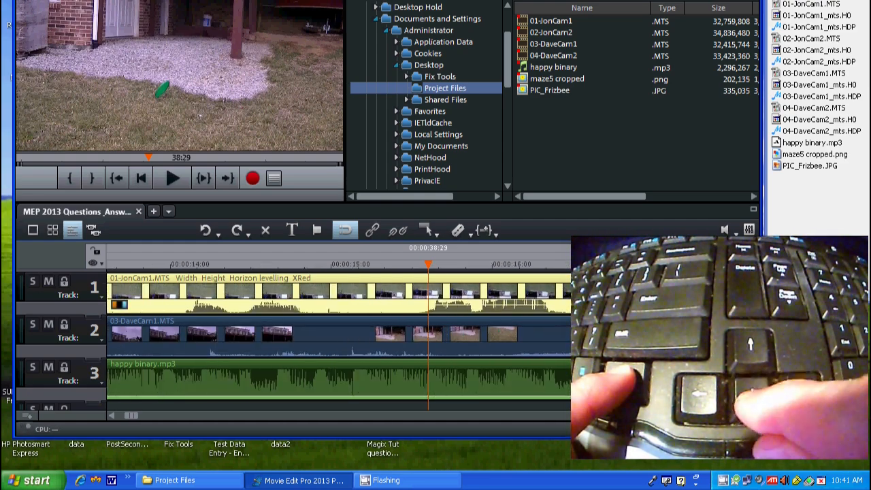
{"action": "key", "text": "ctrl+Down"}
{"action": "key", "text": "ctrl+Up"}
{"action": "key", "text": "ctrl+Up"}
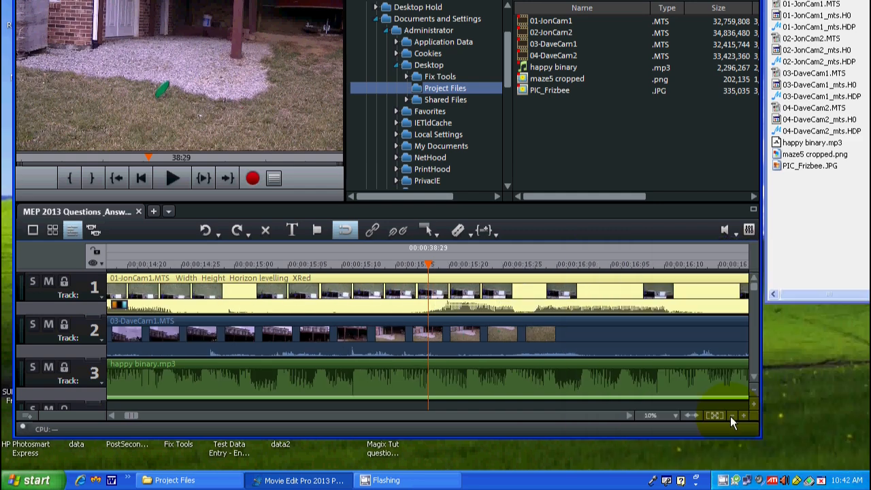
{"action": "left_click", "coordinate": [730, 416]}
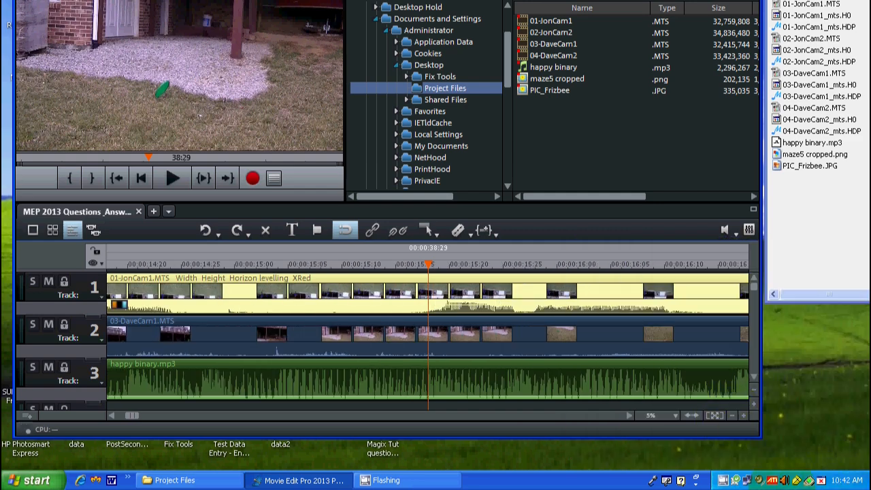
Step: Zoom the timeline to the 5 frames preset and to the 1 frame preset
{"action": "right_click", "coordinate": [676, 415]}
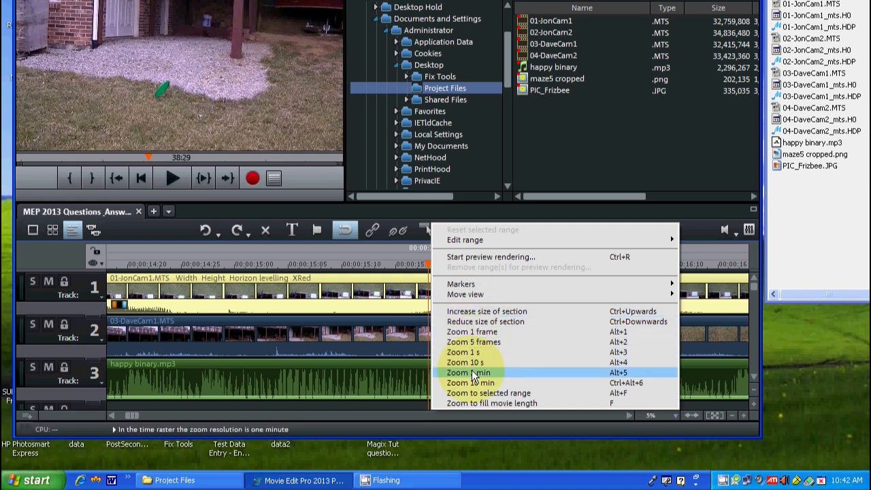
{"action": "left_click", "coordinate": [470, 341]}
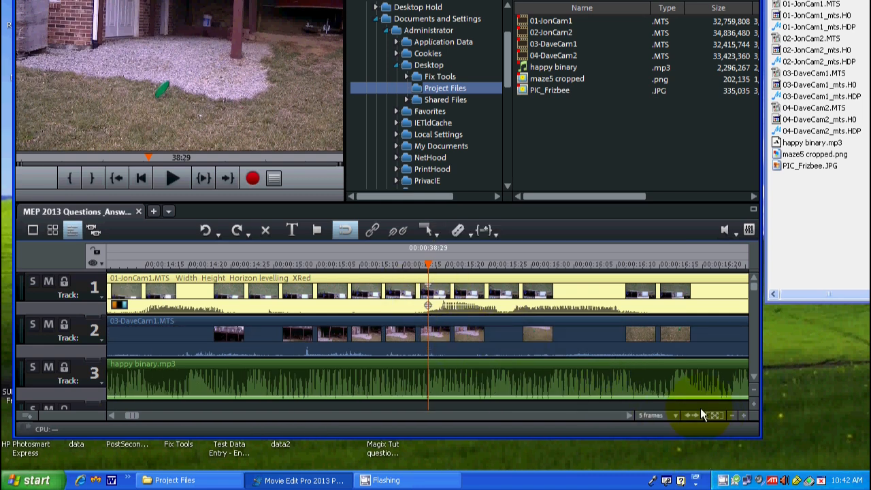
{"action": "right_click", "coordinate": [673, 413]}
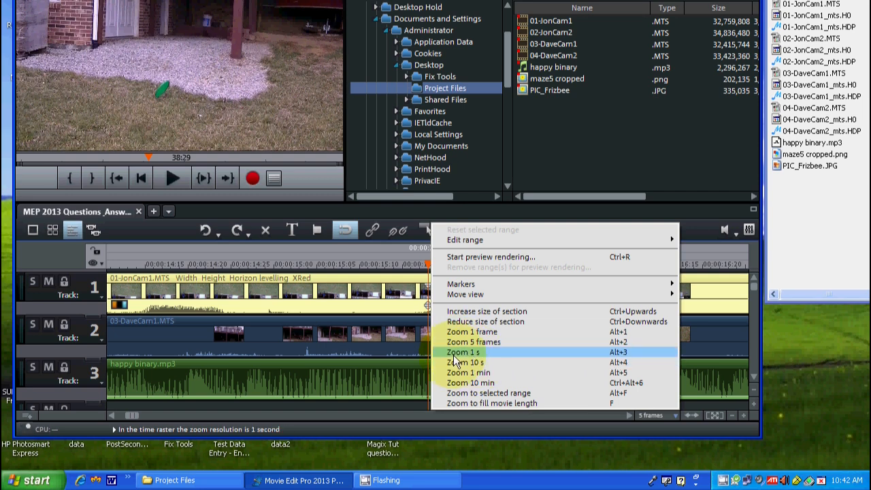
{"action": "left_click", "coordinate": [455, 332]}
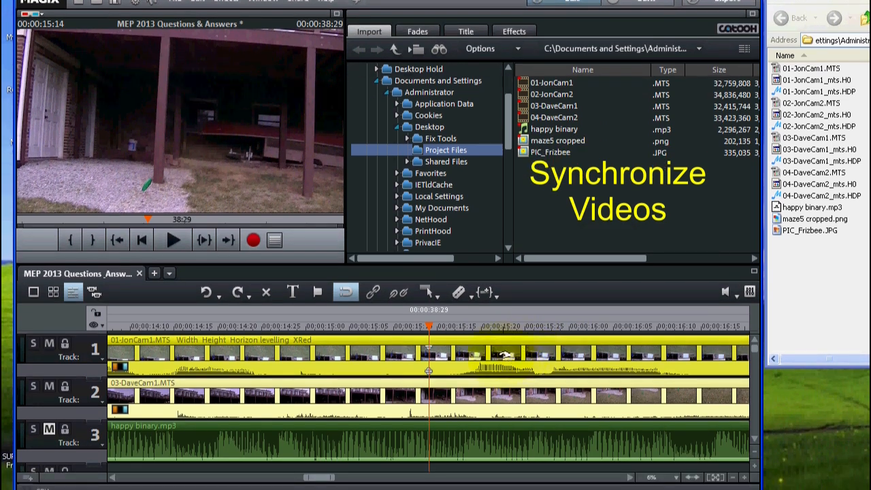
Step: Place the playhead at about 00:00:15:17 and play the overlapping JonCam1 and DaveCam1 clips from there
{"action": "left_click_drag", "start_coordinate": [430, 325], "coordinate": [454, 326]}
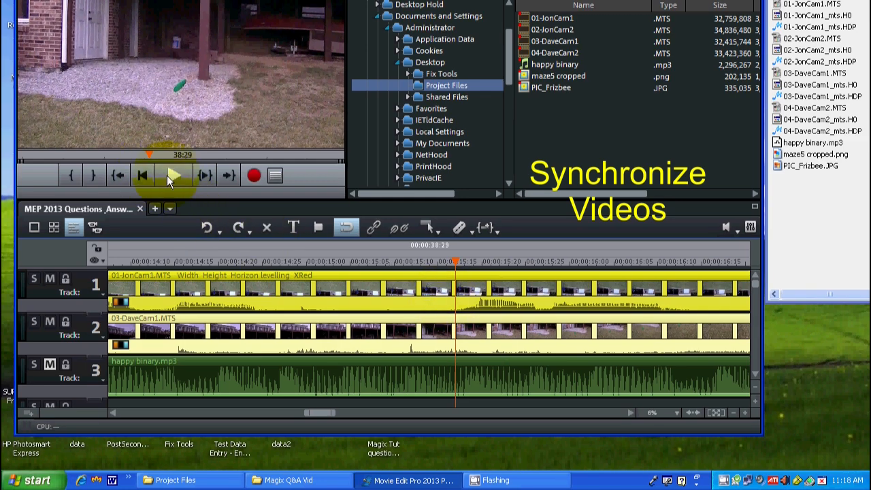
{"action": "left_click", "coordinate": [171, 176]}
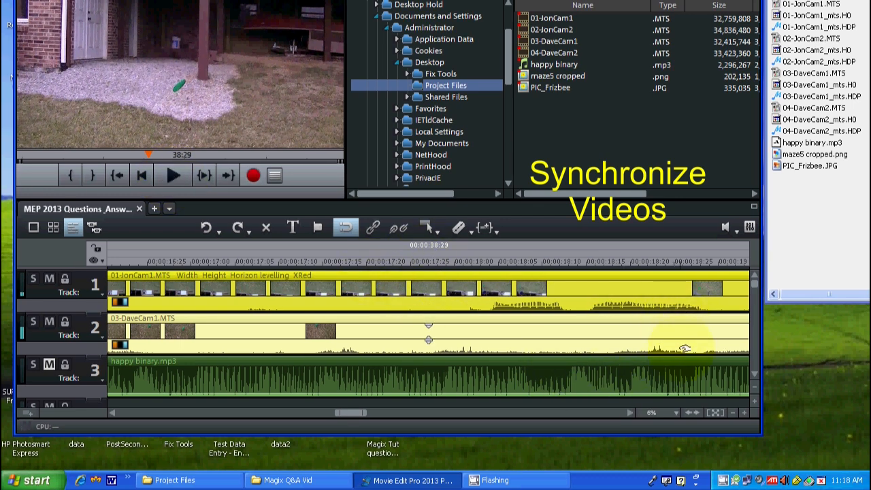
Step: Show the whole movie in the timeline and select 03-DaveCam1.MTS and 01-JonCam1.MTS individually, leaving only 01-JonCam1.MTS selected
{"action": "left_click", "coordinate": [689, 412]}
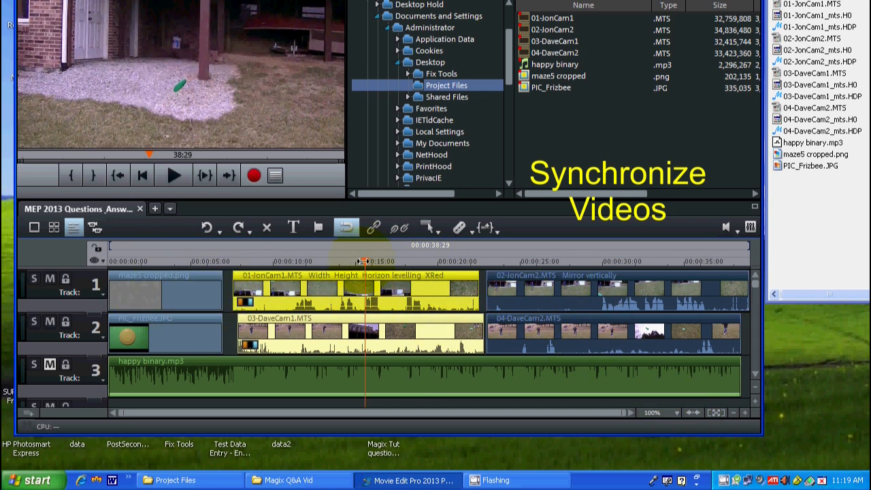
{"action": "left_click", "coordinate": [391, 289]}
{"action": "left_click", "coordinate": [385, 327]}
{"action": "left_click", "coordinate": [385, 303]}
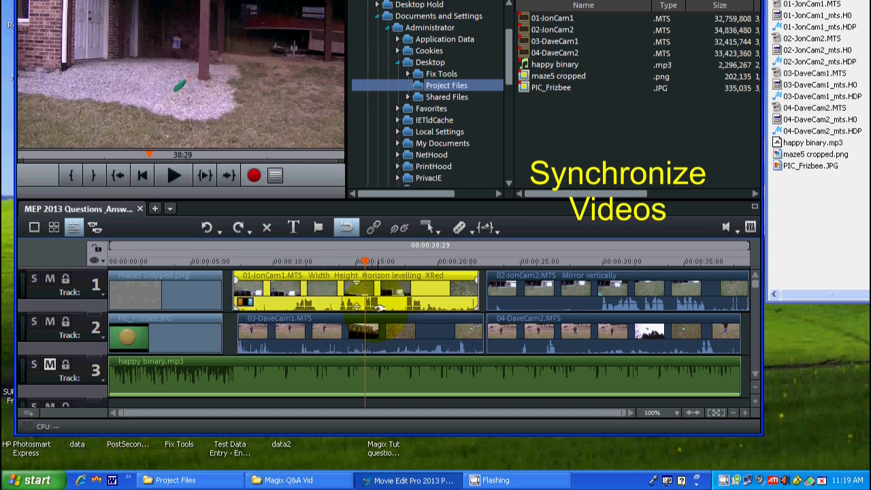
{"action": "left_click", "coordinate": [387, 340]}
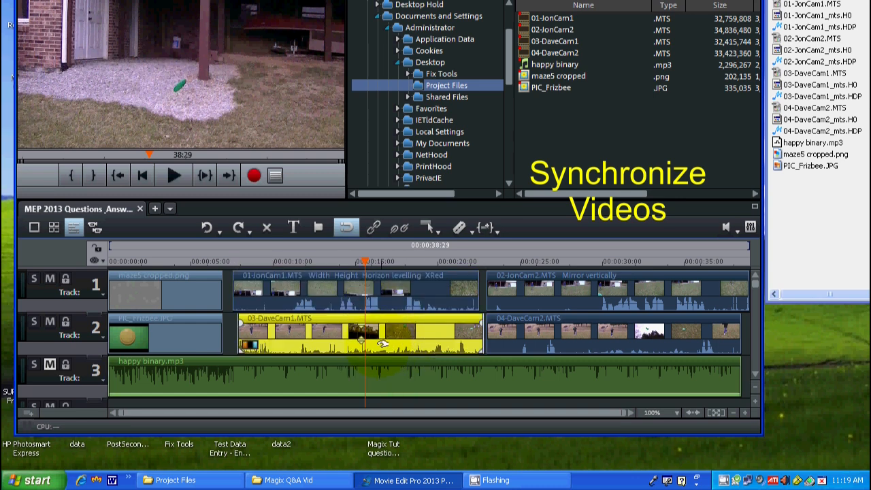
{"action": "left_click", "coordinate": [374, 300]}
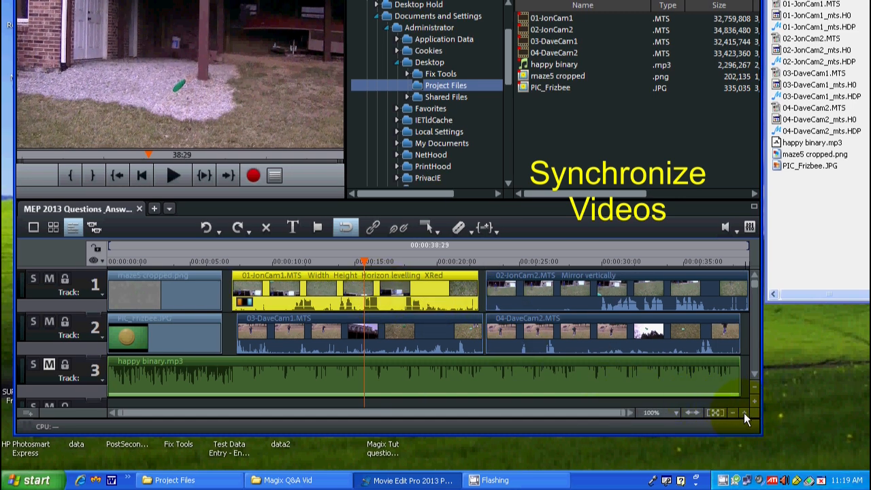
Step: Zoom the timeline in around the playhead to 3% and back out to 6% to compare the two clips' audio wave forms
{"action": "left_click", "coordinate": [744, 412]}
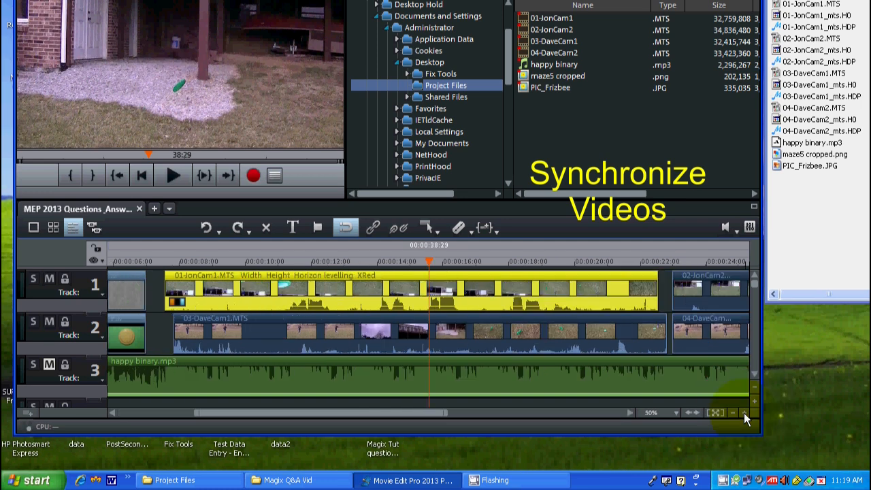
{"action": "left_click", "coordinate": [743, 413]}
{"action": "left_click", "coordinate": [743, 412]}
{"action": "left_click", "coordinate": [744, 412]}
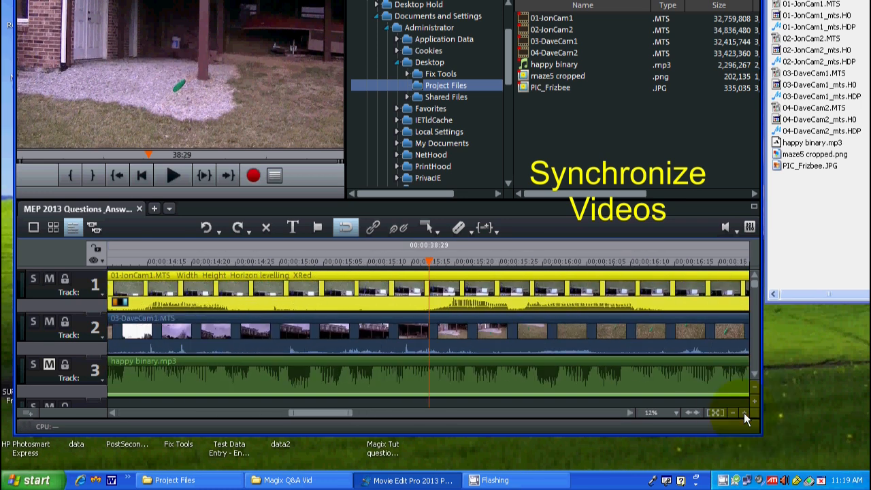
{"action": "left_click", "coordinate": [743, 412]}
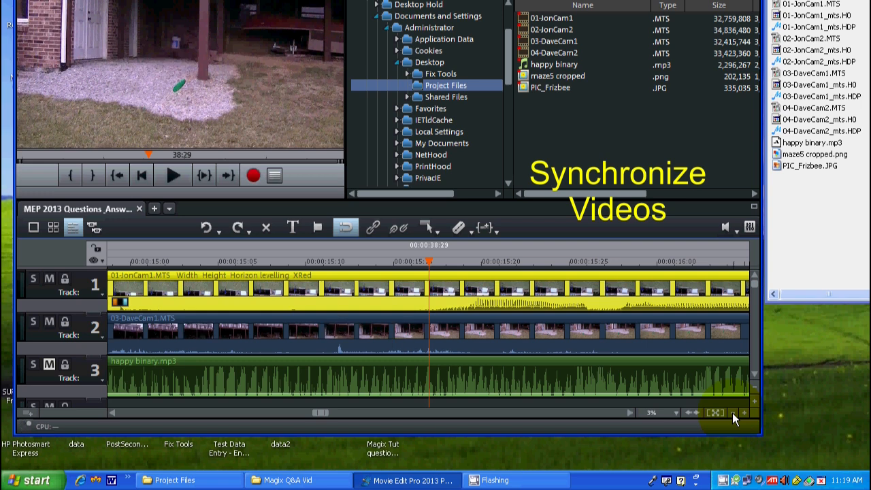
{"action": "left_click", "coordinate": [731, 412]}
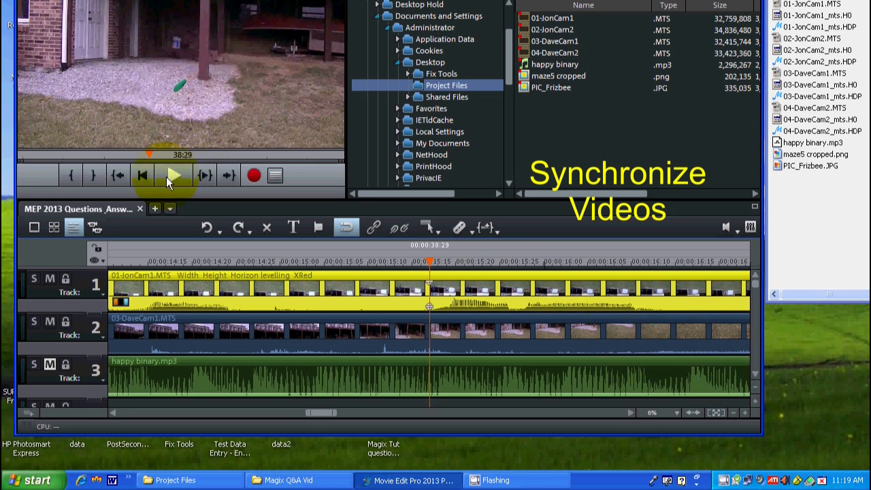
Step: Play the overlapping JonCam1 and DaveCam1 clips from the playhead, and examine their wave forms up to about 00:00:20:00
{"action": "left_click", "coordinate": [166, 171]}
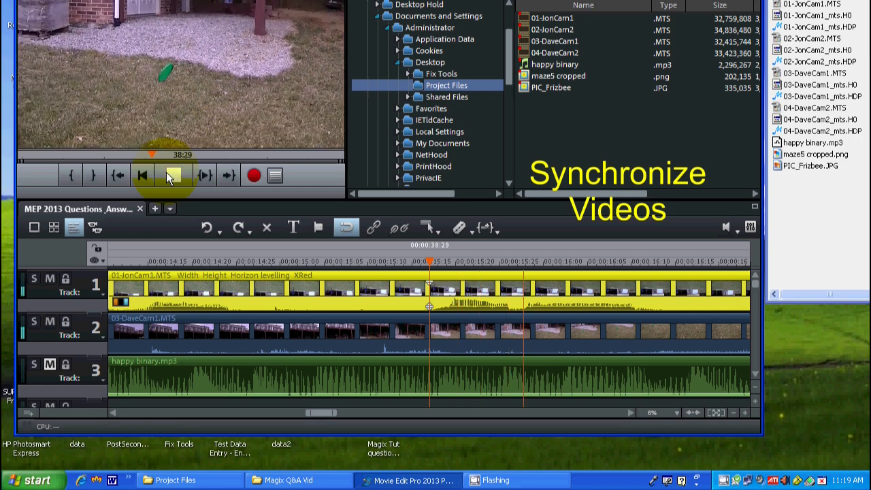
{"action": "left_click", "coordinate": [166, 172]}
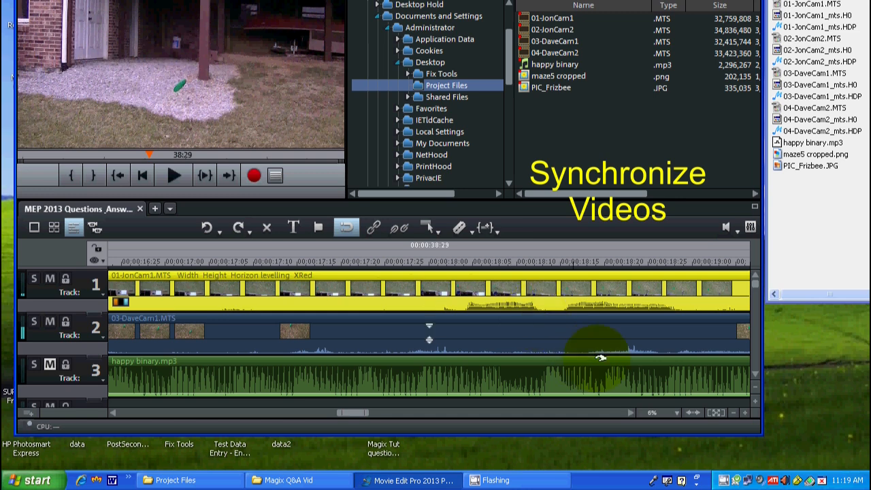
{"action": "left_click", "coordinate": [350, 412]}
{"action": "left_click_drag", "start_coordinate": [350, 412], "coordinate": [374, 407]}
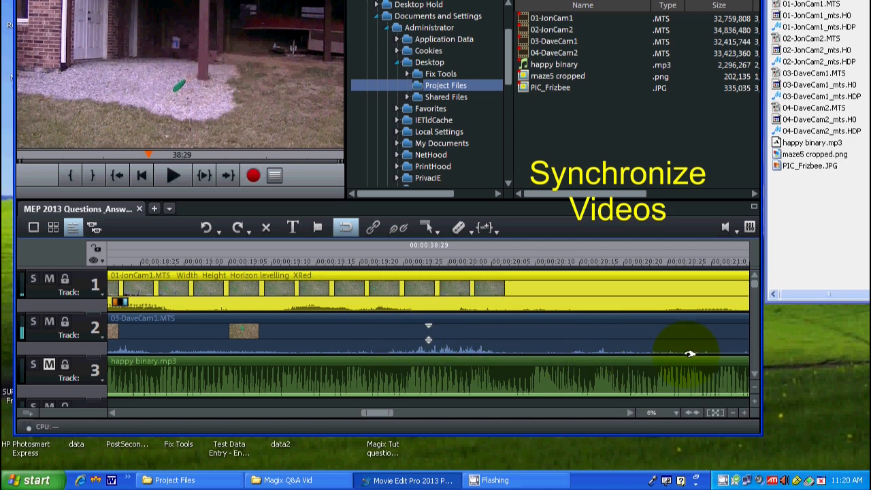
Step: Increase the height of the timeline tracks and place the playhead at the start of 01-JonCam1.MTS's sound burst after 00:00:19:00
{"action": "left_click", "coordinate": [753, 400]}
{"action": "left_click", "coordinate": [753, 401]}
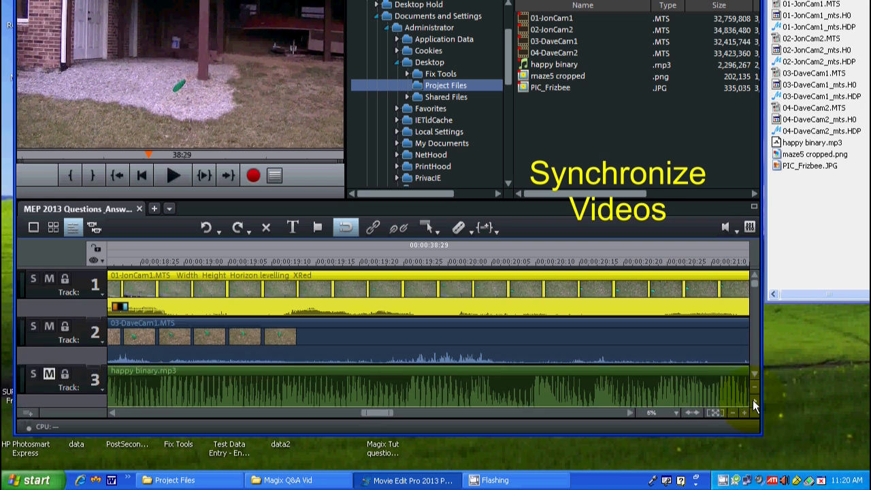
{"action": "left_click", "coordinate": [753, 401]}
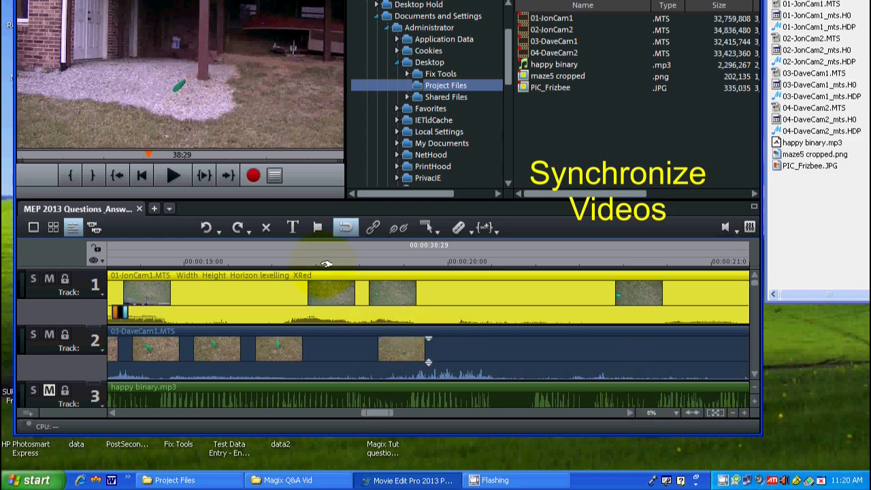
{"action": "left_click", "coordinate": [280, 262]}
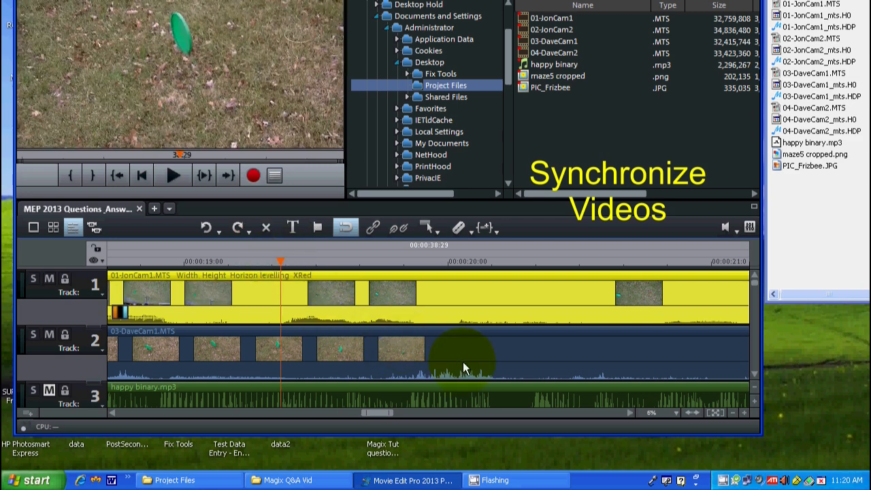
Step: Shift 03-DaveCam1.MTS earlier on track 2 so that its sound burst lines up with the matching burst in 01-JonCam1.MTS
{"action": "left_click", "coordinate": [482, 362]}
{"action": "left_click_drag", "start_coordinate": [485, 362], "coordinate": [385, 355]}
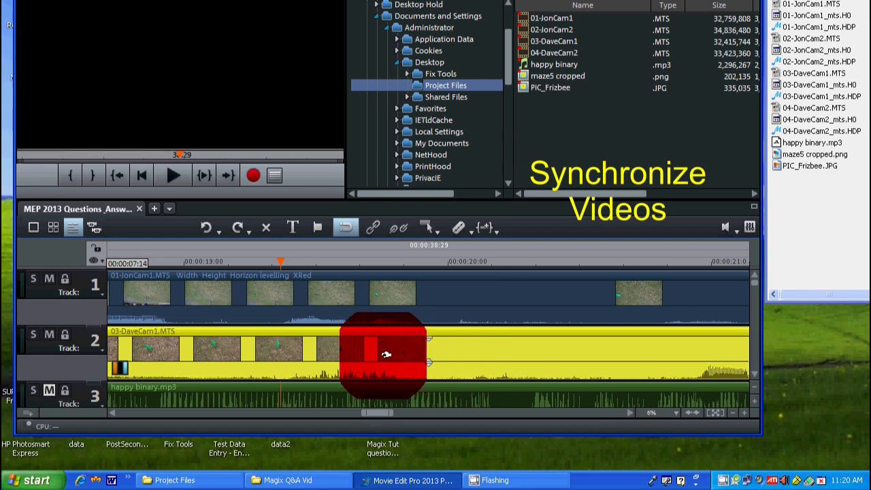
{"action": "mouse_move", "coordinate": [386, 354]}
{"action": "left_mouse_down"}
{"action": "mouse_move", "coordinate": [375, 353]}
{"action": "mouse_move", "coordinate": [394, 354]}
{"action": "left_mouse_up"}
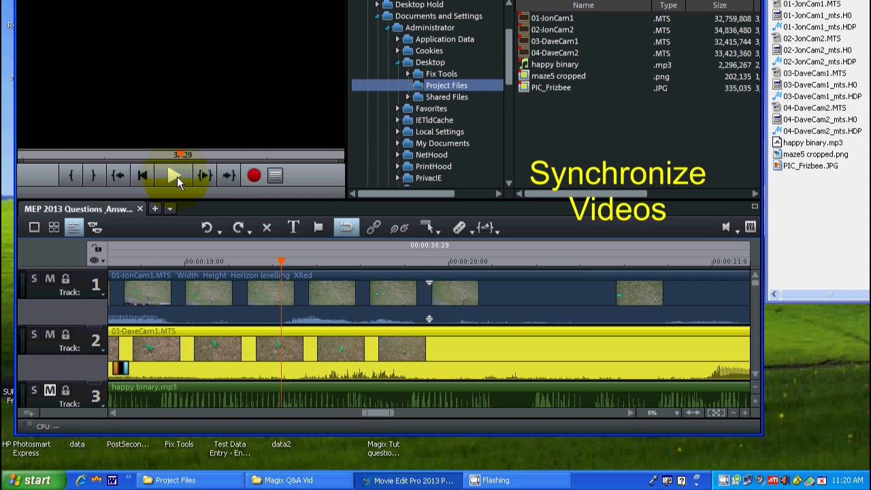
Step: Play the two clips repeatedly from the sound burst between 00:00:15:00 and 00:00:16:00 to check their synchronization
{"action": "left_click", "coordinate": [171, 172]}
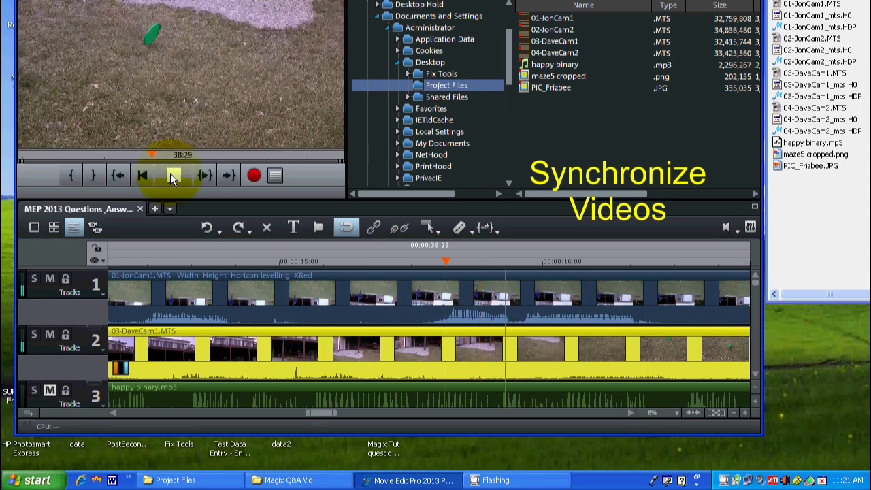
{"action": "left_click", "coordinate": [170, 173]}
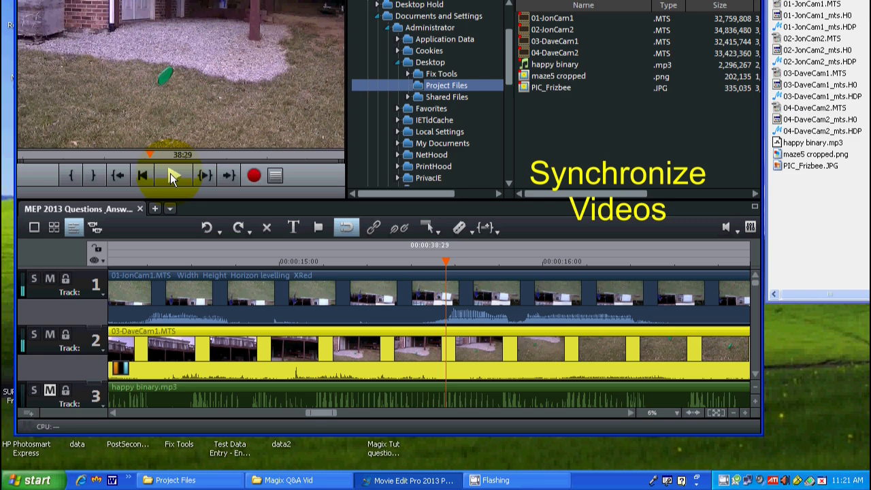
{"action": "left_click", "coordinate": [170, 173]}
{"action": "left_click", "coordinate": [170, 173]}
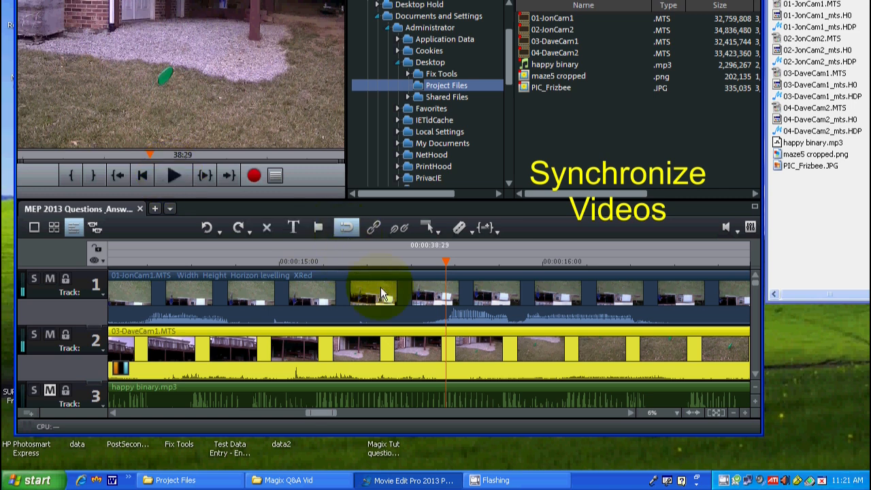
Step: Nudge 03-DaveCam1.MTS a few frames earlier and replay the overlapping clips several times to check that their sound matches
{"action": "left_click_drag", "start_coordinate": [586, 358], "coordinate": [551, 356]}
{"action": "left_click", "coordinate": [170, 175]}
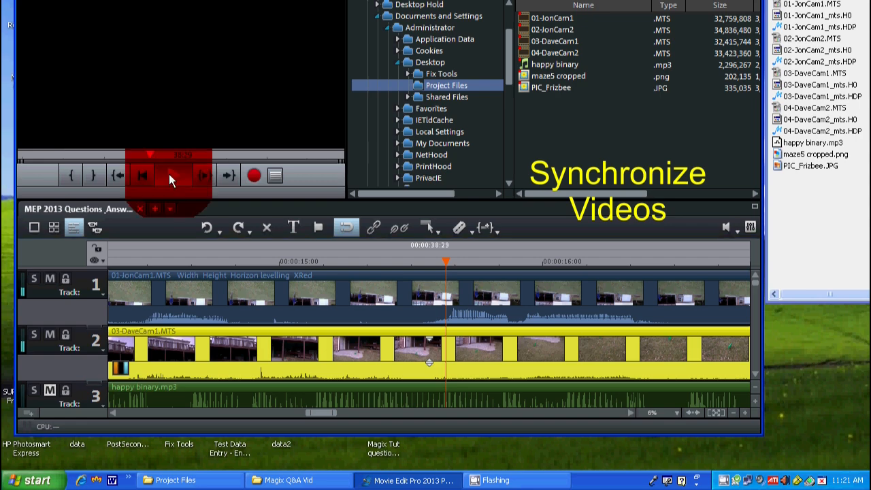
{"action": "left_click", "coordinate": [168, 174]}
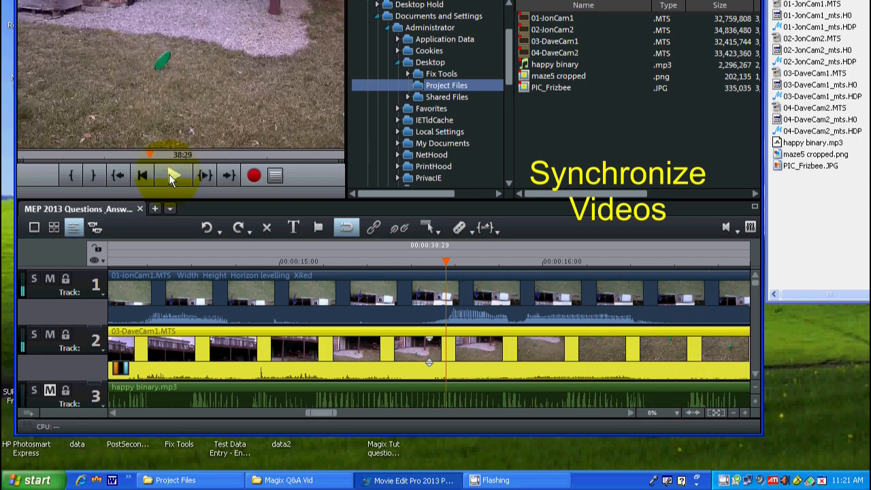
{"action": "left_click", "coordinate": [170, 174]}
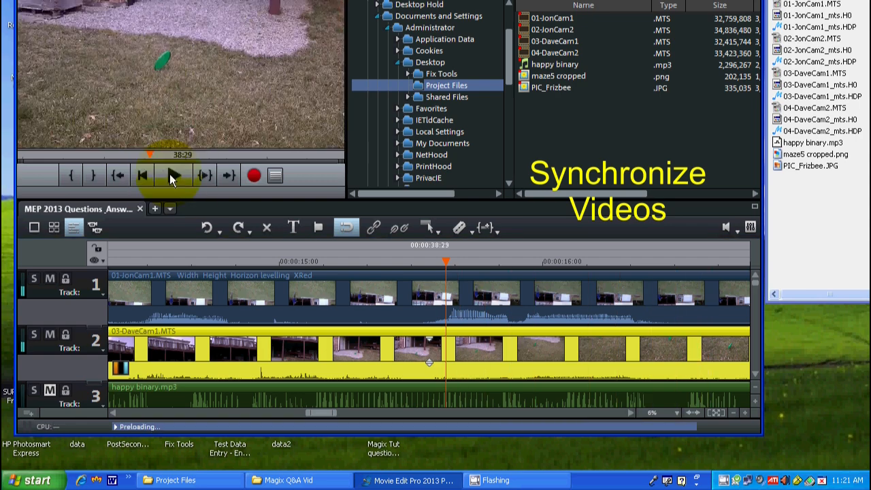
{"action": "left_click", "coordinate": [170, 175]}
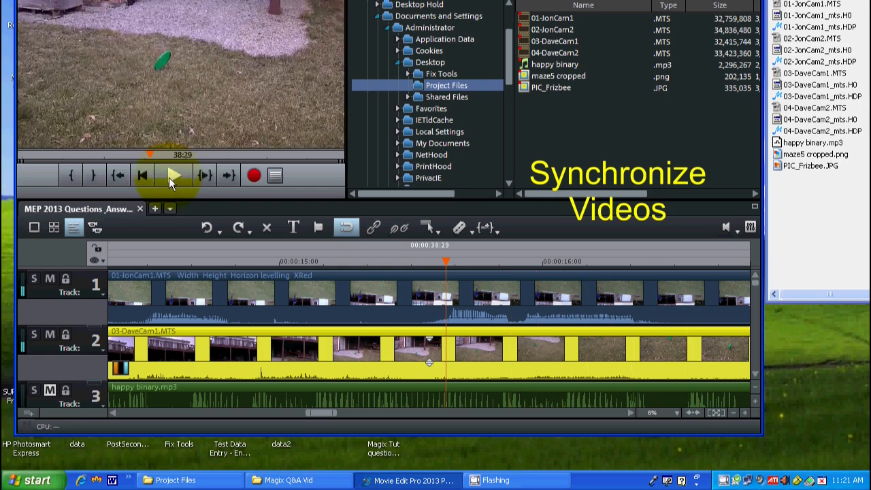
{"action": "left_click", "coordinate": [171, 175]}
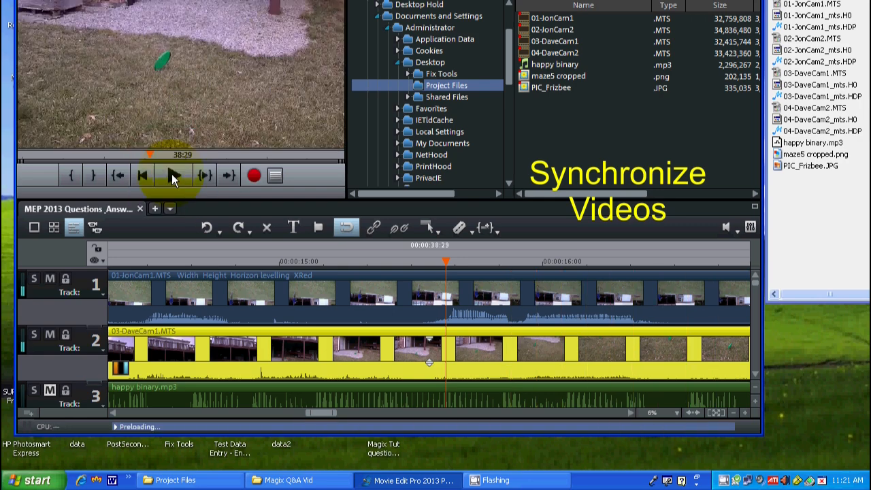
{"action": "left_click", "coordinate": [172, 174]}
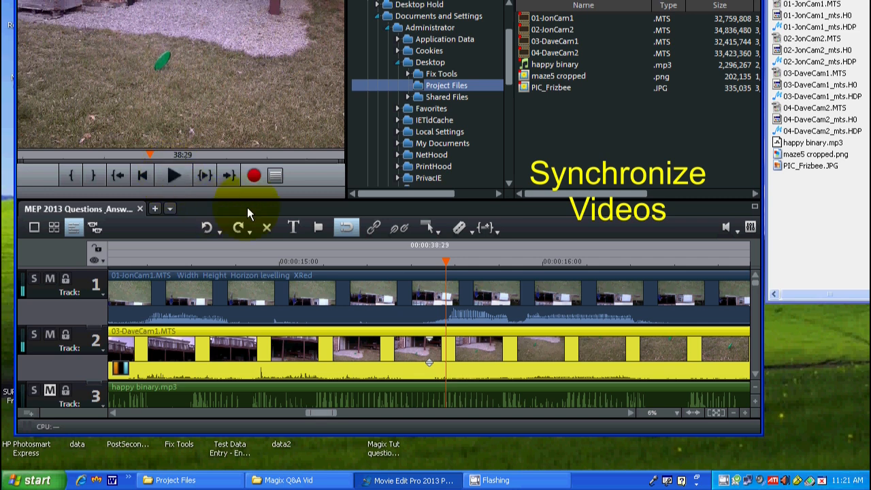
Step: Select 01-JonCam1.MTS and 03-DaveCam1.MTS together, group them, and try shifting them as one unit
{"action": "left_click", "coordinate": [357, 295]}
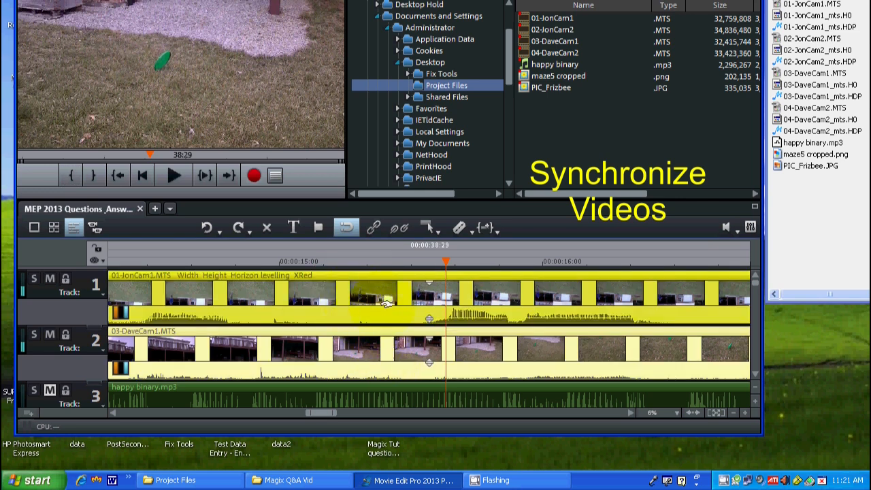
{"action": "left_click", "coordinate": [398, 352]}
{"action": "left_click", "coordinate": [392, 286]}
{"action": "left_click", "coordinate": [392, 287], "text": "ctrl"}
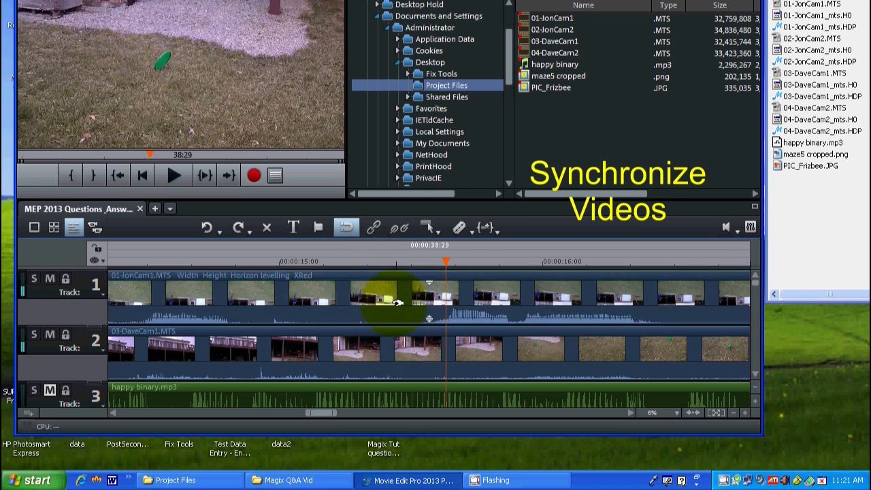
{"action": "left_click", "coordinate": [387, 298]}
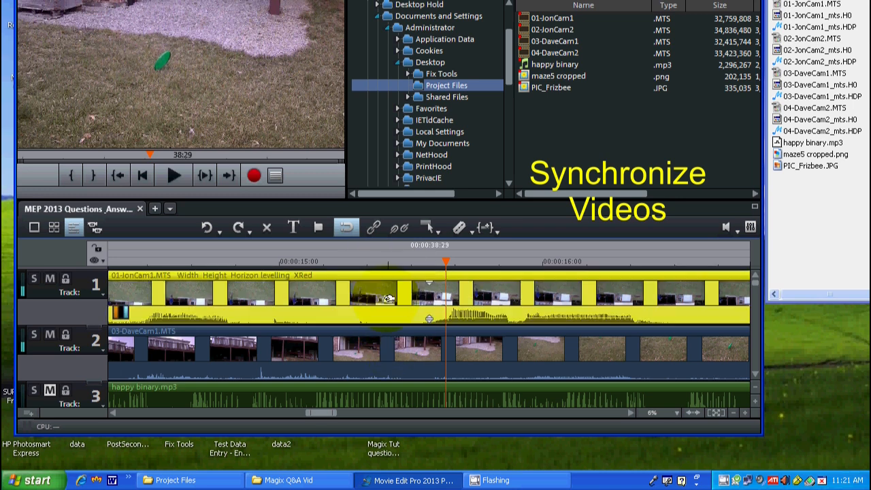
{"action": "left_click", "coordinate": [391, 341], "text": "ctrl"}
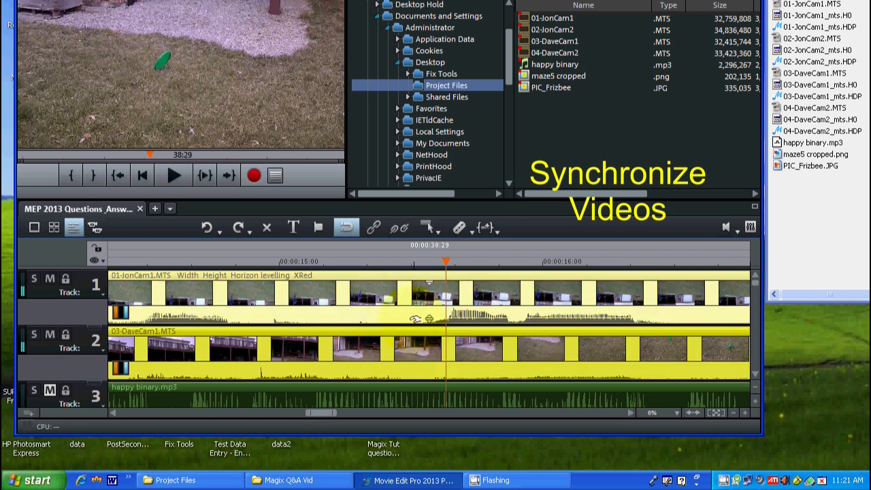
{"action": "left_click", "coordinate": [373, 225]}
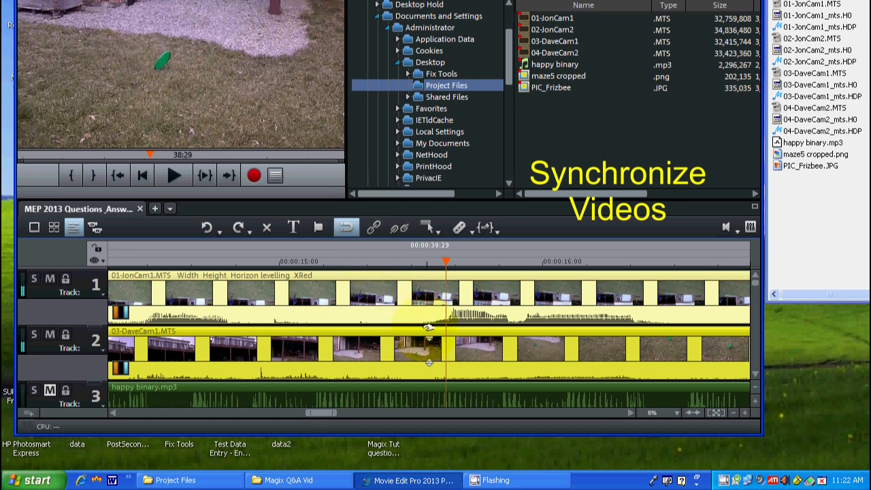
{"action": "left_click", "coordinate": [435, 306]}
{"action": "left_click_drag", "start_coordinate": [439, 308], "coordinate": [406, 306]}
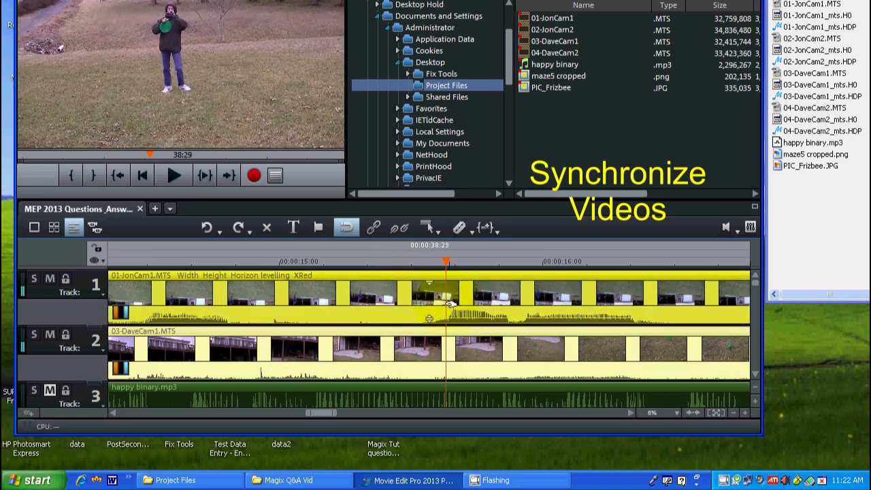
Step: Place the playhead at the start of 01-JonCam1.MTS and zoom the timeline there to the 1 frame preset
{"action": "left_click", "coordinate": [693, 413]}
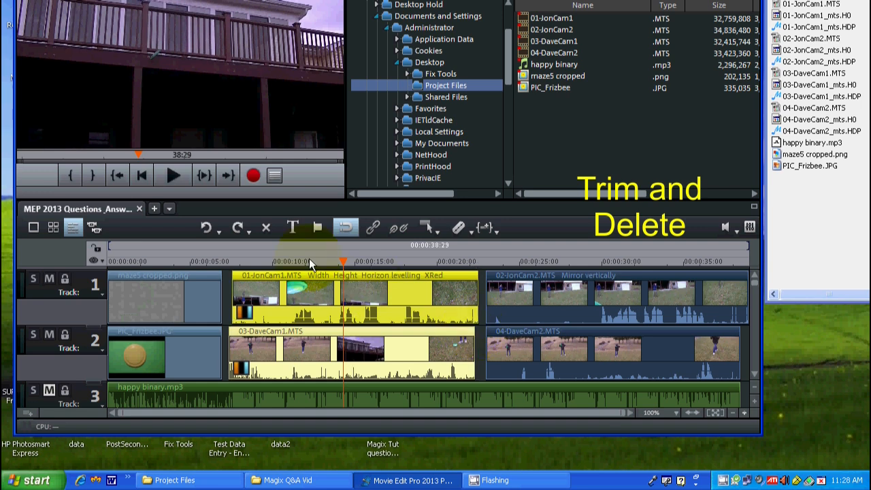
{"action": "left_click", "coordinate": [232, 261]}
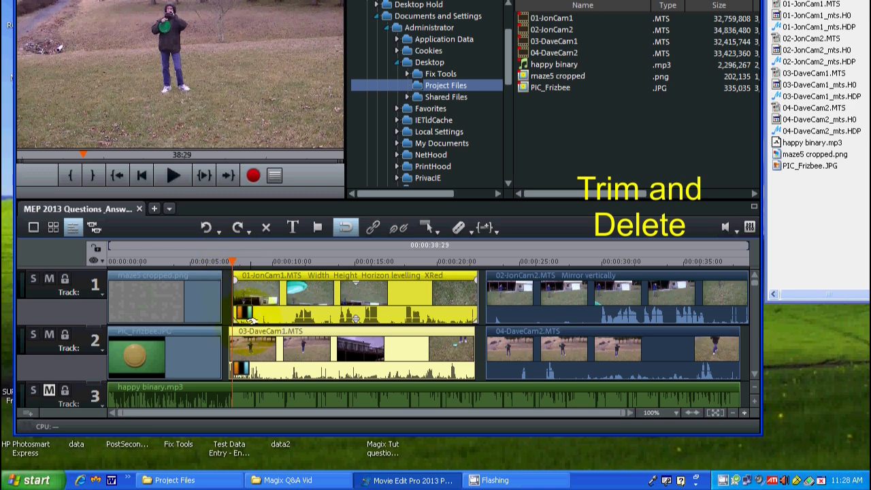
{"action": "left_click", "coordinate": [743, 411]}
{"action": "left_click", "coordinate": [743, 412]}
{"action": "left_click", "coordinate": [743, 411]}
{"action": "left_click", "coordinate": [744, 412]}
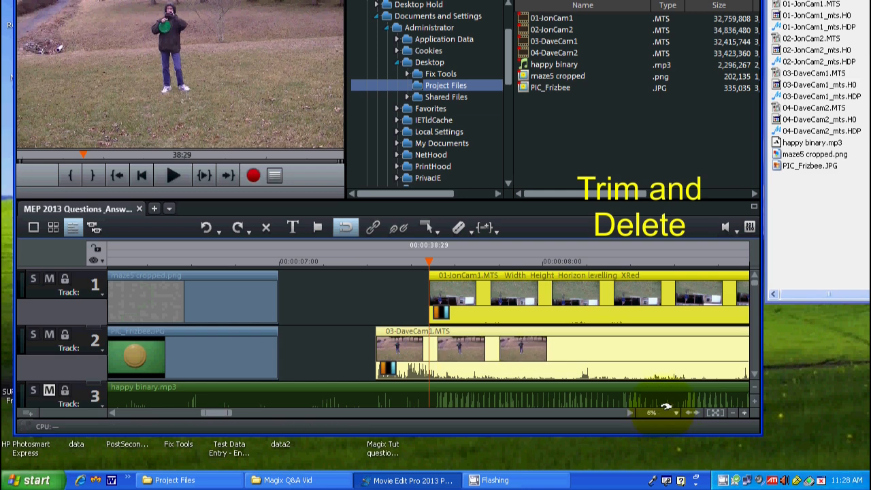
{"action": "right_click", "coordinate": [675, 412]}
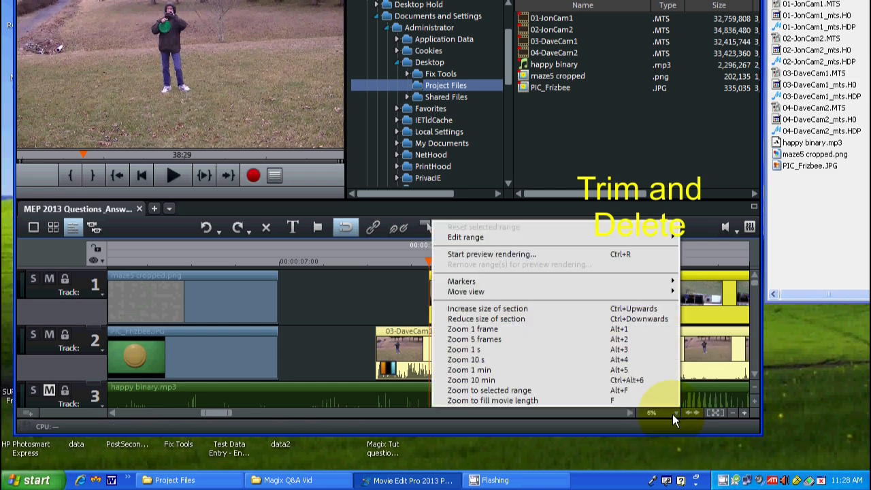
{"action": "left_click", "coordinate": [485, 332]}
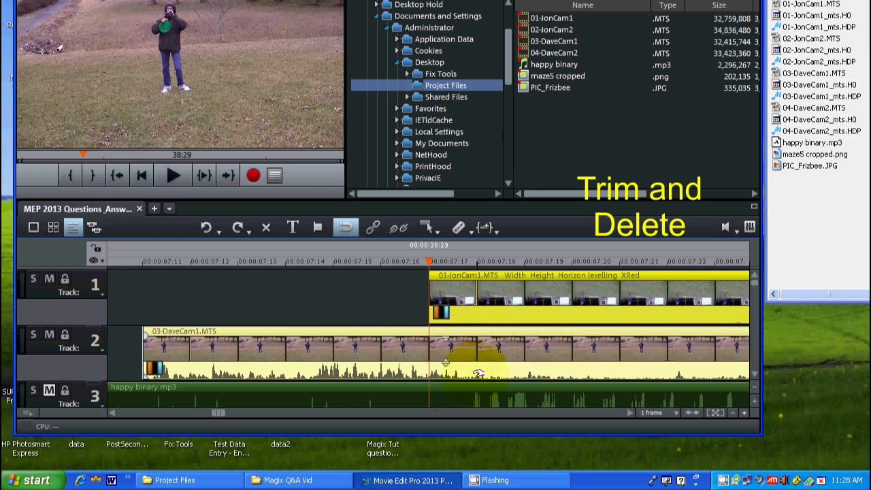
Step: Split 03-DaveCam1.MTS at the playhead and delete the part that precedes the start of 01-JonCam1.MTS
{"action": "left_click", "coordinate": [405, 354]}
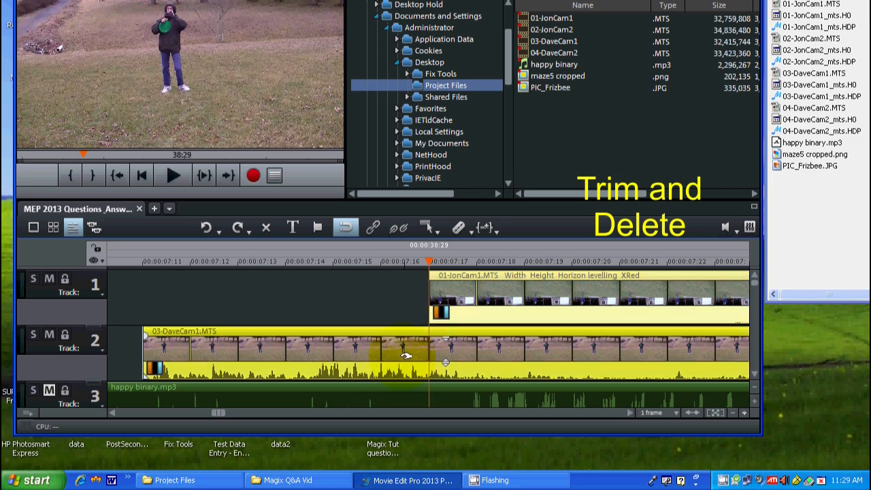
{"action": "left_click", "coordinate": [458, 231]}
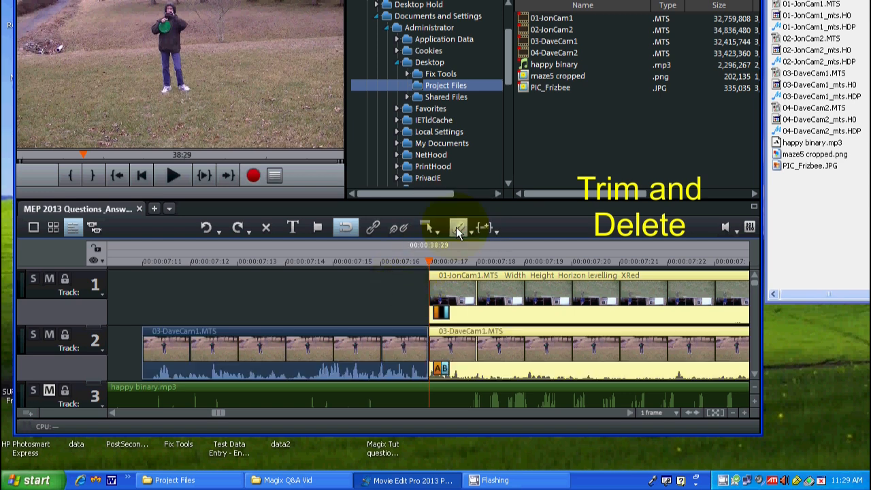
{"action": "left_click", "coordinate": [324, 349]}
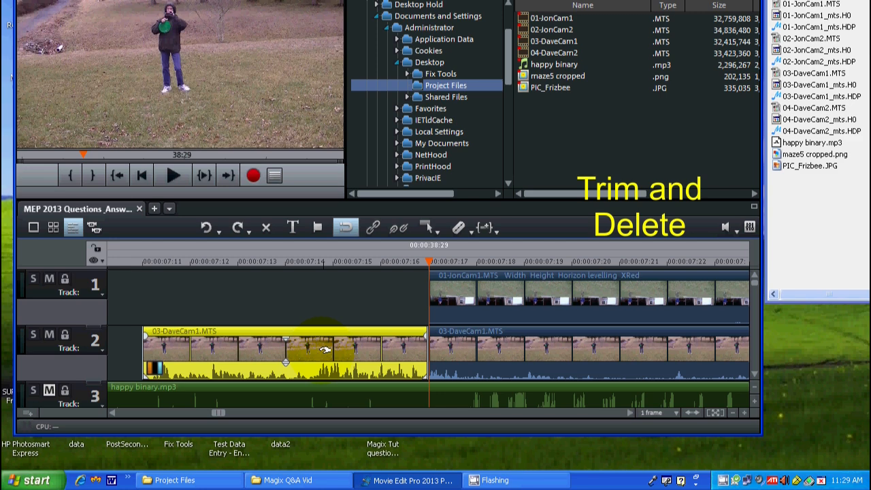
{"action": "right_click", "coordinate": [296, 368]}
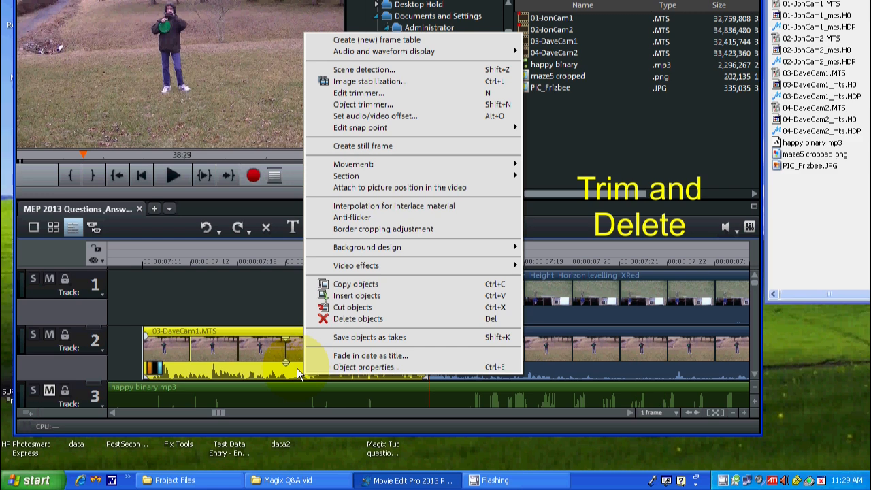
{"action": "left_click", "coordinate": [348, 319]}
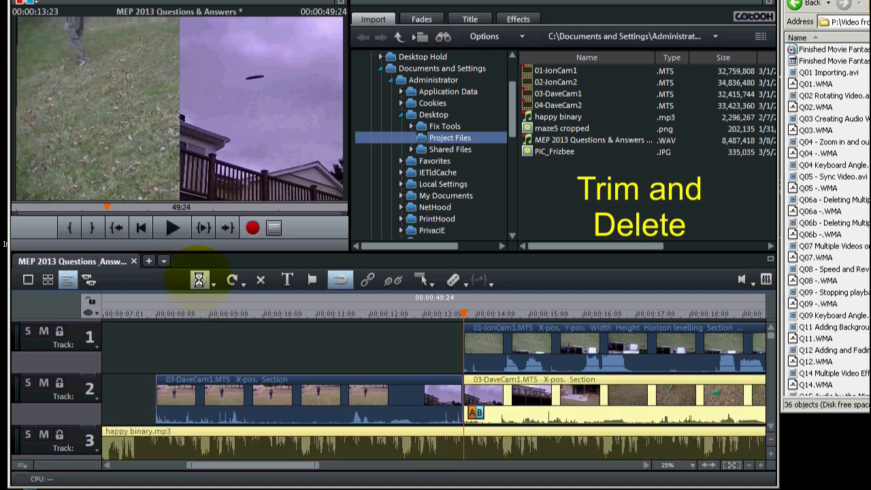
Step: Restore the section of 03-DaveCam1.MTS that precedes 01-JonCam1.MTS, and delete it again
{"action": "left_click", "coordinate": [231, 280]}
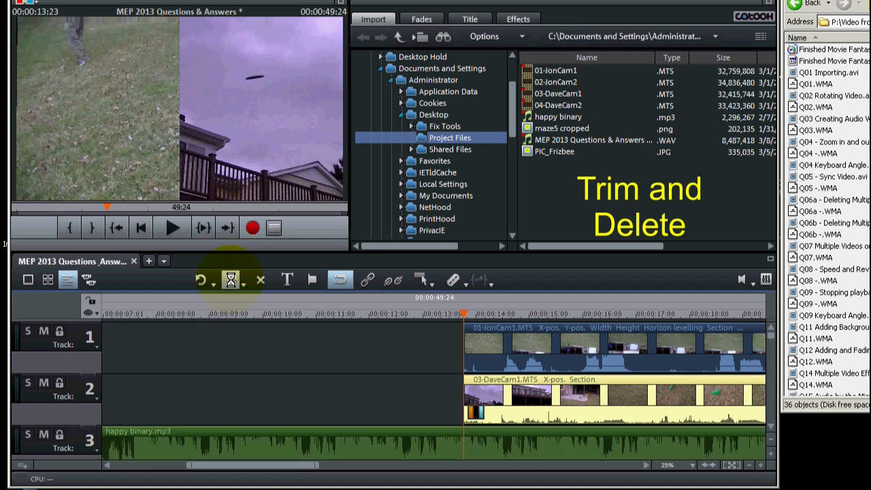
{"action": "left_click", "coordinate": [200, 279]}
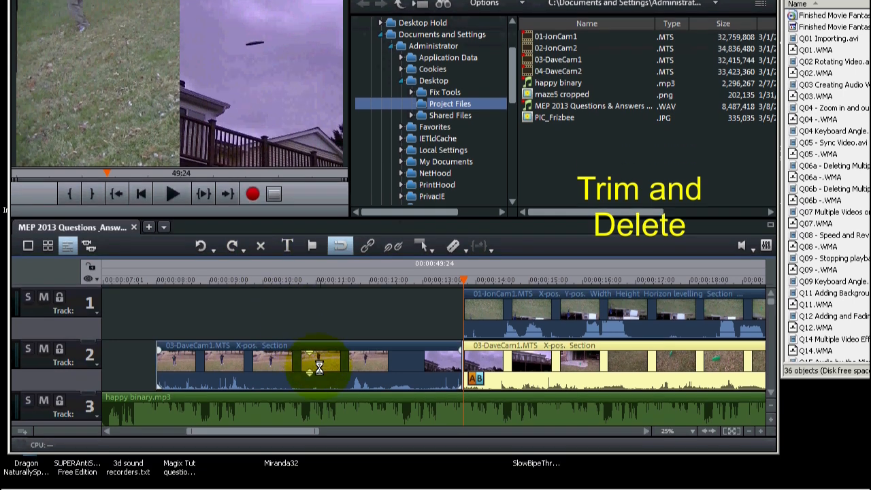
{"action": "left_click", "coordinate": [319, 367]}
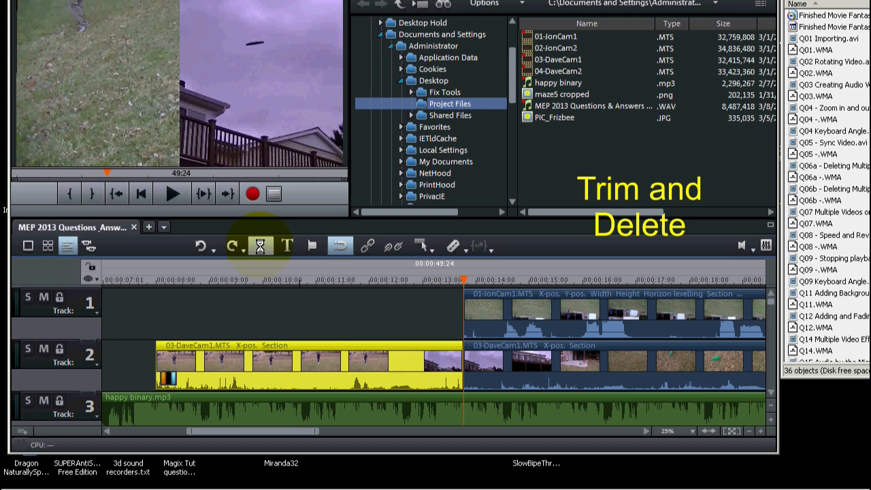
{"action": "left_click", "coordinate": [260, 247]}
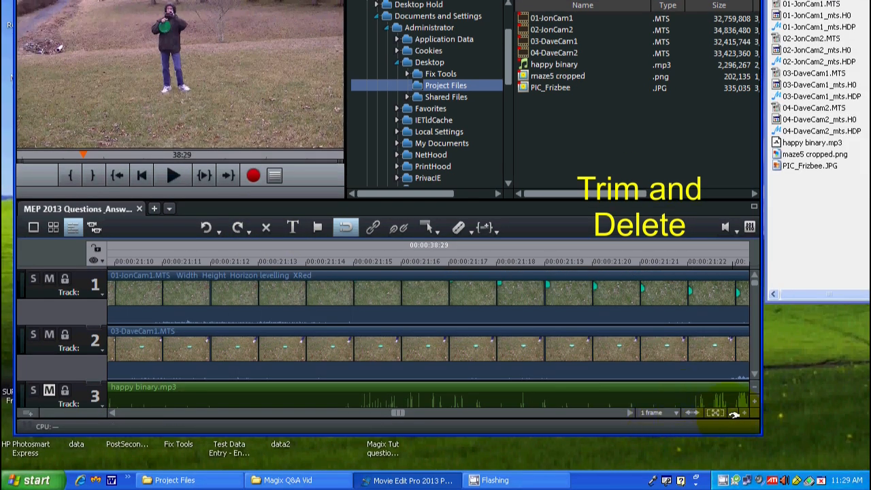
Step: Place the playhead exactly at the end of 03-DaveCam1.MTS, using the 1 frame timeline zoom
{"action": "left_click", "coordinate": [733, 413]}
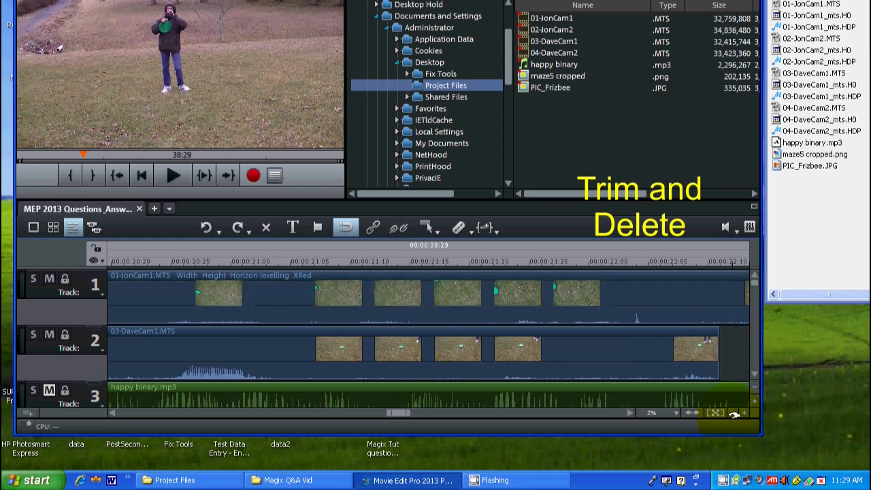
{"action": "left_click", "coordinate": [733, 414]}
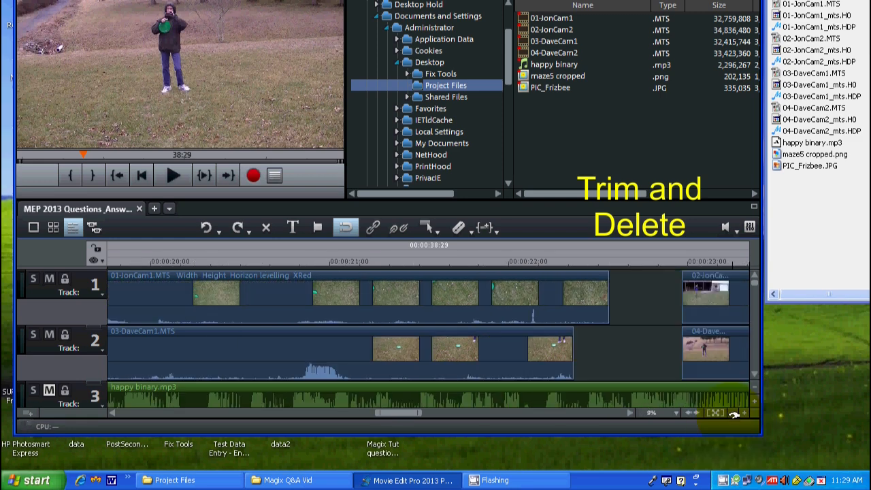
{"action": "left_click", "coordinate": [570, 261]}
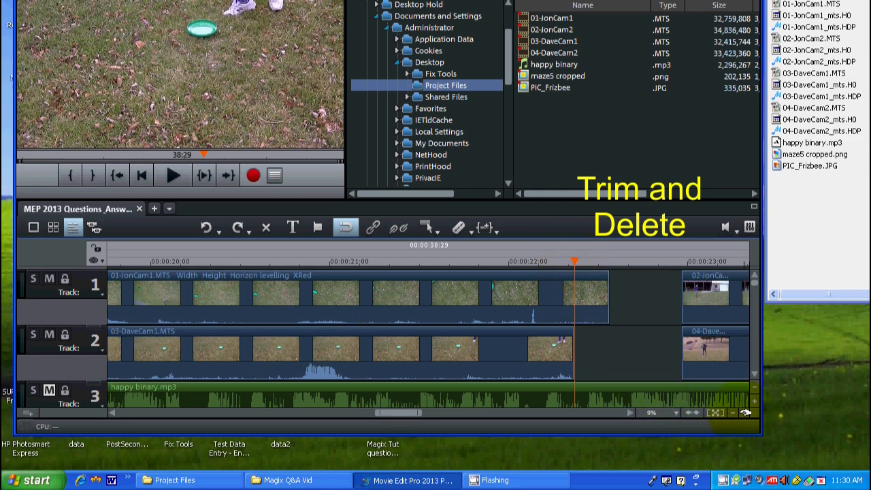
{"action": "left_click", "coordinate": [693, 413]}
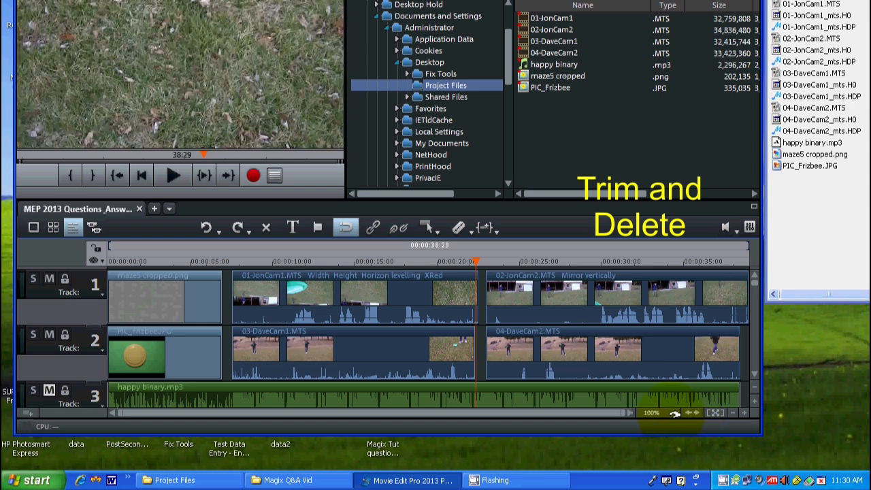
{"action": "right_click", "coordinate": [674, 413]}
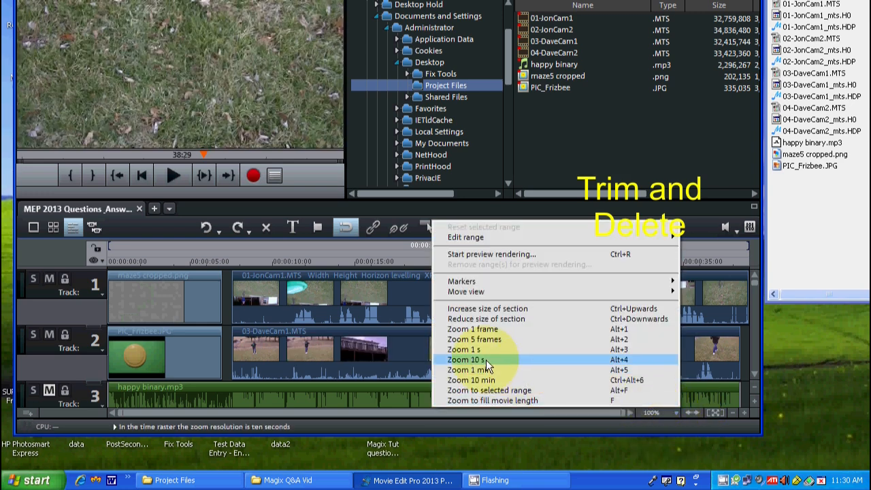
{"action": "left_click", "coordinate": [476, 329]}
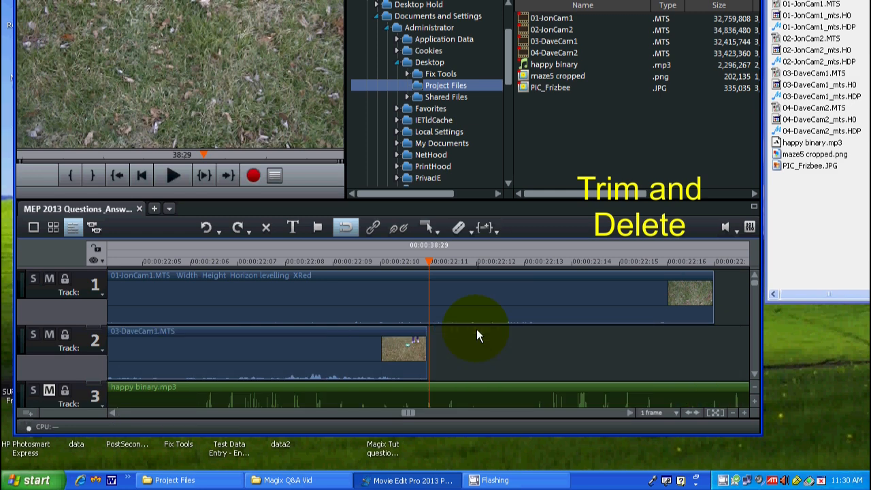
{"action": "left_click", "coordinate": [429, 260]}
{"action": "left_click", "coordinate": [425, 260]}
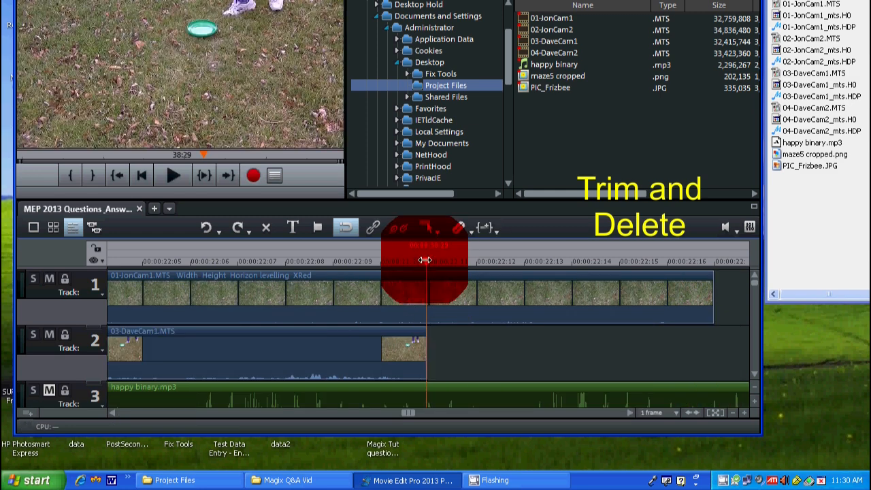
{"action": "left_click", "coordinate": [423, 261]}
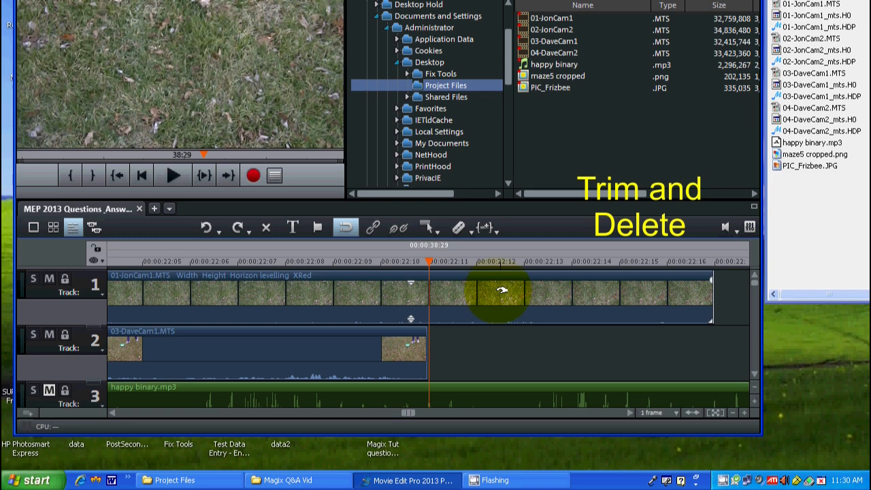
Step: Split 01-JonCam1.MTS at the playhead and delete the part that extends past the end of 03-DaveCam1.MTS
{"action": "left_click", "coordinate": [538, 292]}
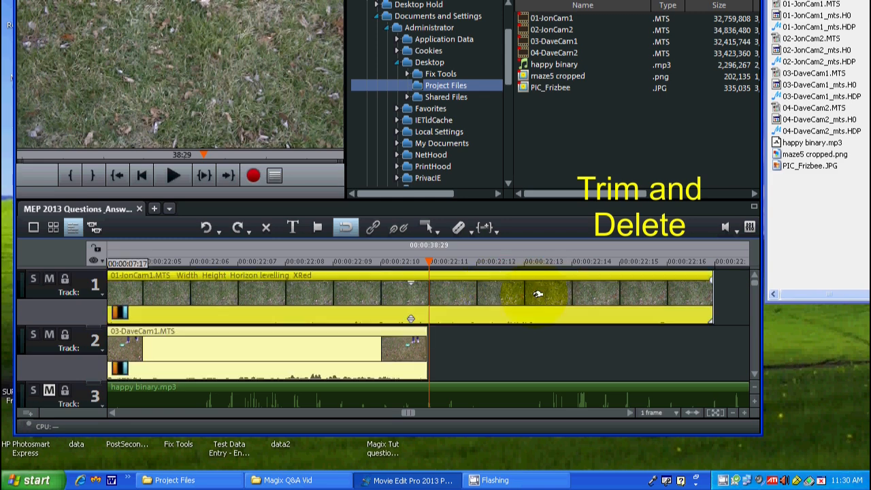
{"action": "left_click", "coordinate": [458, 230]}
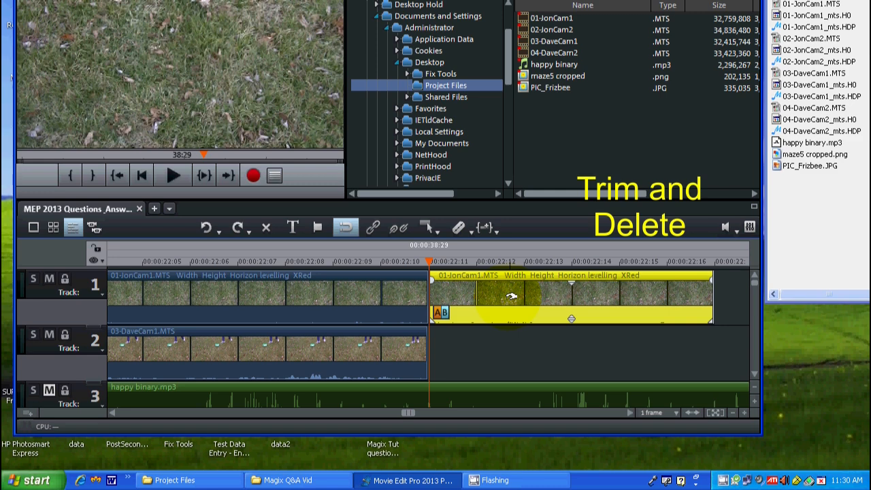
{"action": "key", "text": "Delete"}
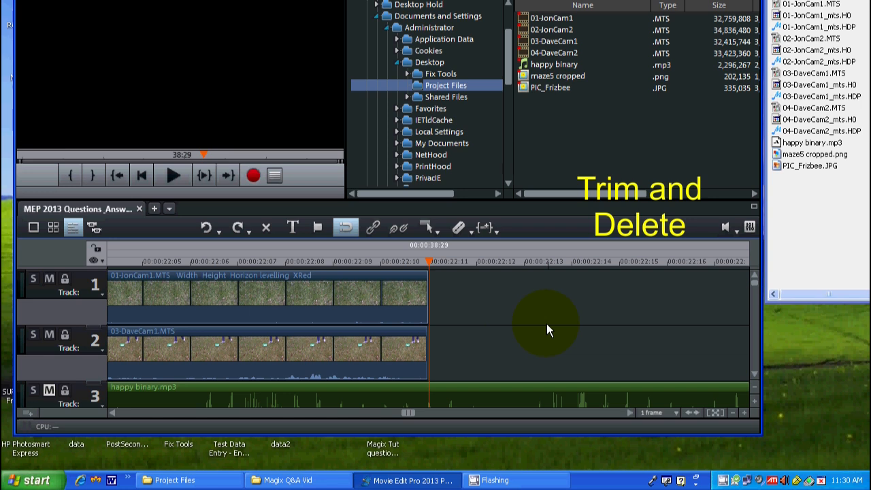
Step: Split 04-DaveCam2.MTS at about 26 seconds on the timeline
{"action": "left_click", "coordinate": [691, 413]}
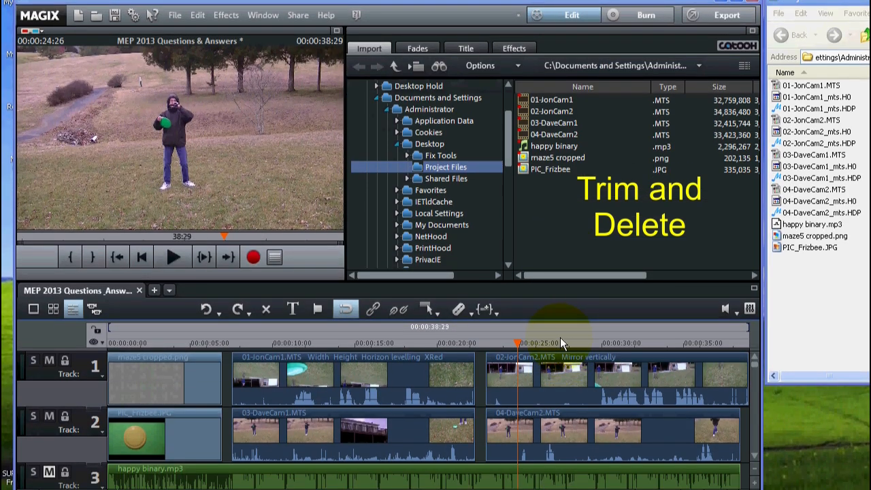
{"action": "left_click", "coordinate": [518, 342]}
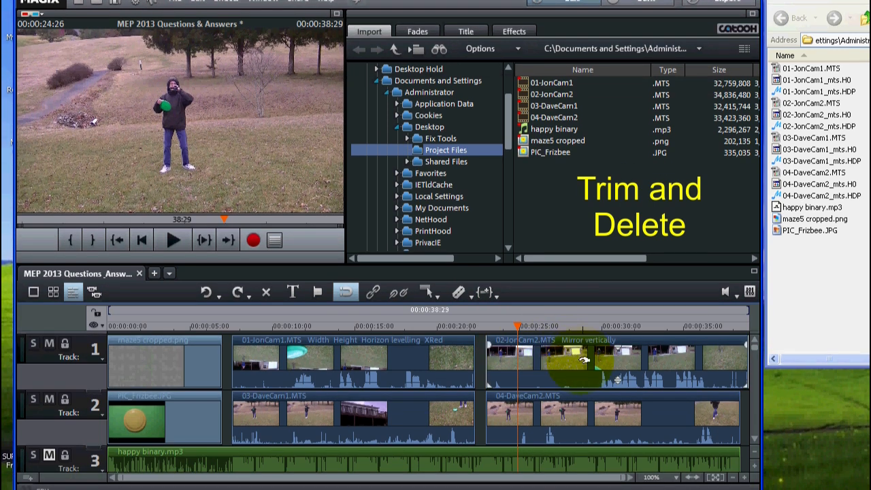
{"action": "left_click", "coordinate": [537, 325]}
{"action": "left_click_drag", "start_coordinate": [538, 325], "coordinate": [539, 323]}
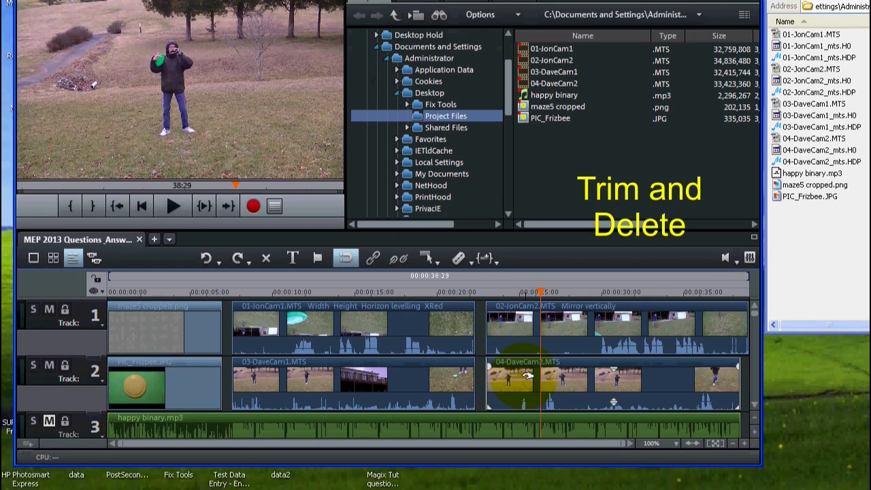
{"action": "left_click", "coordinate": [526, 408]}
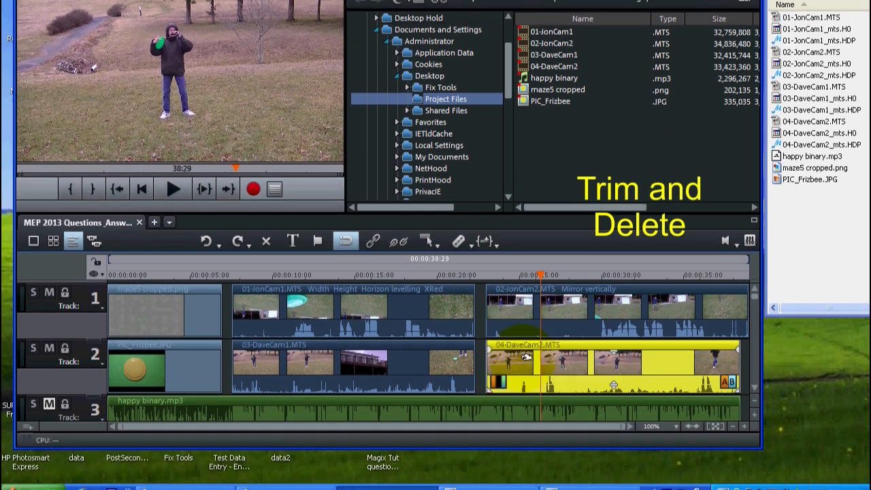
{"action": "left_click", "coordinate": [459, 246]}
Step: Split the remaining later part of 04-DaveCam2.MTS again at 00:00:28:18
{"action": "left_click", "coordinate": [554, 347]}
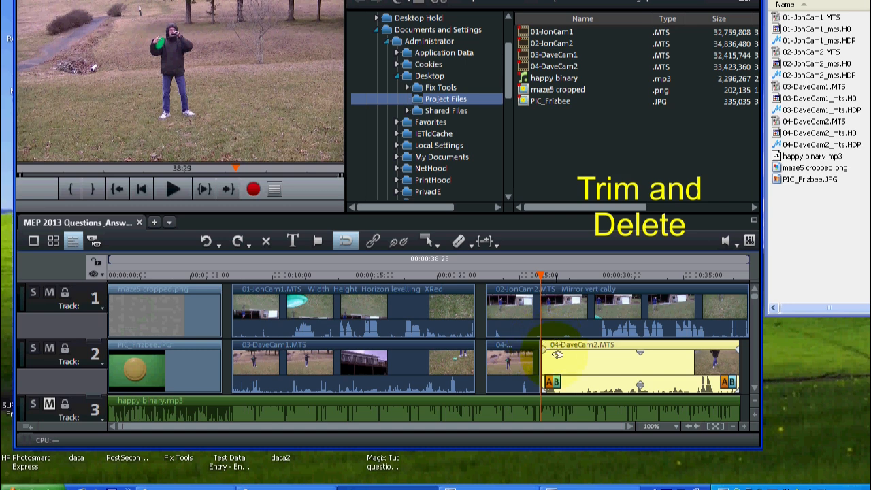
{"action": "left_click_drag", "start_coordinate": [542, 275], "coordinate": [576, 274]}
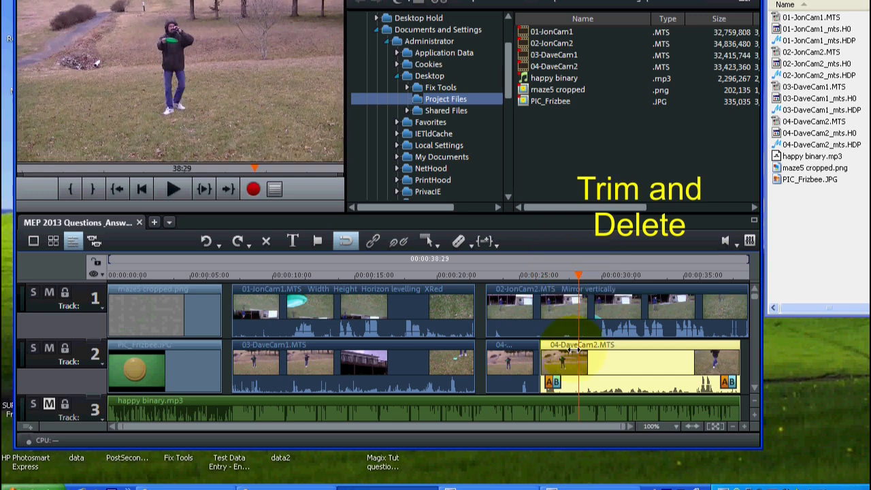
{"action": "left_click", "coordinate": [458, 245]}
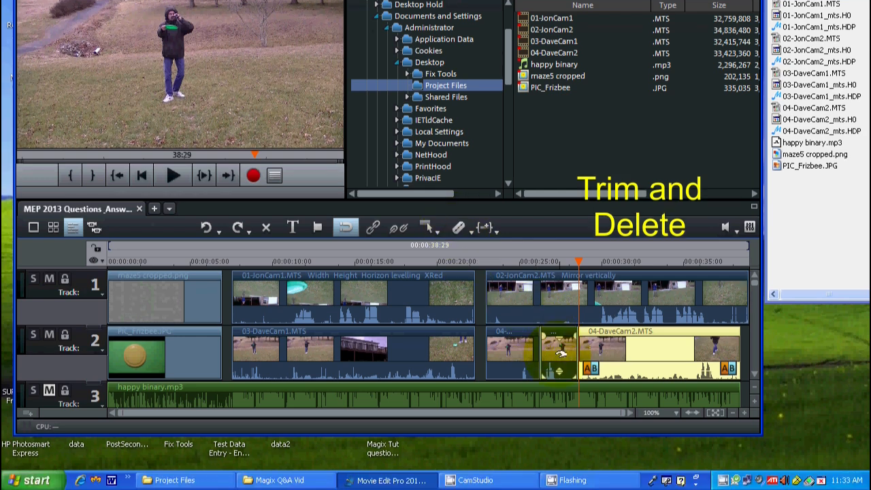
Step: Delete the short middle section of 04-DaveCam2.MTS and shift the following part earlier to close the gap
{"action": "left_click", "coordinate": [559, 351]}
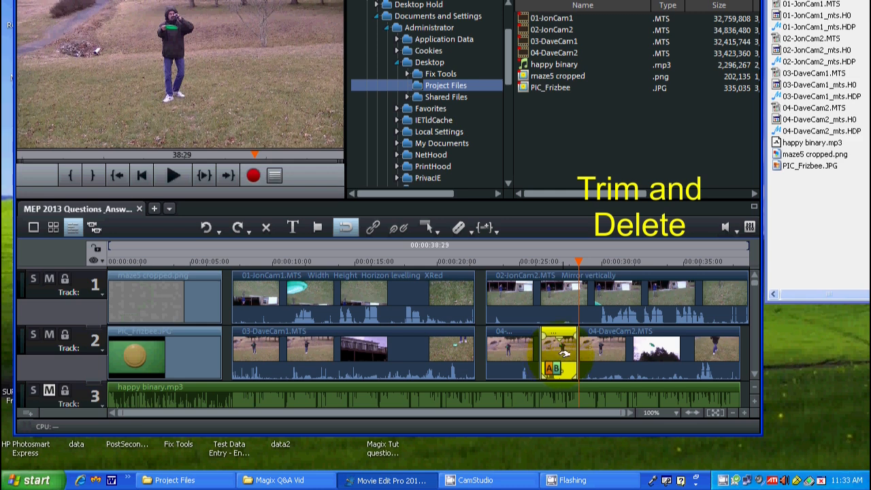
{"action": "key", "text": "Delete"}
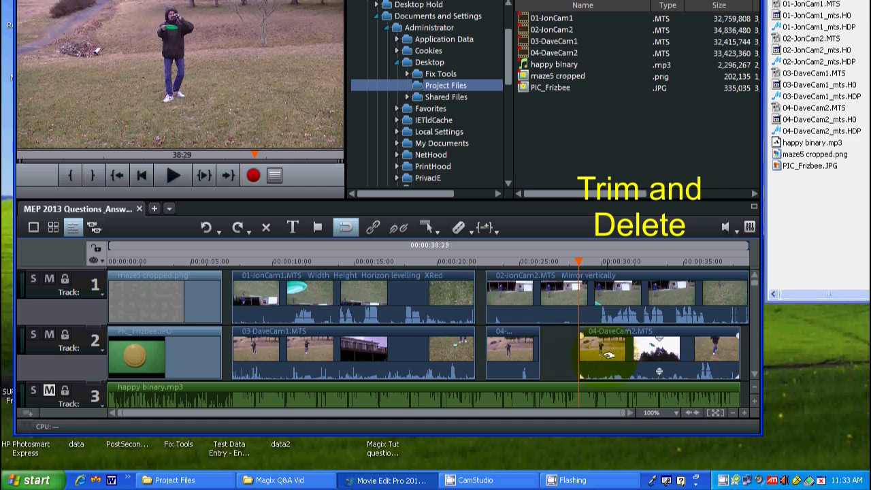
{"action": "left_click_drag", "start_coordinate": [608, 353], "coordinate": [564, 350]}
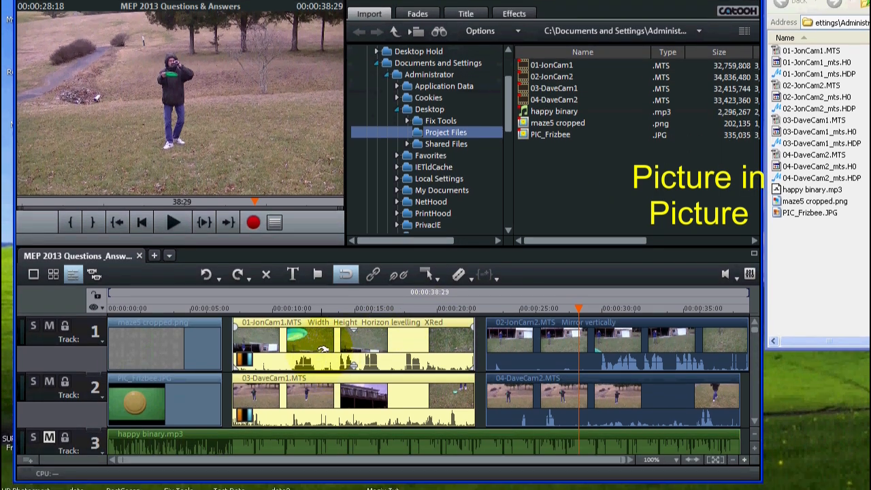
Step: Ungroup 01-JonCam1.MTS and 03-DaveCam1.MTS and select 01-JonCam1.MTS on its own to check they are separate
{"action": "left_click", "coordinate": [323, 399]}
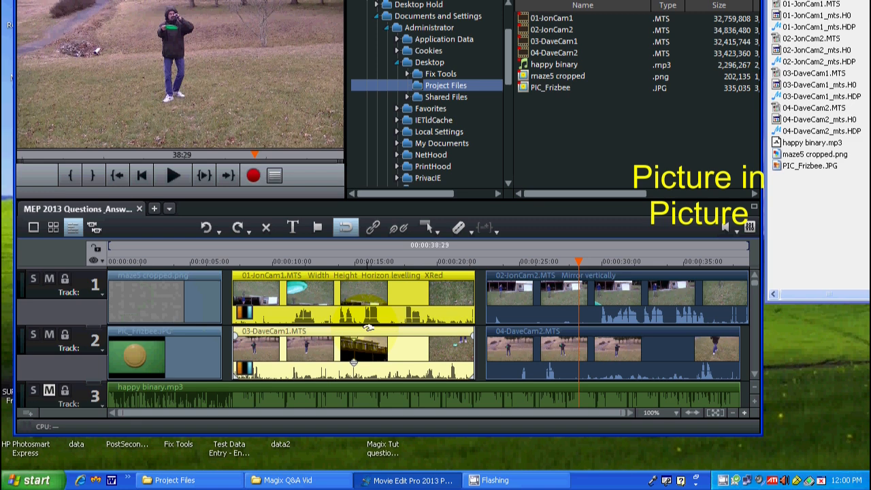
{"action": "left_click", "coordinate": [306, 347]}
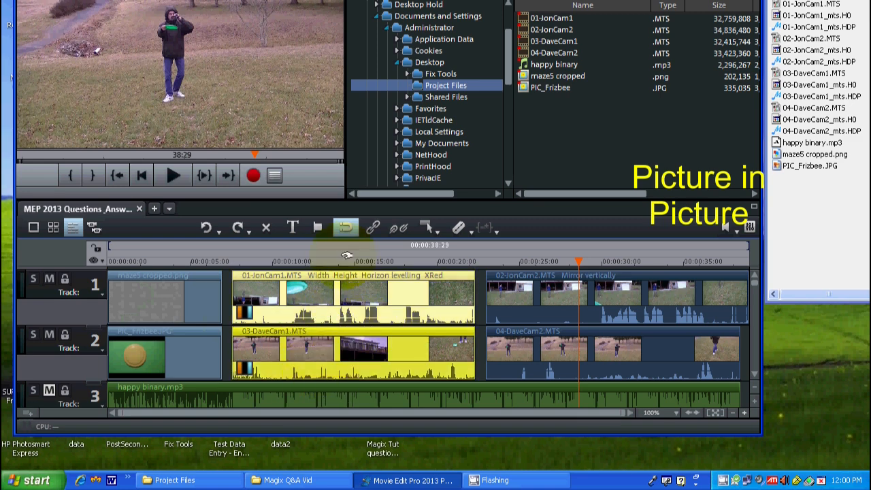
{"action": "left_click", "coordinate": [397, 231]}
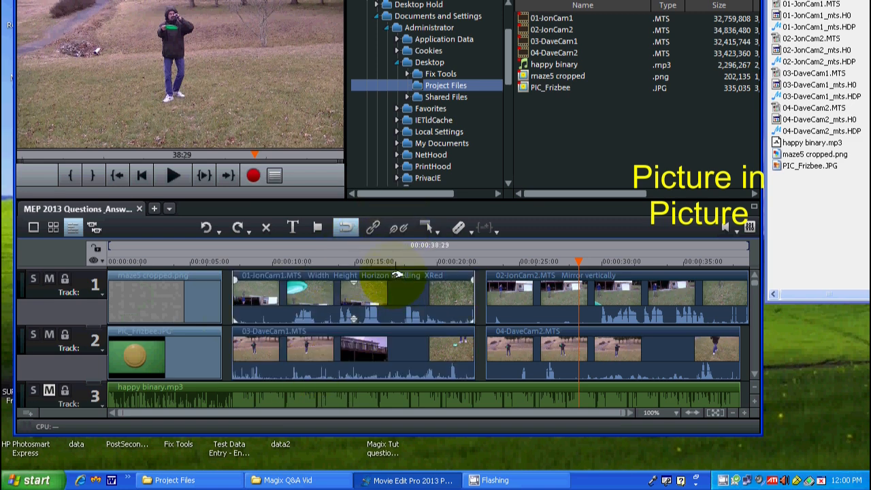
{"action": "mouse_move", "coordinate": [395, 290]}
{"action": "left_mouse_down"}
{"action": "mouse_move", "coordinate": [387, 289]}
{"action": "mouse_move", "coordinate": [396, 290]}
{"action": "left_mouse_up"}
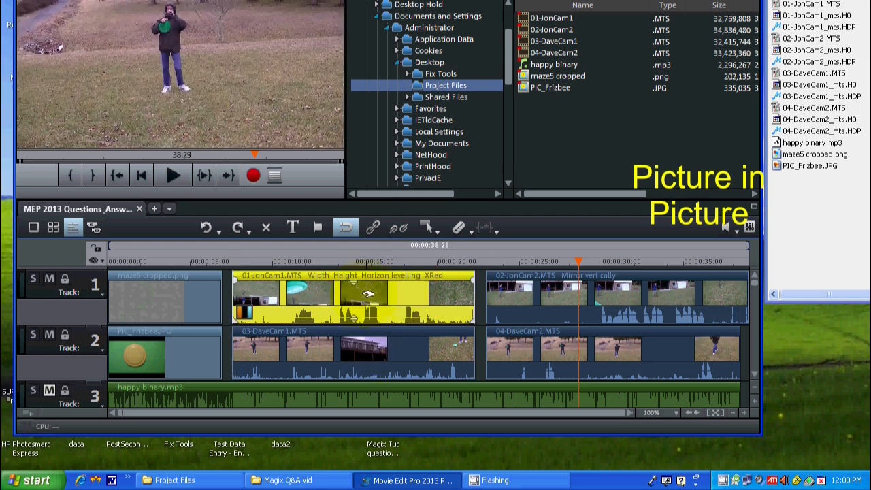
Step: Open the Section movement effect for 03-DaveCam1.MTS, with values in percent and Free proportions
{"action": "left_click", "coordinate": [324, 352]}
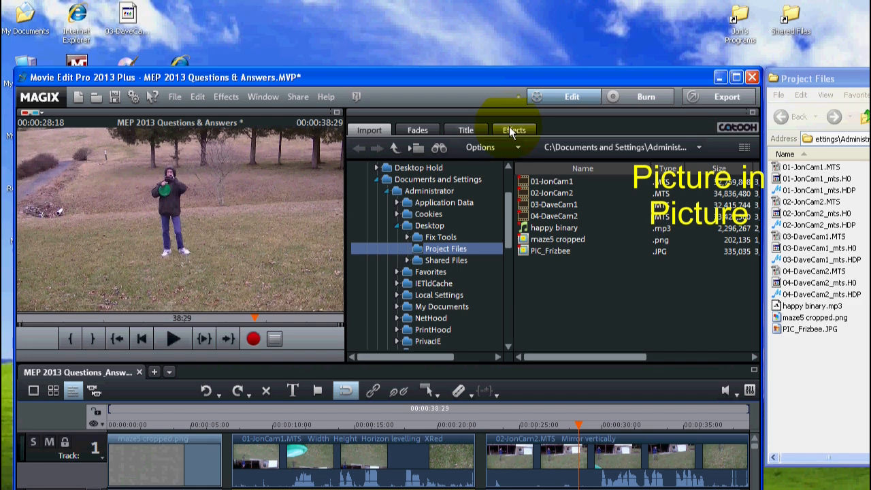
{"action": "left_click", "coordinate": [510, 130]}
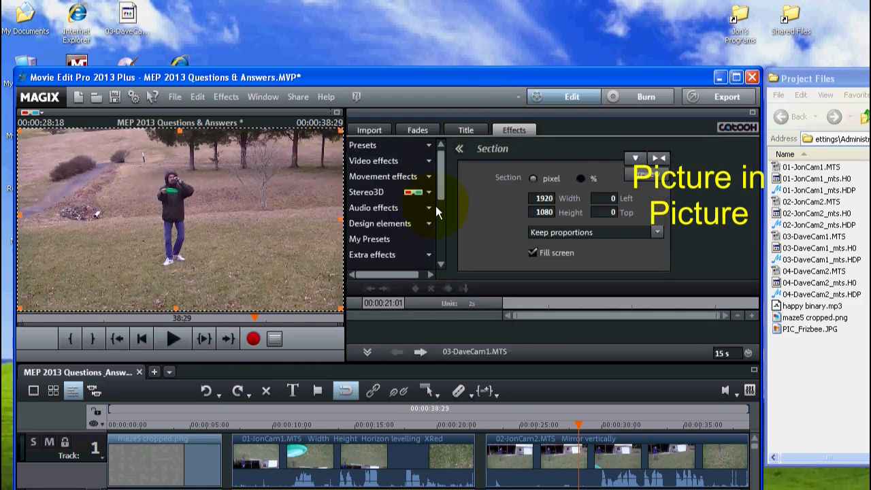
{"action": "left_click", "coordinate": [406, 177]}
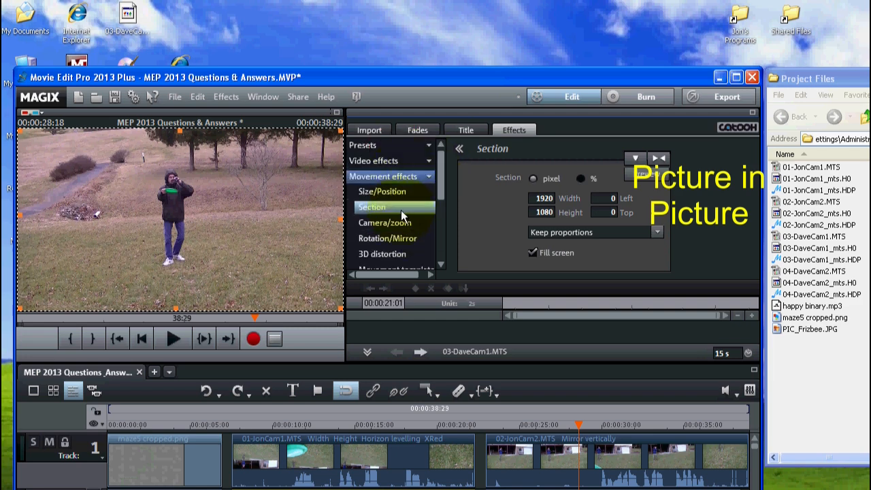
{"action": "left_click", "coordinate": [400, 210]}
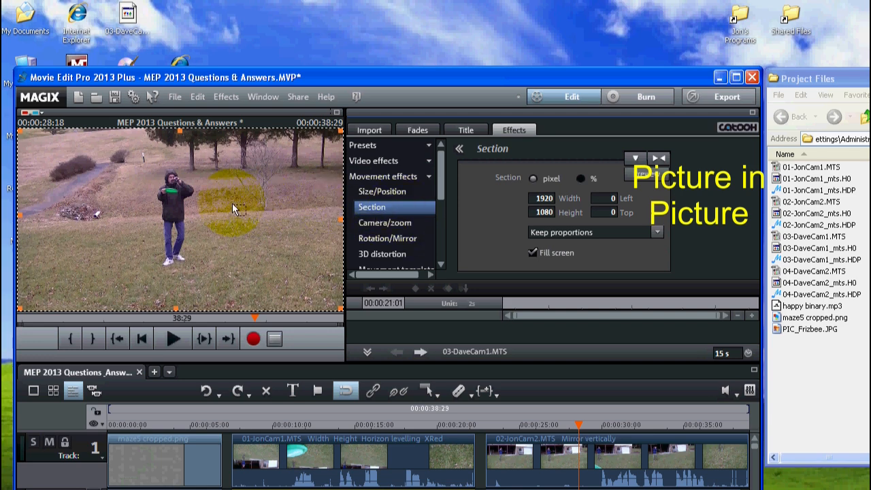
{"action": "left_click", "coordinate": [581, 178]}
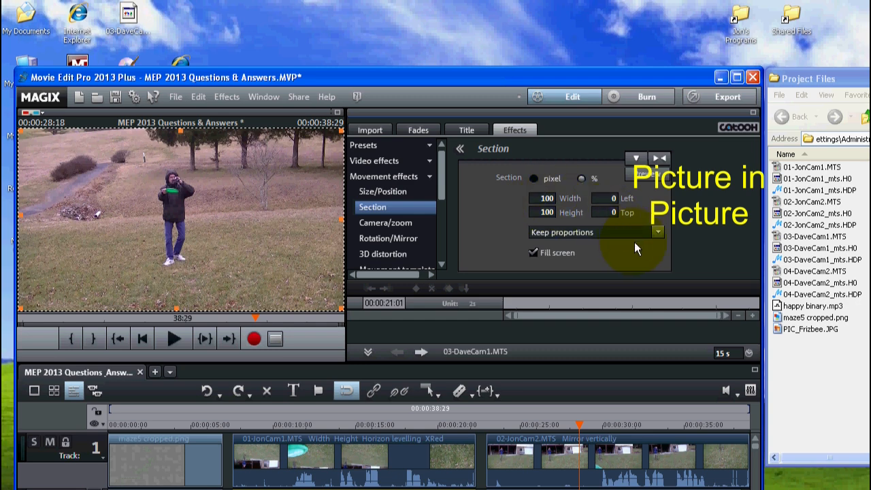
{"action": "left_click", "coordinate": [655, 233]}
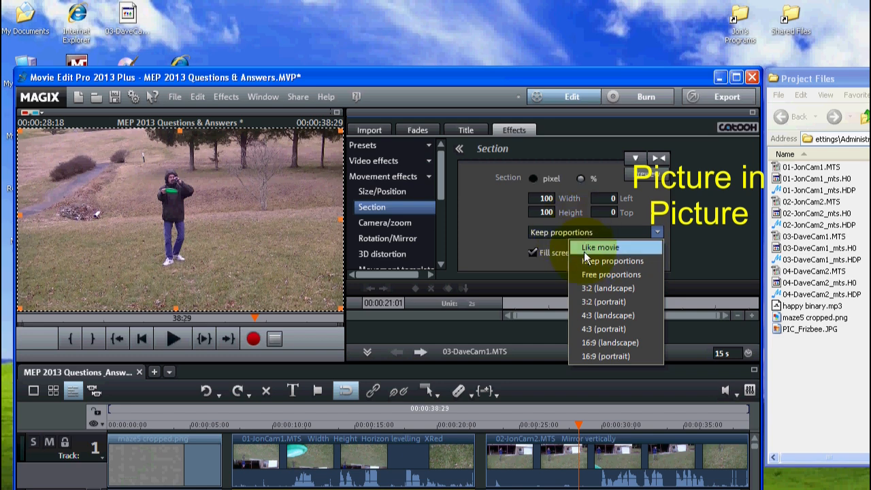
{"action": "left_click", "coordinate": [613, 275]}
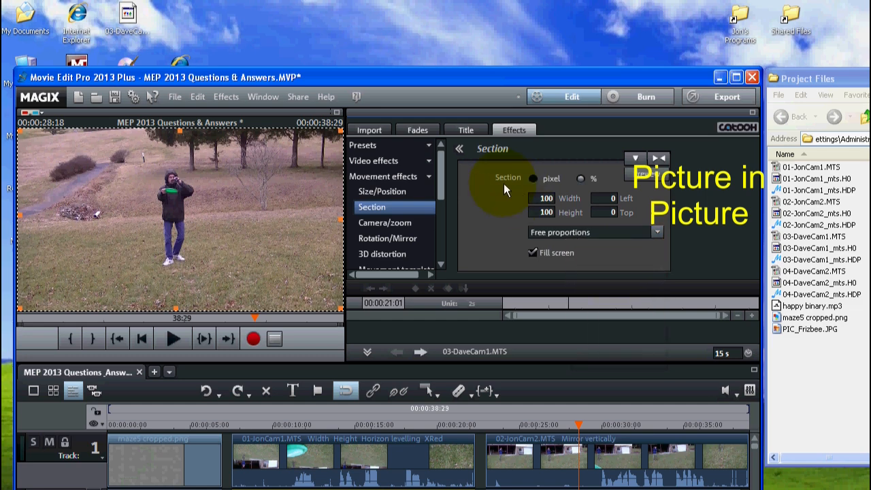
Step: Set the section of 03-DaveCam1.MTS to 50% width and 25% left, and play back the overlaid result briefly
{"action": "left_click_drag", "start_coordinate": [537, 196], "coordinate": [585, 204]}
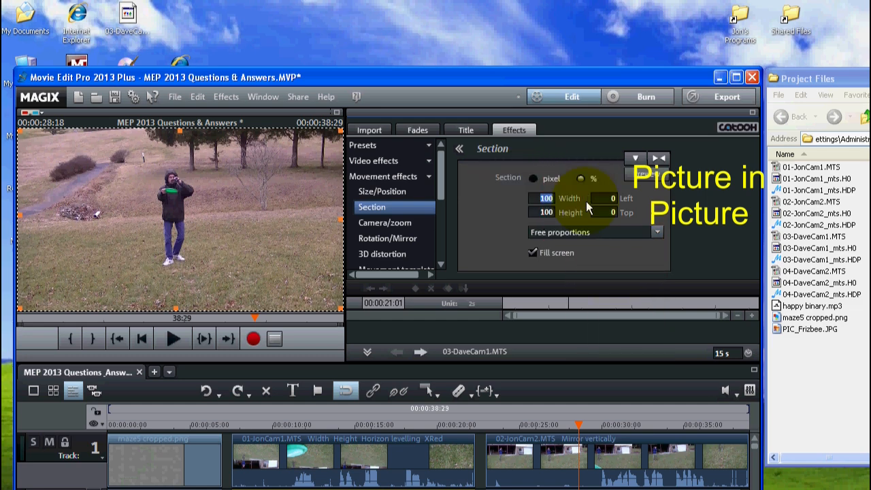
{"action": "type", "text": "50"}
{"action": "left_click", "coordinate": [535, 212]}
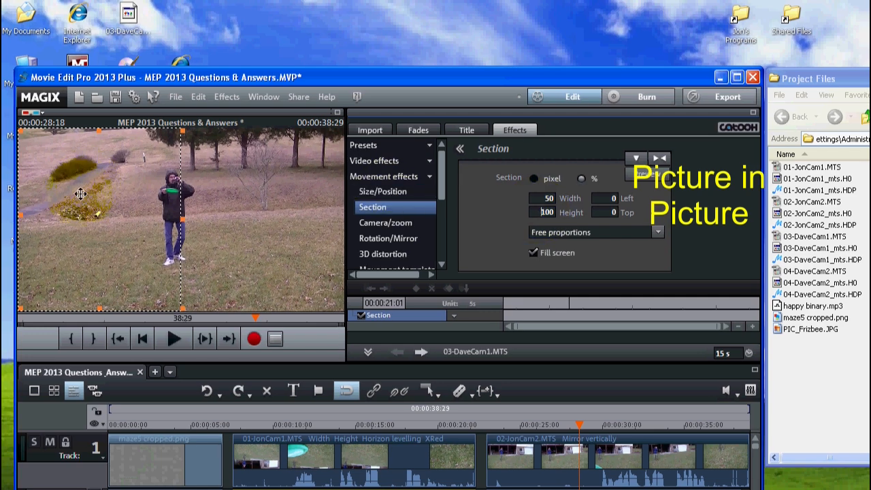
{"action": "double_click", "coordinate": [610, 198]}
{"action": "type", "text": "25"}
{"action": "left_click", "coordinate": [604, 210]}
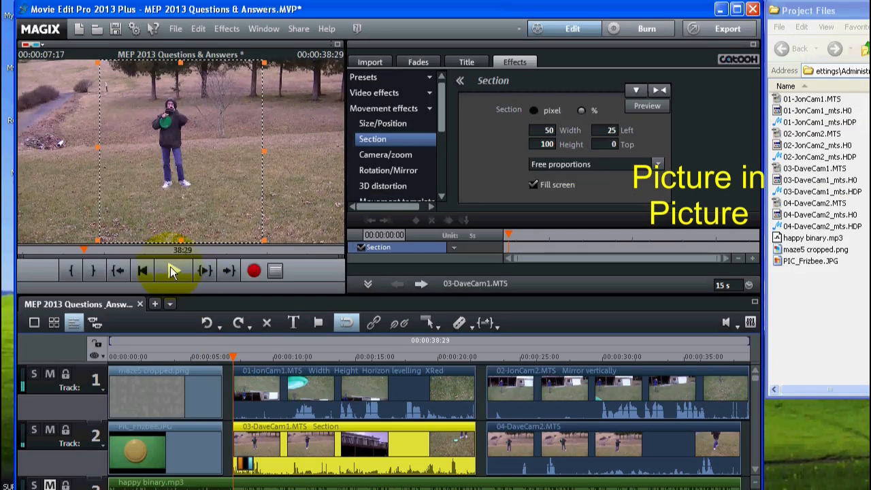
{"action": "left_click", "coordinate": [173, 271]}
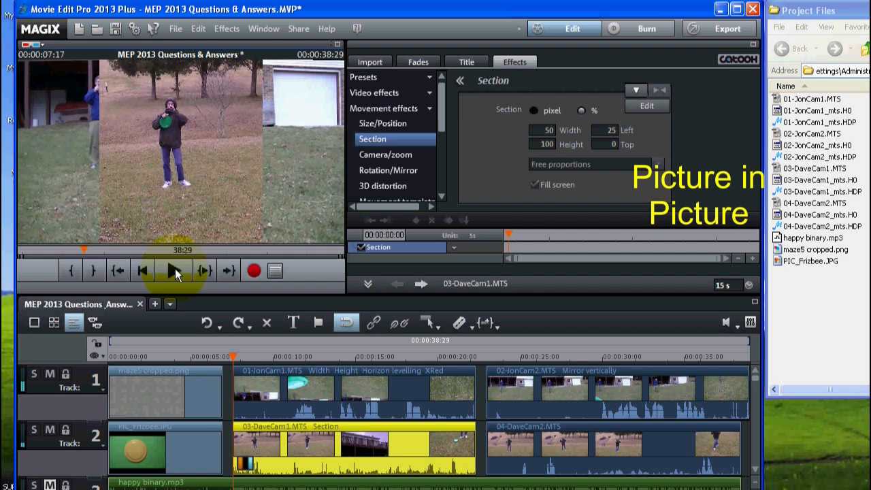
{"action": "left_click", "coordinate": [174, 271]}
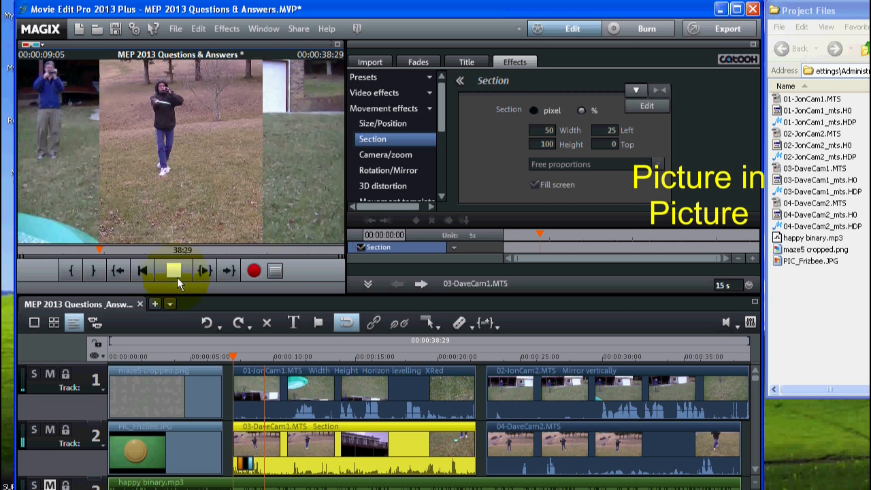
{"action": "left_click", "coordinate": [174, 269]}
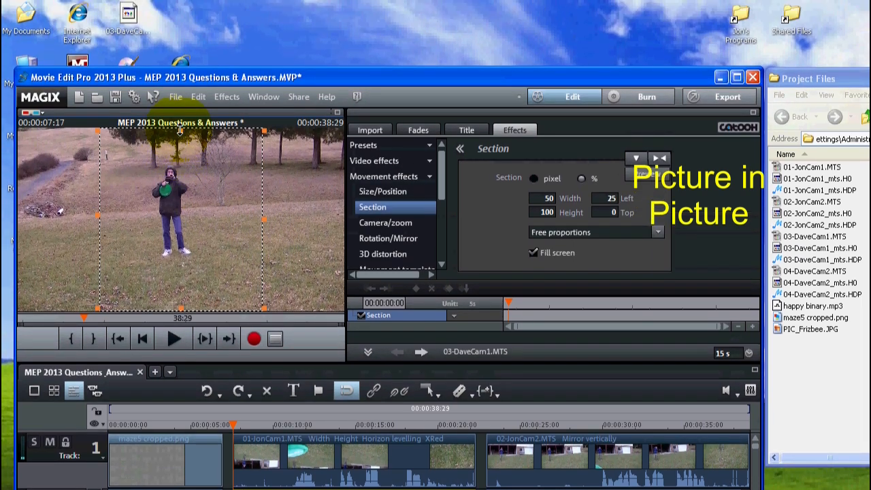
Step: Tighten the section frame around the person in 03-DaveCam1.MTS to about 71% height, 6% top and 24% left
{"action": "left_click_drag", "start_coordinate": [180, 63], "coordinate": [179, 87]}
{"action": "left_click_drag", "start_coordinate": [180, 154], "coordinate": [179, 154]}
{"action": "mouse_move", "coordinate": [180, 303]}
{"action": "left_mouse_down"}
{"action": "mouse_move", "coordinate": [175, 278]}
{"action": "mouse_move", "coordinate": [175, 286]}
{"action": "left_mouse_up"}
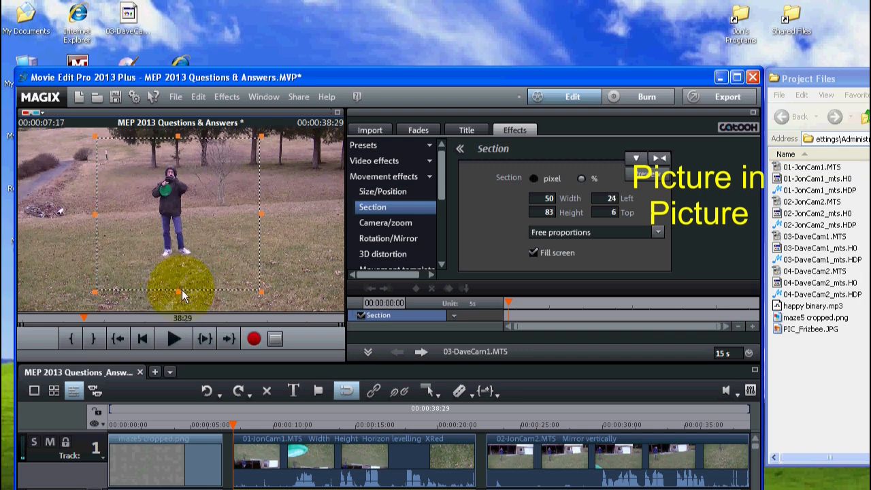
{"action": "left_click_drag", "start_coordinate": [176, 296], "coordinate": [176, 274]}
{"action": "left_click", "coordinate": [170, 338]}
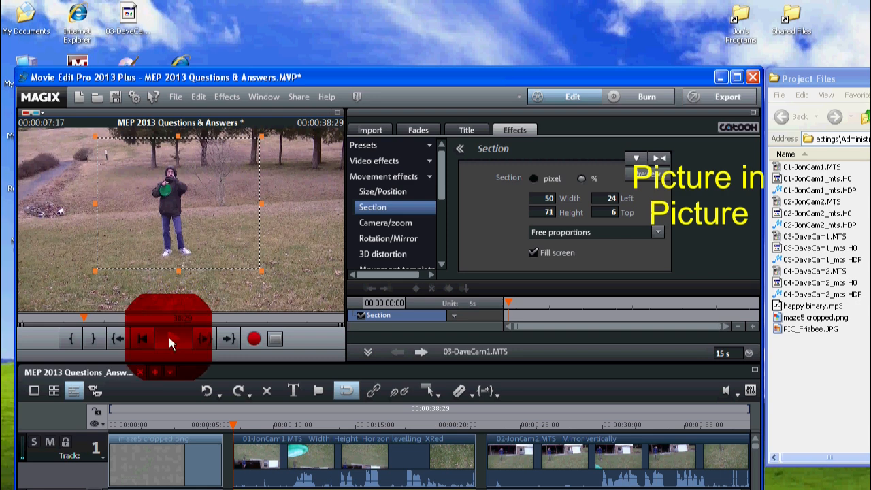
{"action": "left_click", "coordinate": [169, 338]}
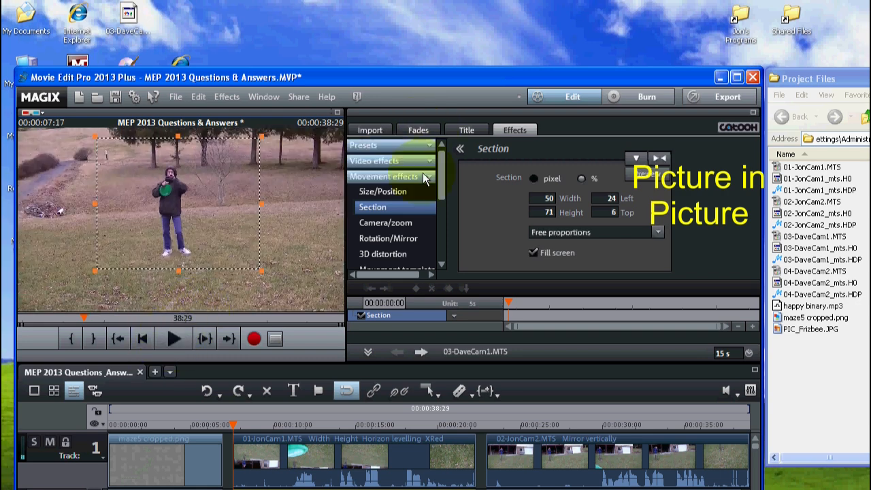
Step: Shrink the cropped 03-DaveCam1.MTS picture to about 844 × 679 pixels, place it at about 1060 left, 384 top, and play it back
{"action": "left_click", "coordinate": [381, 193]}
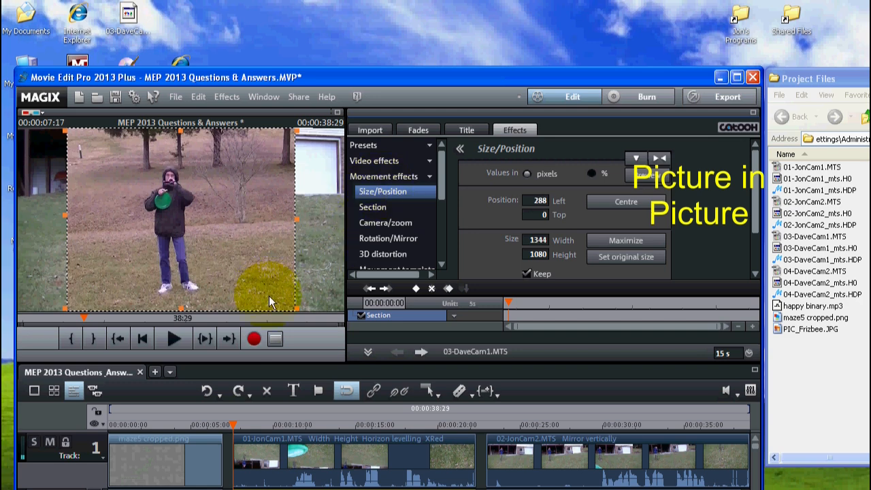
{"action": "left_click_drag", "start_coordinate": [295, 308], "coordinate": [211, 243]}
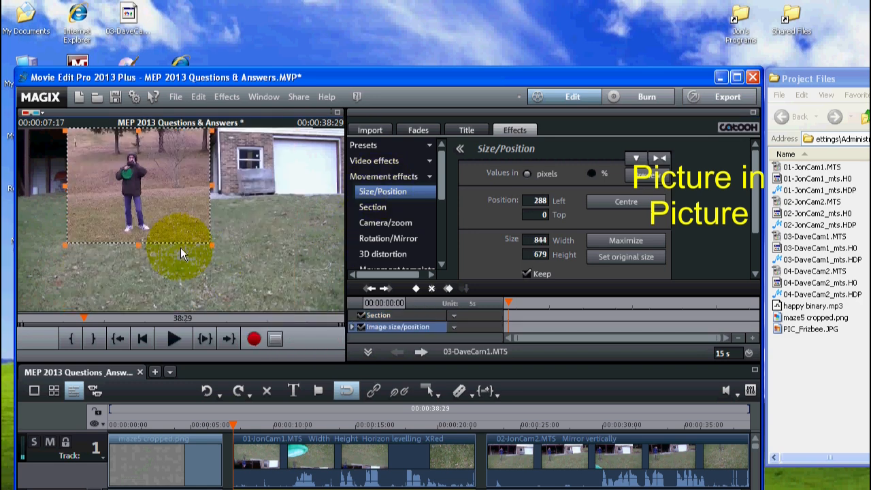
{"action": "left_click_drag", "start_coordinate": [158, 179], "coordinate": [288, 242]}
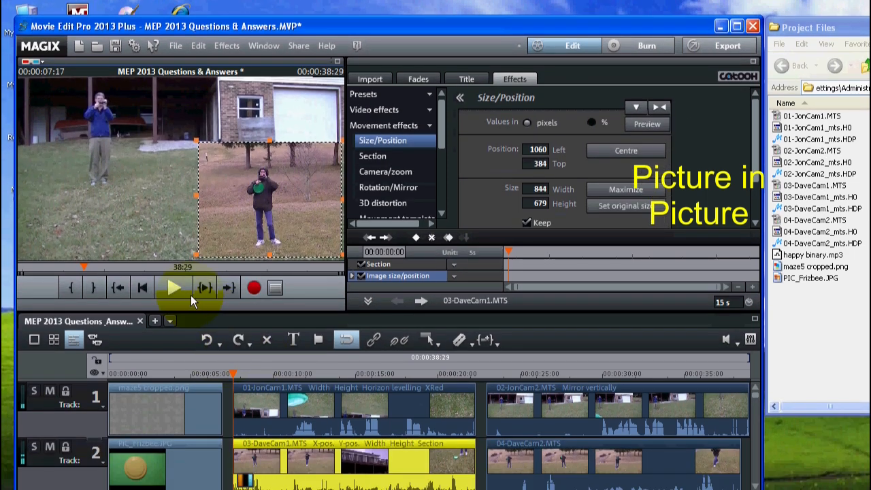
{"action": "left_click", "coordinate": [174, 288]}
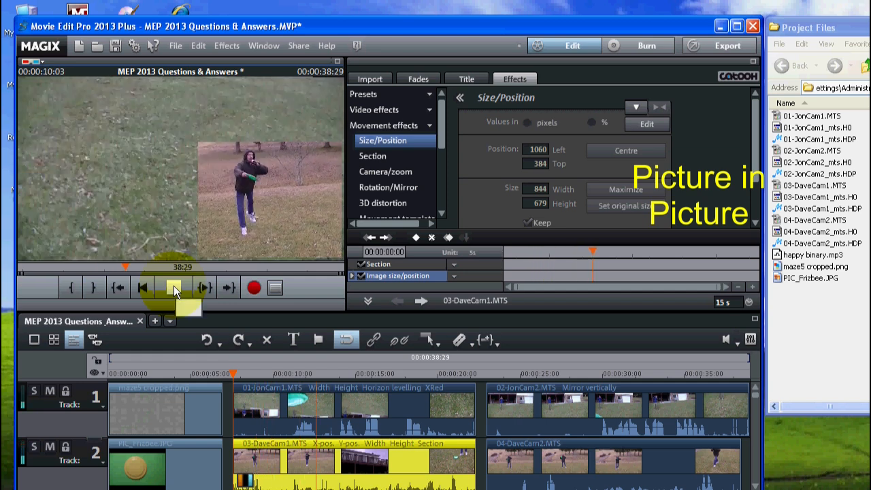
{"action": "left_click", "coordinate": [174, 286]}
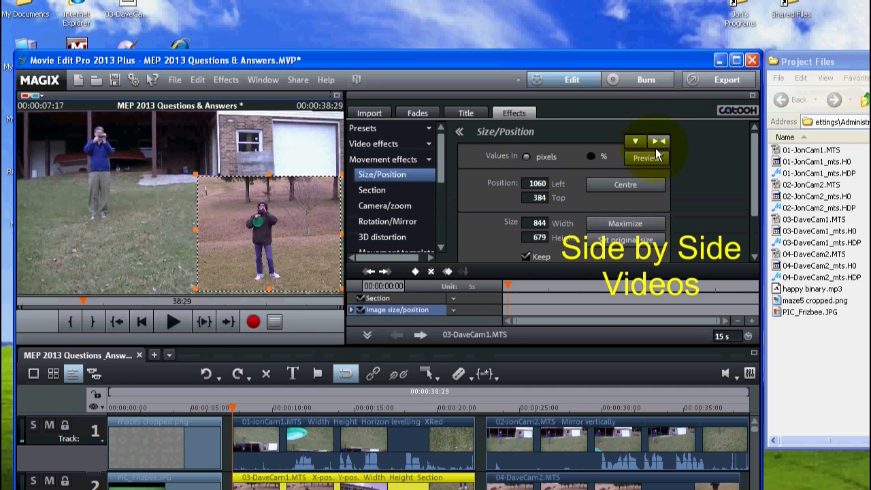
Step: Reset the Size/Position and Section effects of 03-DaveCam1.MTS
{"action": "left_click", "coordinate": [657, 143]}
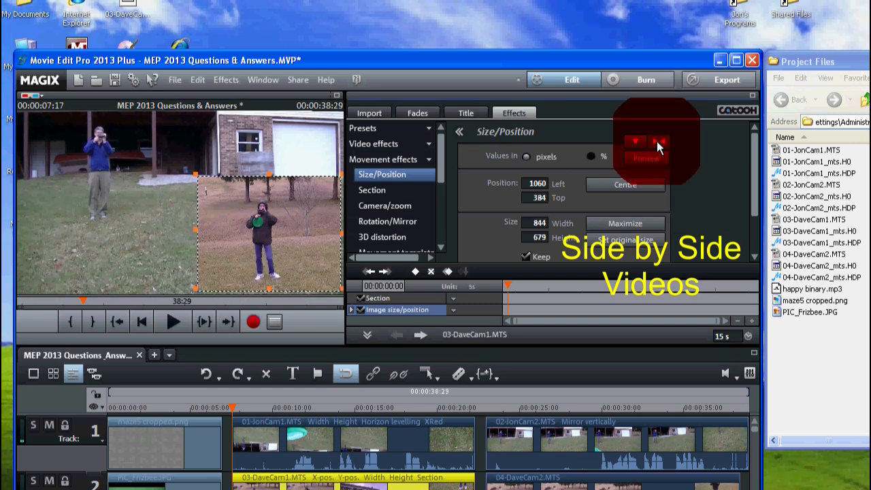
{"action": "left_click", "coordinate": [371, 191]}
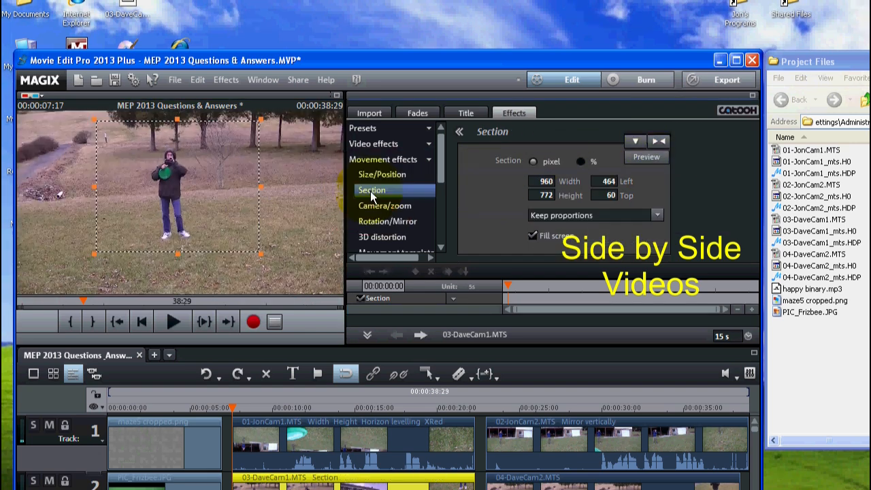
{"action": "left_click", "coordinate": [656, 142]}
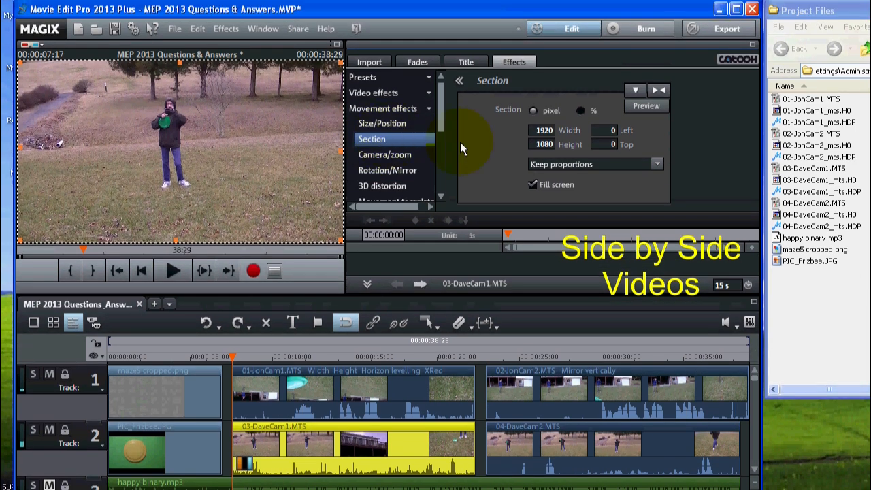
Step: Crop 03-DaveCam1.MTS with the Section effect using Free proportions and percent values, at 50% width and 25% left
{"action": "left_click", "coordinate": [657, 164]}
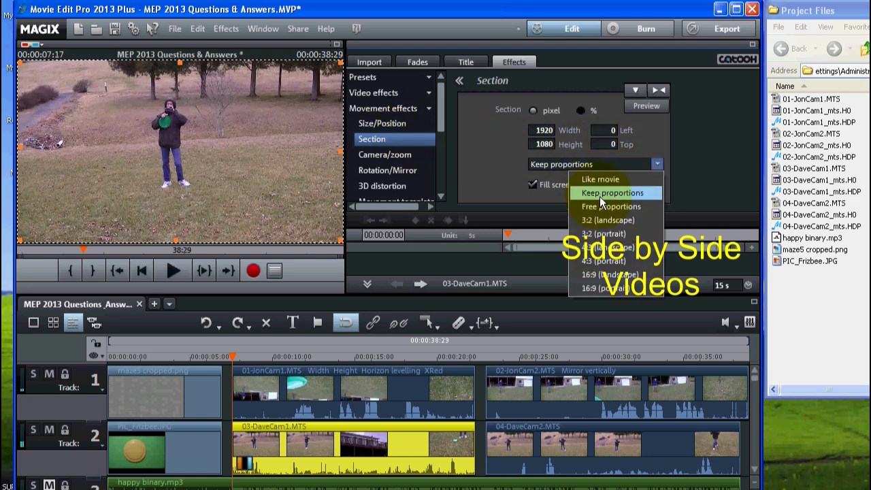
{"action": "left_click", "coordinate": [602, 206]}
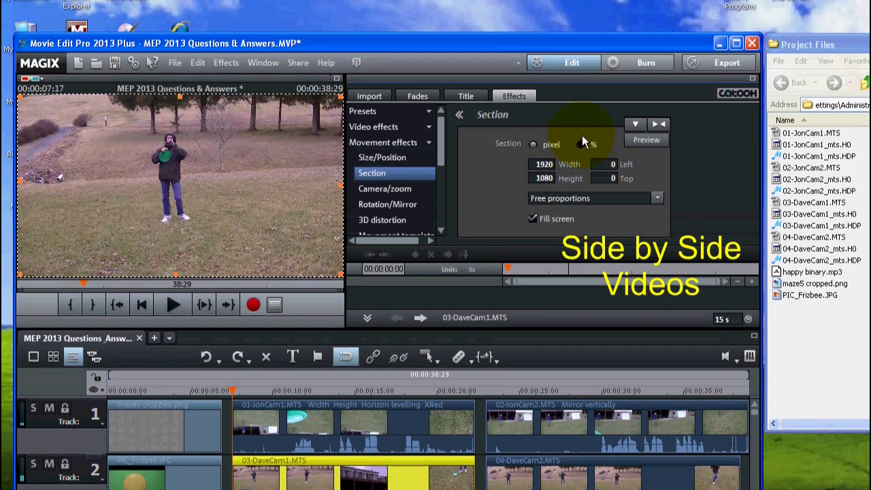
{"action": "left_click", "coordinate": [580, 144]}
{"action": "double_click", "coordinate": [540, 163]}
{"action": "type", "text": "50"}
{"action": "key", "text": "Tab"}
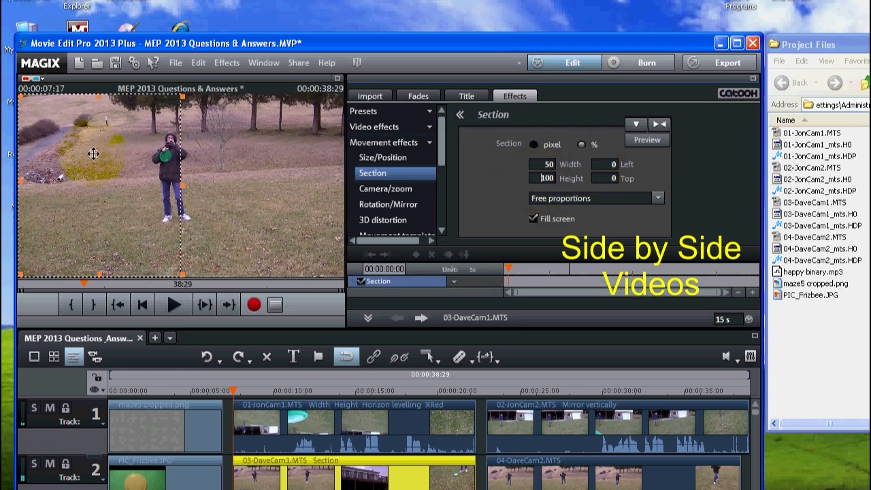
{"action": "double_click", "coordinate": [612, 164]}
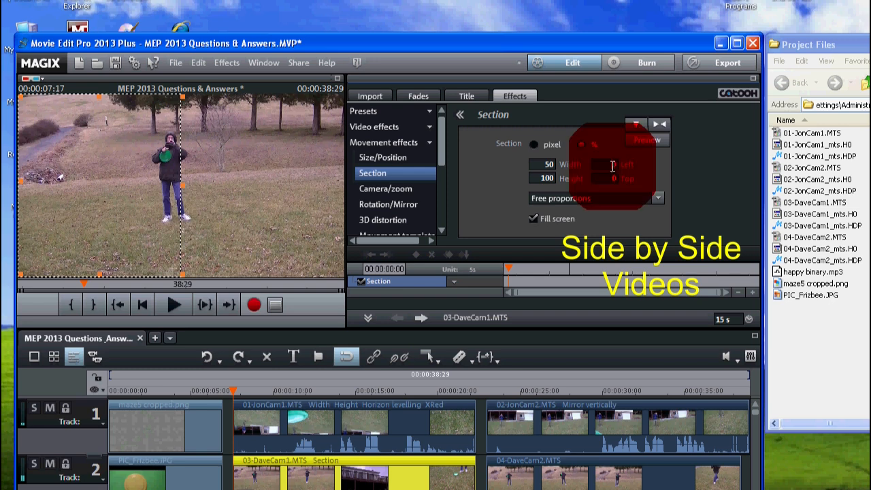
{"action": "type", "text": "25"}
{"action": "key", "text": "Tab"}
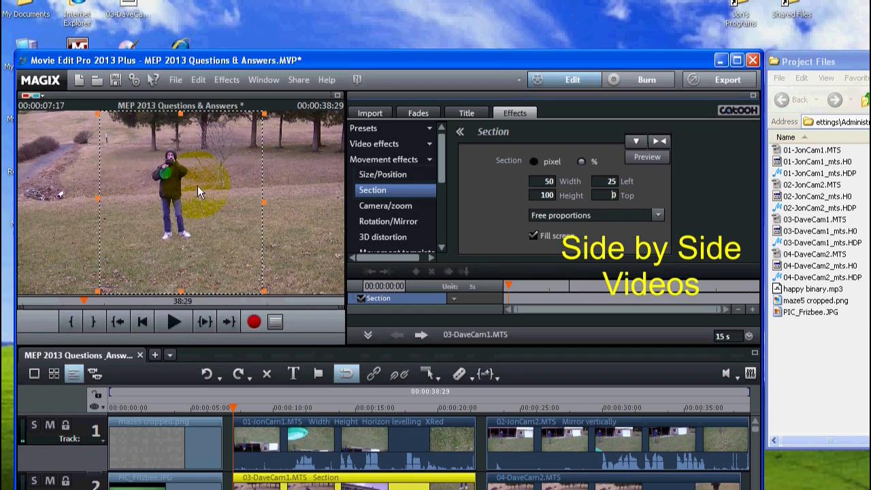
Step: Set the Size/Position of 03-DaveCam1.MTS to percent values with a left position of 50%
{"action": "left_click", "coordinate": [378, 175]}
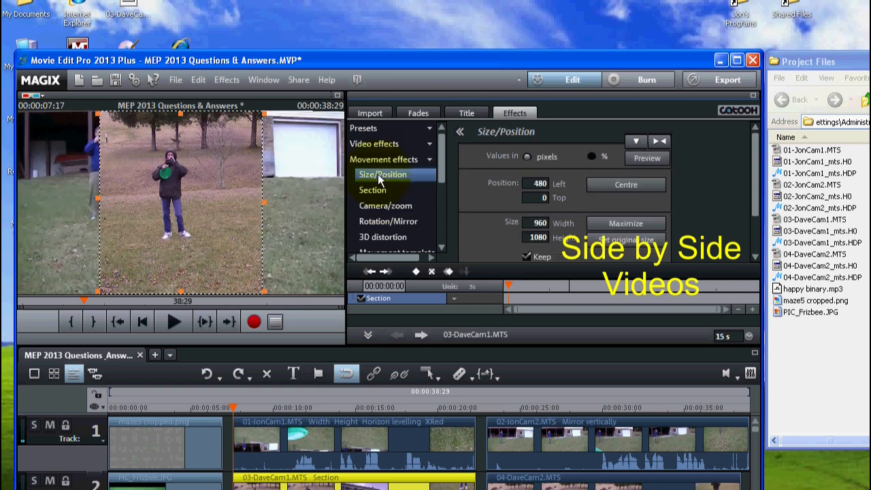
{"action": "left_click", "coordinate": [597, 157]}
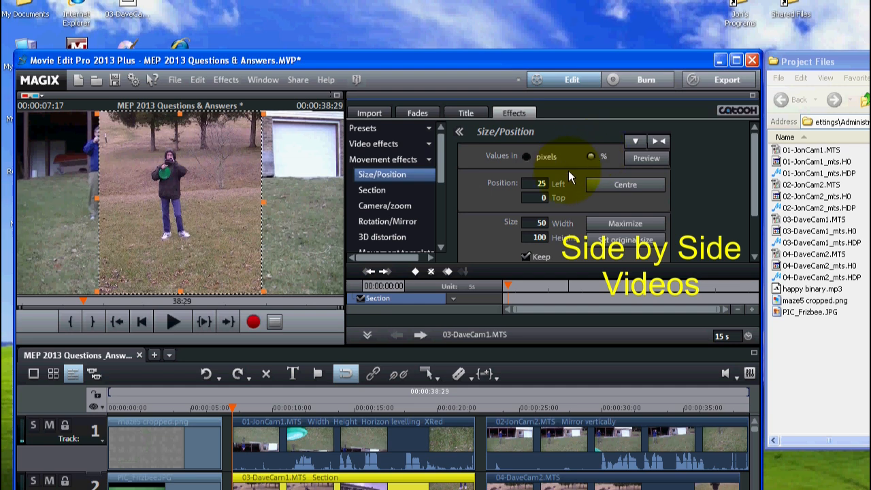
{"action": "double_click", "coordinate": [534, 182]}
{"action": "type", "text": "50"}
{"action": "left_click", "coordinate": [526, 197]}
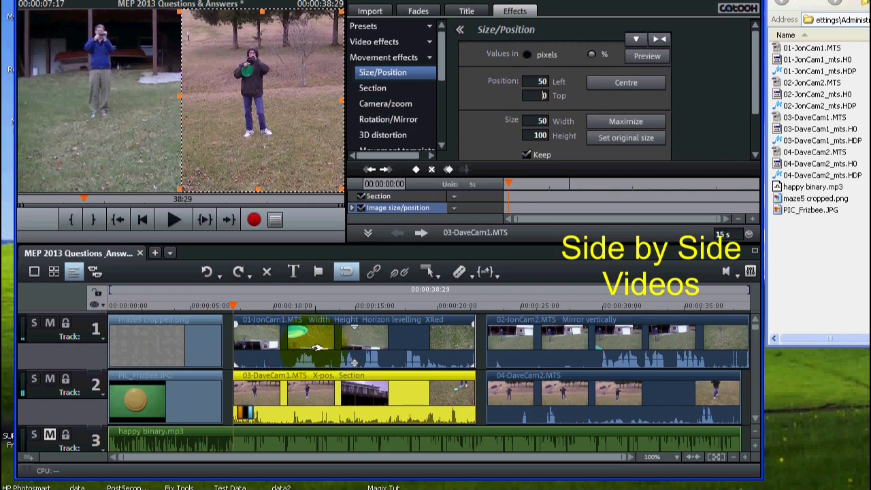
Step: Mute track 2 and crop 01-JonCam1.MTS with the Section effect using Free proportions and percent values, at 50% width and 100% height
{"action": "left_click", "coordinate": [296, 342]}
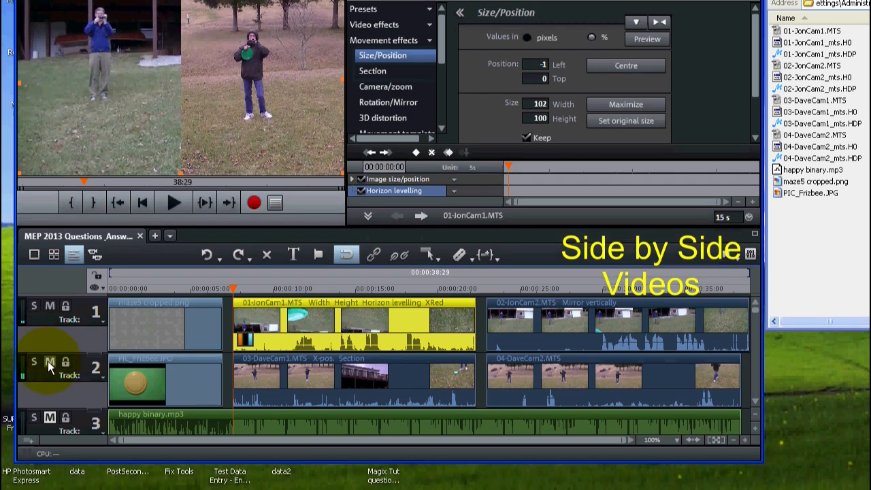
{"action": "left_click", "coordinate": [49, 378]}
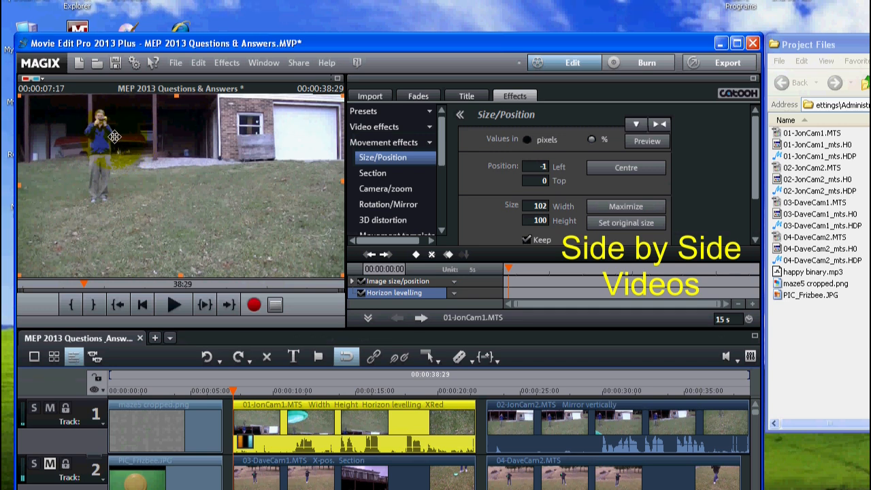
{"action": "left_click", "coordinate": [367, 173]}
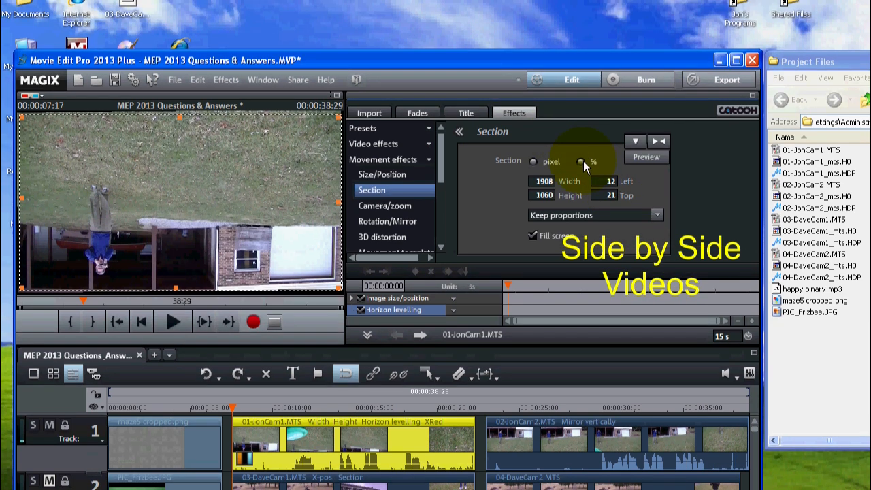
{"action": "left_click", "coordinate": [580, 144]}
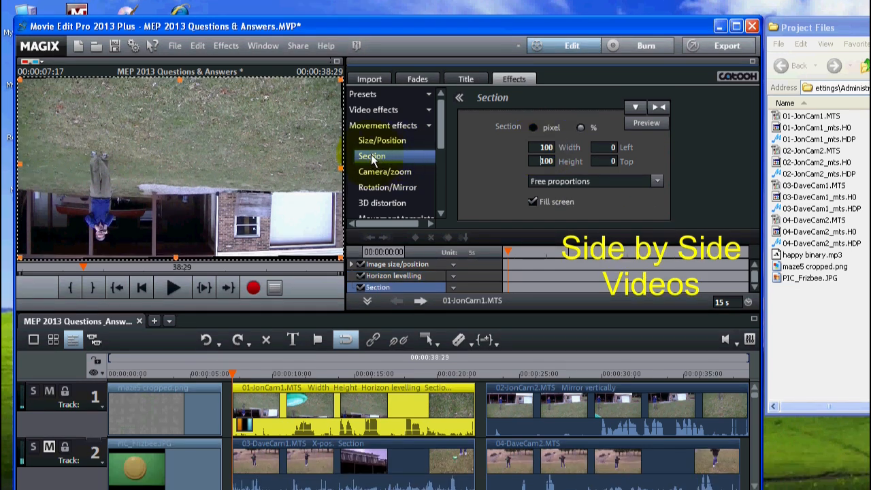
{"action": "left_click", "coordinate": [371, 191]}
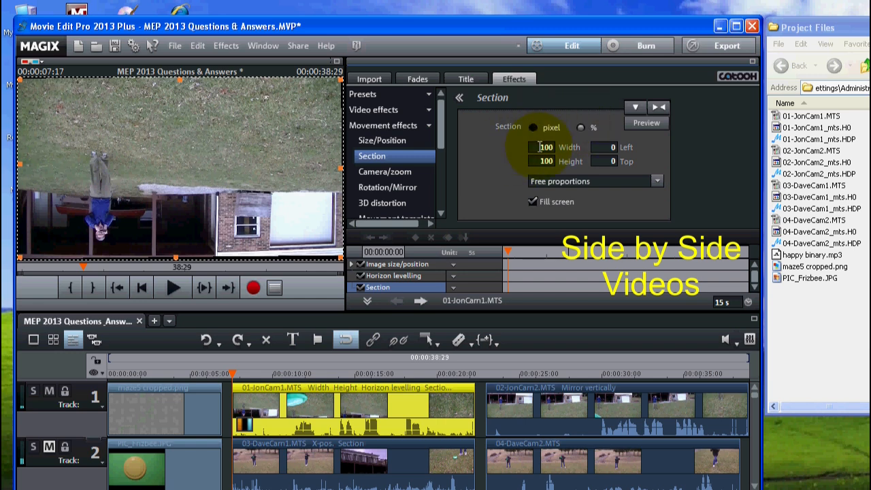
{"action": "double_click", "coordinate": [539, 147]}
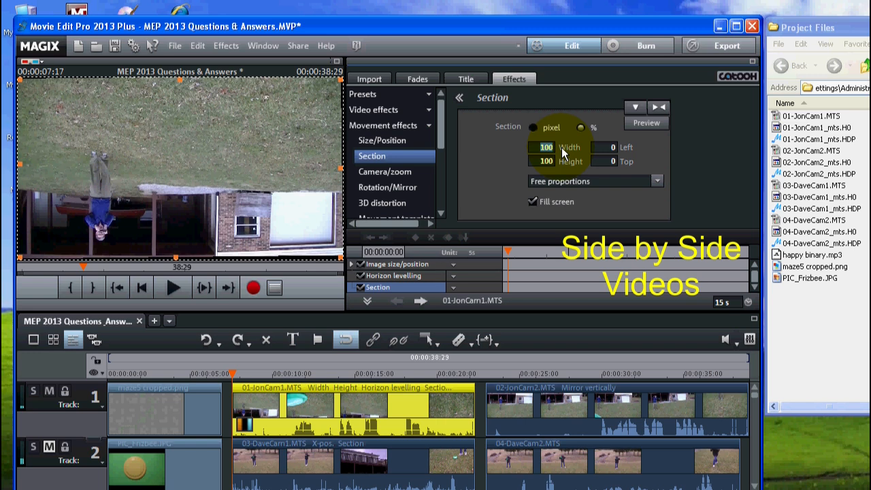
{"action": "type", "text": "50"}
{"action": "left_click", "coordinate": [536, 162]}
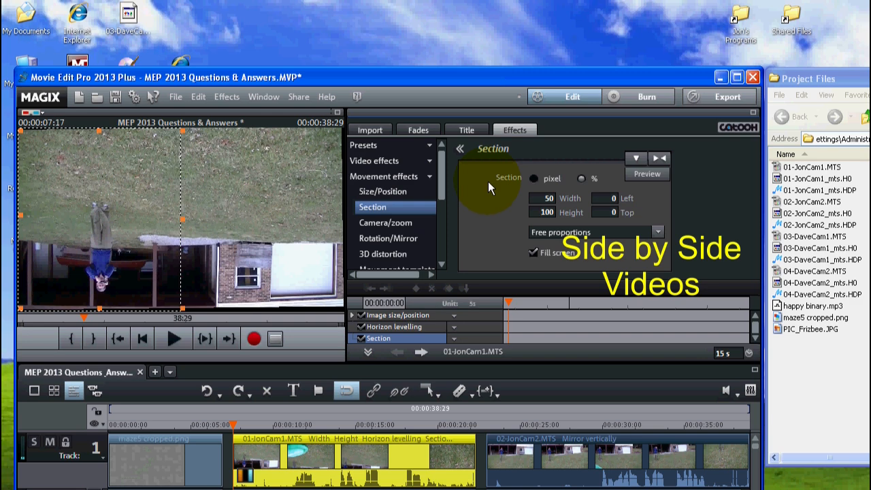
Step: Move the cropped 01-JonCam1.MTS picture to the left half of the frame, setting its Size/Position to 0 left and 0 top in pixels
{"action": "left_click", "coordinate": [374, 195]}
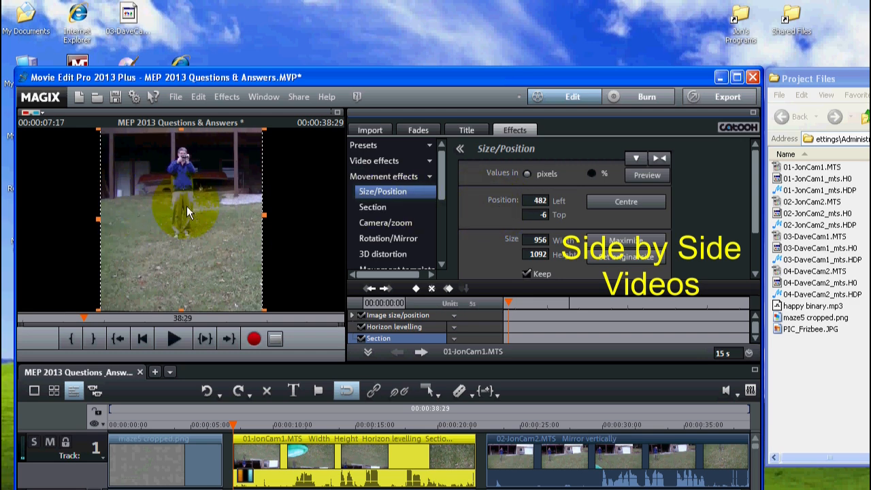
{"action": "left_click_drag", "start_coordinate": [188, 206], "coordinate": [188, 206]}
{"action": "left_click_drag", "start_coordinate": [136, 207], "coordinate": [105, 206]}
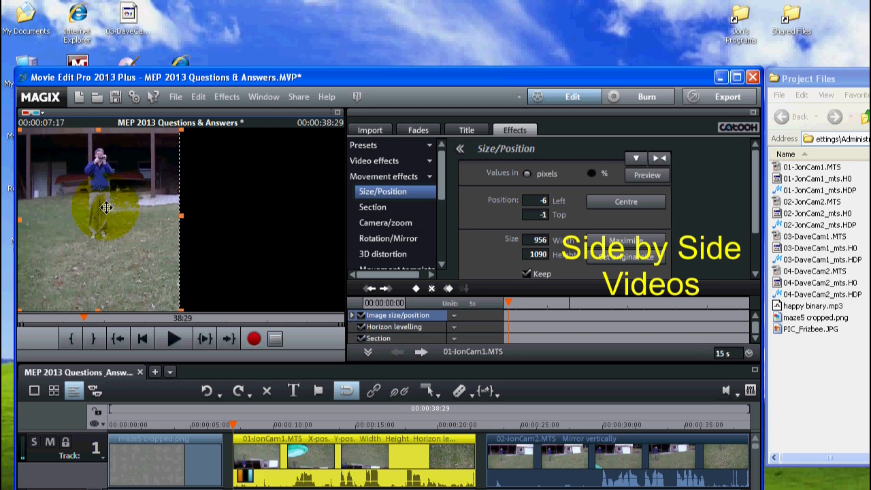
{"action": "left_click", "coordinate": [542, 199]}
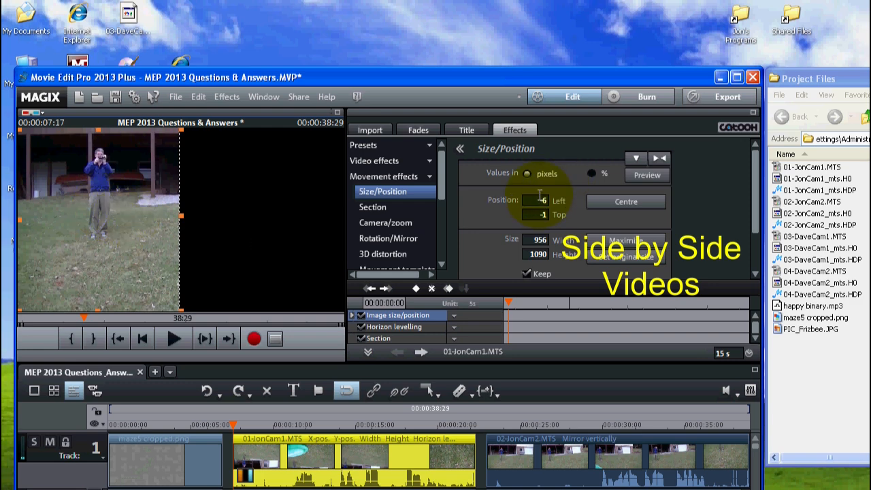
{"action": "double_click", "coordinate": [541, 198]}
{"action": "type", "text": "0"}
{"action": "key", "text": "Tab"}
{"action": "type", "text": "0"}
{"action": "left_click", "coordinate": [583, 210]}
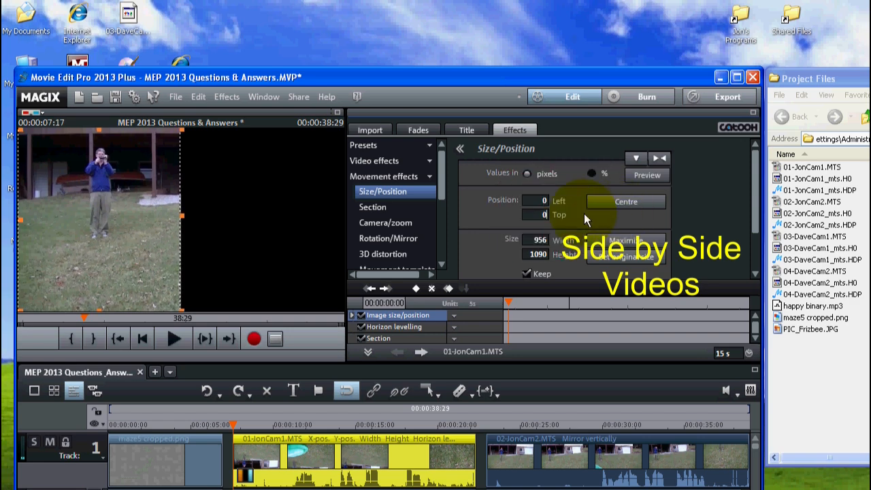
{"action": "left_click", "coordinate": [532, 211]}
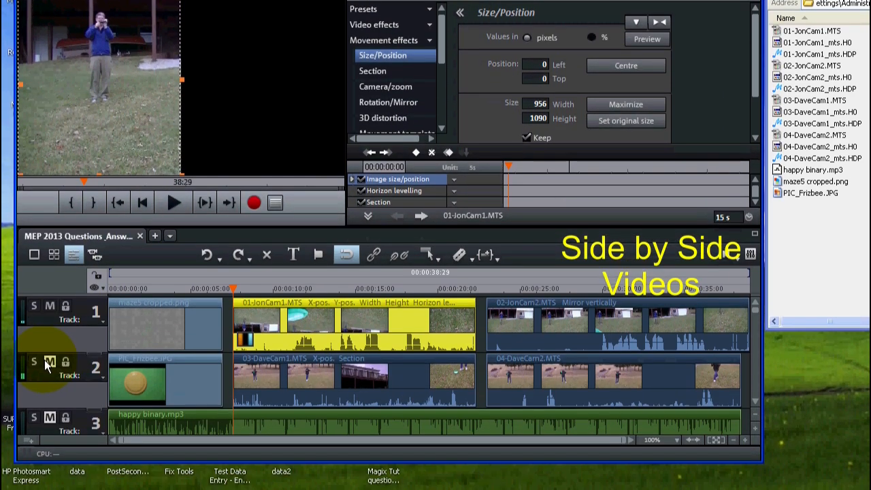
Step: Unmute track 2 and play back the side-by-side 01-JonCam1.MTS and 03-DaveCam1.MTS clips
{"action": "left_click", "coordinate": [47, 484]}
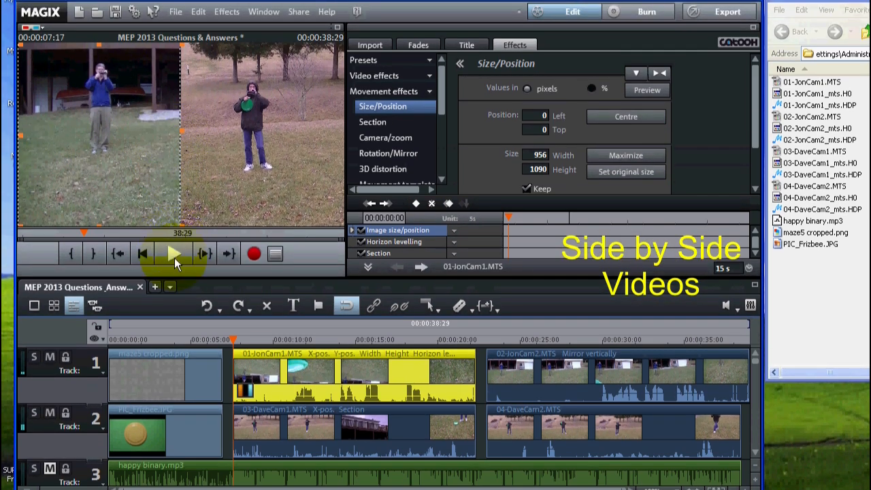
{"action": "left_click", "coordinate": [172, 253]}
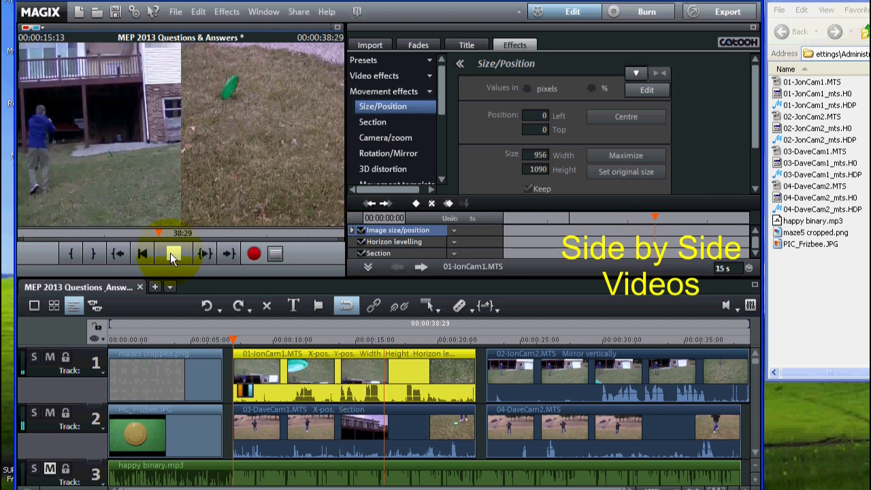
{"action": "left_click", "coordinate": [170, 253]}
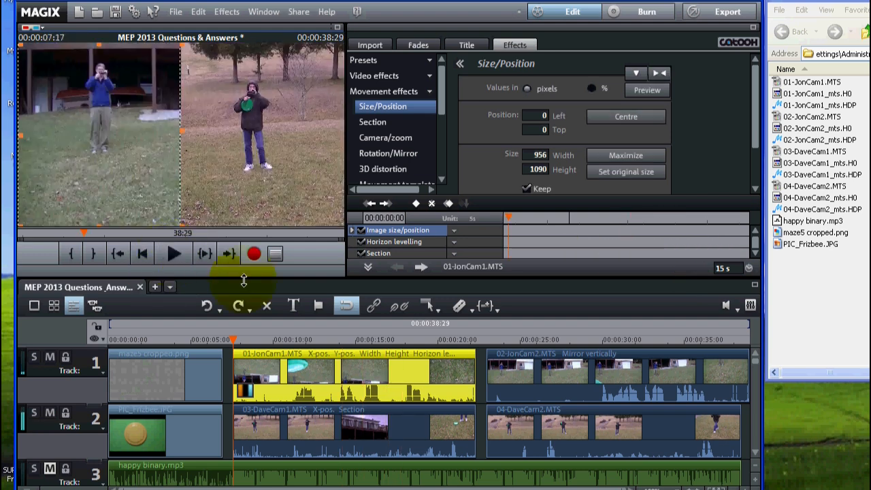
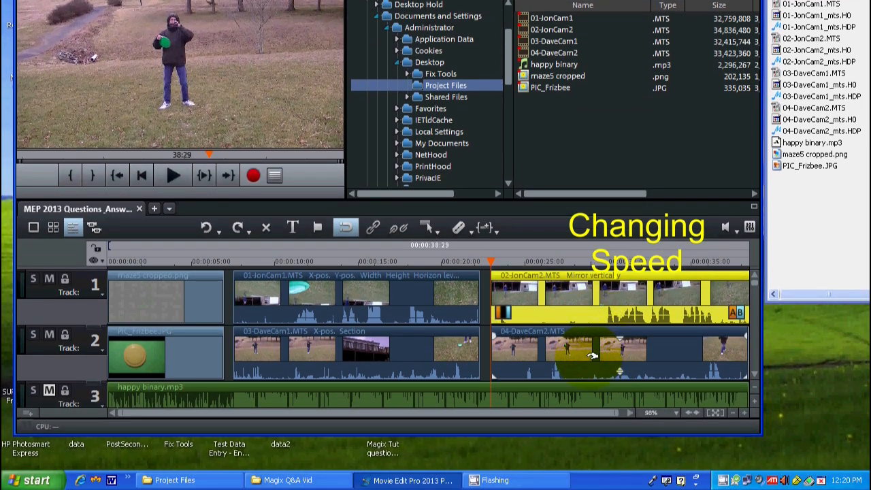
Step: Remove 02-JonCam2.MTS from track 1 and move 04-DaveCam2.MTS up from track 2 into its place
{"action": "left_click", "coordinate": [593, 355]}
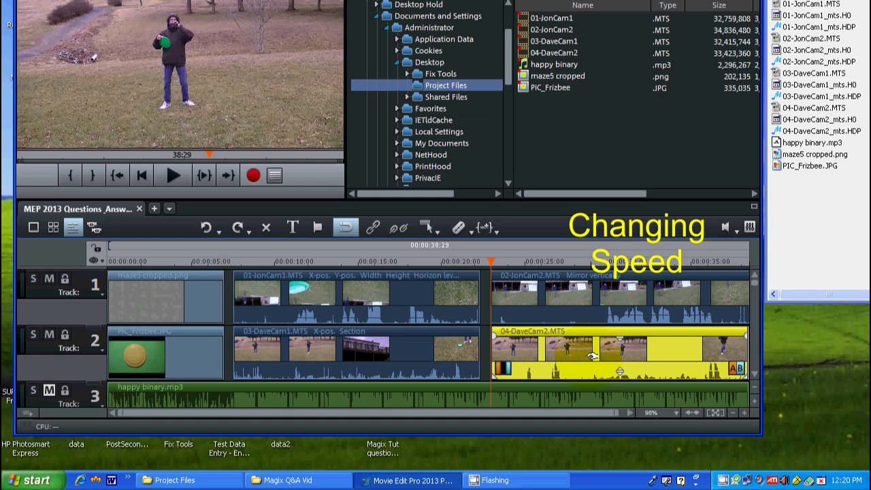
{"action": "left_click", "coordinate": [579, 291]}
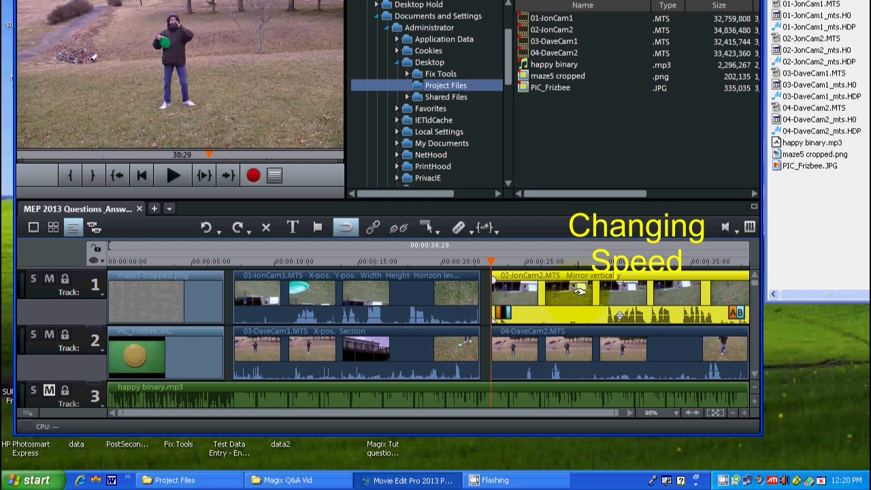
{"action": "mouse_move", "coordinate": [587, 362]}
{"action": "left_mouse_down"}
{"action": "mouse_move", "coordinate": [586, 319]}
{"action": "mouse_move", "coordinate": [568, 313]}
{"action": "mouse_move", "coordinate": [581, 314]}
{"action": "left_mouse_up"}
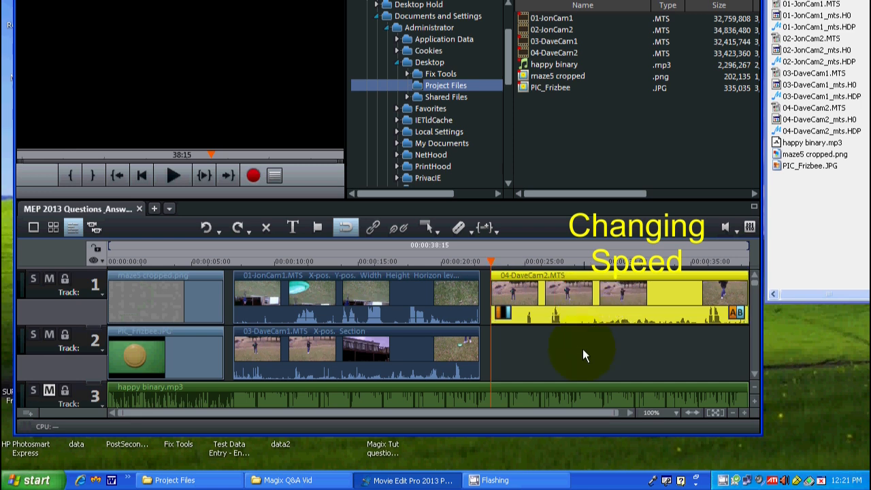
Step: Play back 04-DaveCam2.MTS on track 1 to find where the frisbee throw begins
{"action": "left_click", "coordinate": [746, 412]}
{"action": "left_click", "coordinate": [745, 412]}
{"action": "left_click", "coordinate": [745, 412]}
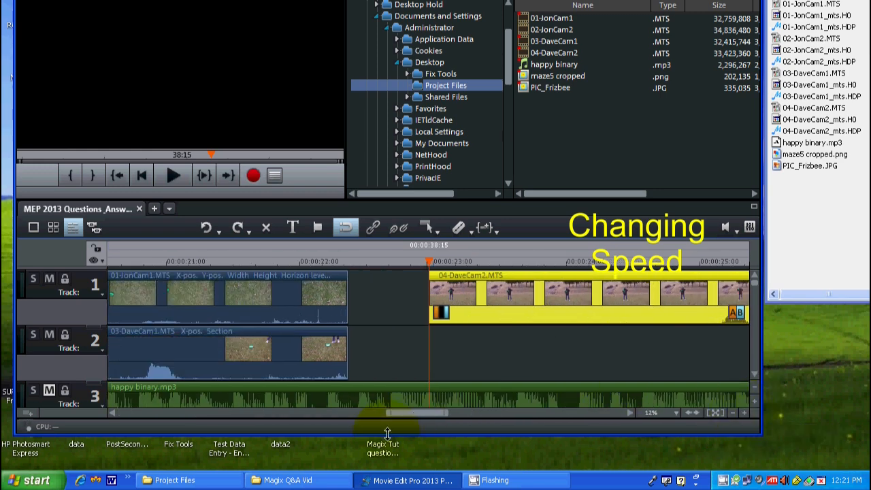
{"action": "left_click_drag", "start_coordinate": [409, 413], "coordinate": [438, 418]}
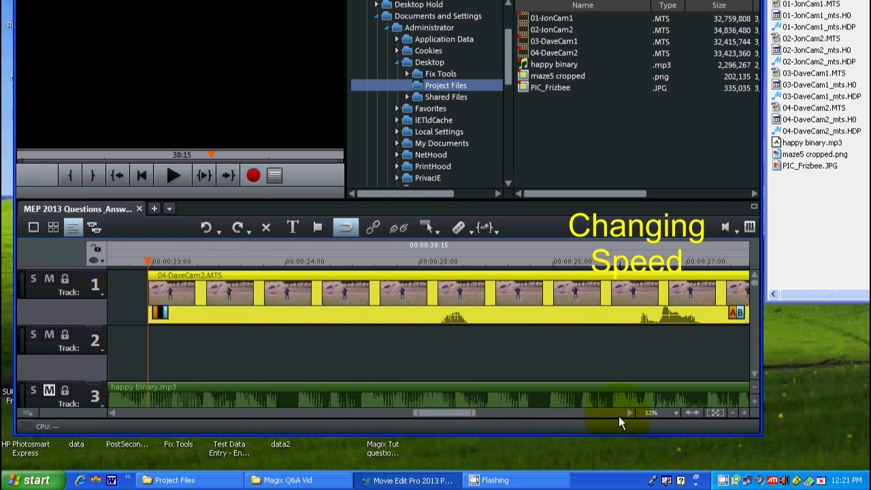
{"action": "left_click", "coordinate": [734, 413]}
{"action": "left_click", "coordinate": [734, 413]}
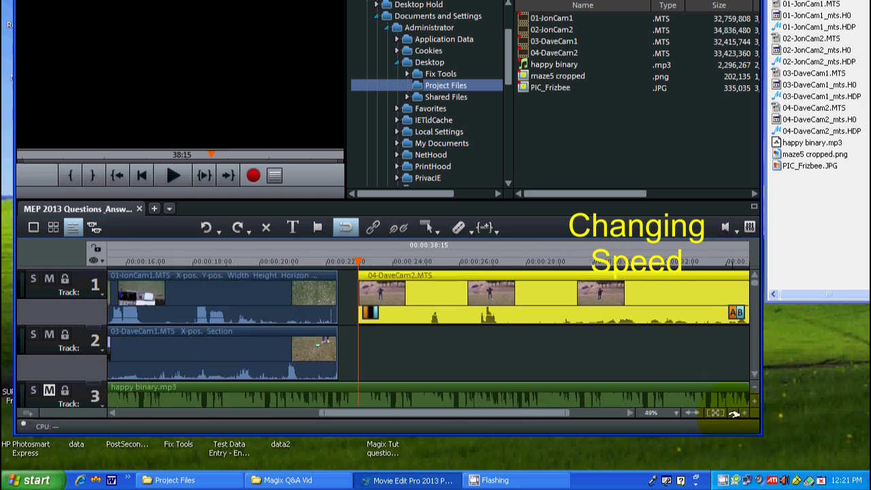
{"action": "left_click_drag", "start_coordinate": [501, 412], "coordinate": [557, 417]}
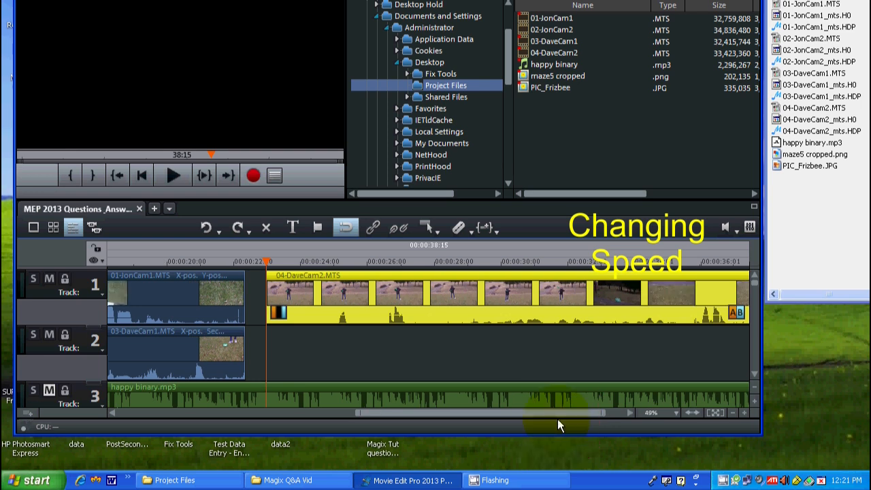
{"action": "left_click", "coordinate": [172, 175]}
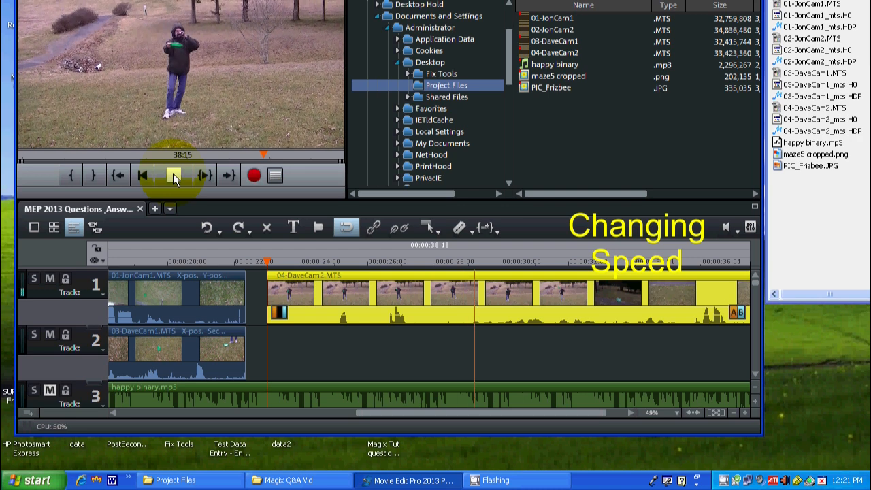
{"action": "left_click", "coordinate": [173, 176]}
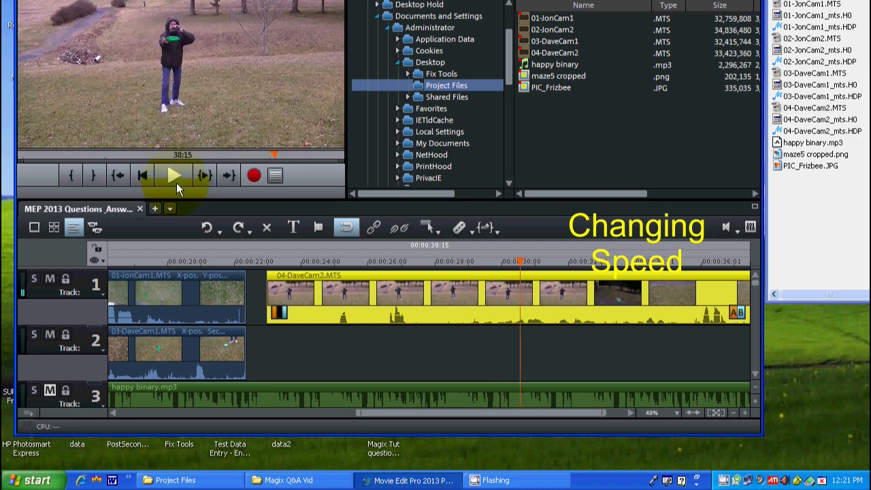
Step: Trim the opening of 04-DaveCam2.MTS before the throw, shift the rest to start at about 24 seconds, and play it
{"action": "left_click", "coordinate": [463, 261]}
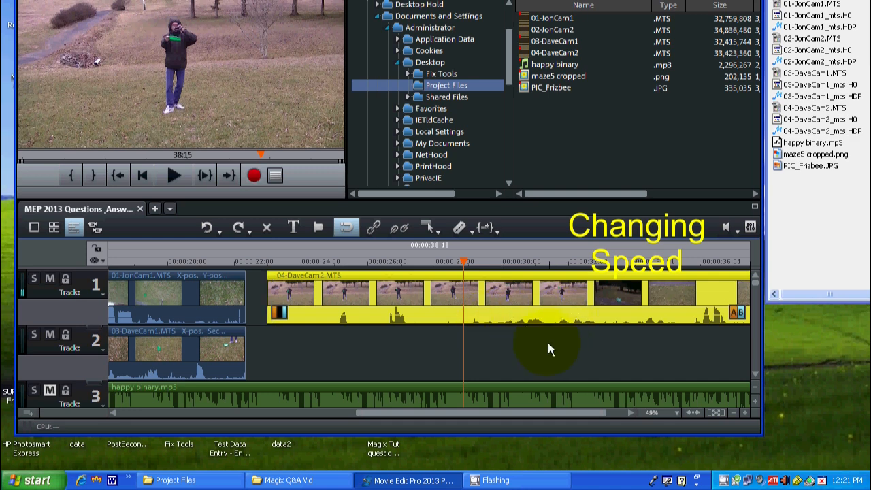
{"action": "left_click", "coordinate": [466, 261]}
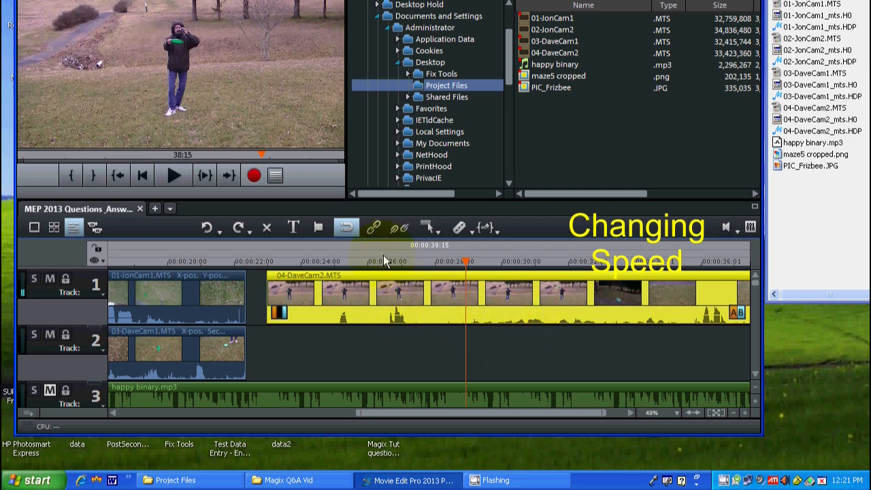
{"action": "left_click", "coordinate": [172, 176]}
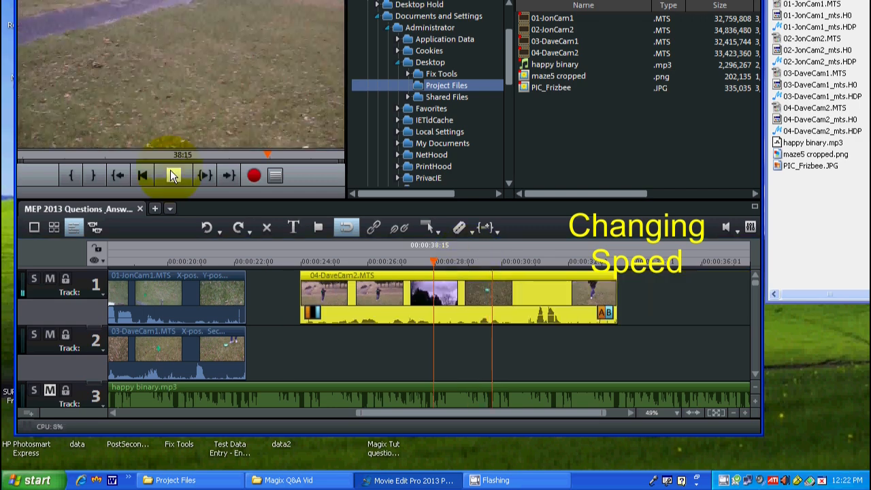
{"action": "left_click", "coordinate": [172, 176]}
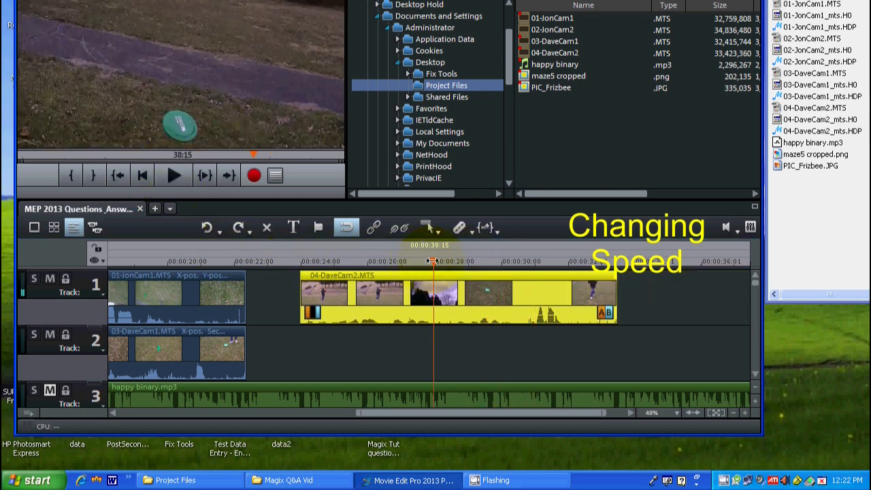
Step: Split 04-DaveCam2.MTS at about 28 seconds, with the frisbee over the path, and play the second piece
{"action": "left_click", "coordinate": [433, 260]}
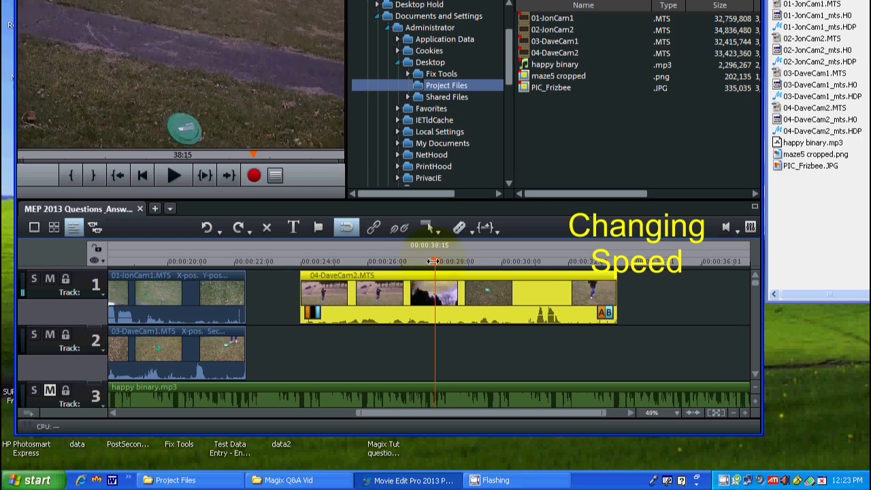
{"action": "left_click", "coordinate": [459, 228]}
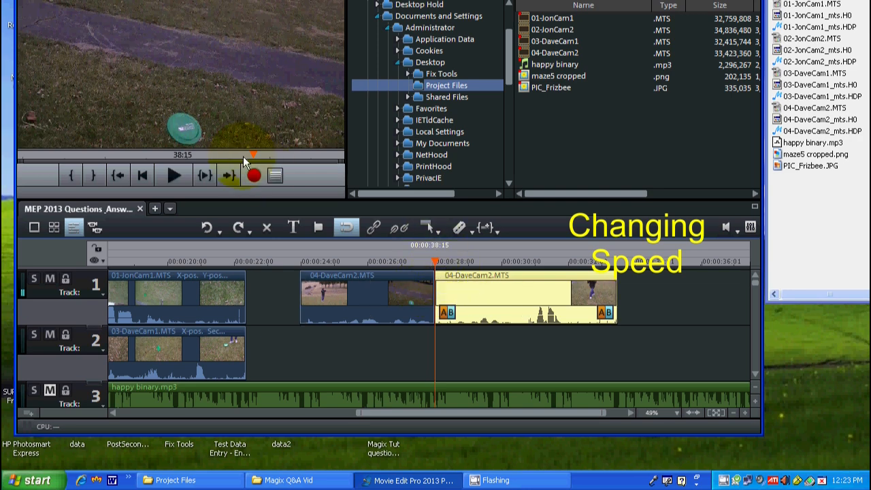
{"action": "left_click", "coordinate": [173, 175]}
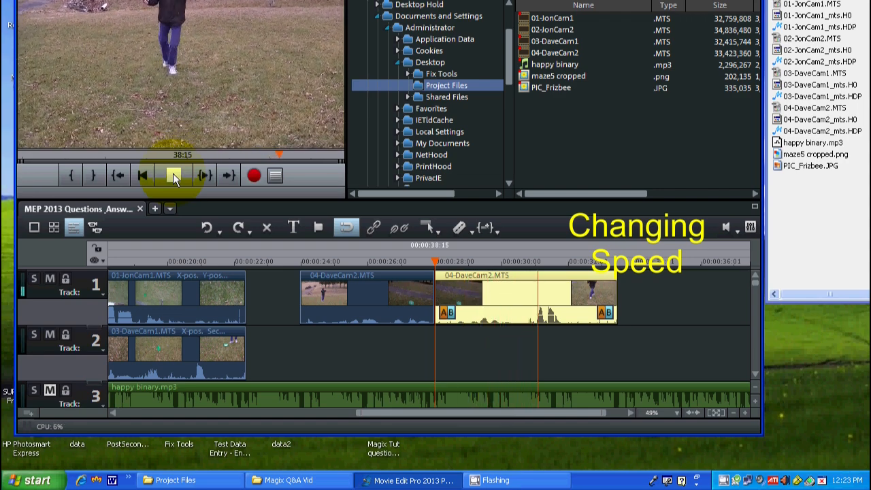
{"action": "left_click", "coordinate": [173, 175]}
Step: Split the second 04-DaveCam2.MTS piece just past 30 seconds and delete the remaining tail
{"action": "left_click_drag", "start_coordinate": [503, 264], "coordinate": [515, 264]}
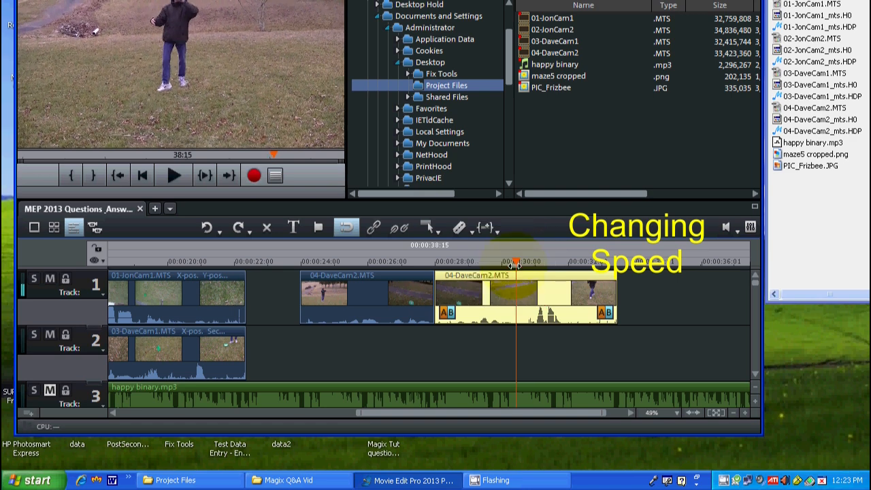
{"action": "left_click", "coordinate": [459, 228]}
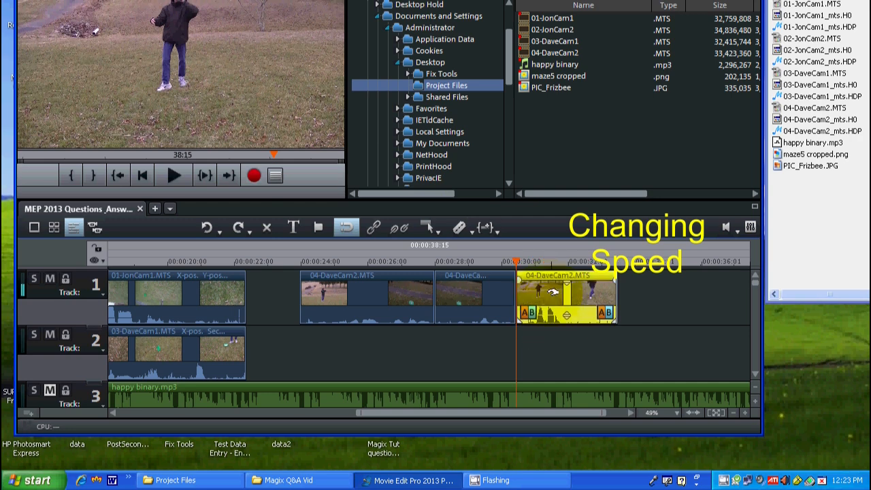
{"action": "key", "text": "Delete"}
Step: Move the second 04-DaveCam2.MTS piece along track 1 to start at about 32 seconds
{"action": "left_click", "coordinate": [474, 284]}
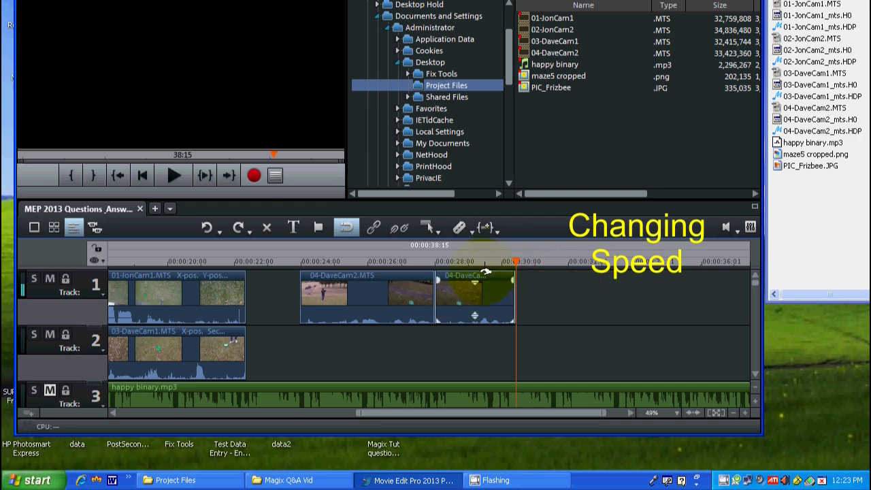
{"action": "left_click", "coordinate": [466, 293]}
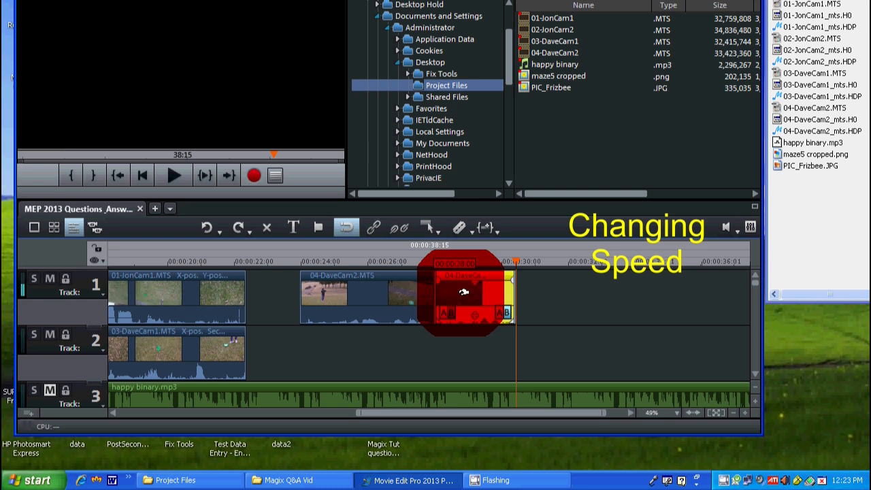
{"action": "left_click_drag", "start_coordinate": [466, 293], "coordinate": [599, 293]}
Step: Split the first 04-DaveCam2.MTS piece at 00:00:26:11, as the frisbee leaves the hand, and play back the new piece
{"action": "left_click", "coordinate": [300, 263]}
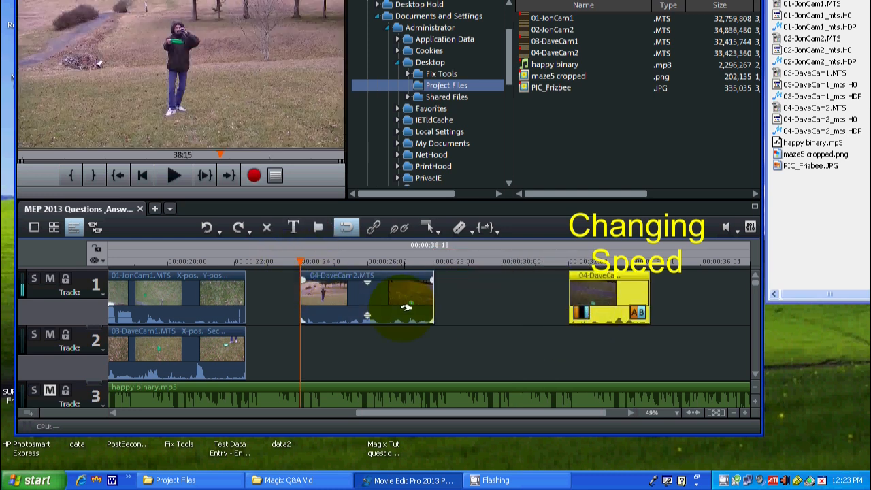
{"action": "left_click", "coordinate": [375, 263]}
{"action": "left_click_drag", "start_coordinate": [375, 262], "coordinate": [372, 258]}
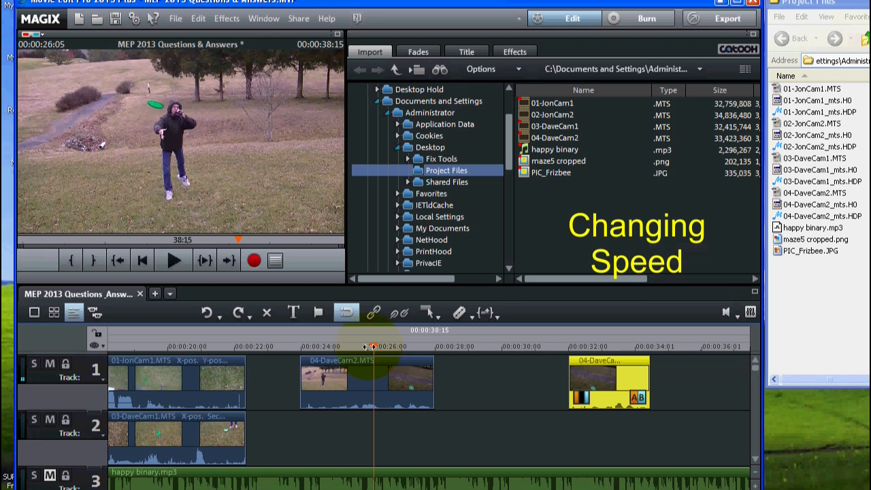
{"action": "mouse_move", "coordinate": [368, 346]}
{"action": "left_mouse_down"}
{"action": "mouse_move", "coordinate": [374, 342]}
{"action": "mouse_move", "coordinate": [378, 351]}
{"action": "left_mouse_up"}
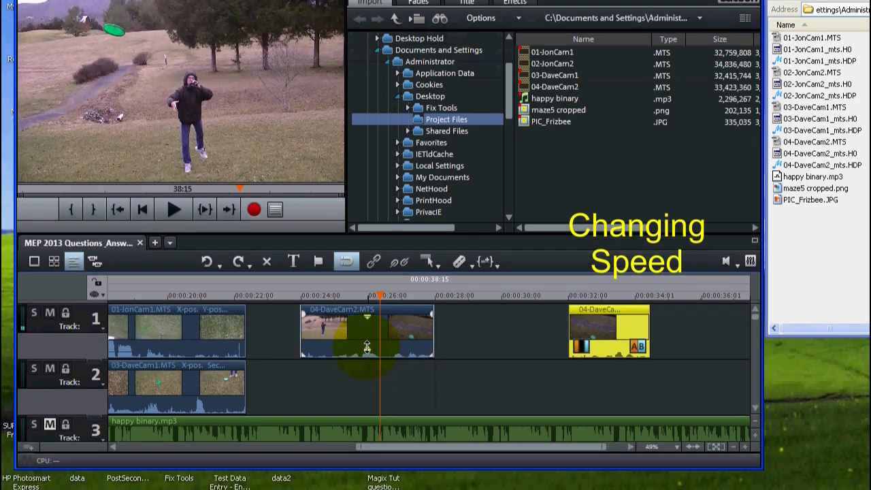
{"action": "left_click", "coordinate": [459, 262]}
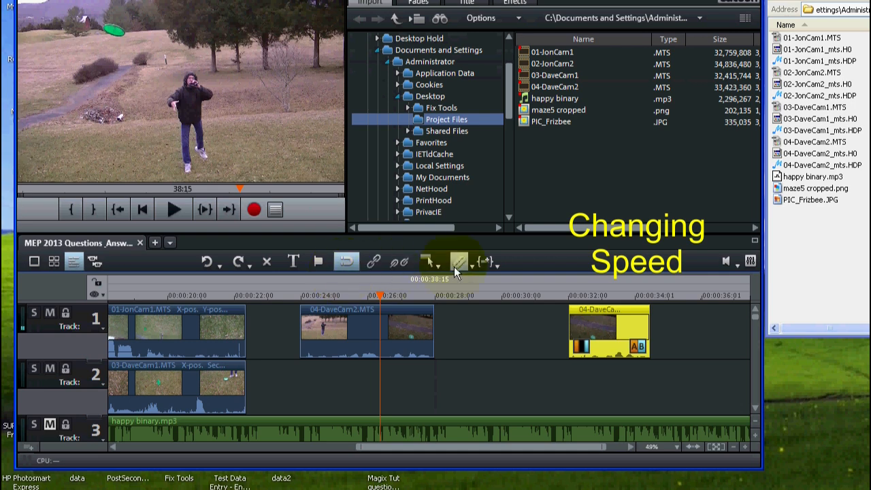
{"action": "left_click", "coordinate": [399, 333]}
{"action": "left_click", "coordinate": [457, 263]}
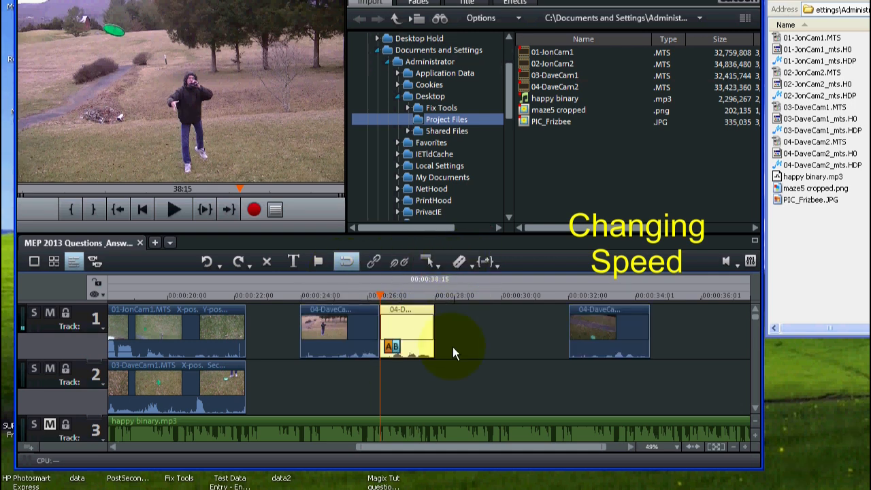
{"action": "left_click", "coordinate": [170, 210]}
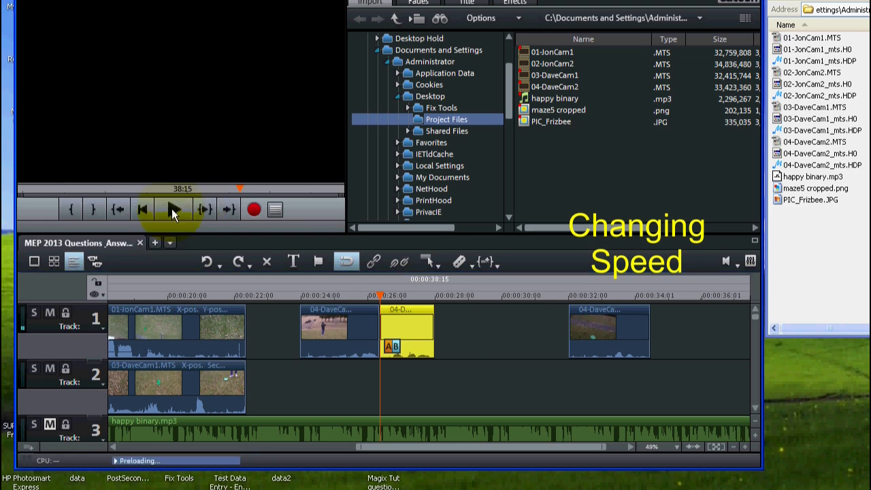
{"action": "left_click", "coordinate": [171, 209]}
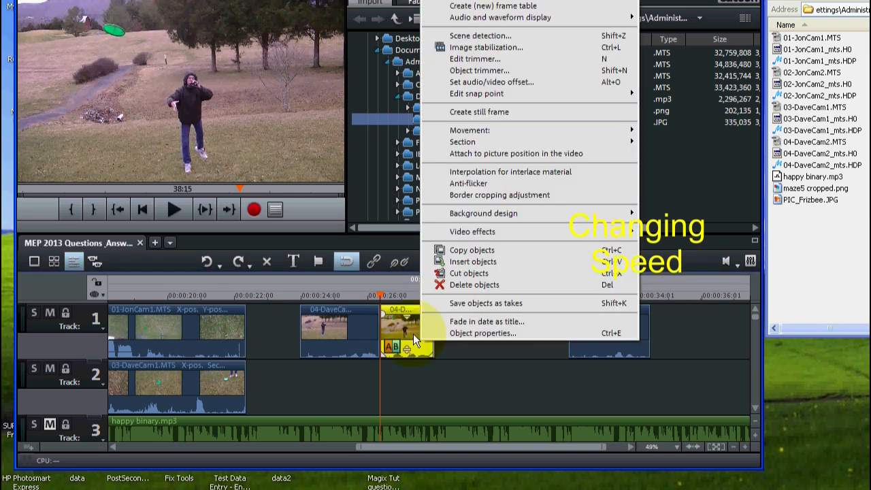
Step: Copy the 04-DaveCam2.MTS piece that starts at 00:00:26:11 and paste it on track 1 at about 29 seconds
{"action": "left_click", "coordinate": [478, 249]}
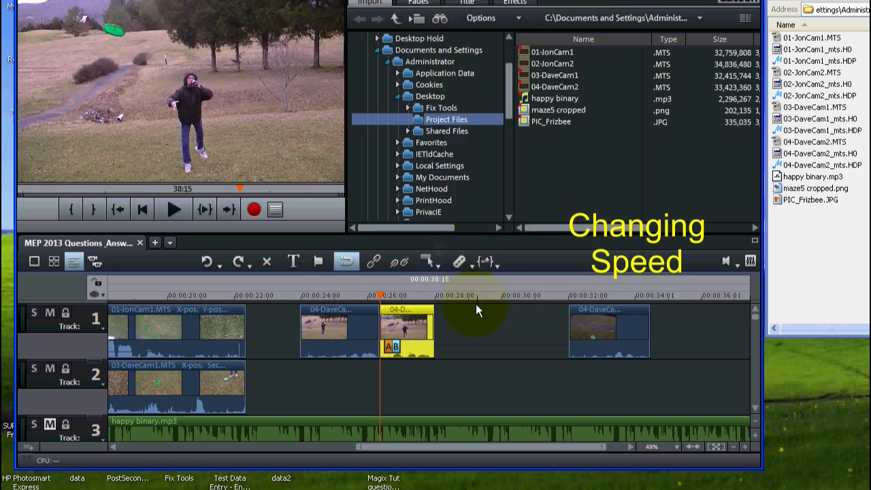
{"action": "left_click", "coordinate": [436, 295]}
{"action": "left_click_drag", "start_coordinate": [433, 295], "coordinate": [468, 299]}
{"action": "left_click", "coordinate": [484, 324]}
{"action": "right_click", "coordinate": [484, 325]}
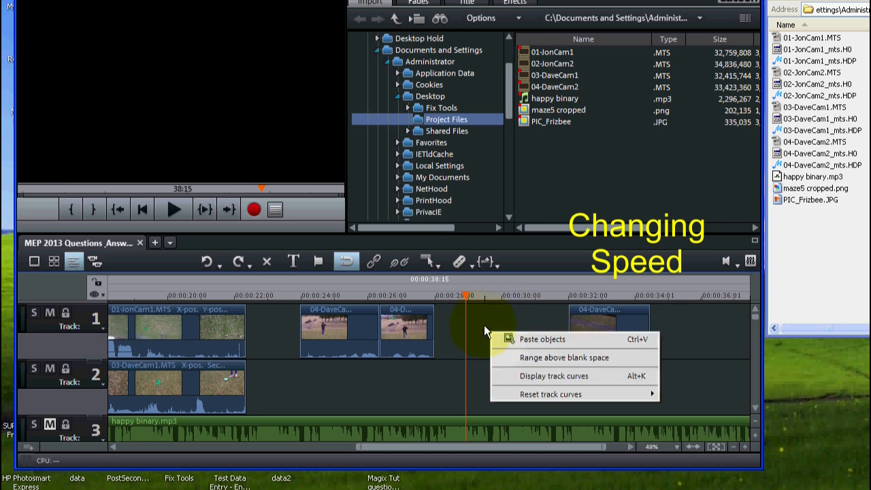
{"action": "left_click", "coordinate": [537, 338]}
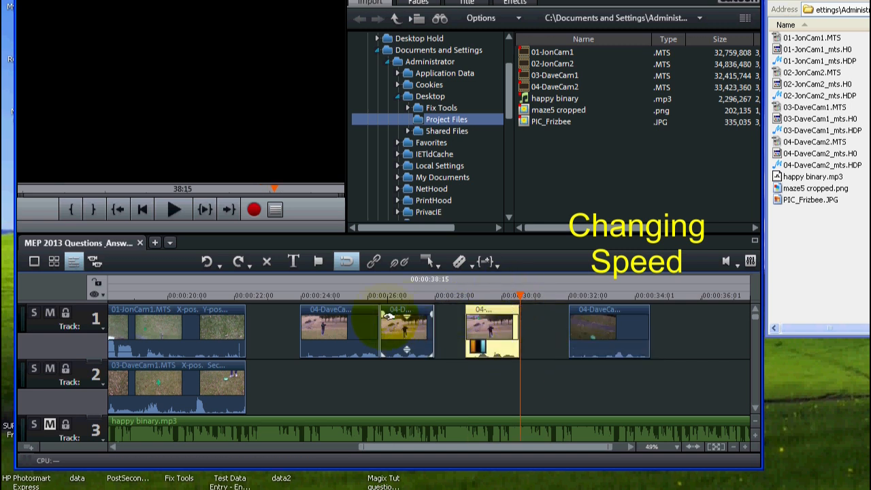
Step: Shift the pasted copy and the final 04-DaveCam2.MTS piece back to back to about 33 and 35 seconds, and select the piece at 00:00:26:11
{"action": "left_click", "coordinate": [408, 324]}
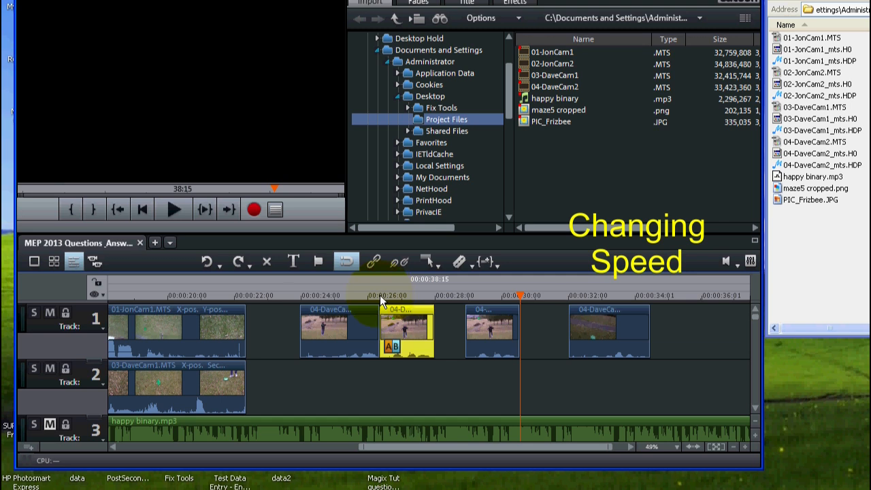
{"action": "left_click", "coordinate": [379, 294]}
{"action": "left_click_drag", "start_coordinate": [486, 322], "coordinate": [705, 328]}
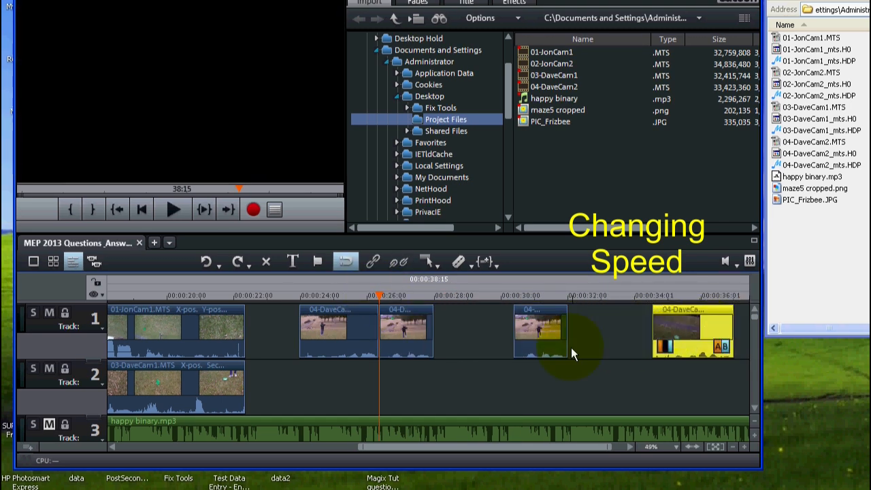
{"action": "left_click_drag", "start_coordinate": [541, 332], "coordinate": [619, 345]}
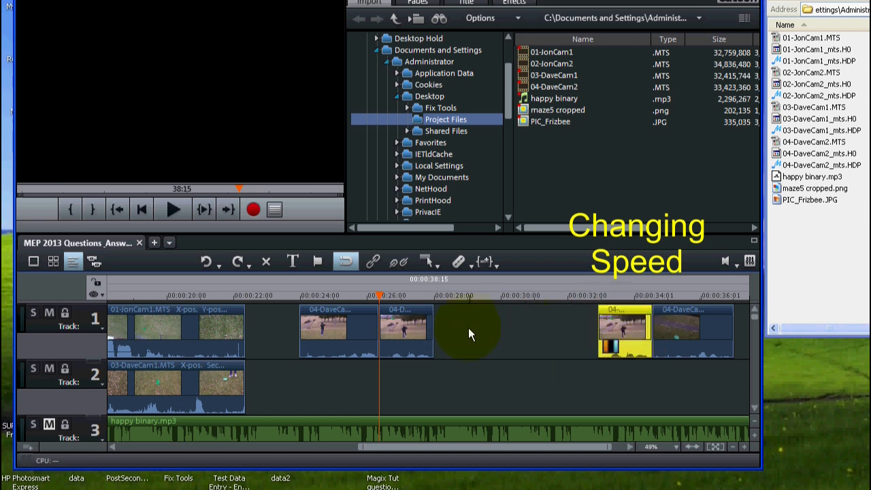
{"action": "left_click_drag", "start_coordinate": [694, 328], "coordinate": [712, 327]}
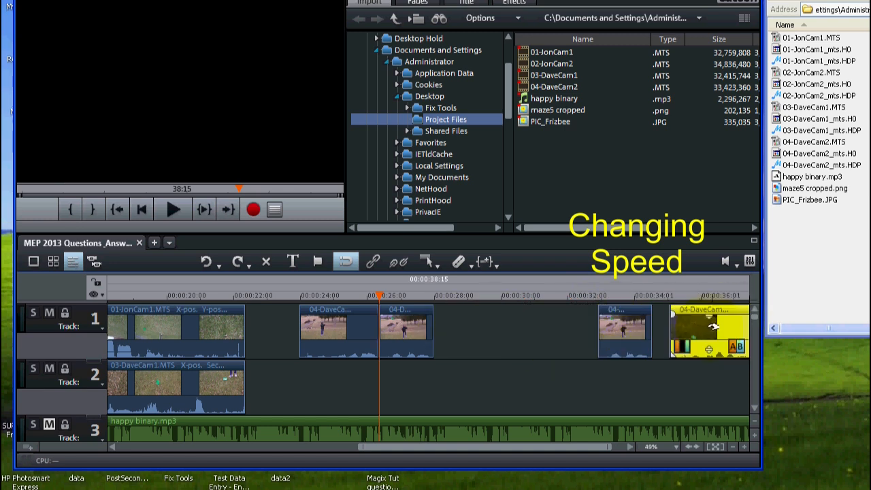
{"action": "left_click_drag", "start_coordinate": [629, 330], "coordinate": [646, 330]}
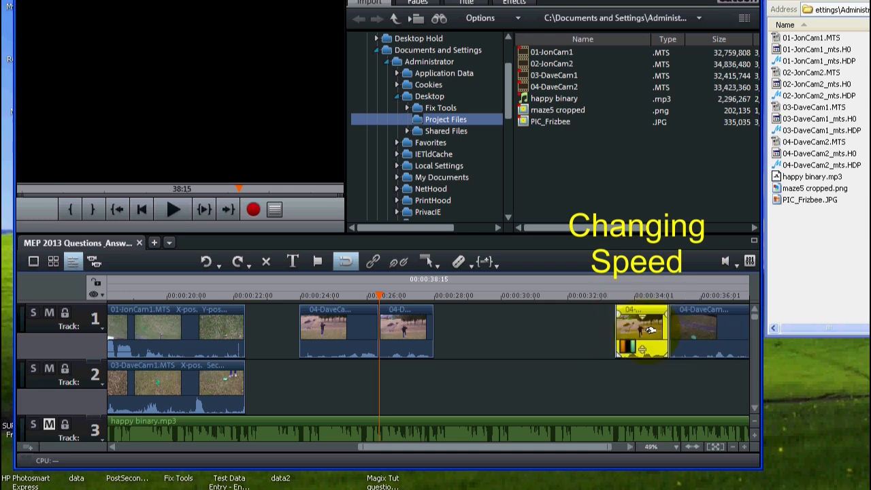
{"action": "left_click", "coordinate": [400, 325]}
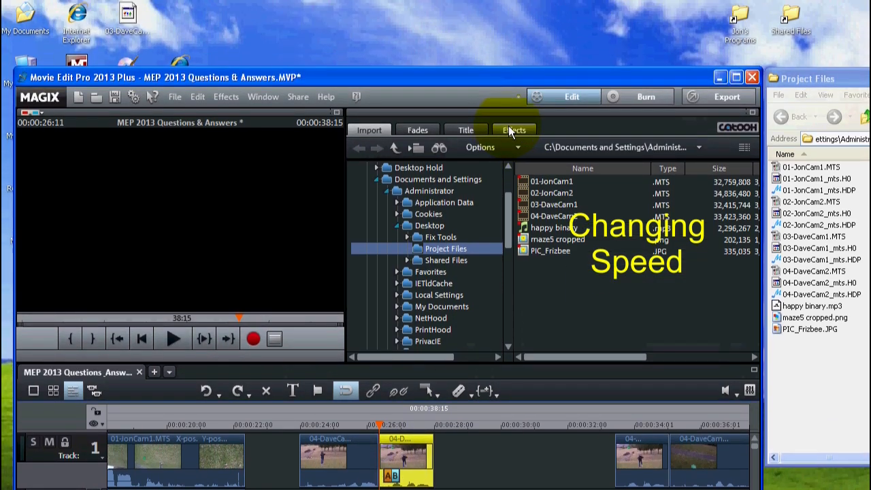
Step: Slow the selected 04-DaveCam2.MTS piece at 00:00:26:11 to a speed factor of 0.25 and play it back
{"action": "left_click", "coordinate": [512, 130]}
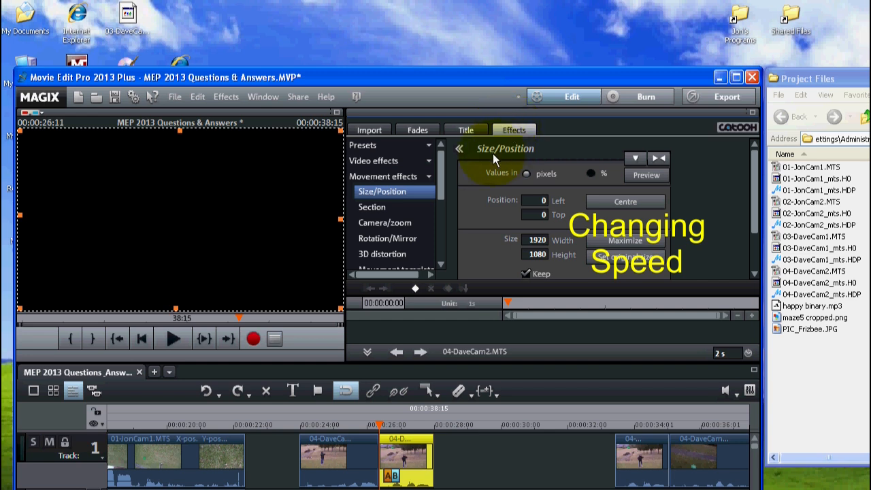
{"action": "left_click", "coordinate": [432, 177]}
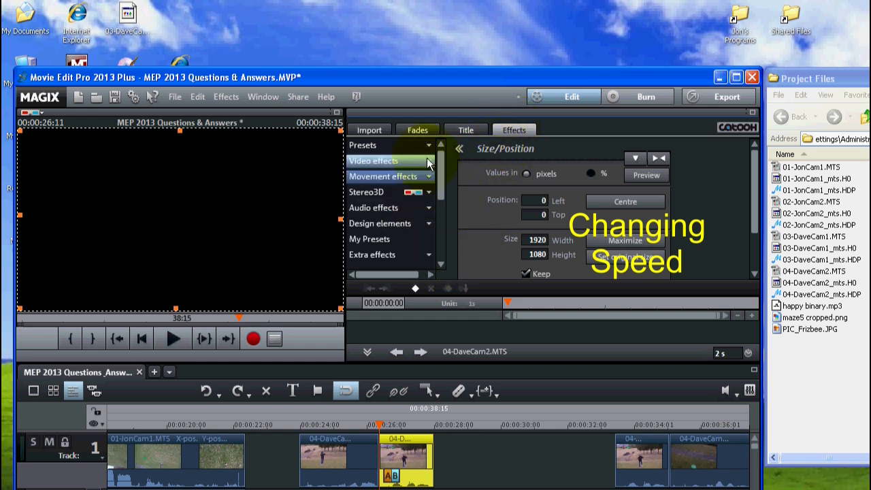
{"action": "left_click", "coordinate": [429, 161]}
{"action": "scroll", "coordinate": [441, 185], "scroll_direction": "down", "scroll_amount": 3}
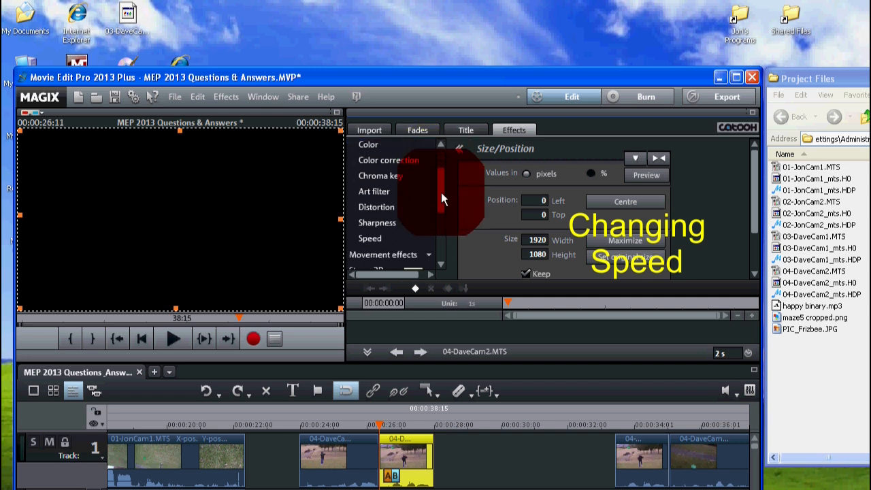
{"action": "left_click", "coordinate": [366, 224]}
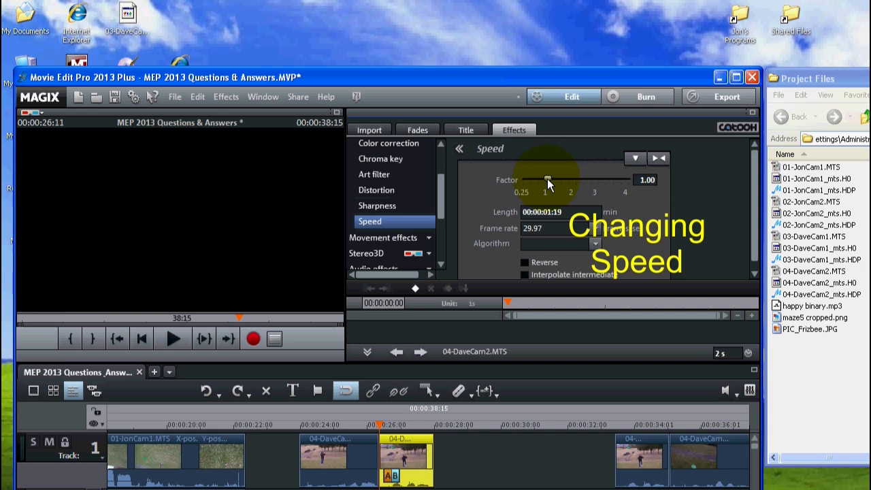
{"action": "left_click_drag", "start_coordinate": [549, 180], "coordinate": [493, 174]}
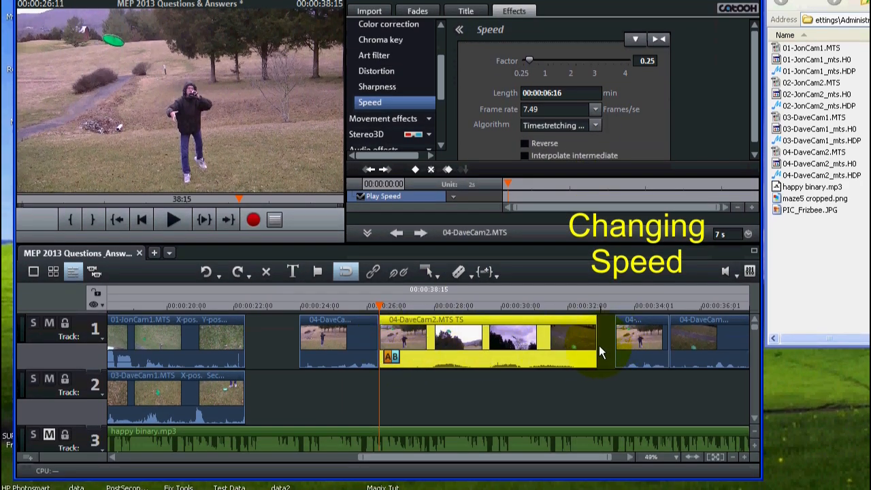
{"action": "left_click", "coordinate": [168, 219]}
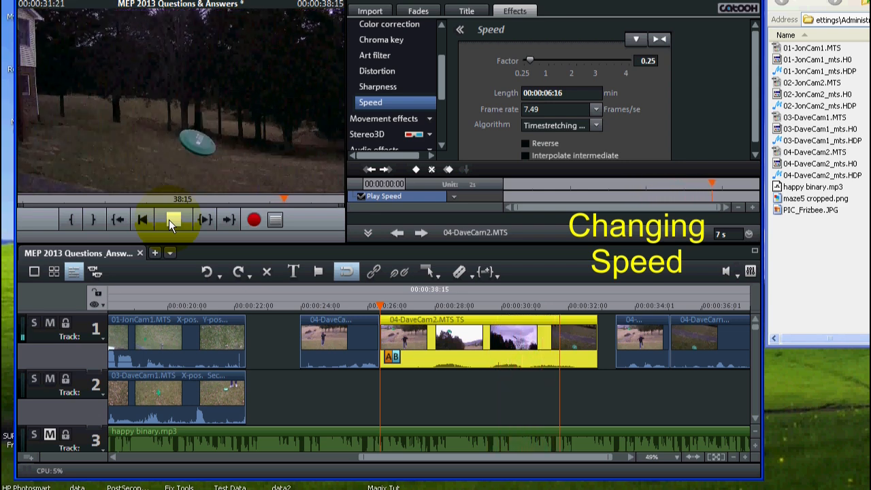
{"action": "left_click", "coordinate": [170, 220]}
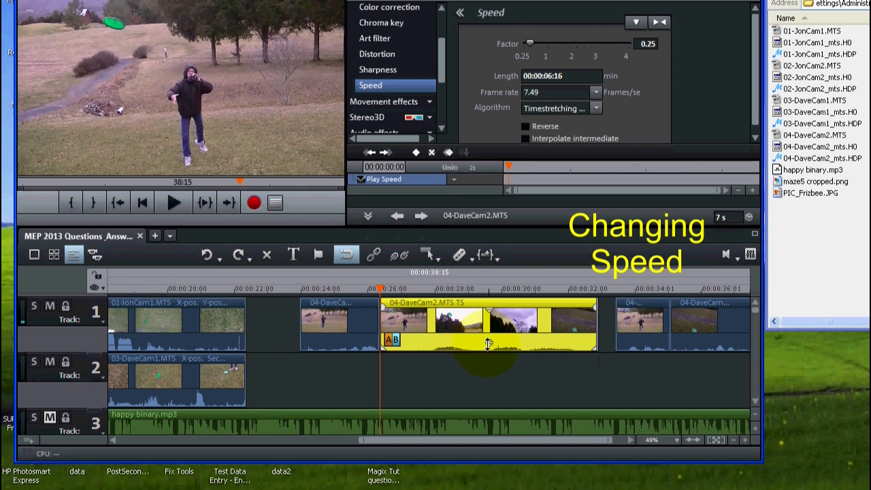
Step: Adjust the audio volume of the slowed 04-DaveCam2.MTS piece and play it back
{"action": "left_click", "coordinate": [374, 329]}
{"action": "left_click", "coordinate": [437, 330]}
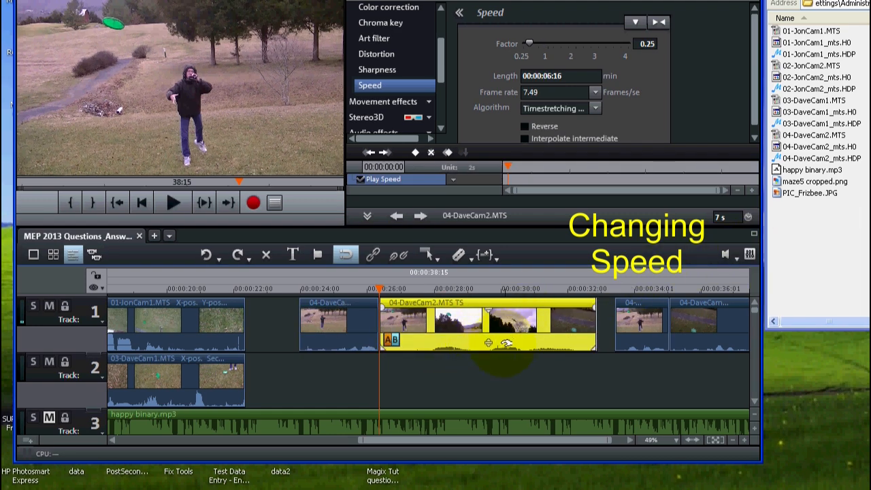
{"action": "left_click", "coordinate": [488, 343]}
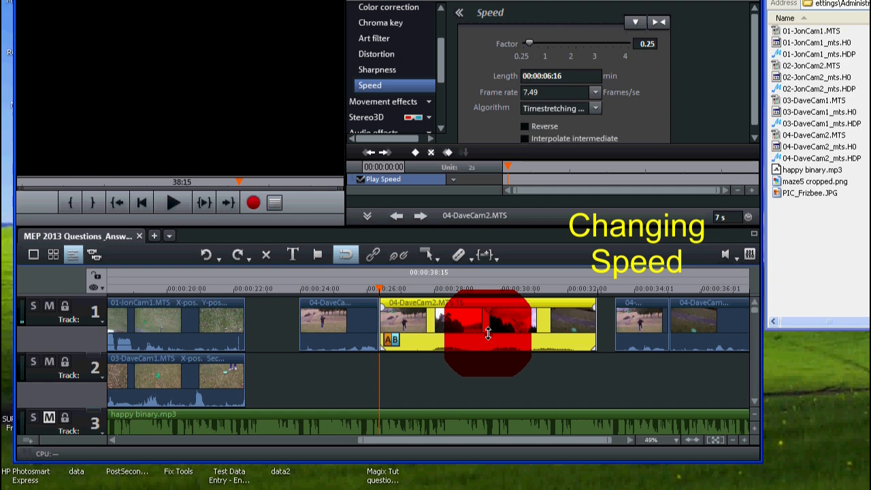
{"action": "left_click", "coordinate": [162, 207]}
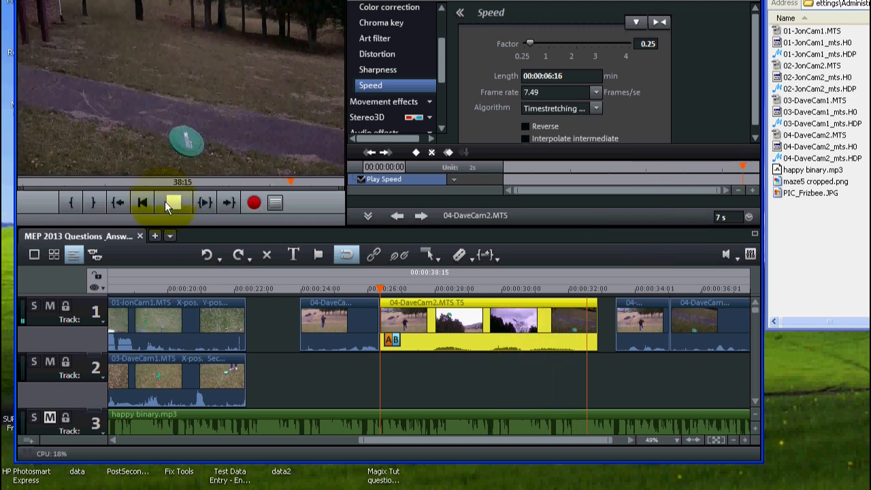
{"action": "left_click", "coordinate": [167, 201]}
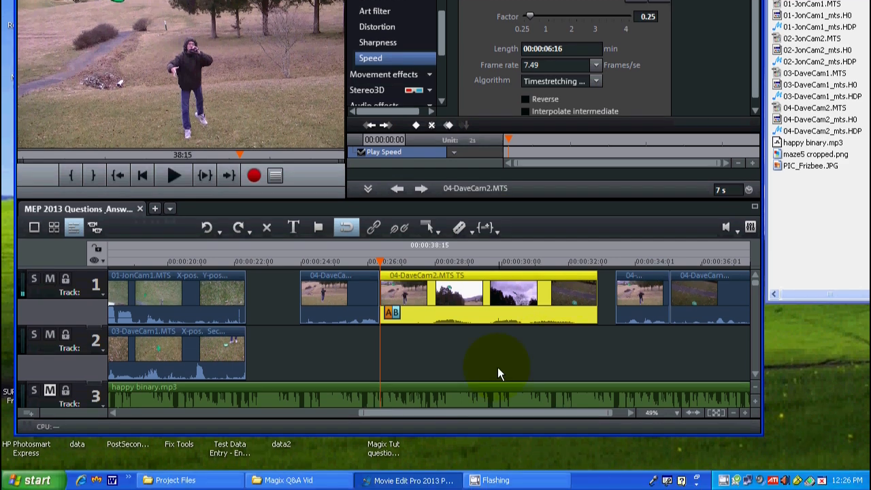
Step: Butt the 04-DaveCam2.MTS copy against the slowed piece's end at 00:00:32:27 and turn on reverse playback for it
{"action": "left_click_drag", "start_coordinate": [454, 415], "coordinate": [599, 417]}
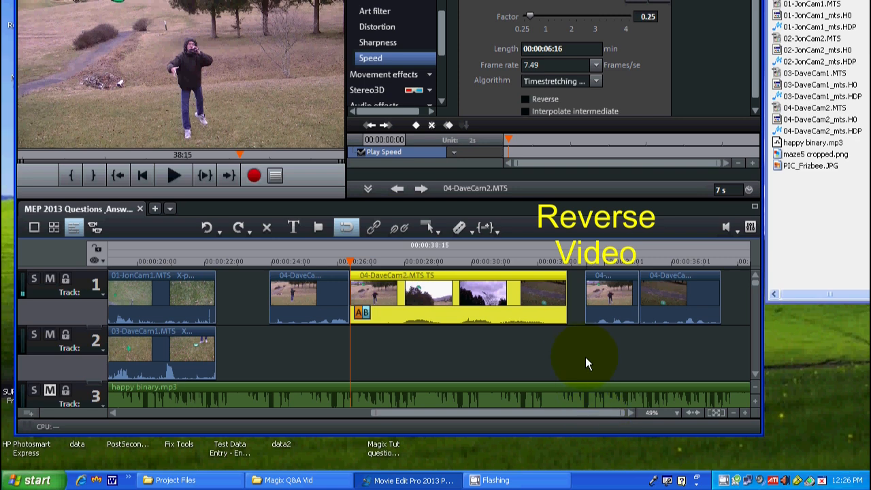
{"action": "left_click_drag", "start_coordinate": [627, 294], "coordinate": [609, 294]}
{"action": "left_click", "coordinate": [568, 267]}
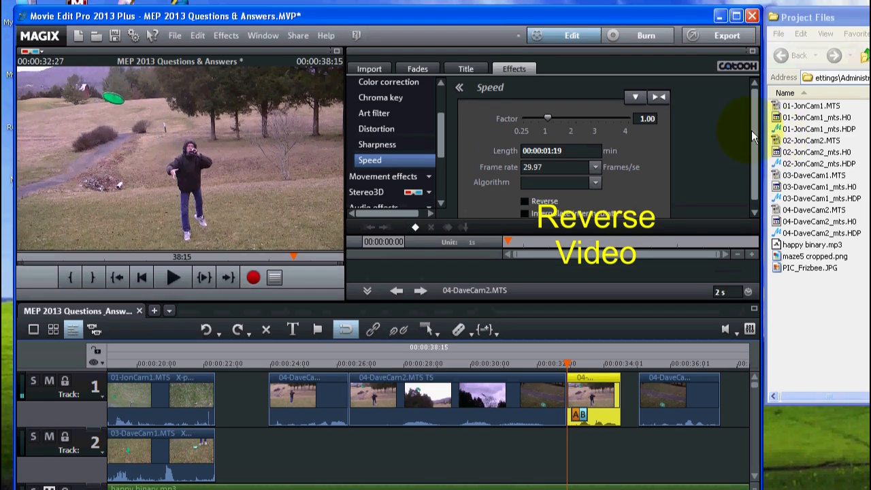
{"action": "left_click_drag", "start_coordinate": [751, 130], "coordinate": [754, 140]}
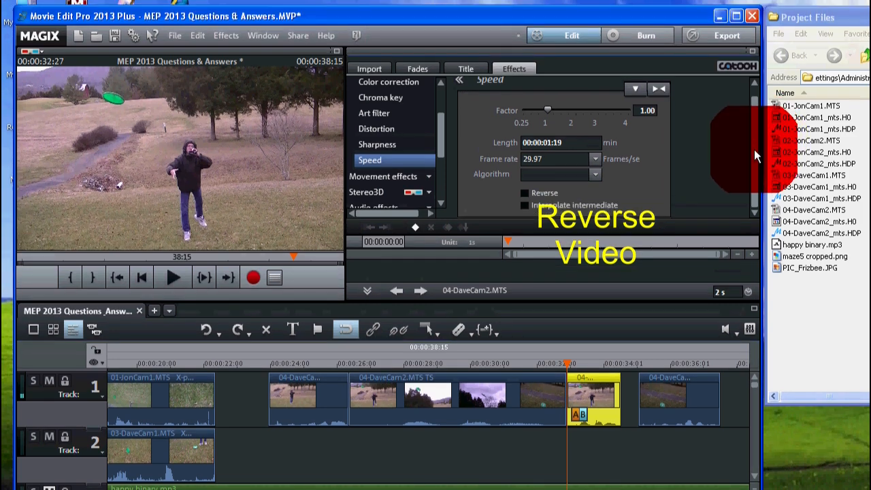
{"action": "left_click", "coordinate": [524, 193]}
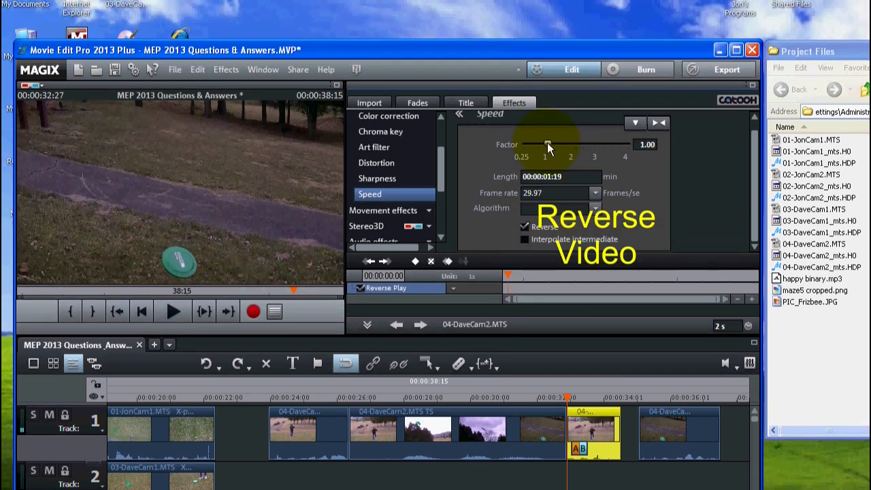
Step: Set the reversed piece's speed factor to 3 and play it back
{"action": "left_click", "coordinate": [548, 149]}
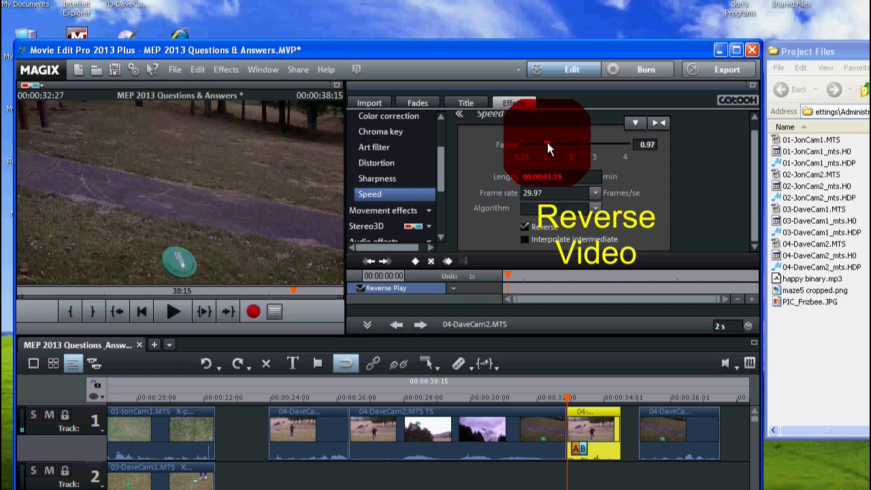
{"action": "left_click_drag", "start_coordinate": [549, 144], "coordinate": [592, 145]}
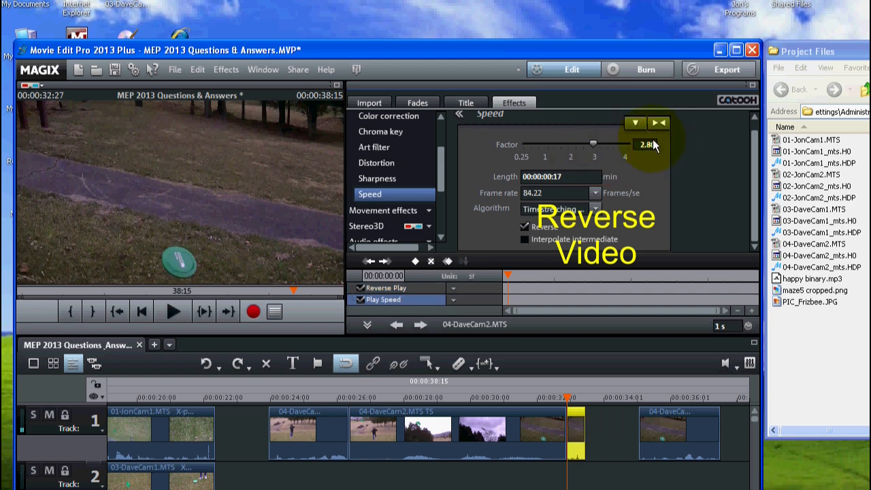
{"action": "left_click_drag", "start_coordinate": [655, 144], "coordinate": [577, 144]}
{"action": "type", "text": "3"}
{"action": "key", "text": "Return"}
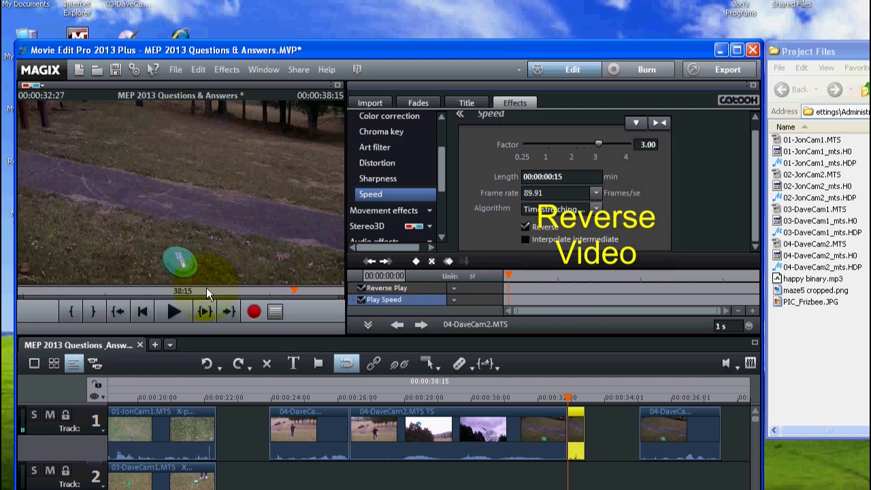
{"action": "left_click", "coordinate": [174, 310]}
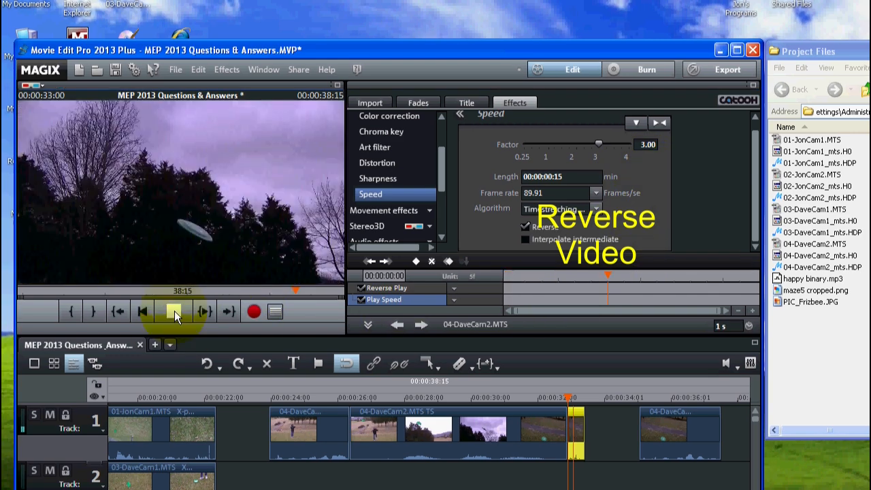
{"action": "left_click", "coordinate": [174, 311]}
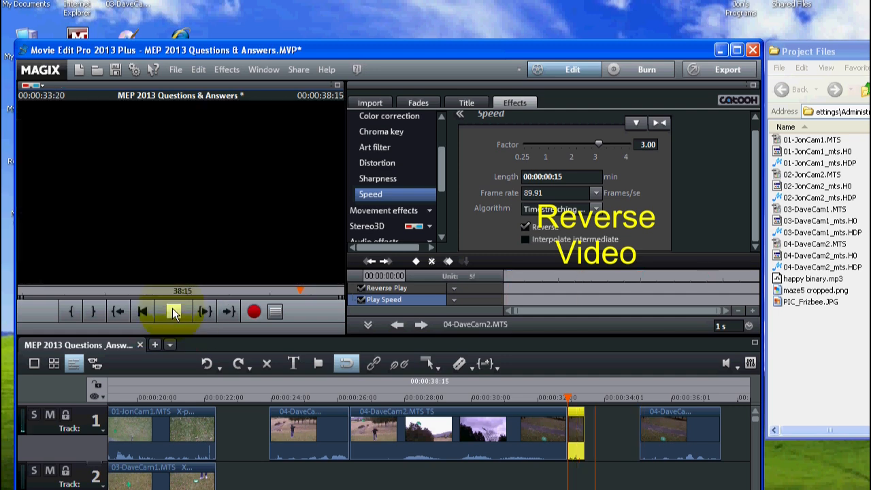
{"action": "left_click", "coordinate": [172, 311]}
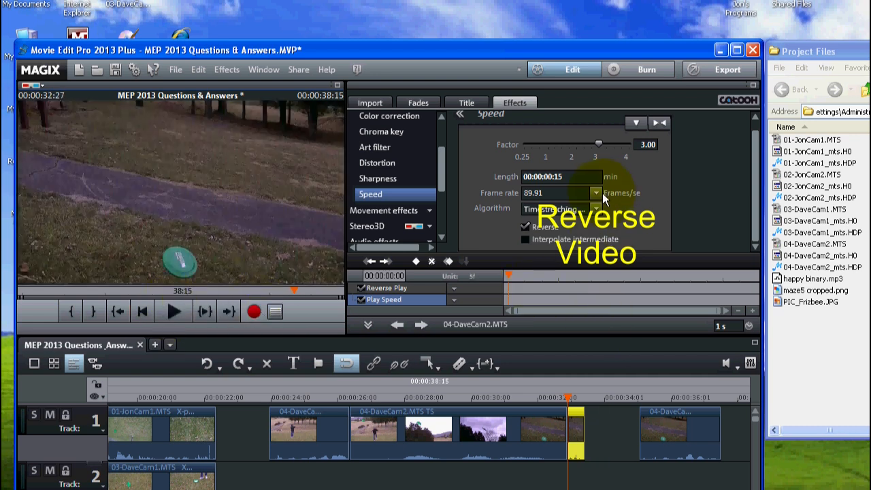
Step: Reduce the reversed piece's speed factor to about 1.94 and play it back
{"action": "left_click_drag", "start_coordinate": [598, 144], "coordinate": [572, 142]}
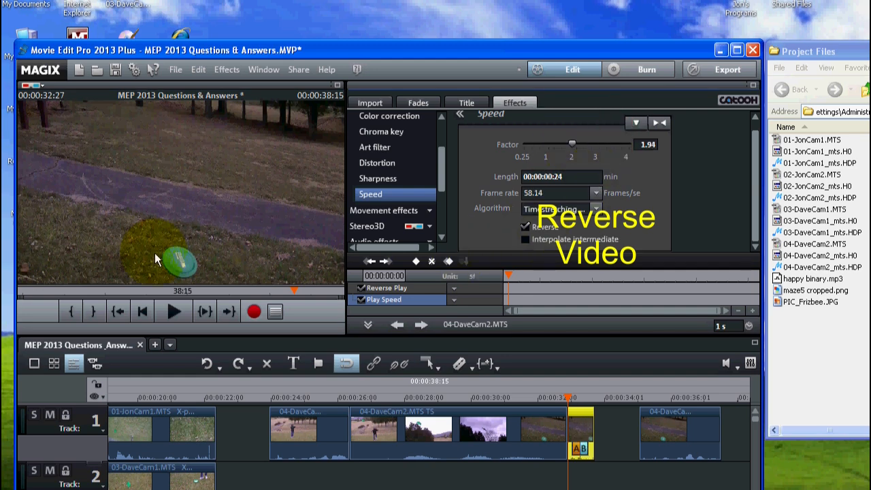
{"action": "left_click", "coordinate": [175, 314]}
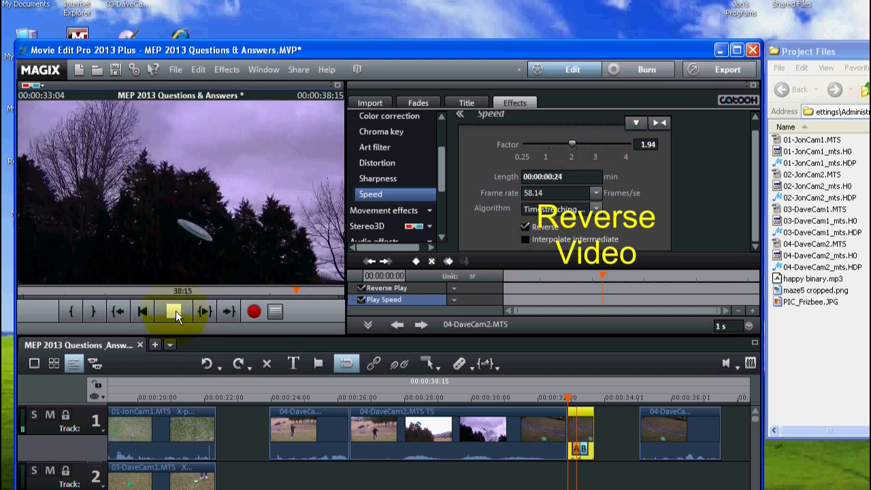
{"action": "left_click", "coordinate": [175, 313]}
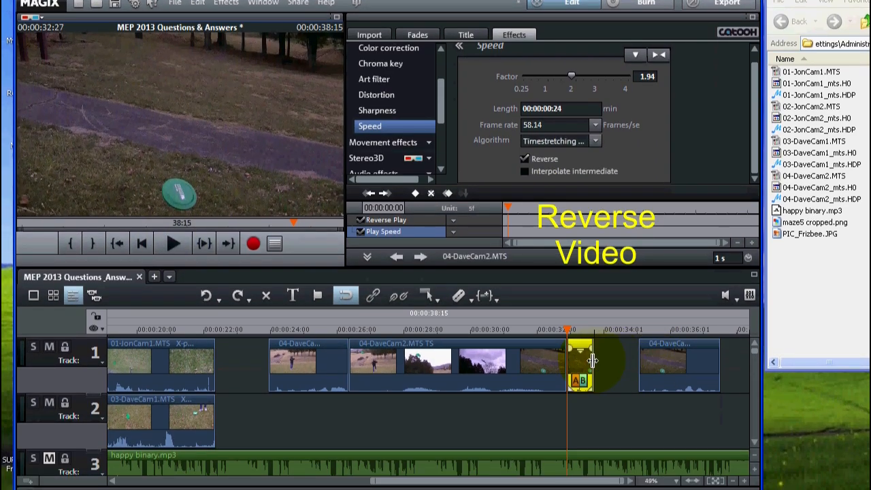
Step: Extend the end of the reversed piece to a length of 00:00:01:03 and play it back
{"action": "left_click", "coordinate": [592, 360]}
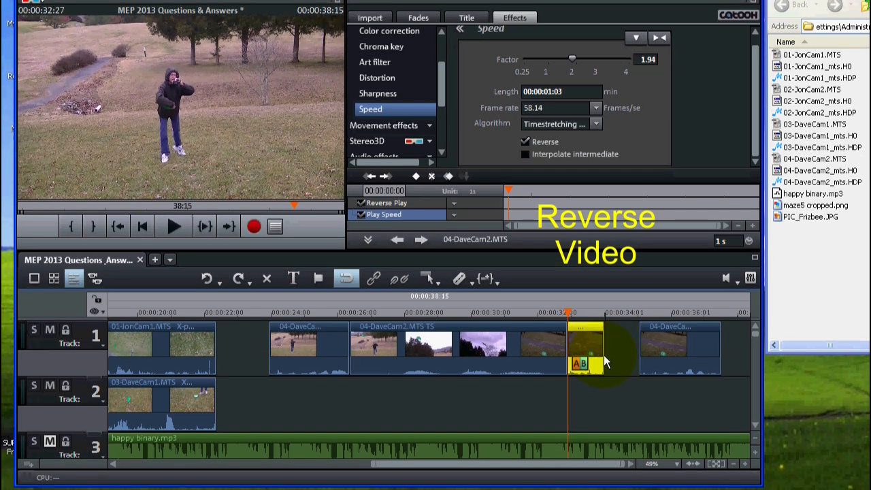
{"action": "left_click", "coordinate": [170, 227]}
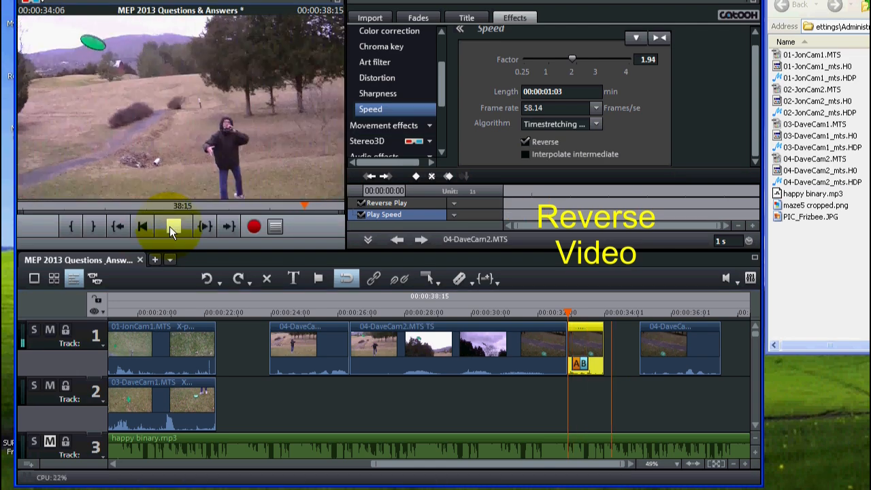
{"action": "left_click", "coordinate": [169, 227]}
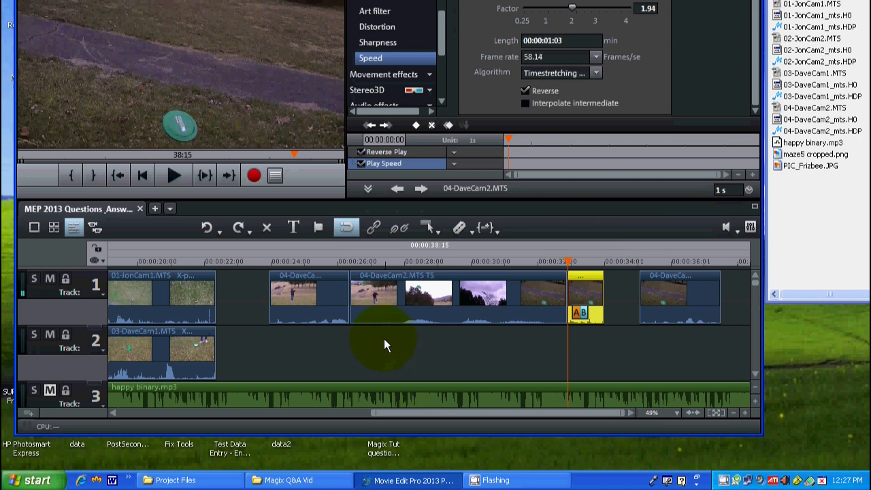
Step: Play the sequence from the start of the first 04-DaveCam2.MTS piece at about 24 seconds
{"action": "left_click", "coordinate": [272, 262]}
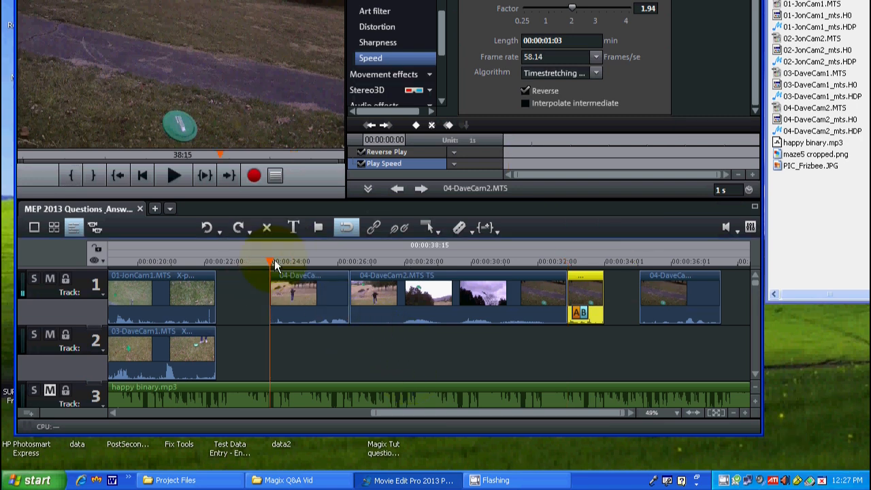
{"action": "left_click", "coordinate": [175, 175]}
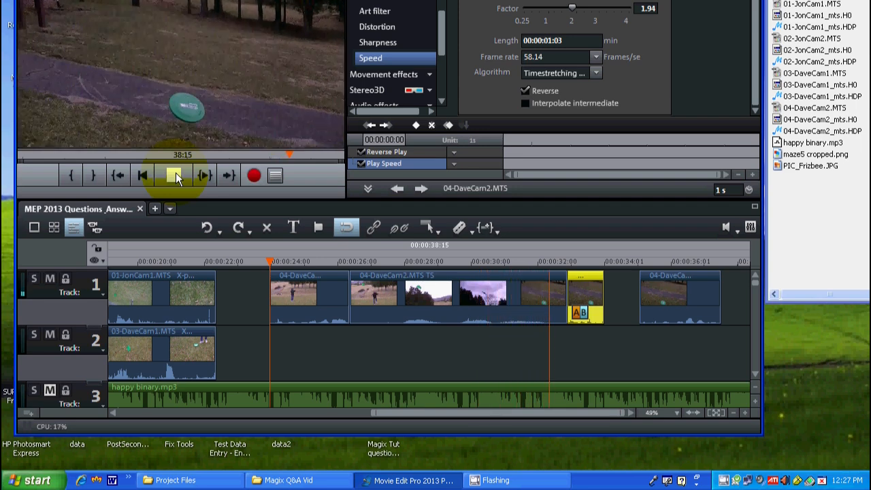
{"action": "left_click", "coordinate": [174, 175]}
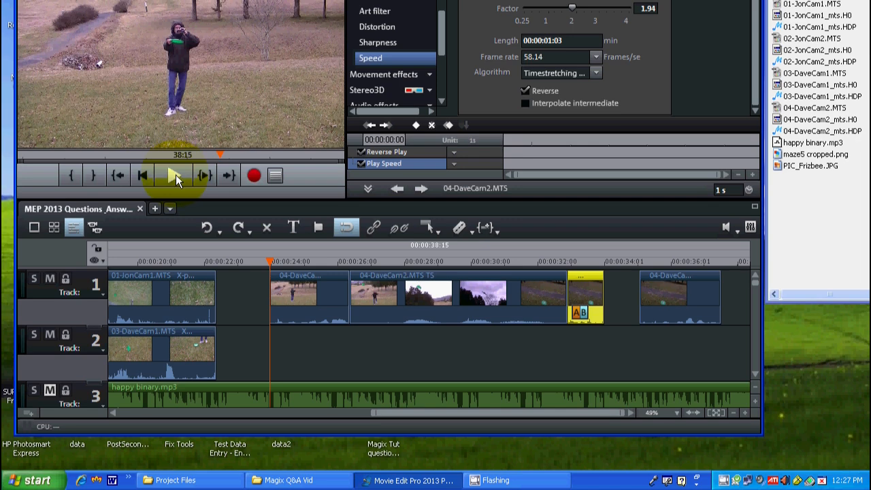
Step: Move the final 04-DaveCam2.MTS piece against the reversed piece's end at about 34 seconds and play back from 00:00:32:27
{"action": "left_click_drag", "start_coordinate": [689, 300], "coordinate": [652, 298]}
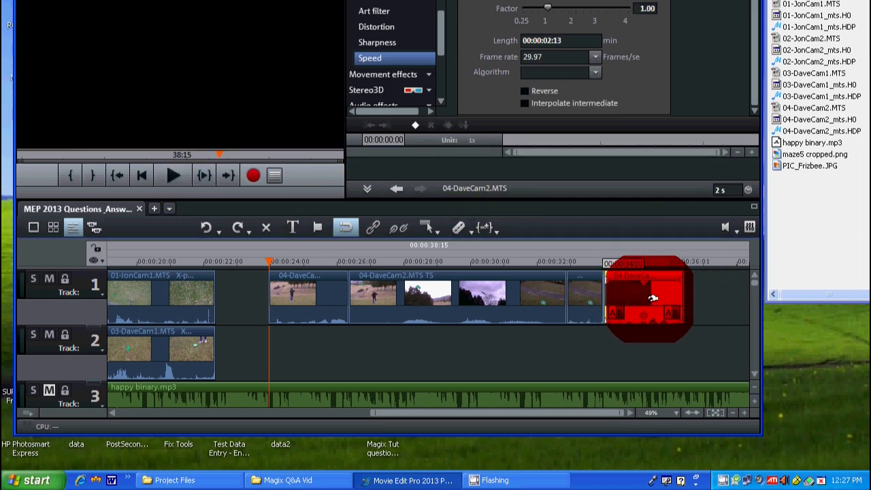
{"action": "left_click_drag", "start_coordinate": [652, 298], "coordinate": [653, 298]}
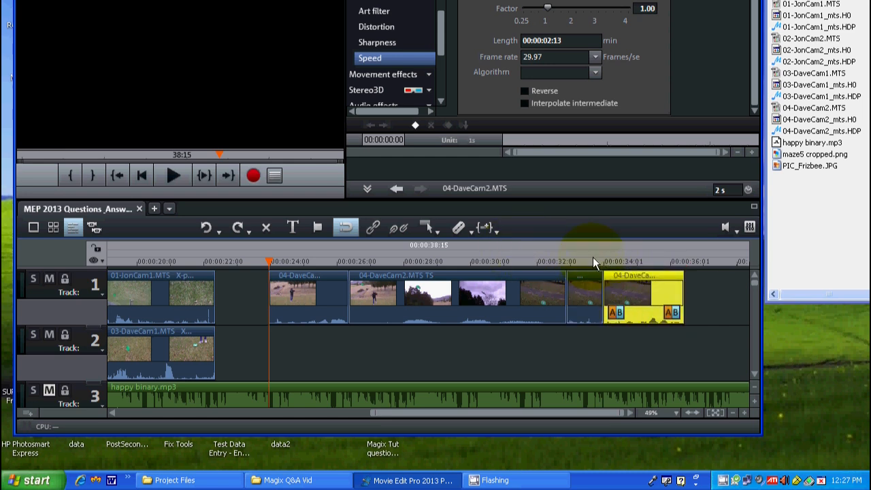
{"action": "left_click", "coordinate": [563, 259]}
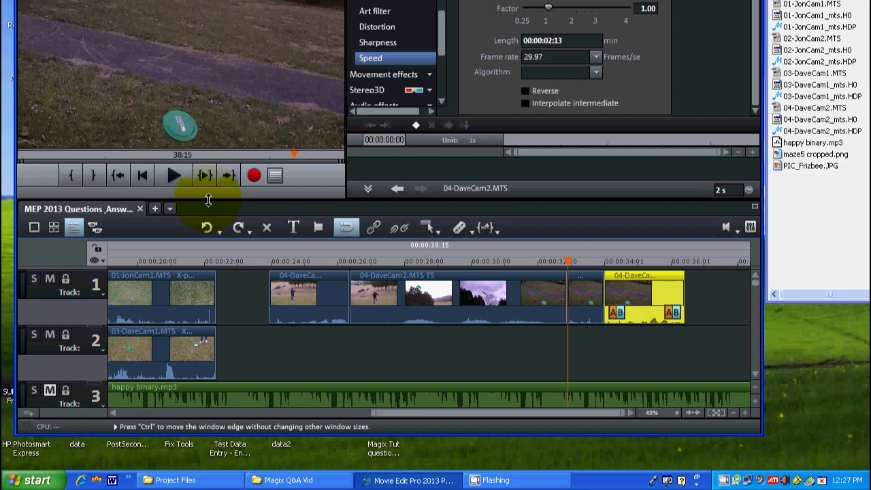
{"action": "left_click", "coordinate": [170, 175]}
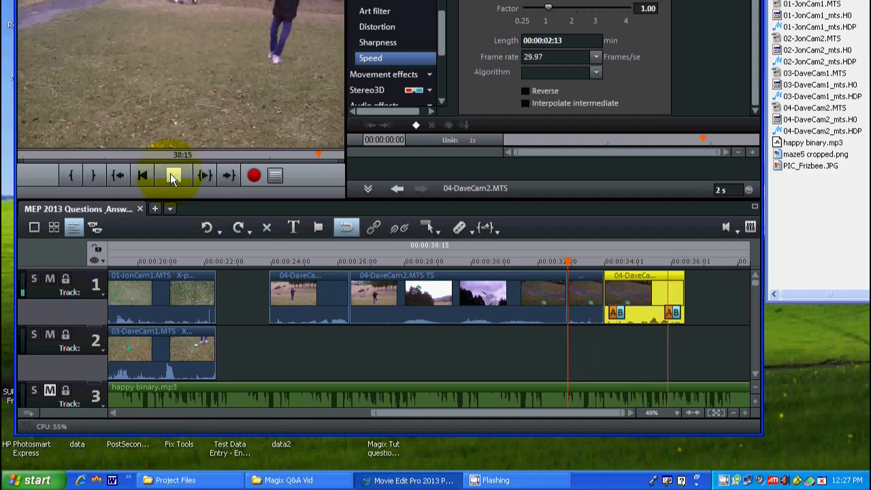
{"action": "left_click", "coordinate": [170, 174]}
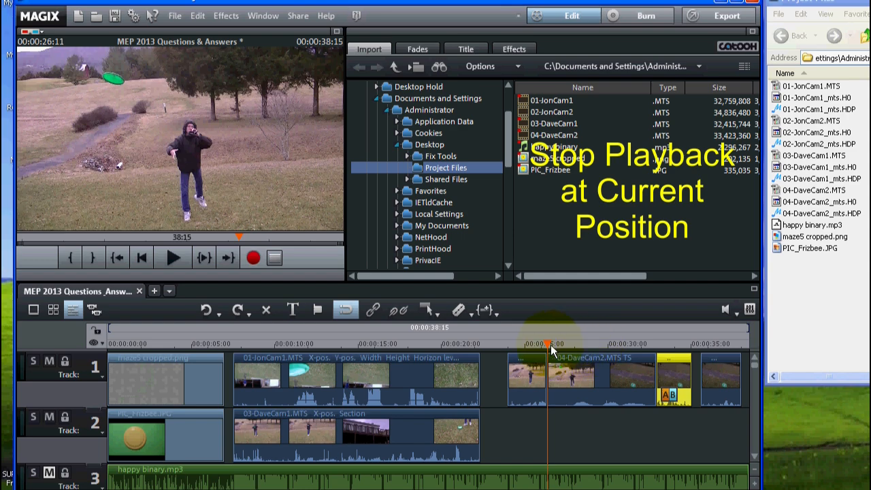
Step: Play the slow-motion 04-DaveCam2.MTS piece from 00:00:26:11 on an enlarged timeline, then stop playback
{"action": "mouse_move", "coordinate": [548, 342]}
{"action": "left_mouse_down"}
{"action": "mouse_move", "coordinate": [567, 344]}
{"action": "mouse_move", "coordinate": [548, 332]}
{"action": "mouse_move", "coordinate": [548, 340]}
{"action": "left_mouse_up"}
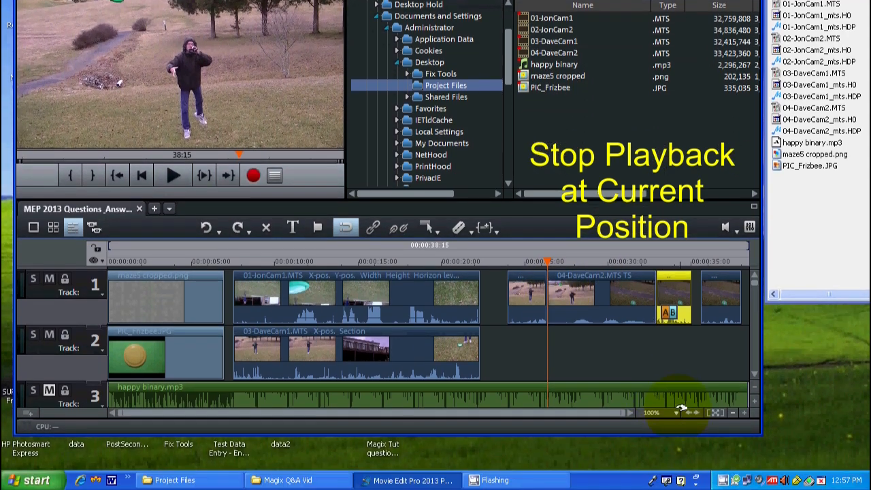
{"action": "left_click", "coordinate": [746, 413]}
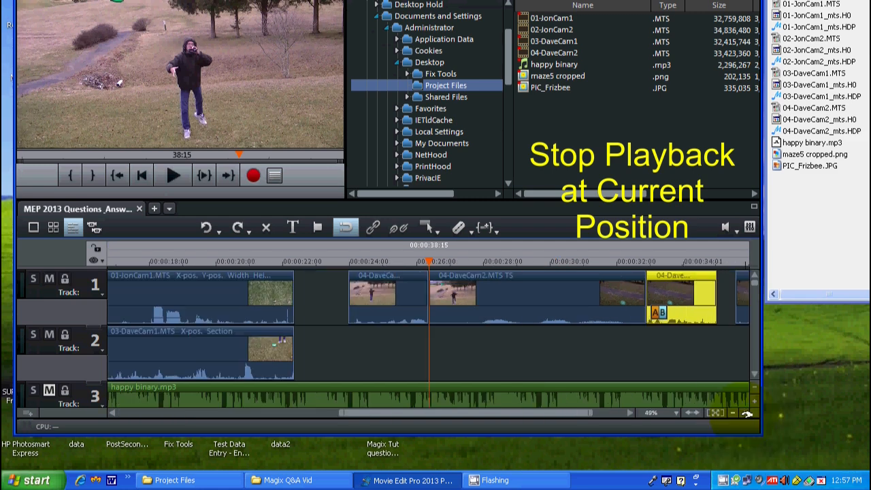
{"action": "left_click", "coordinate": [746, 413]}
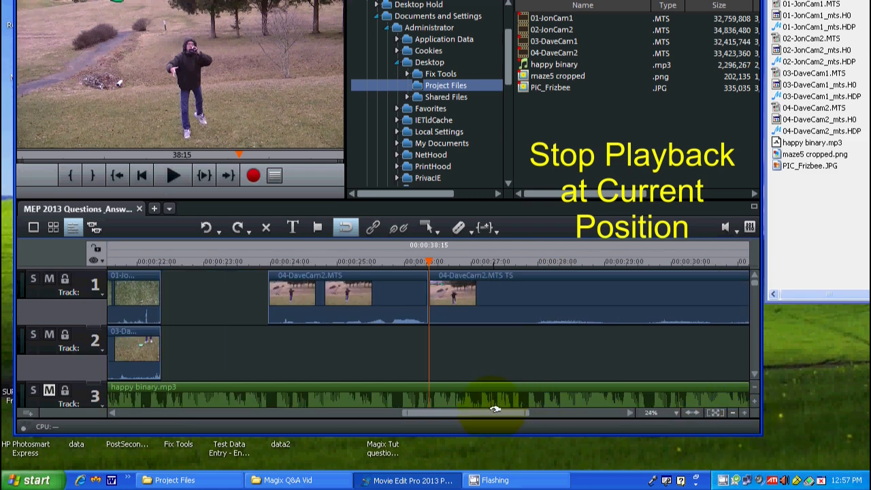
{"action": "left_click_drag", "start_coordinate": [495, 409], "coordinate": [551, 360]}
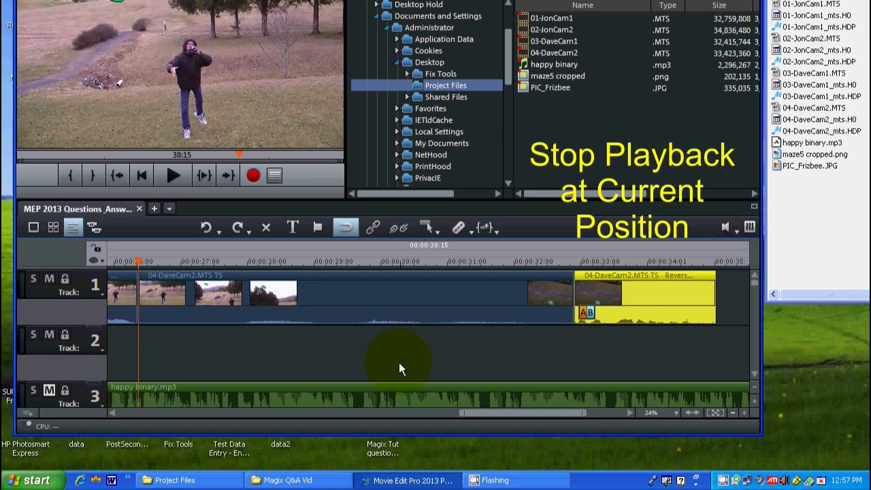
{"action": "left_click", "coordinate": [174, 174]}
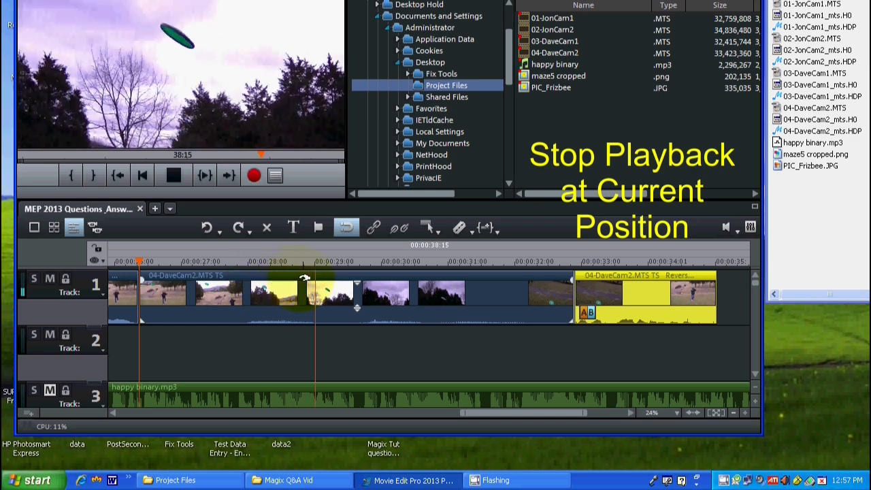
{"action": "left_click", "coordinate": [172, 175]}
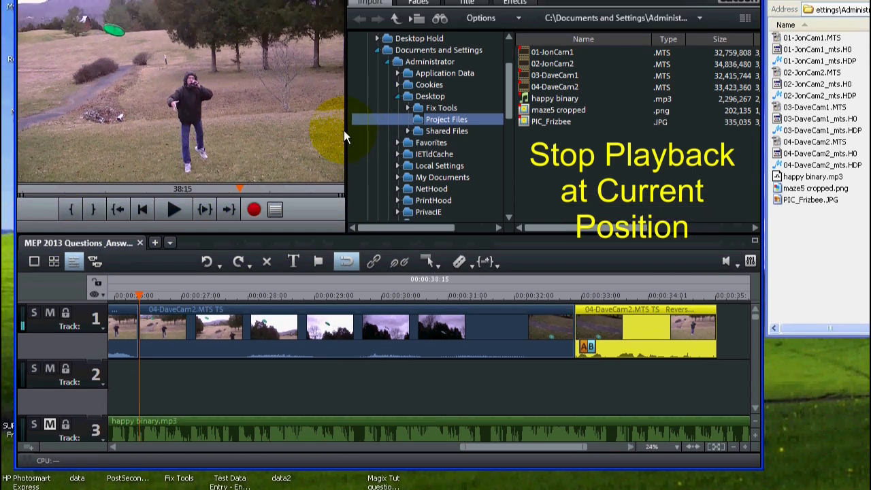
Step: Widen the preview monitor and play the slow-motion piece in short stretches, stopping at the current position
{"action": "left_click_drag", "start_coordinate": [345, 138], "coordinate": [385, 140]}
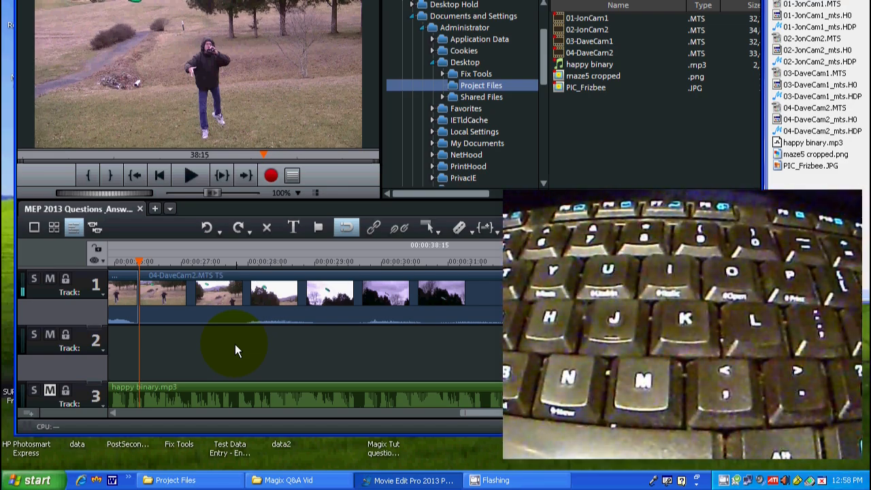
{"action": "left_click", "coordinate": [188, 175]}
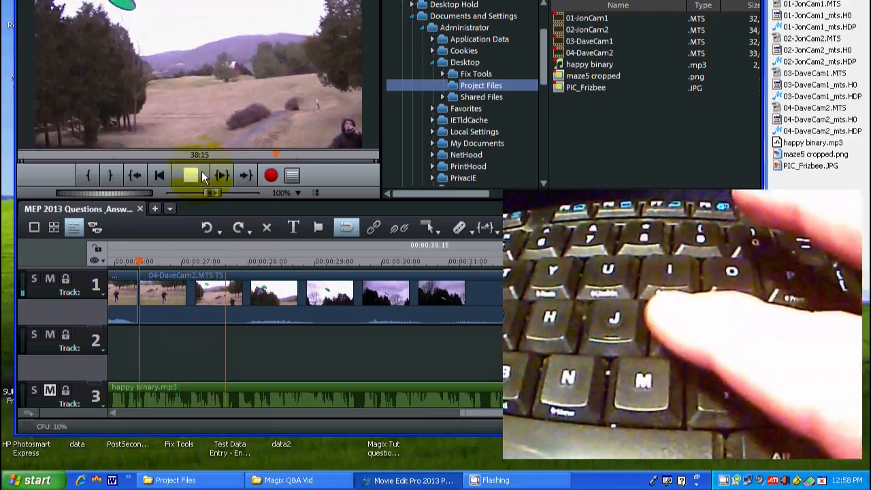
{"action": "left_click", "coordinate": [201, 171]}
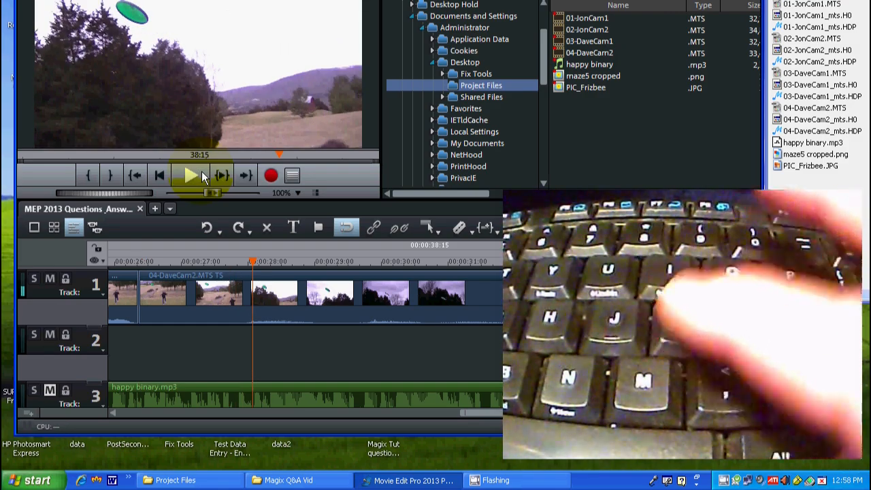
{"action": "left_click", "coordinate": [201, 170]}
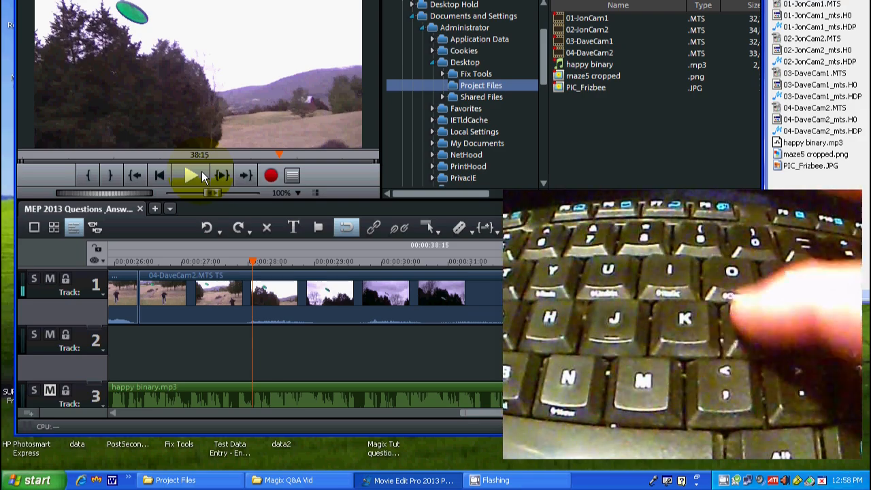
{"action": "left_click", "coordinate": [201, 171]}
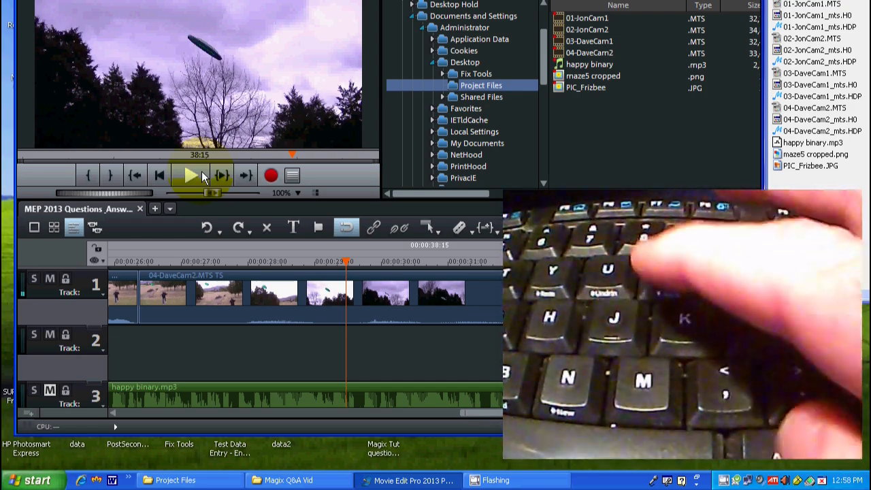
Step: Shuttle through the slow-motion 04-DaveCam2.MTS piece backwards and forwards at 1.00 times speed, stopping between direction changes
{"action": "key", "text": "j"}
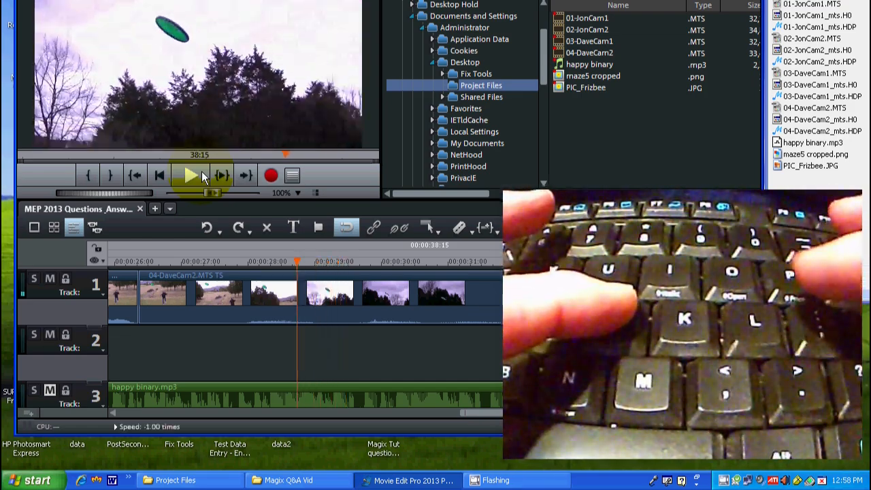
{"action": "key", "text": "k"}
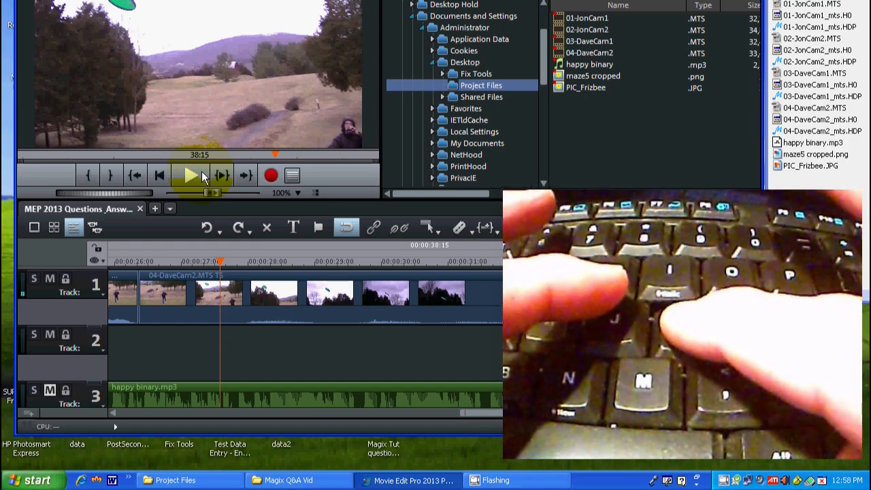
{"action": "key", "text": "l"}
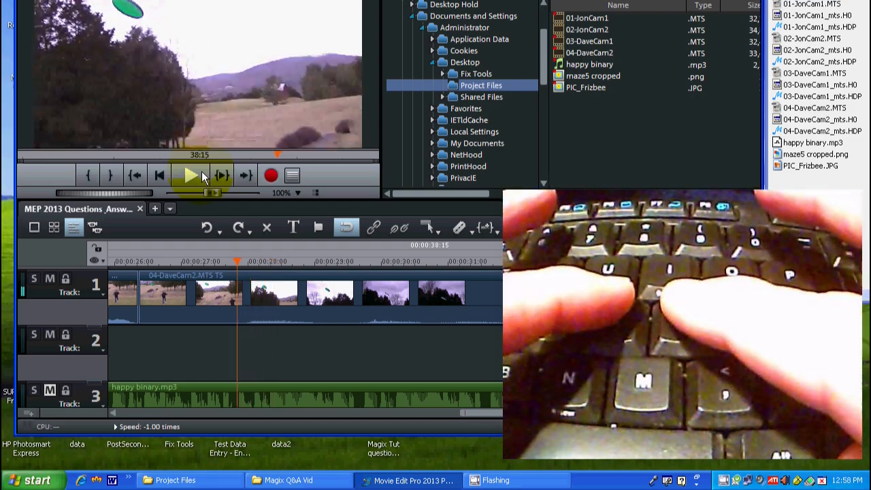
{"action": "key", "text": "k"}
{"action": "key", "text": "l"}
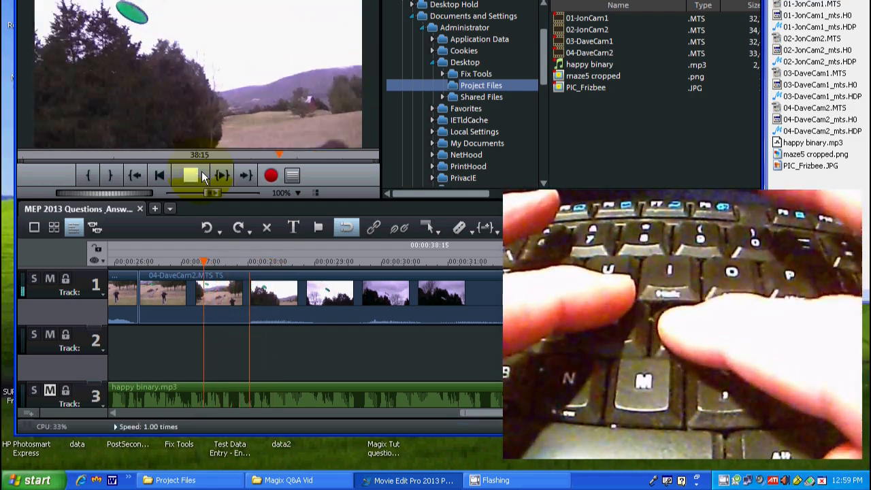
{"action": "key", "text": "k"}
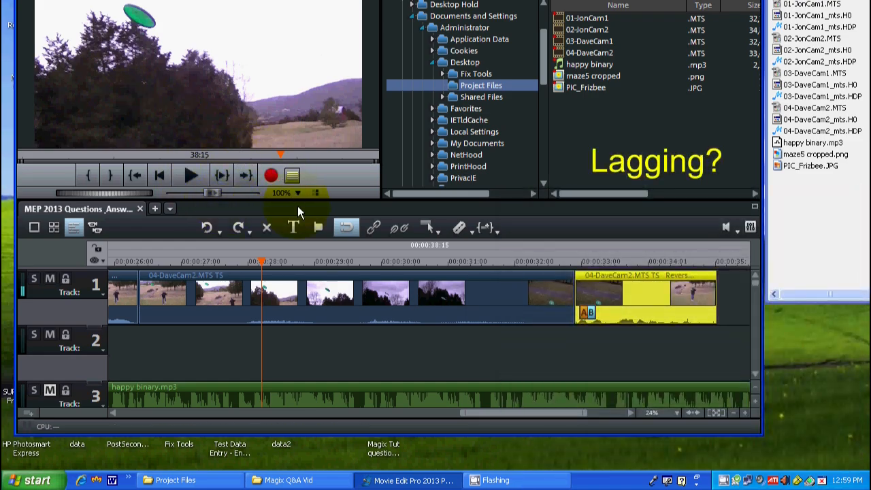
{"action": "left_click", "coordinate": [331, 292]}
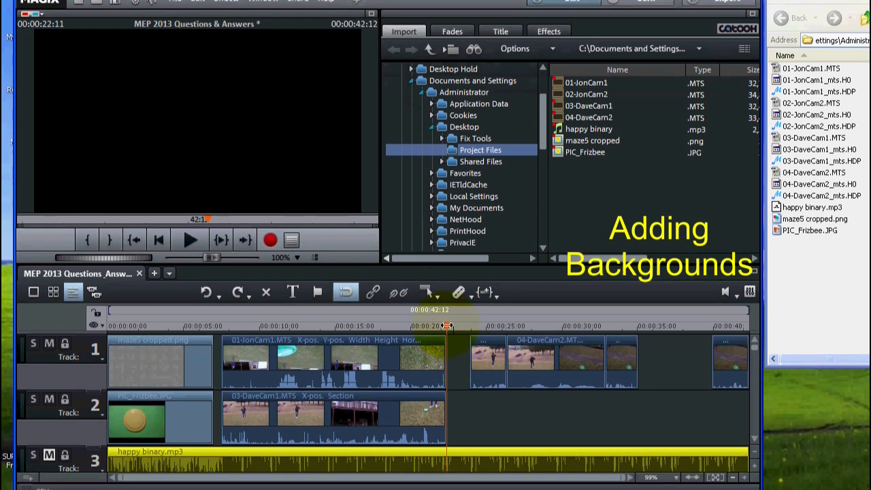
Step: Insert the Warm light background from the design elements as an independent object on track 2 at 00:00:22:11
{"action": "left_click", "coordinate": [446, 360]}
{"action": "left_click_drag", "start_coordinate": [445, 326], "coordinate": [447, 328]}
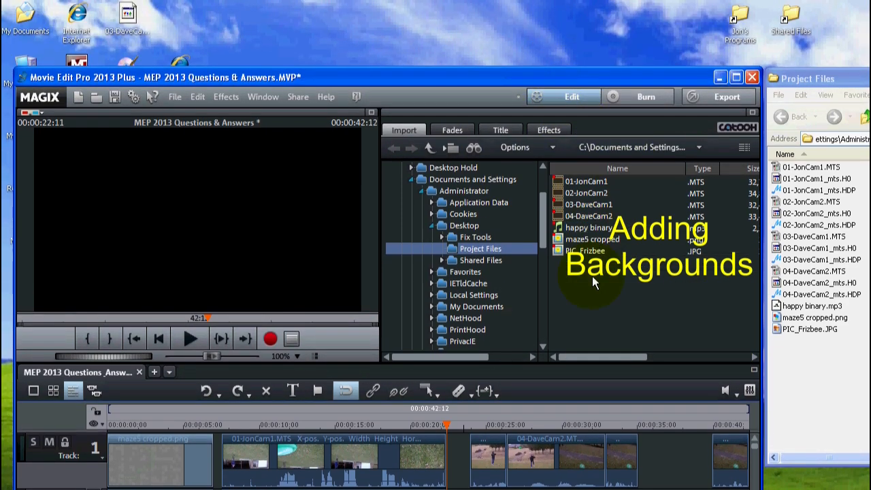
{"action": "left_click", "coordinate": [545, 131]}
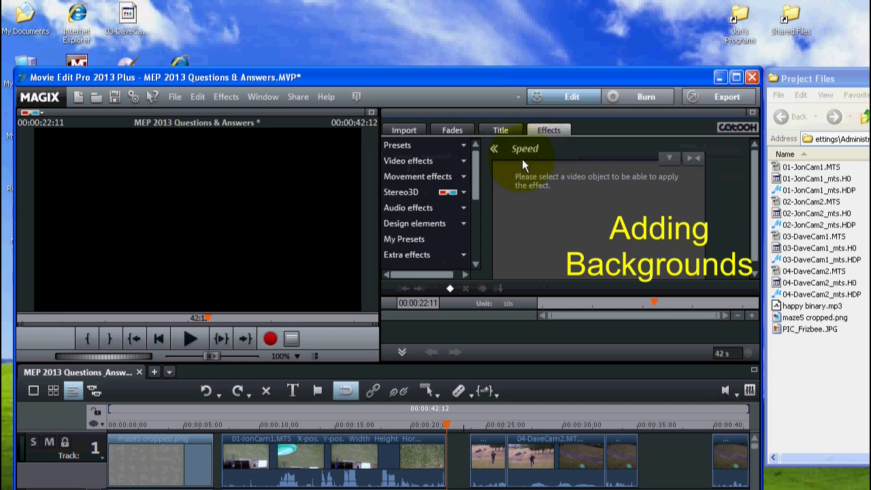
{"action": "left_click", "coordinate": [427, 224]}
{"action": "left_click_drag", "start_coordinate": [476, 183], "coordinate": [476, 203]}
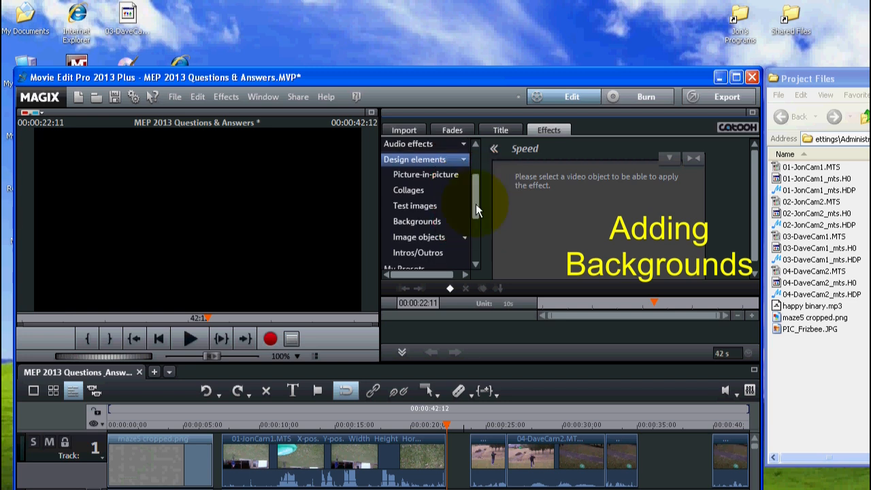
{"action": "left_click", "coordinate": [434, 225]}
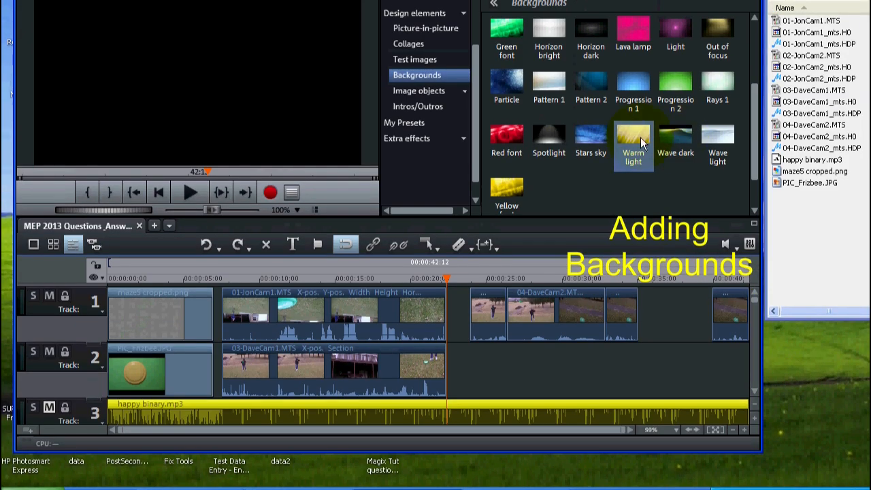
{"action": "left_click_drag", "start_coordinate": [627, 133], "coordinate": [480, 365]}
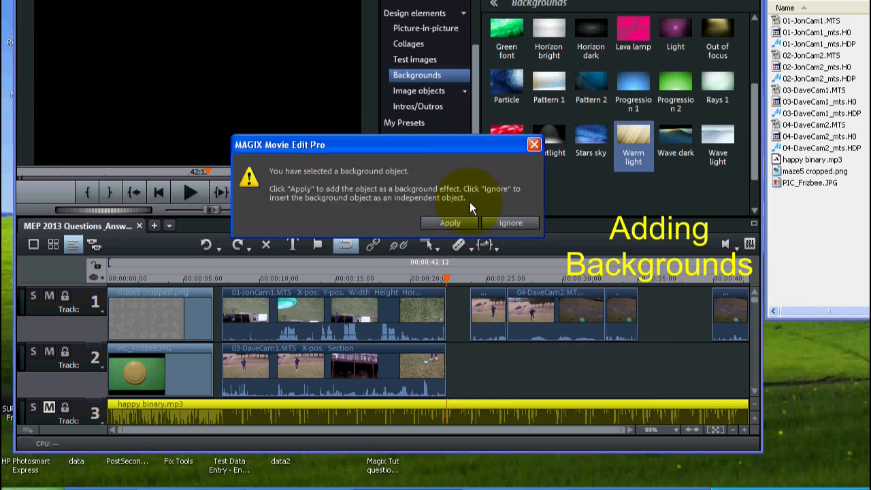
{"action": "left_click", "coordinate": [510, 223]}
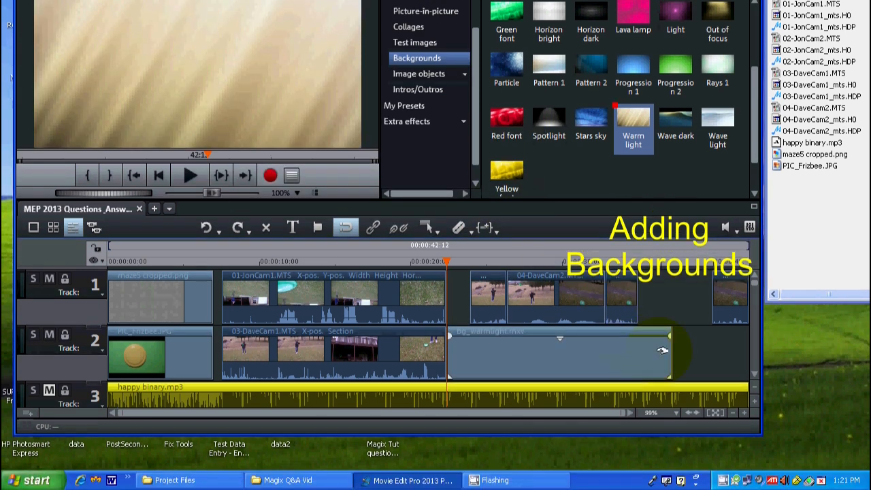
Step: Shorten the Warm light background, move it into the track 1 gap before the first 04-DaveCam2.MTS piece and play it back
{"action": "mouse_move", "coordinate": [670, 355]}
{"action": "left_mouse_down"}
{"action": "mouse_move", "coordinate": [472, 346]}
{"action": "mouse_move", "coordinate": [452, 300]}
{"action": "left_mouse_up"}
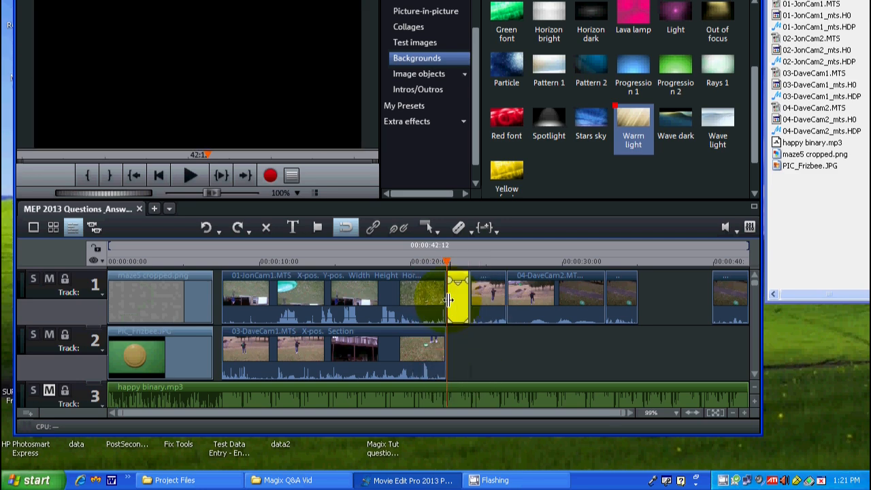
{"action": "left_click", "coordinate": [193, 175]}
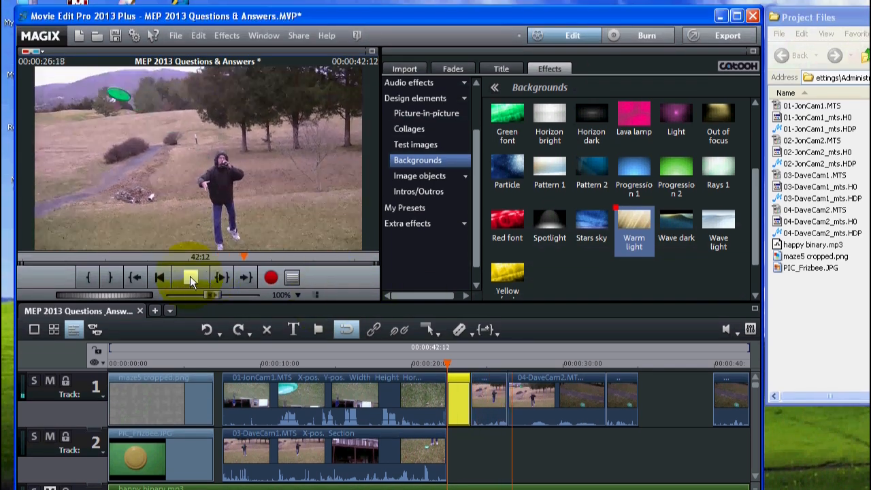
{"action": "left_click", "coordinate": [189, 276]}
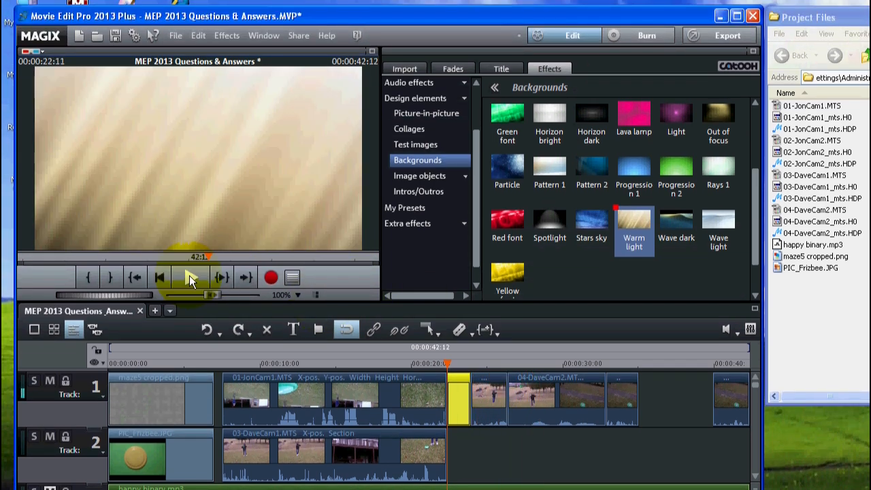
{"action": "left_click", "coordinate": [189, 276]}
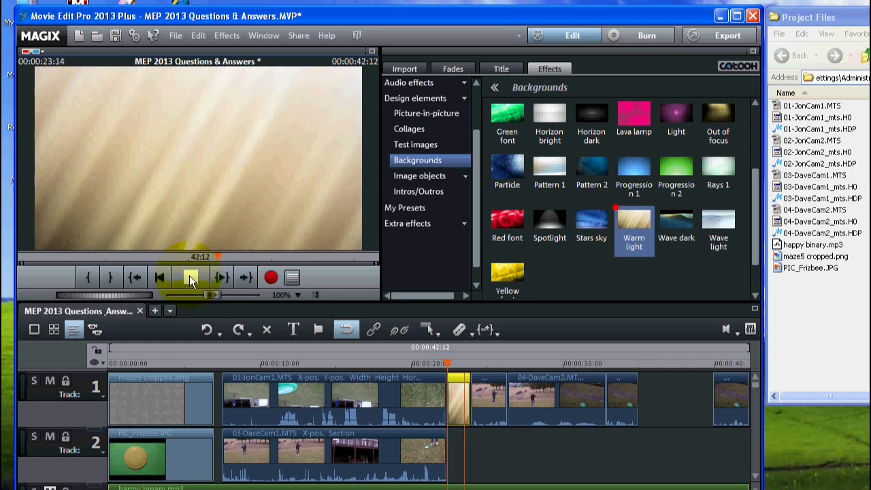
{"action": "left_click", "coordinate": [189, 275]}
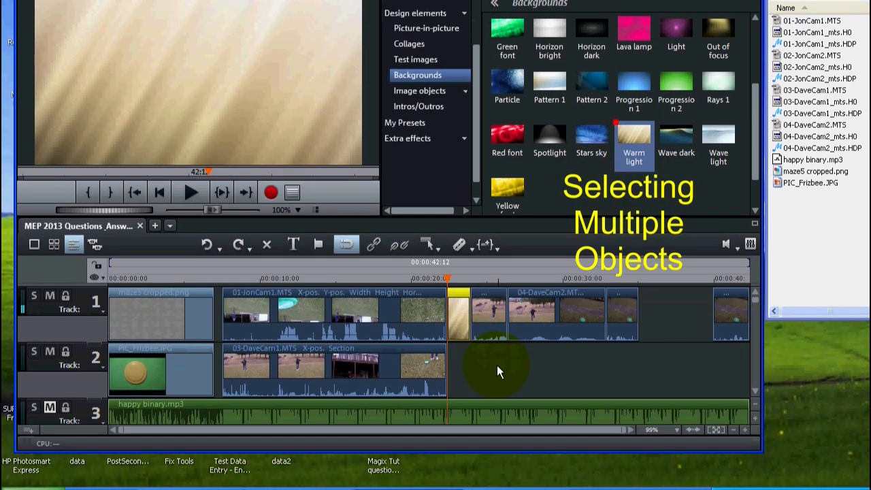
Step: Select the three adjoining 04-DaveCam2.MTS pieces on track 1 and move them together about 2 seconds later
{"action": "left_click_drag", "start_coordinate": [497, 400], "coordinate": [641, 325]}
{"action": "left_click_drag", "start_coordinate": [641, 286], "coordinate": [641, 286]}
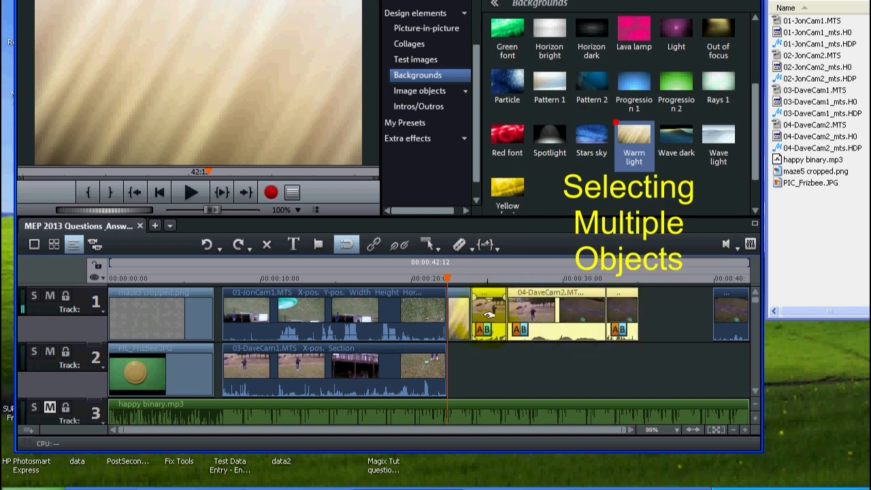
{"action": "left_click", "coordinate": [503, 362]}
{"action": "left_click", "coordinate": [497, 260]}
{"action": "left_click_drag", "start_coordinate": [498, 261], "coordinate": [492, 299]}
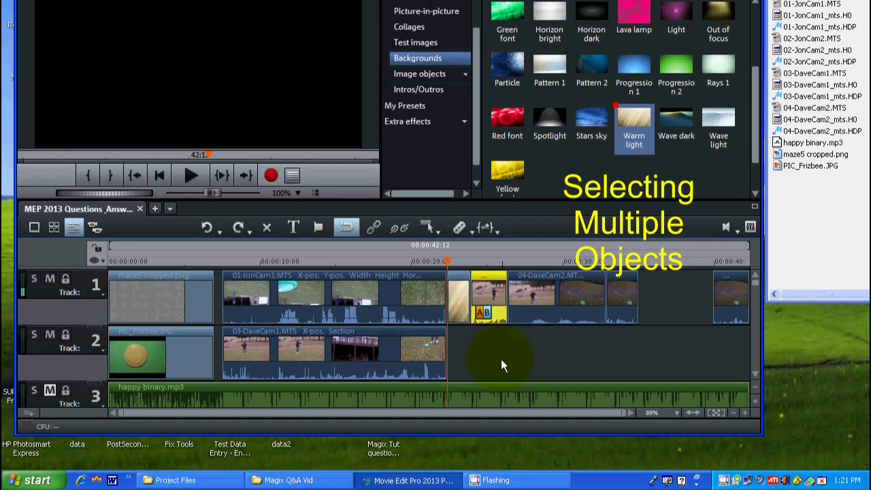
{"action": "left_click_drag", "start_coordinate": [484, 358], "coordinate": [646, 297]}
{"action": "left_click_drag", "start_coordinate": [487, 297], "coordinate": [517, 301]}
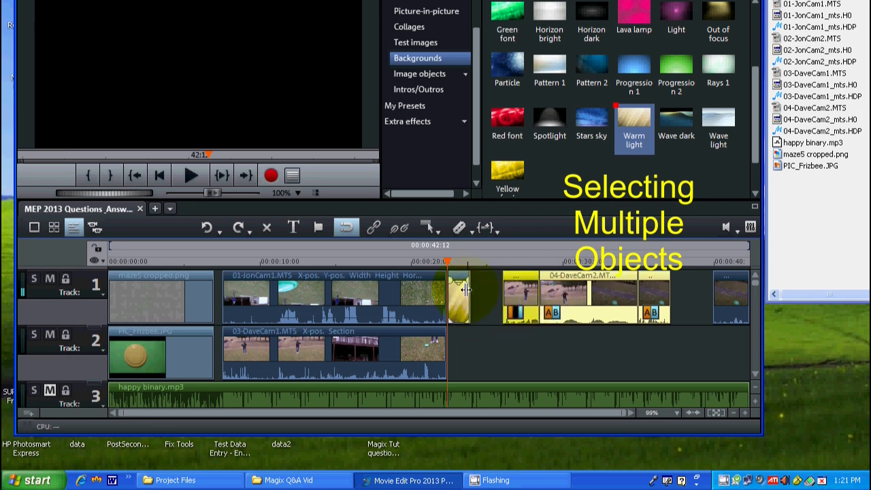
Step: Extend the end of the Warm light background on track 1 to about 24 seconds and play it back
{"action": "left_click_drag", "start_coordinate": [467, 291], "coordinate": [476, 294]}
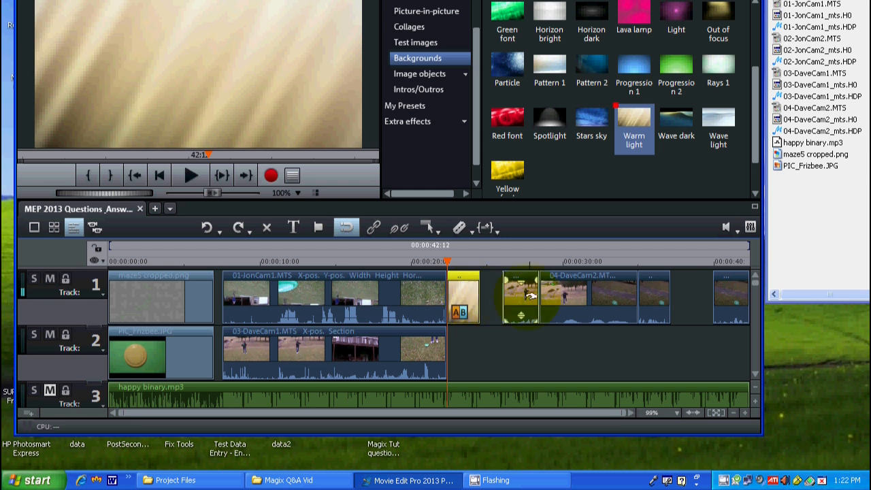
{"action": "left_click_drag", "start_coordinate": [478, 299], "coordinate": [473, 295]}
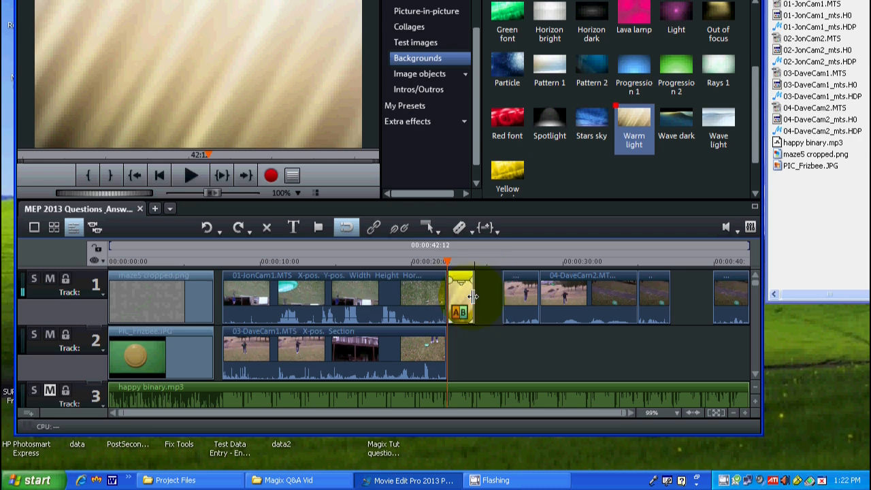
{"action": "left_click", "coordinate": [198, 176]}
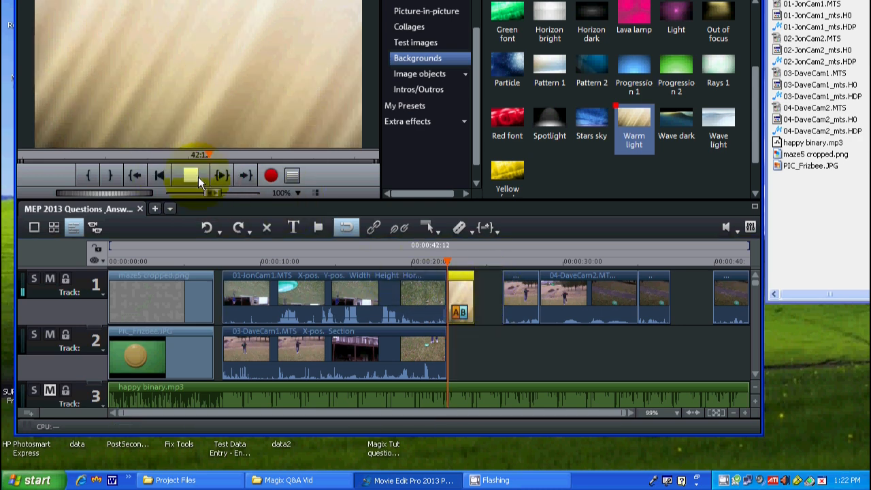
{"action": "left_click", "coordinate": [198, 176]}
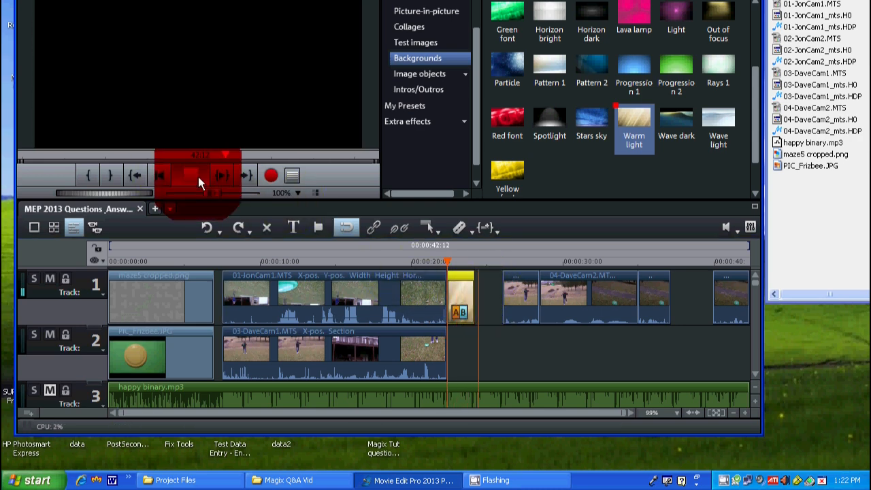
Step: Select the three adjoining 04-DaveCam2.MTS pieces on track 1 and move them against the end of the Warm light background
{"action": "left_click_drag", "start_coordinate": [510, 338], "coordinate": [688, 282]}
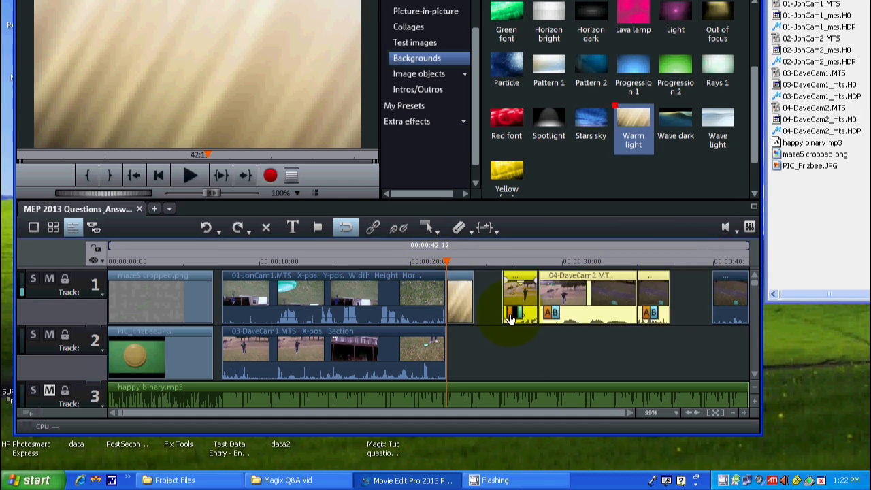
{"action": "left_click_drag", "start_coordinate": [521, 294], "coordinate": [493, 295]}
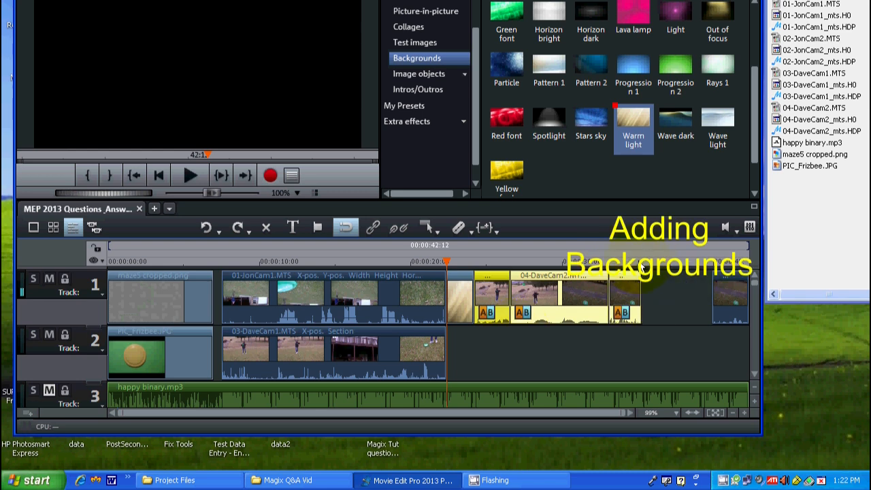
Step: Insert the Filmstrip background as an independent object on track 2, with the playhead at the end of the moved pieces
{"action": "left_click", "coordinate": [640, 261]}
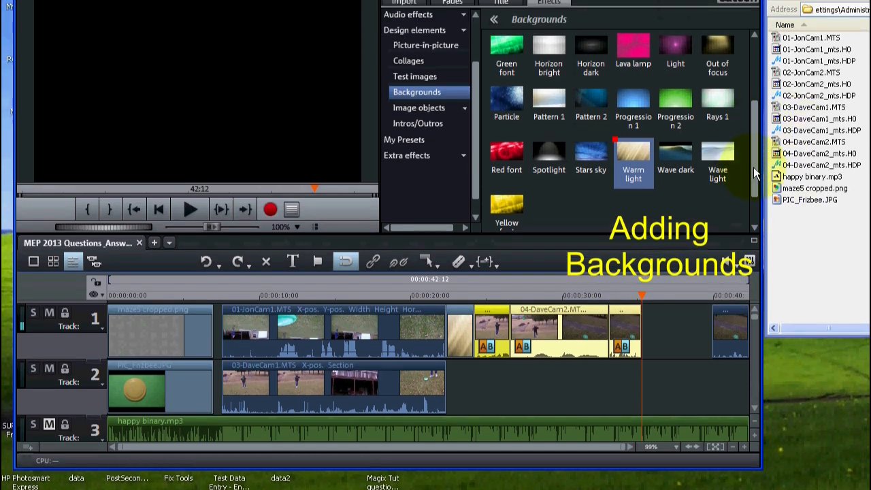
{"action": "left_click_drag", "start_coordinate": [754, 134], "coordinate": [740, 146]}
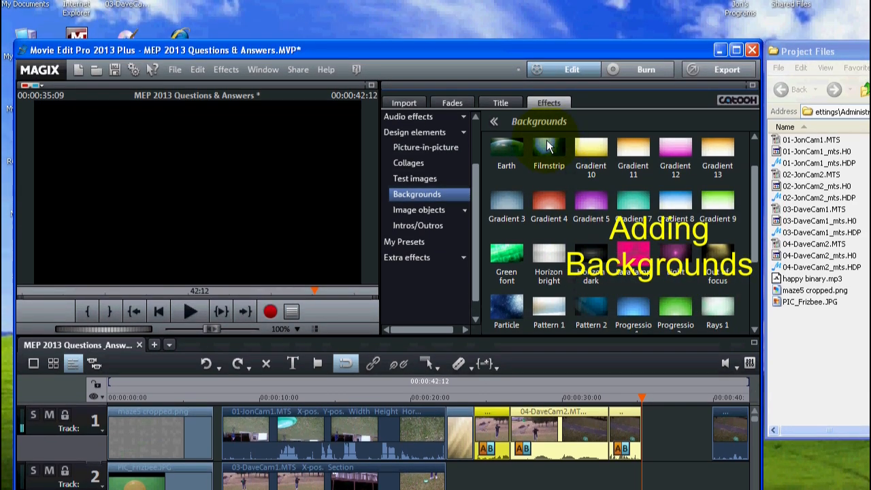
{"action": "left_click_drag", "start_coordinate": [546, 139], "coordinate": [564, 474]}
{"action": "left_click_drag", "start_coordinate": [563, 391], "coordinate": [721, 354]}
{"action": "left_click_drag", "start_coordinate": [719, 315], "coordinate": [496, 341]}
{"action": "left_click", "coordinate": [515, 202]}
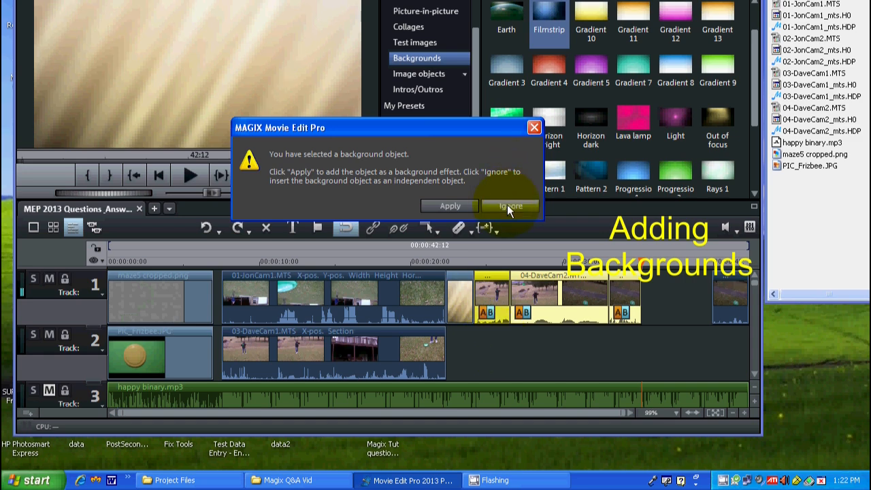
{"action": "left_click", "coordinate": [485, 394]}
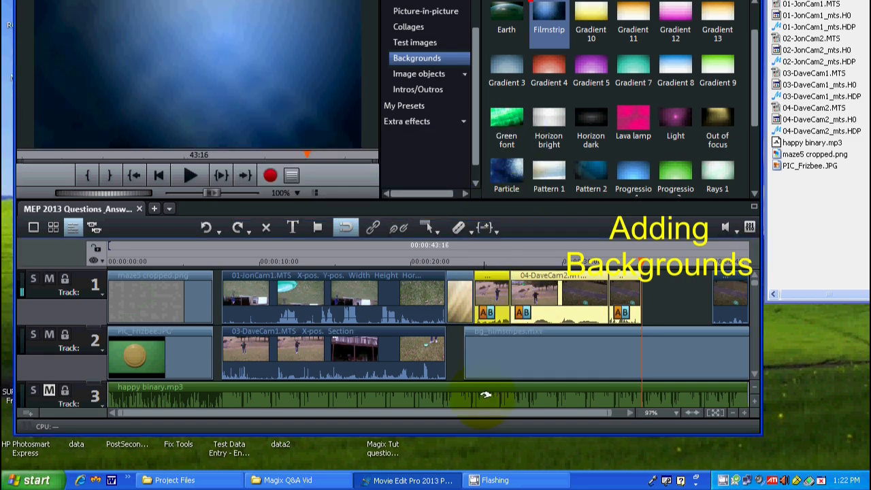
Step: Shorten the Filmstrip background, fit it into the track 1 gap before the last 04-DaveCam2.MTS piece and play it back
{"action": "left_click", "coordinate": [472, 353]}
{"action": "left_click_drag", "start_coordinate": [472, 353], "coordinate": [588, 357]}
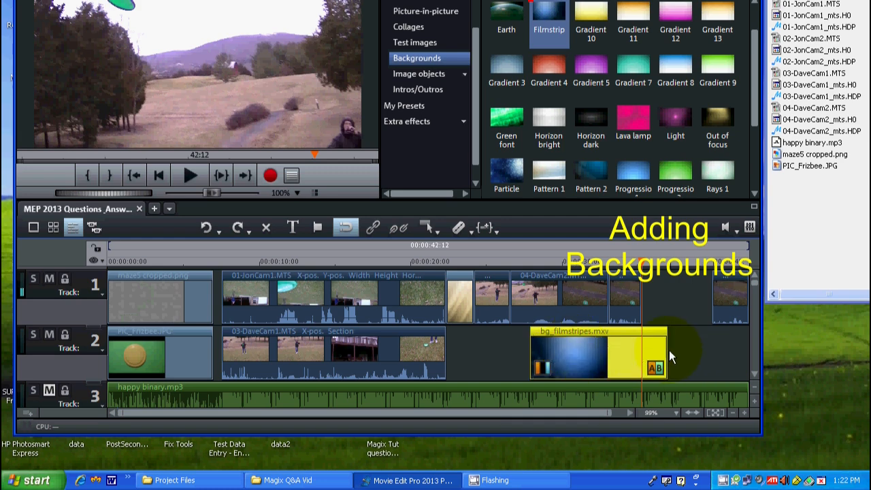
{"action": "left_click_drag", "start_coordinate": [664, 347], "coordinate": [617, 347]}
{"action": "left_click", "coordinate": [562, 350]}
{"action": "left_click_drag", "start_coordinate": [561, 350], "coordinate": [673, 350]}
{"action": "left_click_drag", "start_coordinate": [728, 351], "coordinate": [663, 303]}
{"action": "left_click", "coordinate": [190, 176]}
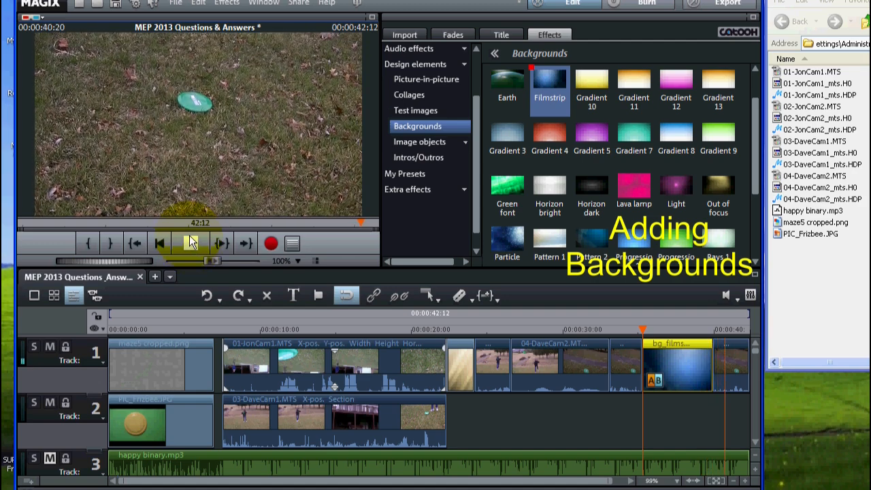
{"action": "left_click", "coordinate": [192, 243]}
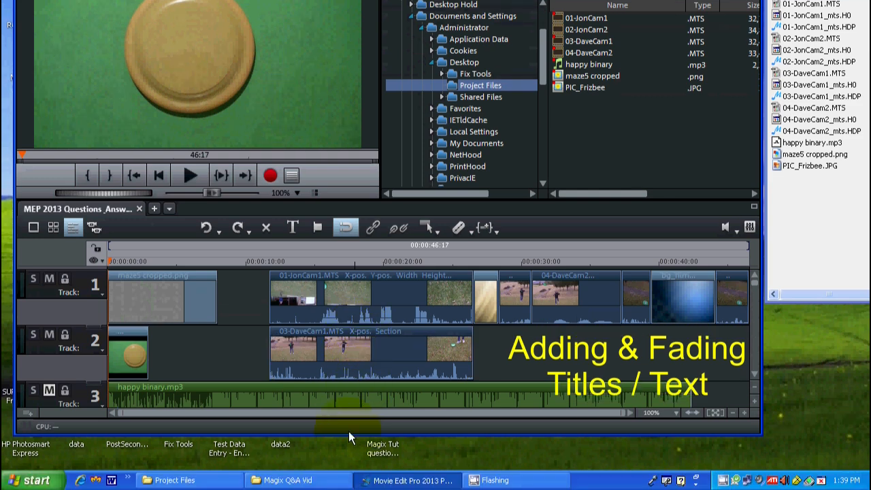
Step: Place the playhead at 00:00:46:17 after the last clip on track 1 and set the title font size to 44
{"action": "left_click", "coordinate": [396, 420]}
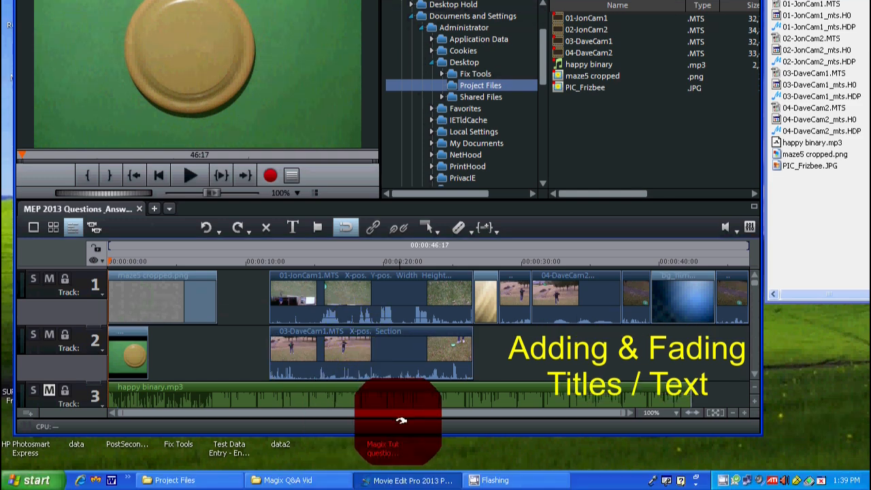
{"action": "left_click", "coordinate": [731, 411]}
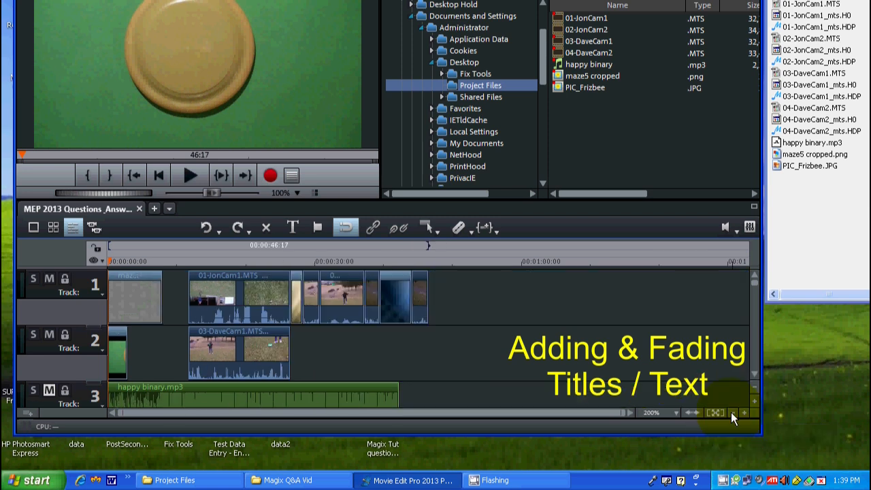
{"action": "left_click", "coordinate": [429, 262]}
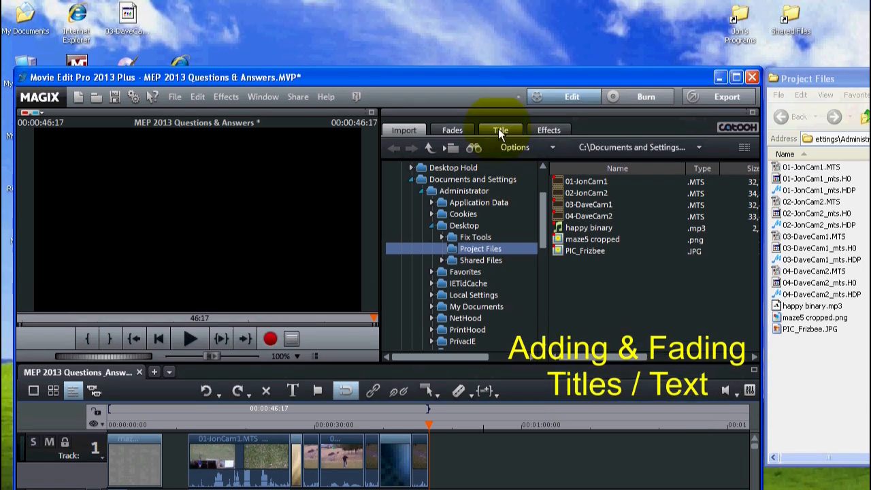
{"action": "left_click", "coordinate": [499, 102]}
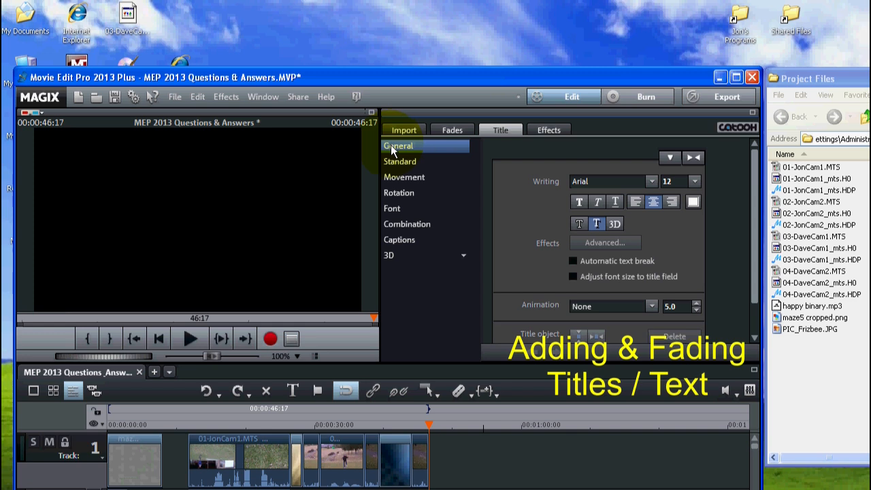
{"action": "left_click", "coordinate": [693, 182]}
{"action": "left_click_drag", "start_coordinate": [696, 295], "coordinate": [691, 267]}
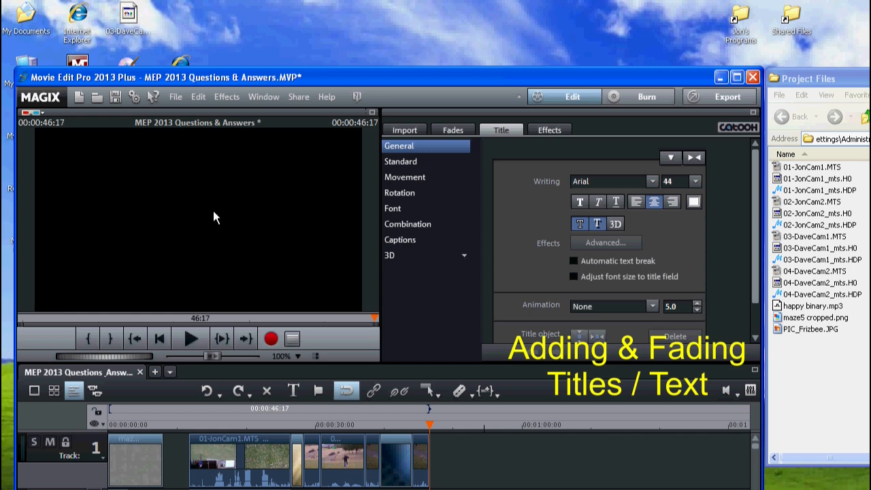
Step: Add a title reading "The End" and position it in the middle of the video frame
{"action": "left_click", "coordinate": [214, 218]}
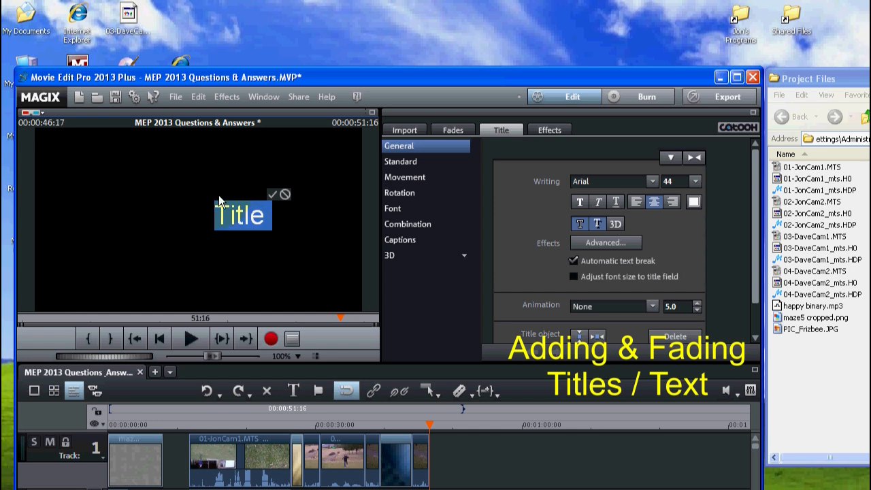
{"action": "left_click_drag", "start_coordinate": [269, 215], "coordinate": [198, 211]}
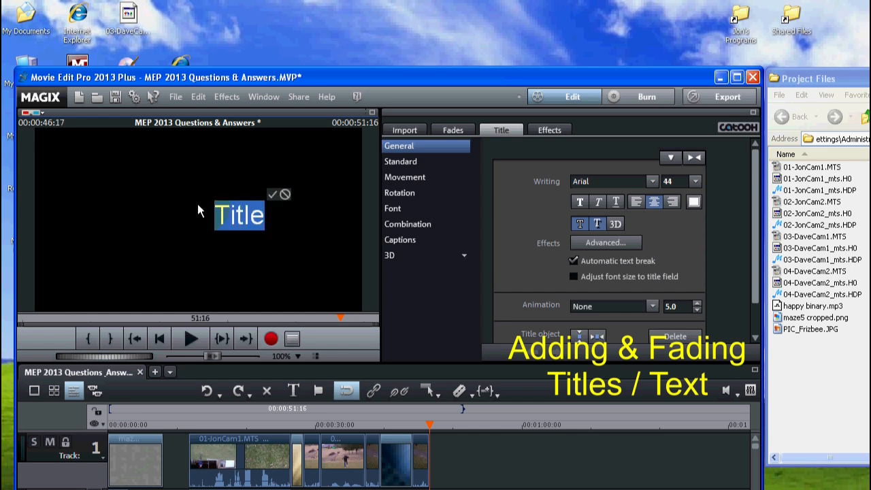
{"action": "type", "text": "The "}
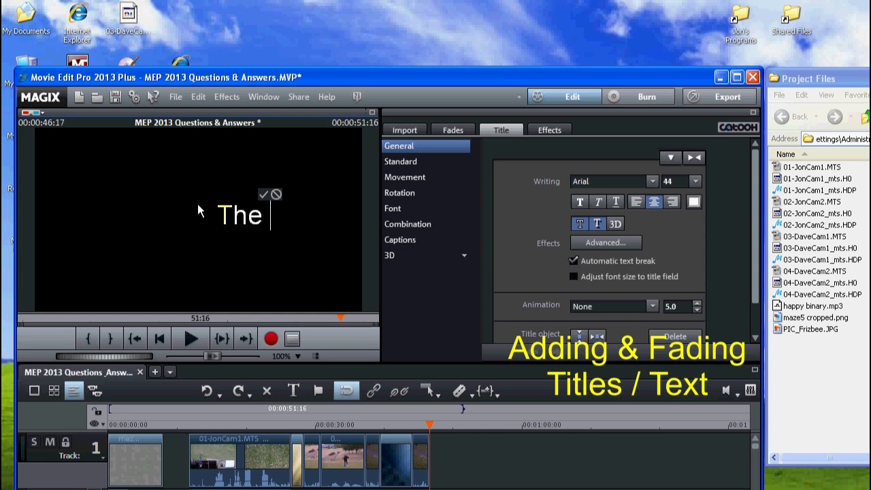
{"action": "type", "text": "En"}
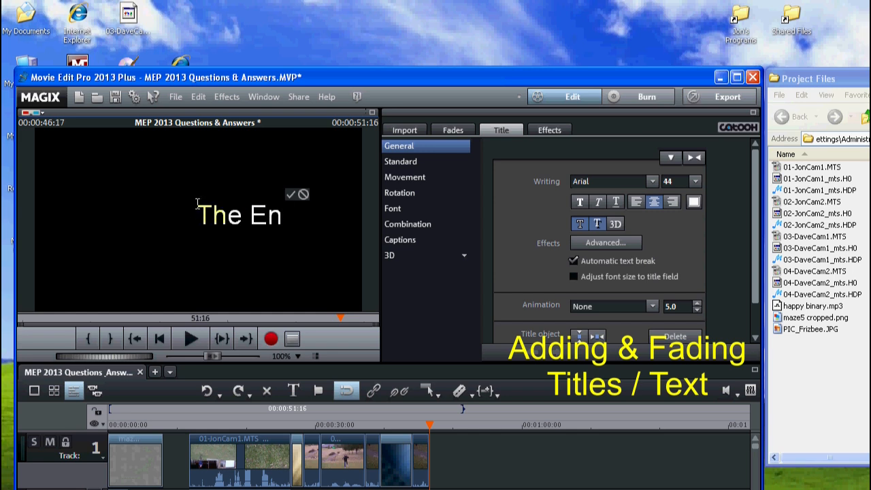
{"action": "type", "text": "d"}
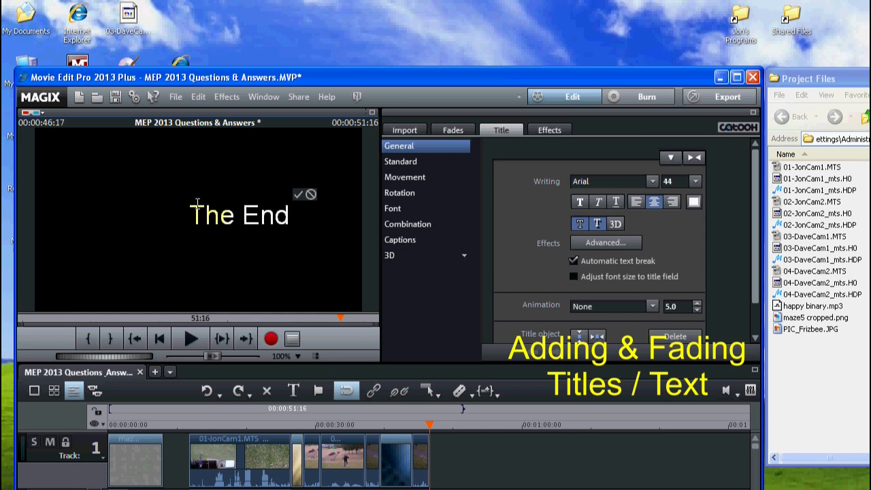
{"action": "left_click", "coordinate": [298, 195]}
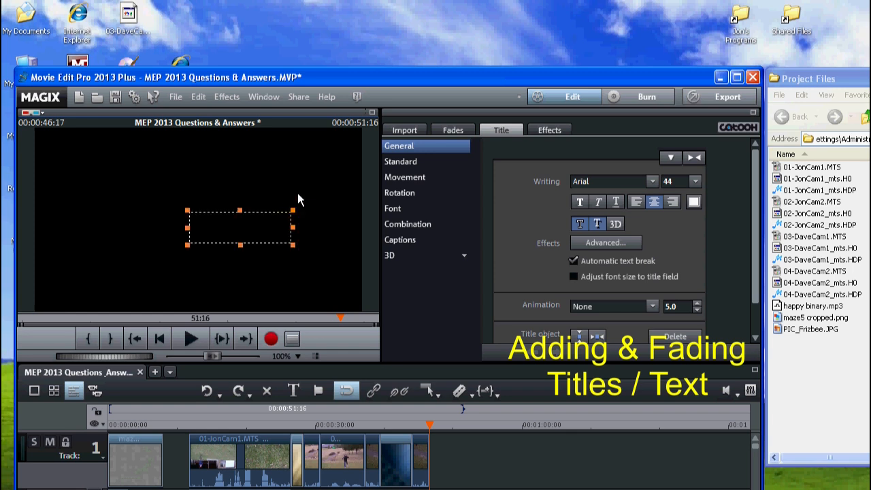
{"action": "left_click_drag", "start_coordinate": [262, 229], "coordinate": [221, 218]}
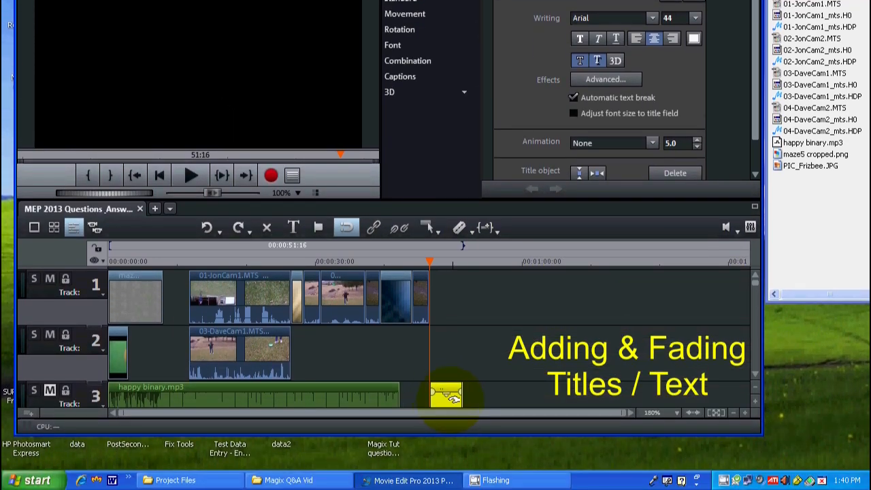
Step: Move the title object from track 3 up to track 1 directly after the last clip and play it back
{"action": "left_click", "coordinate": [449, 406]}
{"action": "left_click_drag", "start_coordinate": [453, 396], "coordinate": [449, 314]}
{"action": "left_click", "coordinate": [187, 175]}
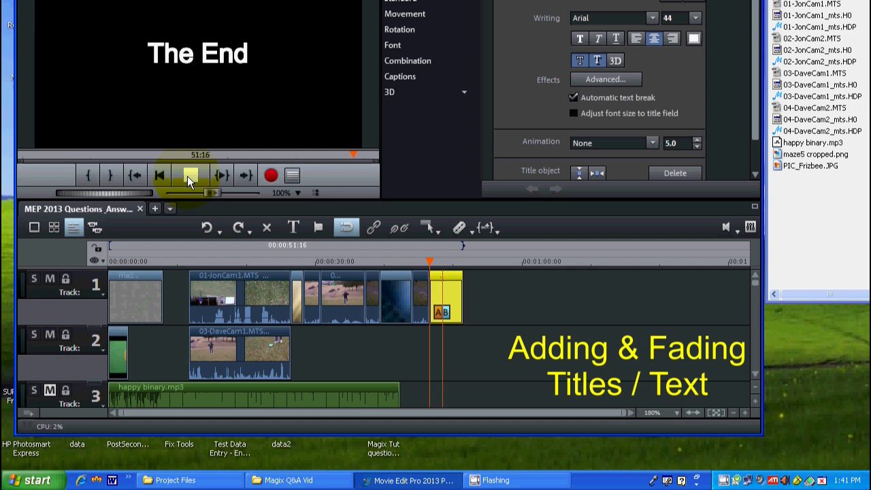
{"action": "left_click", "coordinate": [187, 176]}
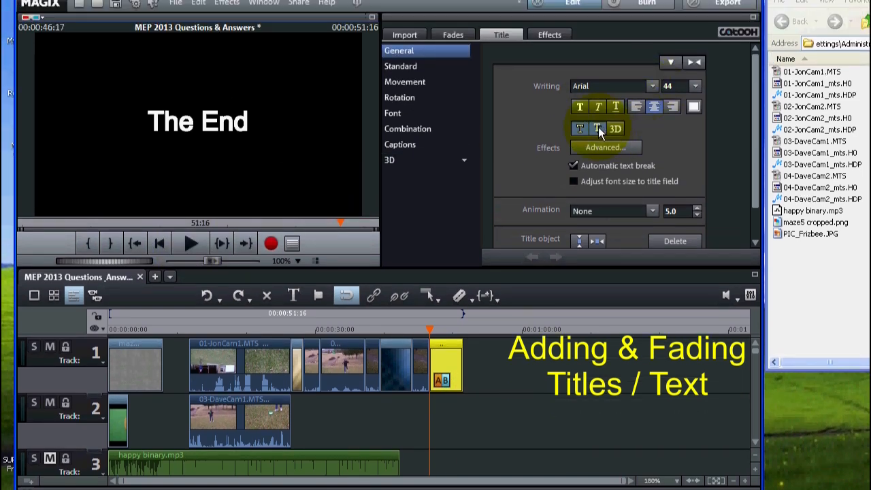
Step: Toggle the title's shadow and outline effects off and on again, and make the text italic
{"action": "left_click", "coordinate": [598, 126]}
{"action": "left_click", "coordinate": [579, 128]}
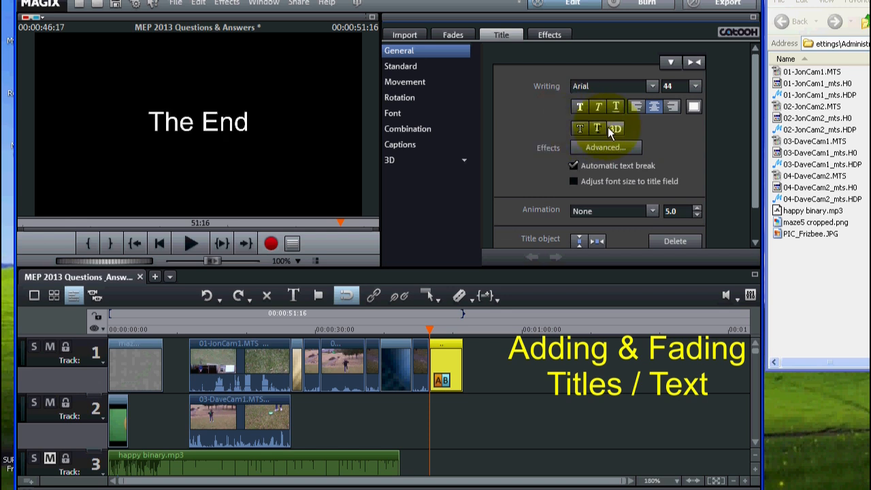
{"action": "left_click", "coordinate": [597, 129]}
{"action": "left_click", "coordinate": [596, 128]}
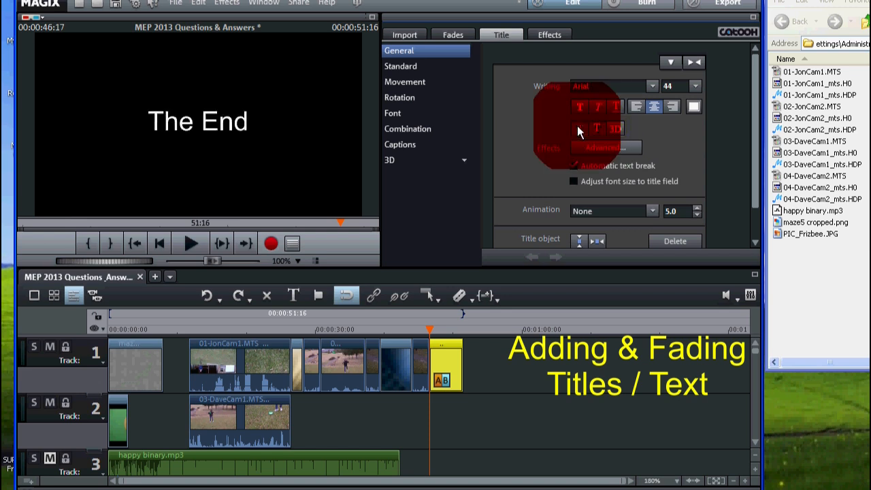
{"action": "left_click", "coordinate": [597, 106]}
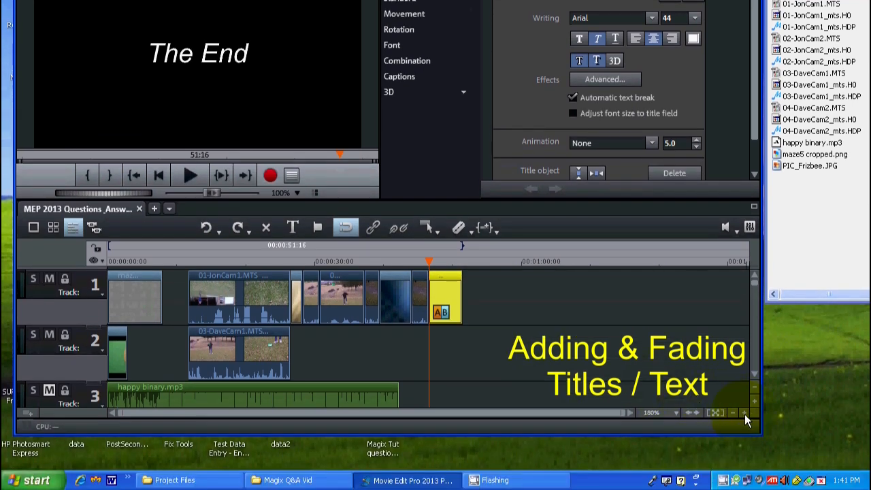
Step: Give the "The End" title a fade-in and a fade-out of about 0.7 seconds each and play it back
{"action": "left_click", "coordinate": [744, 413]}
{"action": "left_click", "coordinate": [744, 413]}
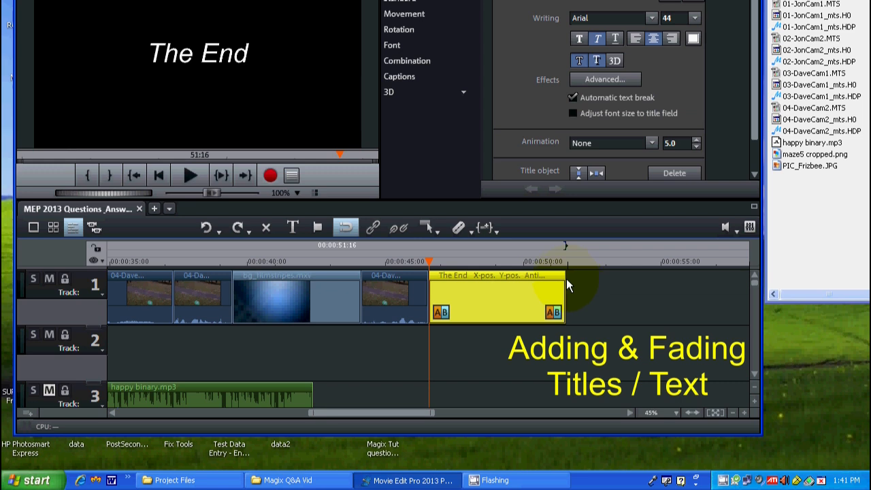
{"action": "left_click", "coordinate": [431, 280]}
{"action": "left_click_drag", "start_coordinate": [432, 280], "coordinate": [447, 287]}
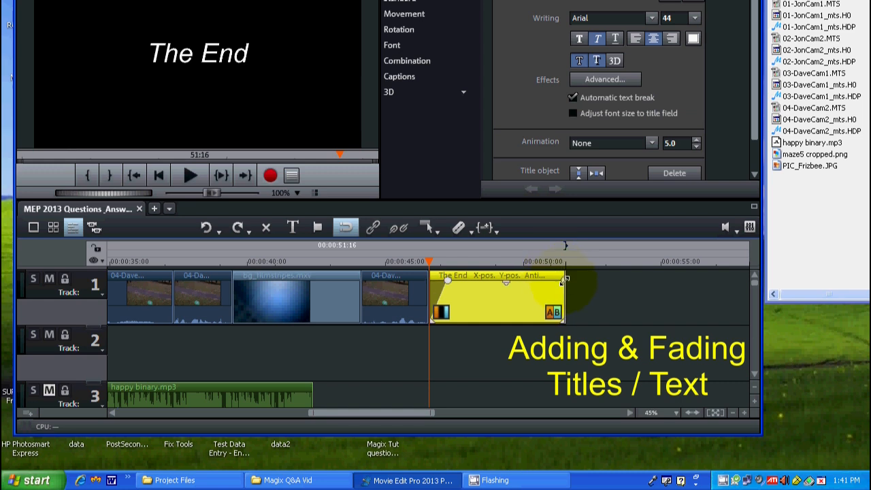
{"action": "left_click_drag", "start_coordinate": [563, 276], "coordinate": [542, 273]}
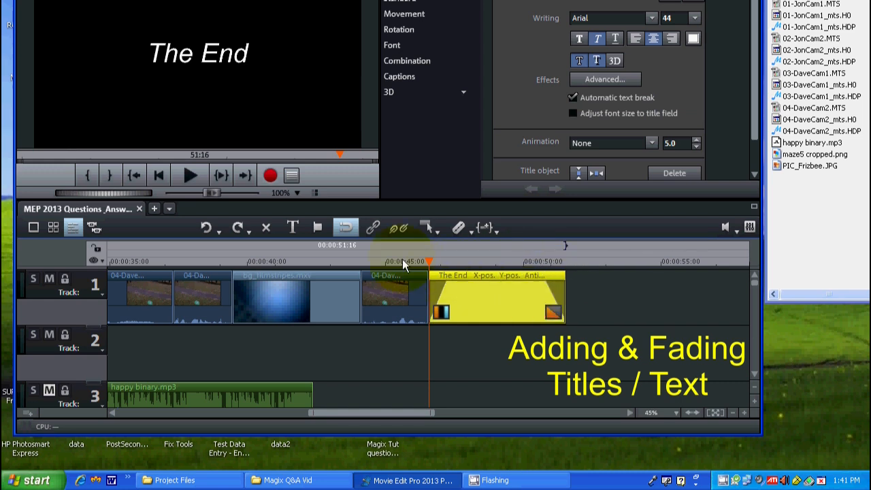
{"action": "left_click", "coordinate": [191, 178]}
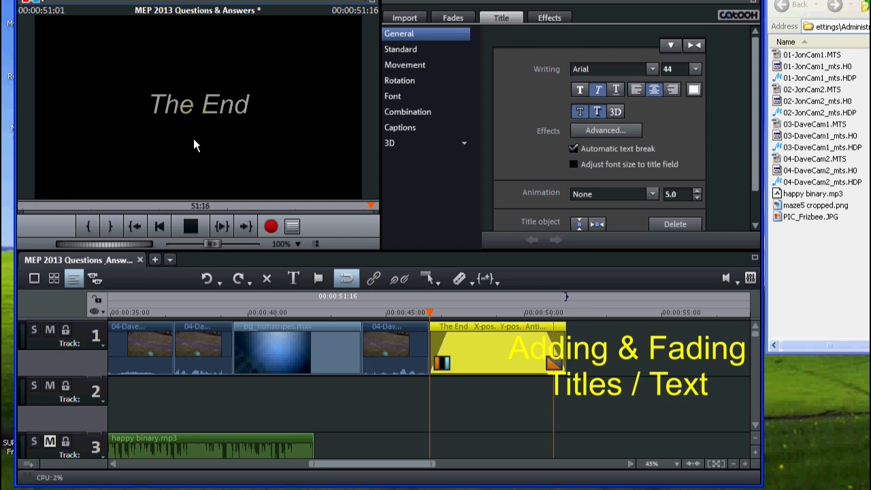
{"action": "left_click", "coordinate": [190, 226]}
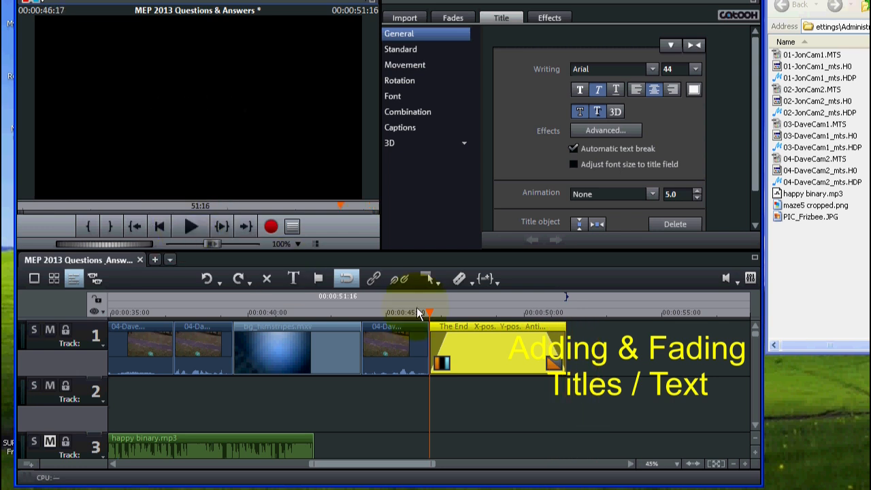
Step: Lengthen the title's fade-in and fade-out to about 1 second each and play it back
{"action": "left_click", "coordinate": [448, 331]}
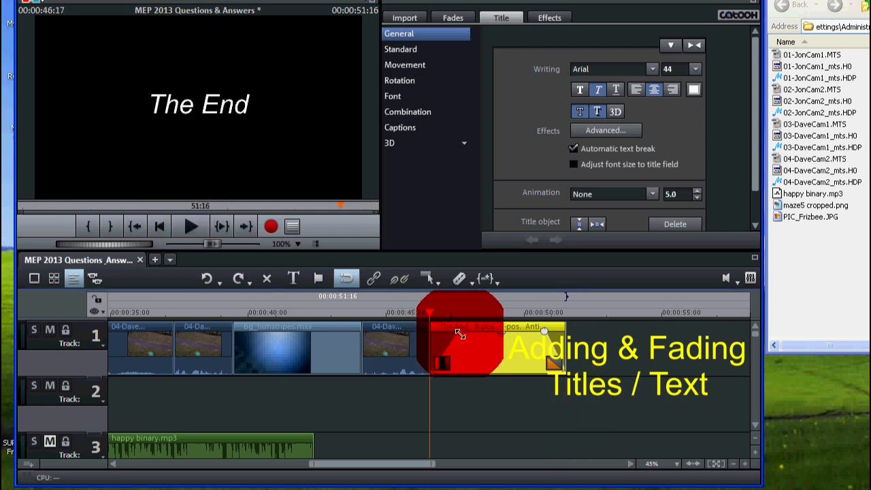
{"action": "left_click_drag", "start_coordinate": [542, 331], "coordinate": [534, 331]}
{"action": "left_click_drag", "start_coordinate": [464, 338], "coordinate": [452, 334]}
{"action": "left_click", "coordinate": [187, 226]}
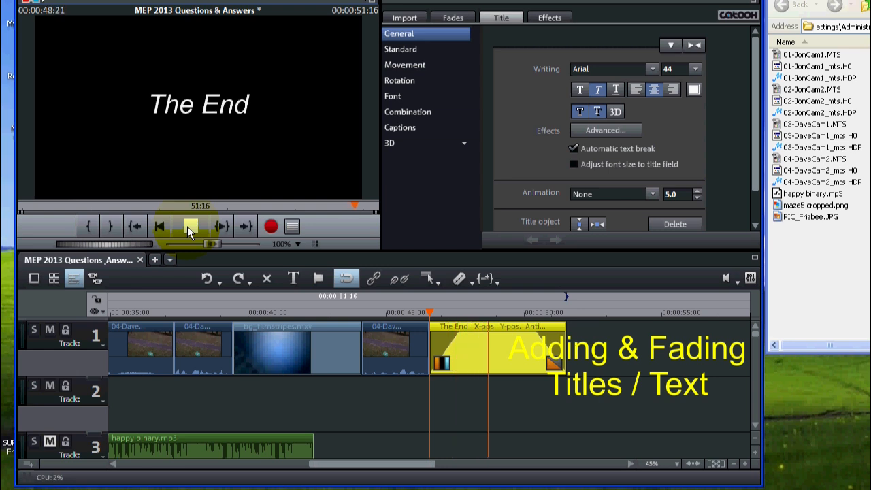
{"action": "left_click", "coordinate": [187, 227]}
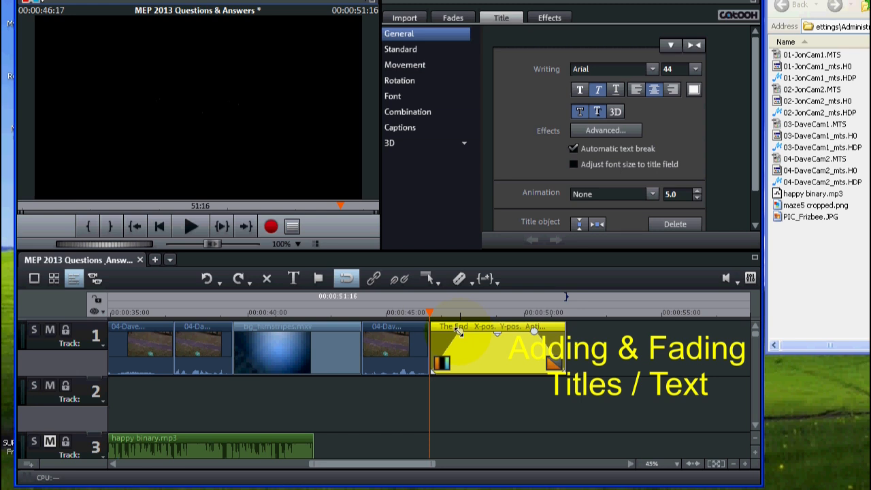
Step: Extend the title's fade-in to about 1.7 seconds and its fade-out to about 2 seconds
{"action": "left_click", "coordinate": [468, 331]}
{"action": "left_click_drag", "start_coordinate": [532, 330], "coordinate": [511, 327]}
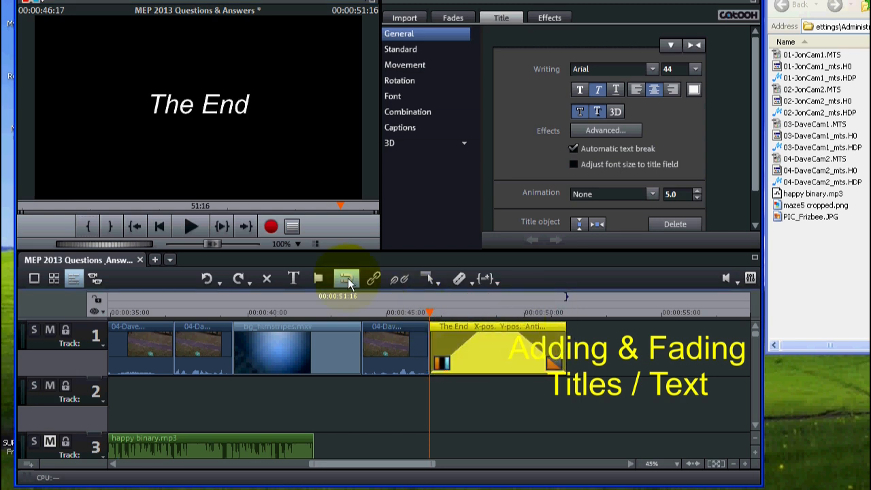
Step: Play back the "The End" title to check its fade-in and fade-out
{"action": "left_click", "coordinate": [187, 229]}
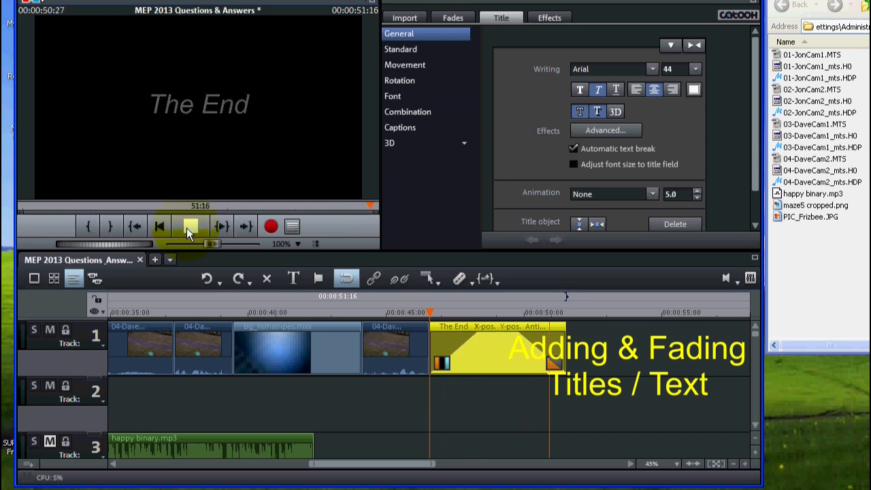
{"action": "left_click", "coordinate": [190, 225]}
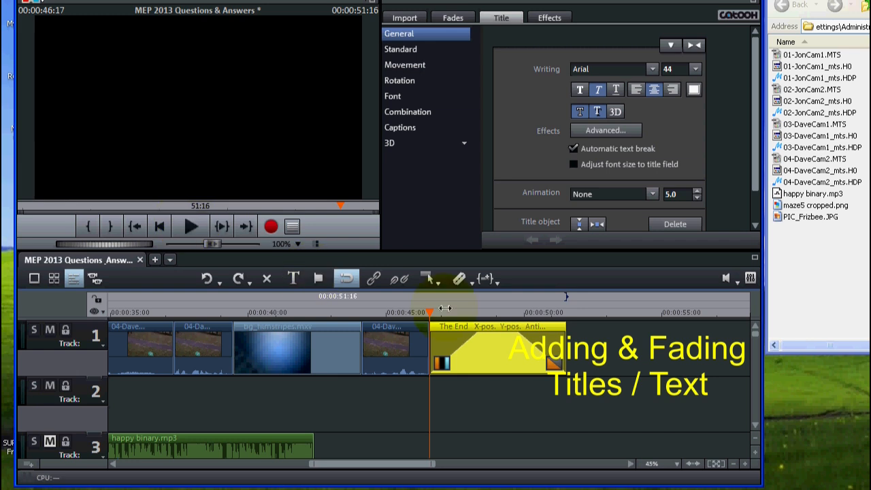
{"action": "left_click", "coordinate": [505, 358]}
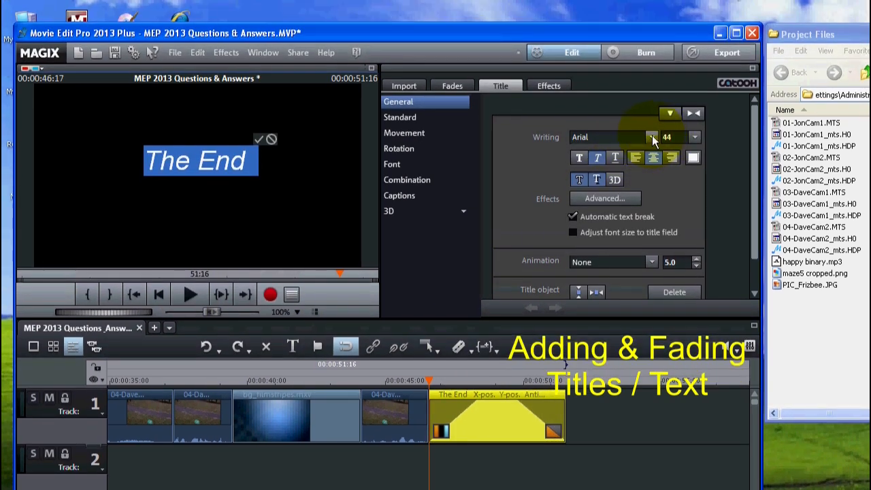
{"action": "left_click", "coordinate": [651, 119]}
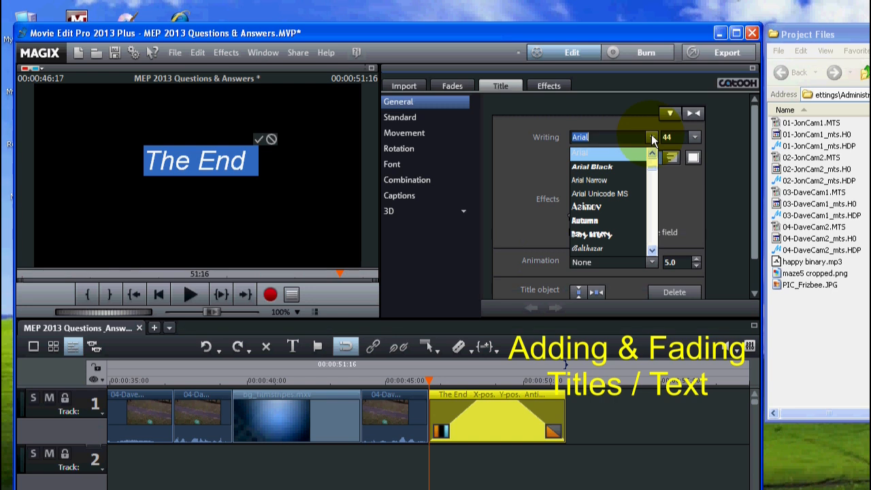
{"action": "left_click", "coordinate": [617, 234]}
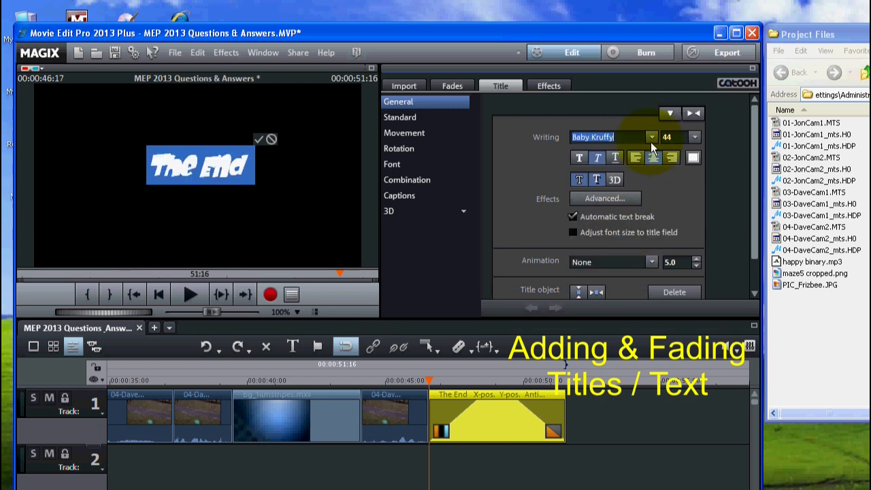
{"action": "left_click", "coordinate": [651, 137]}
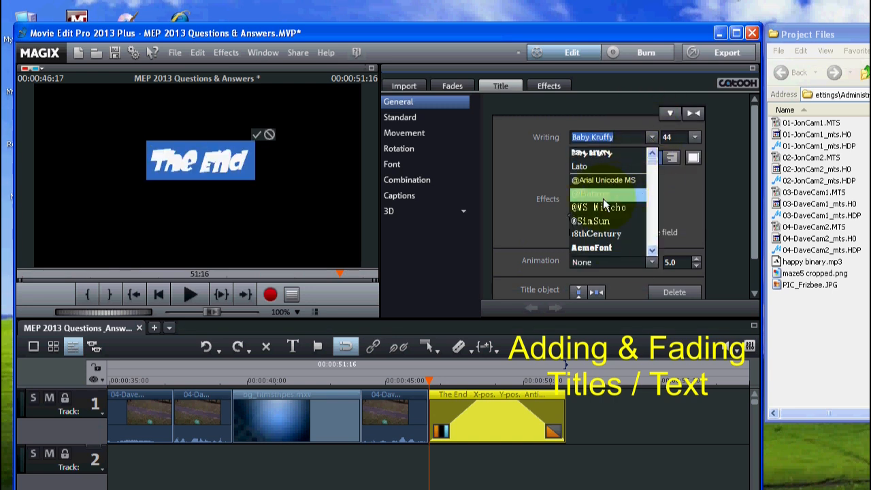
{"action": "left_click", "coordinate": [602, 198]}
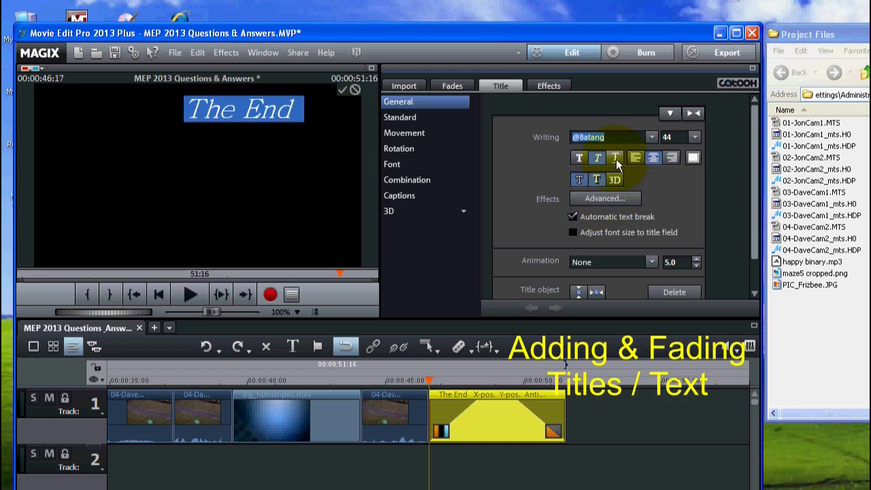
{"action": "left_click", "coordinate": [651, 138]}
{"action": "left_click", "coordinate": [617, 209]}
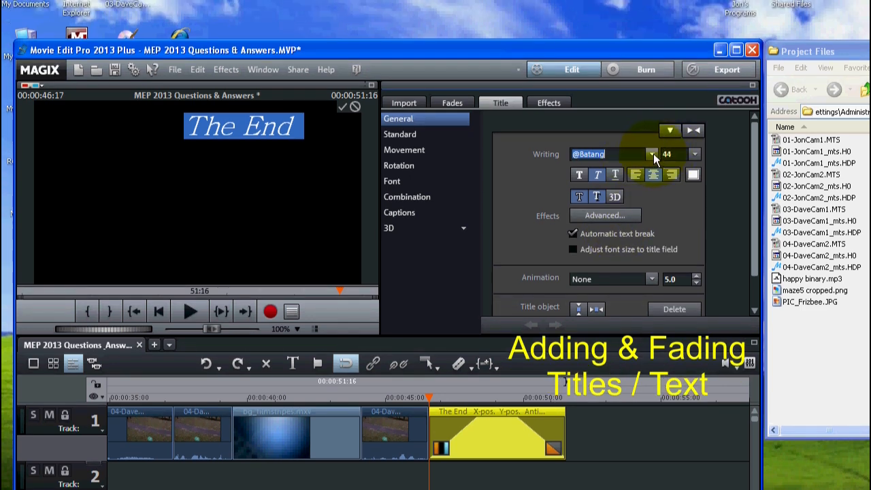
{"action": "left_click", "coordinate": [651, 154]}
{"action": "left_click", "coordinate": [624, 255]}
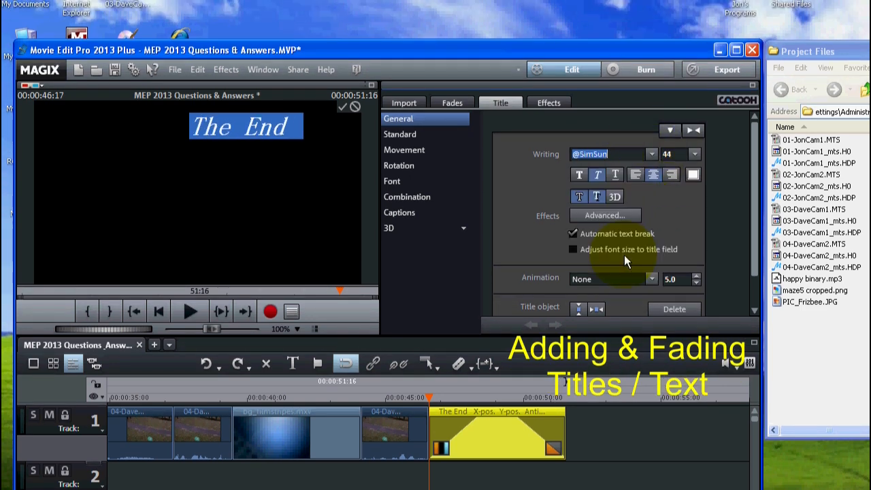
Step: Set the "The End" title's font to 18thCentury at size 72 and play it back
{"action": "left_click", "coordinate": [650, 155]}
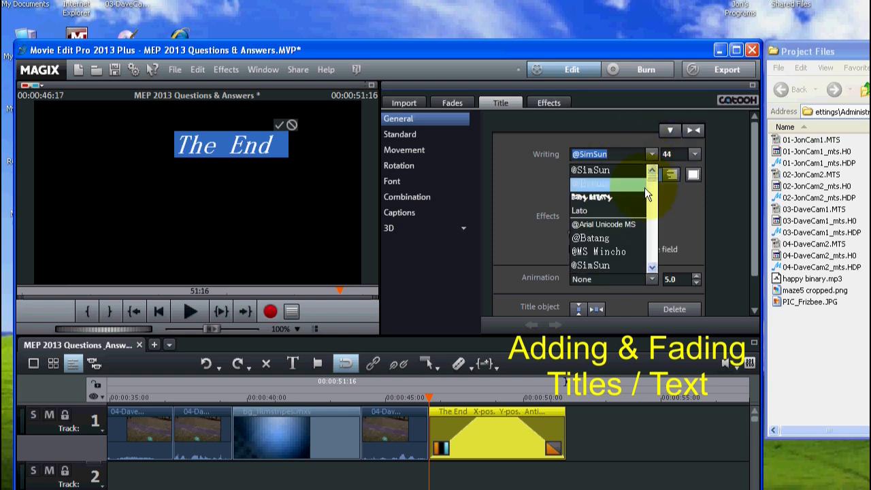
{"action": "scroll", "coordinate": [645, 187], "scroll_direction": "down", "scroll_amount": 3}
{"action": "scroll", "coordinate": [642, 190], "scroll_direction": "up", "scroll_amount": 3}
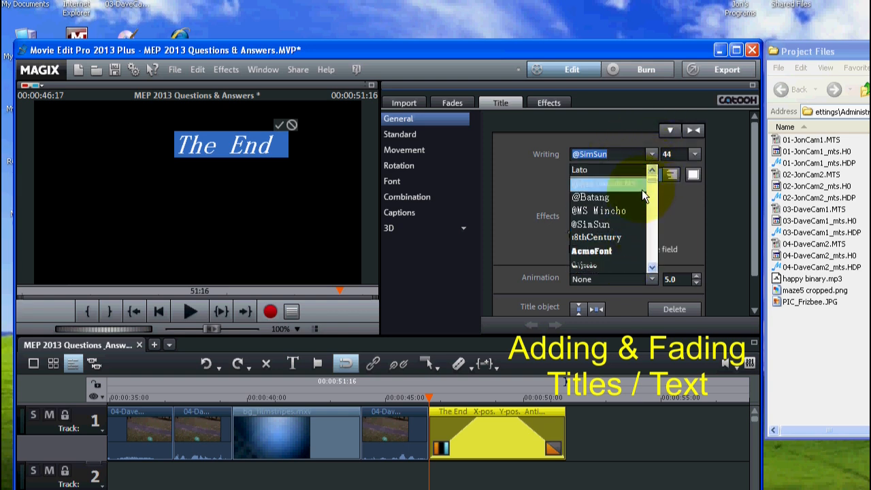
{"action": "left_click", "coordinate": [607, 235]}
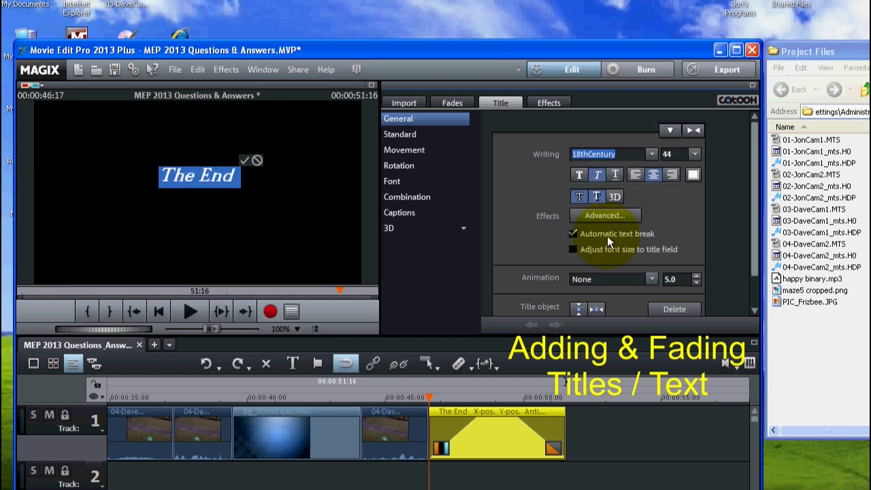
{"action": "left_click", "coordinate": [692, 154]}
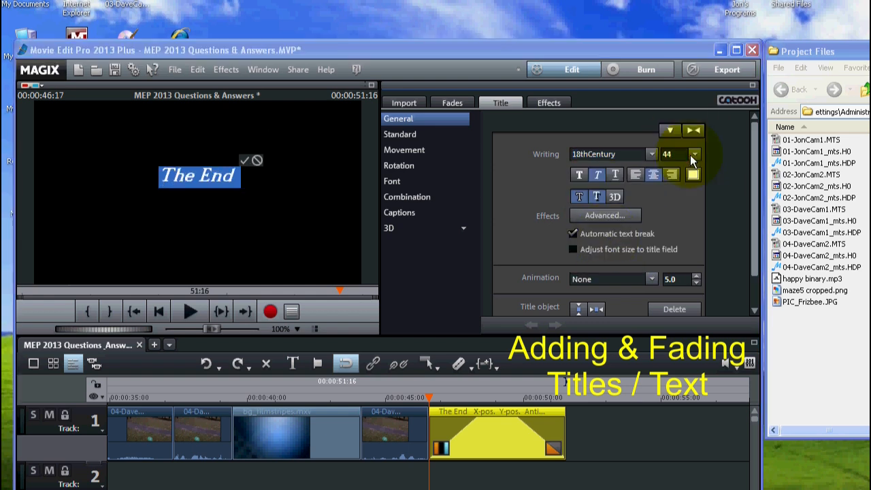
{"action": "left_click_drag", "start_coordinate": [696, 240], "coordinate": [695, 218]}
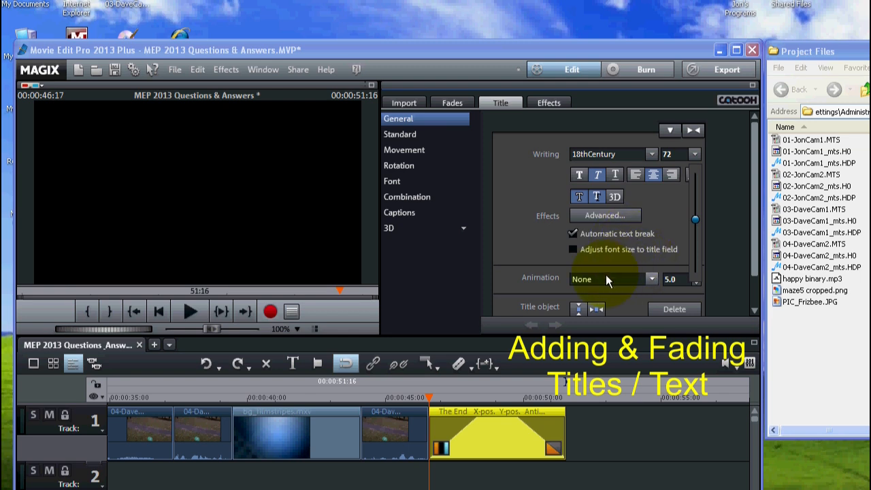
{"action": "left_click", "coordinate": [217, 204]}
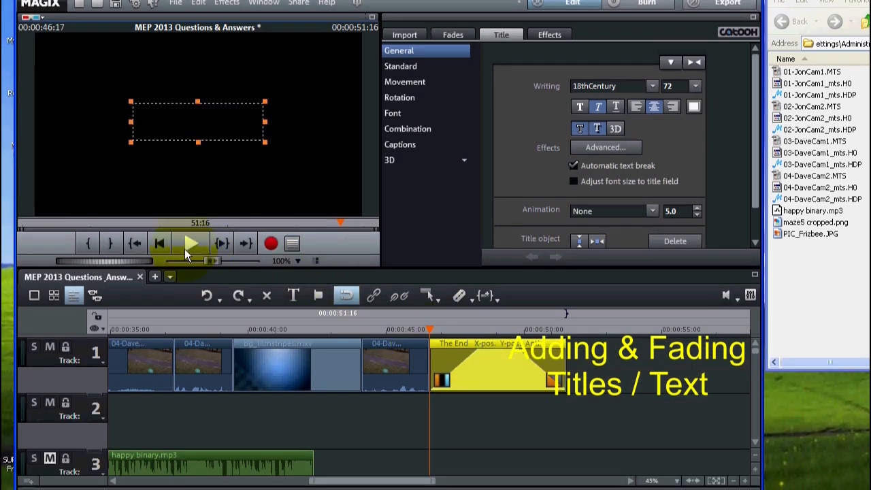
{"action": "left_click", "coordinate": [187, 245]}
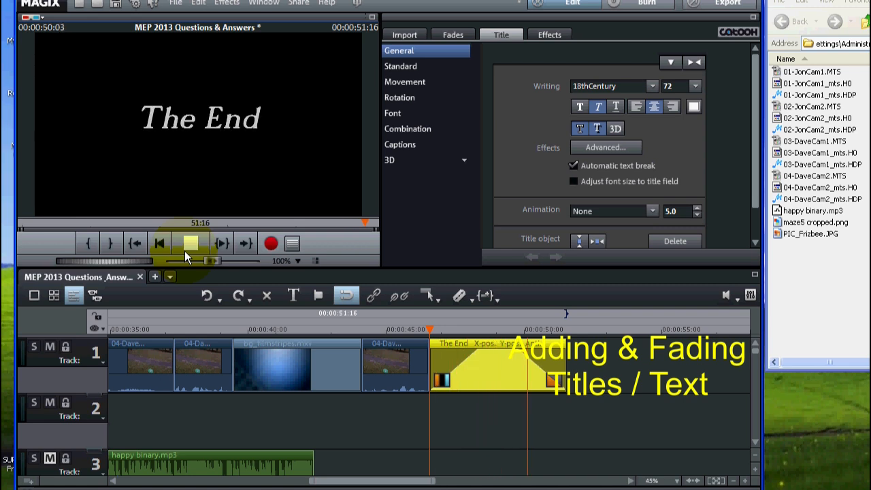
{"action": "left_click", "coordinate": [190, 243]}
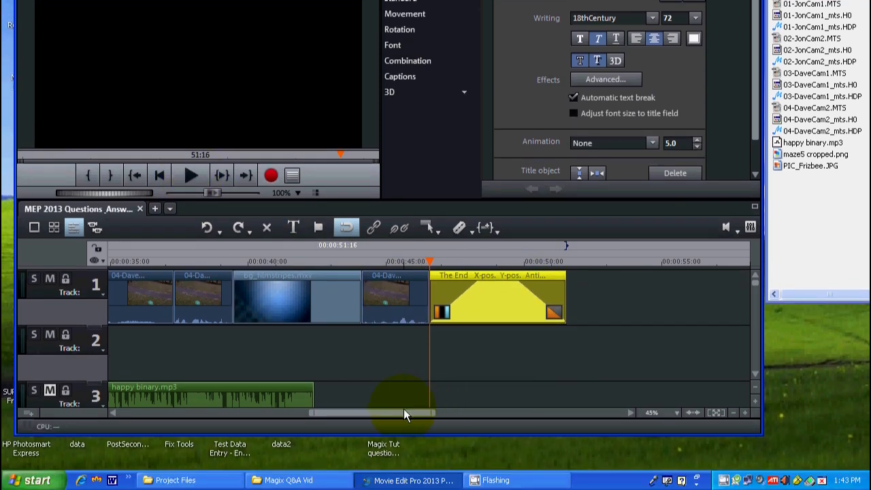
Step: Return to the timeline's beginning, shrink the track heights and maximize the arranger to show more tracks
{"action": "left_click_drag", "start_coordinate": [404, 415], "coordinate": [95, 417]}
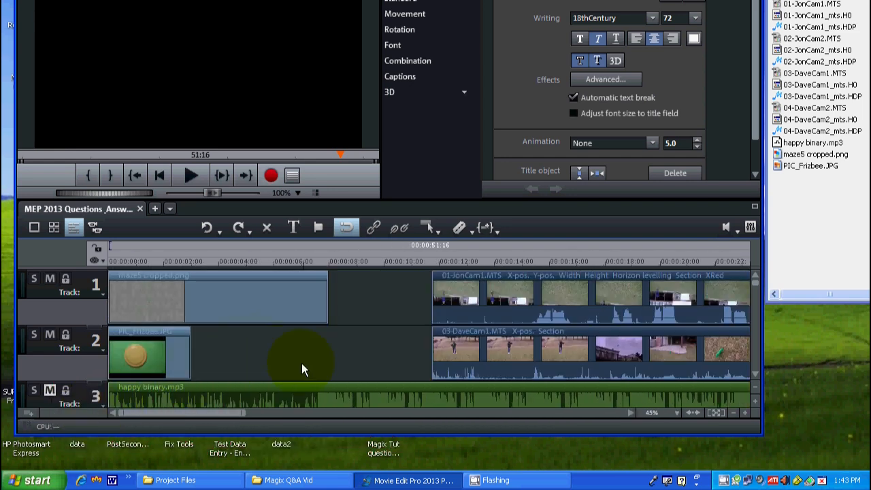
{"action": "left_click", "coordinate": [753, 389]}
{"action": "left_click", "coordinate": [753, 390]}
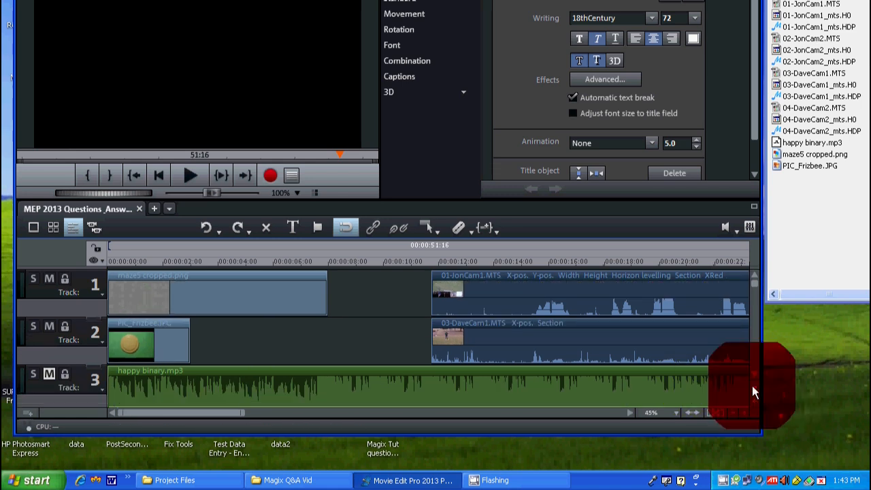
{"action": "left_click", "coordinate": [753, 389]}
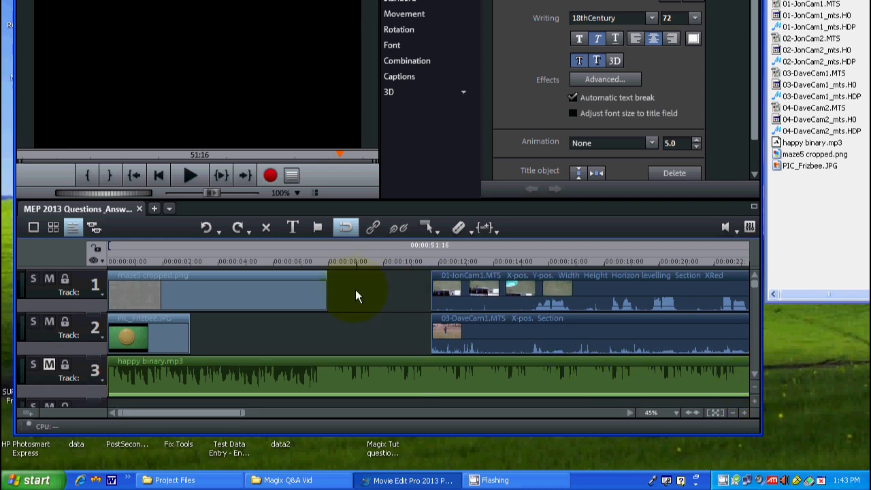
{"action": "left_click", "coordinate": [750, 209]}
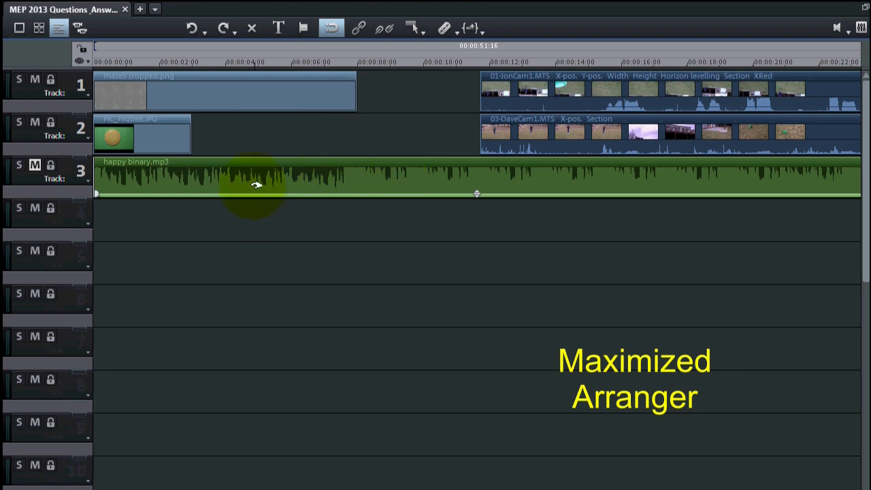
Step: Move happy binary.mp3 to track 5 and PIC_Frizbee.JPG to track 4, and restore the arranger to its normal size
{"action": "left_click_drag", "start_coordinate": [259, 178], "coordinate": [255, 259]}
{"action": "left_click_drag", "start_coordinate": [156, 140], "coordinate": [152, 202]}
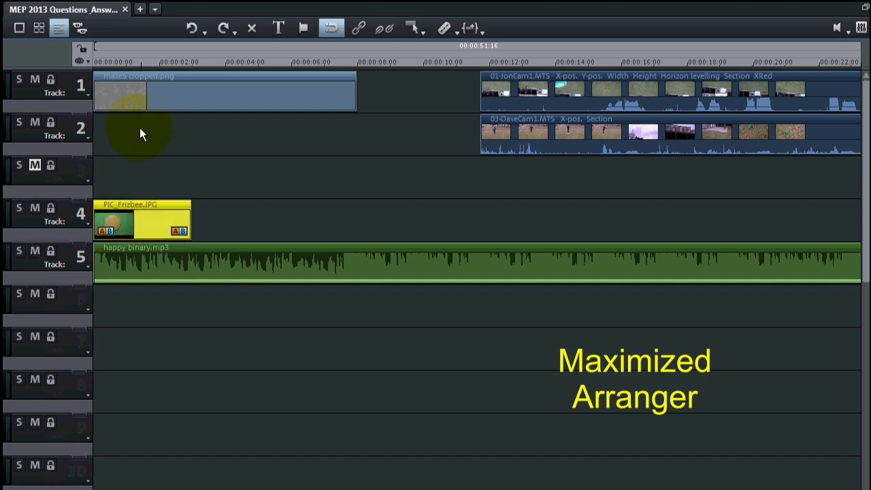
{"action": "left_click", "coordinate": [864, 9]}
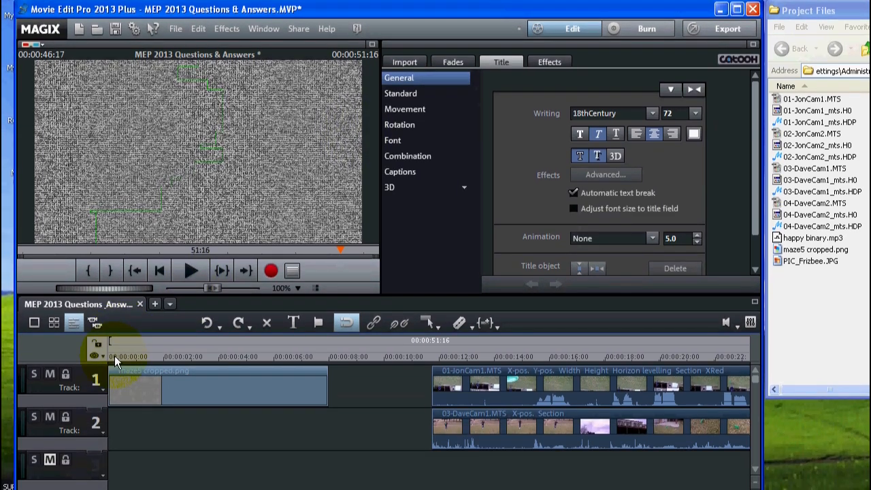
Step: Set the playhead to the start, preview the Ping pong combination title and place it at the beginning of track 2
{"action": "left_click", "coordinate": [114, 406]}
{"action": "left_click", "coordinate": [97, 356]}
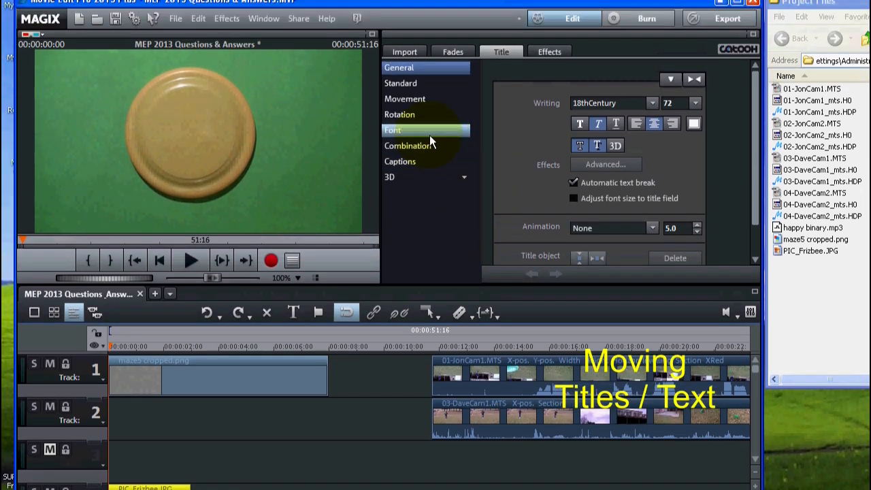
{"action": "left_click", "coordinate": [415, 129]}
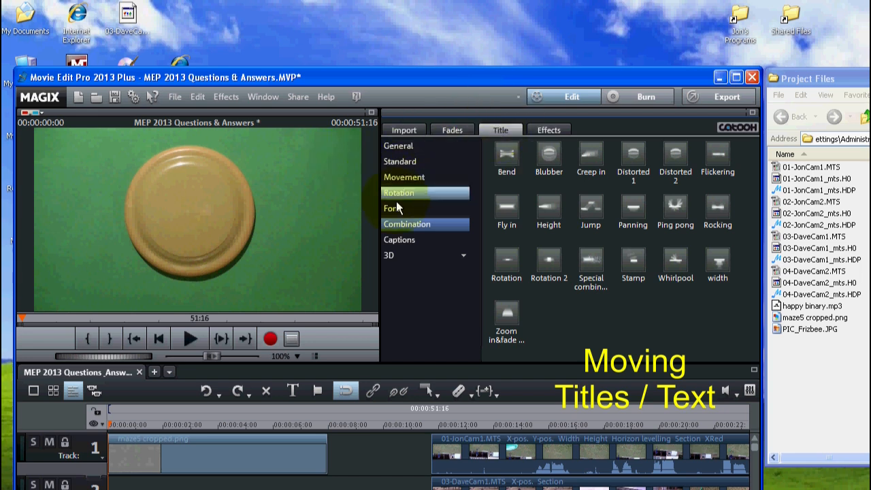
{"action": "left_click", "coordinate": [405, 228]}
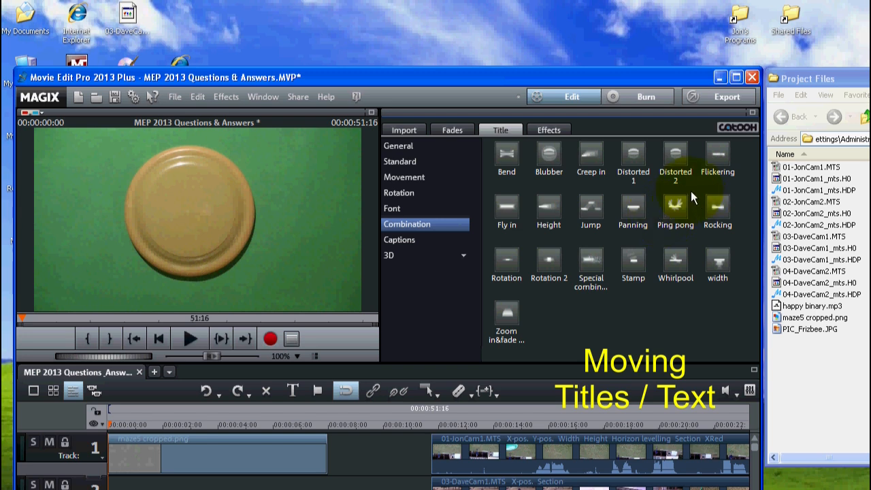
{"action": "left_click", "coordinate": [672, 204]}
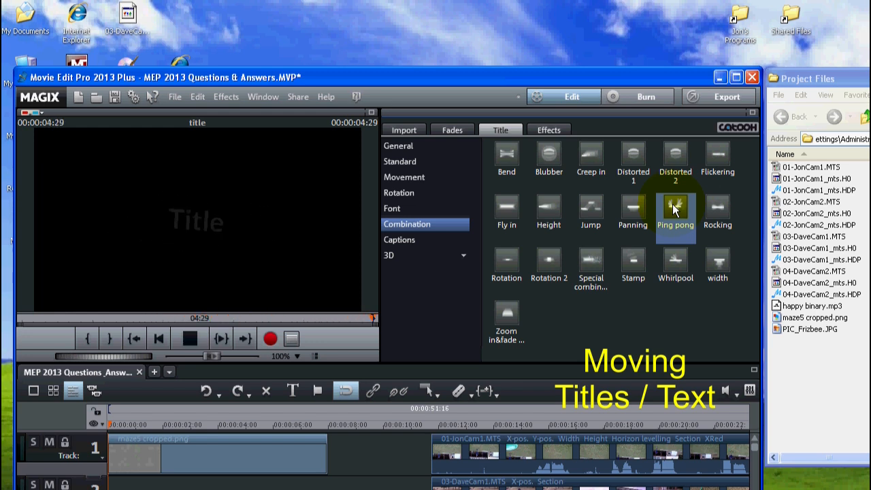
{"action": "left_click_drag", "start_coordinate": [672, 204], "coordinate": [261, 483]}
{"action": "left_click_drag", "start_coordinate": [260, 359], "coordinate": [134, 354]}
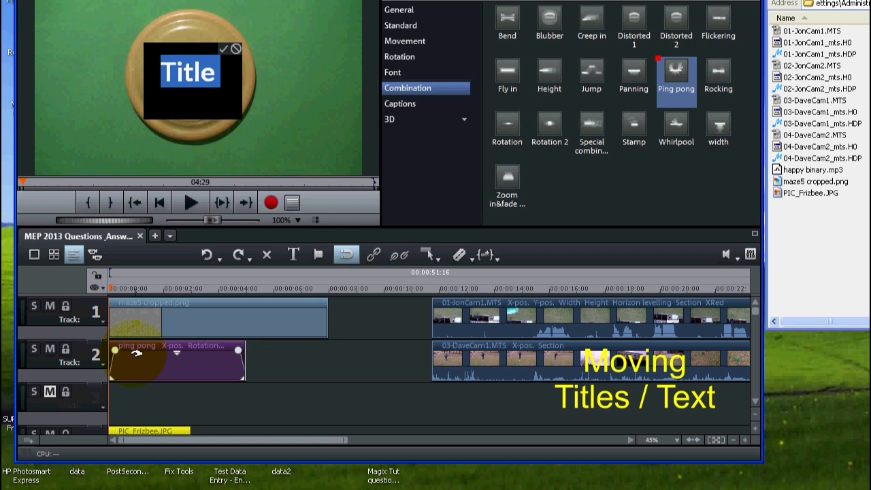
{"action": "left_click", "coordinate": [222, 314]}
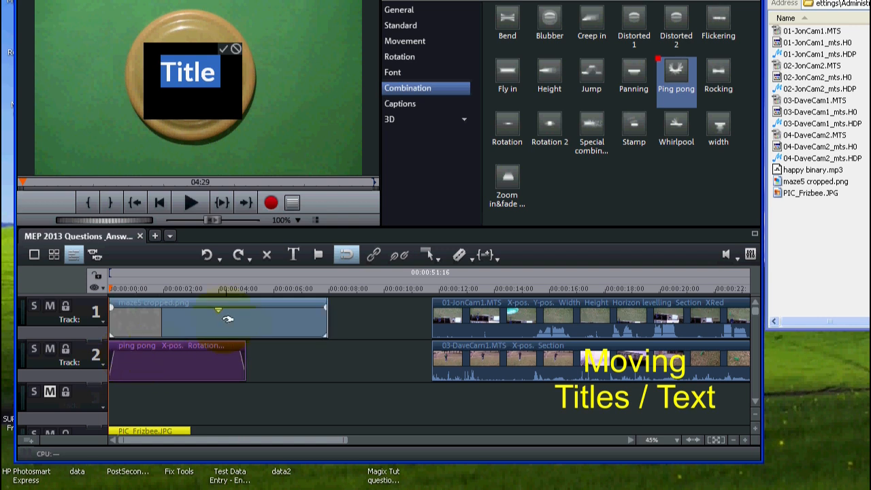
{"action": "left_click", "coordinate": [286, 369]}
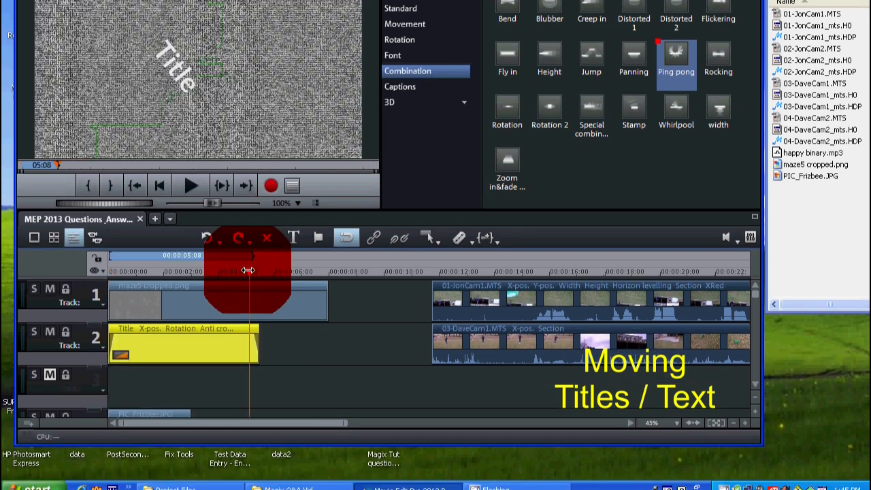
Step: Position the playhead at 00:00:05:01 and trim the end of the track 2 title to it
{"action": "left_click_drag", "start_coordinate": [250, 270], "coordinate": [245, 270]}
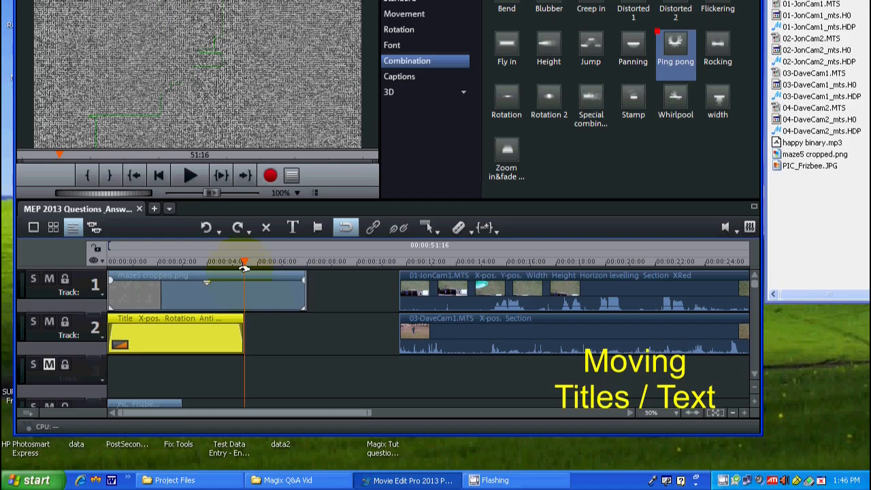
{"action": "left_click", "coordinate": [234, 421]}
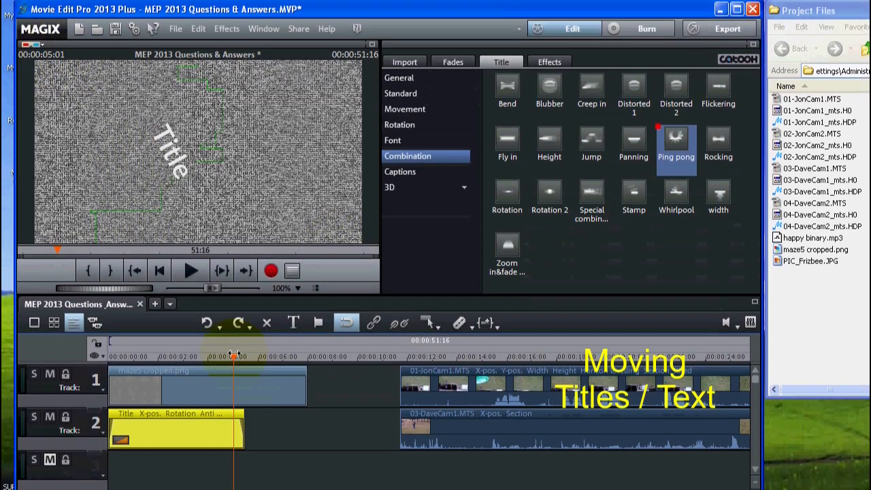
{"action": "left_click_drag", "start_coordinate": [234, 354], "coordinate": [232, 355]}
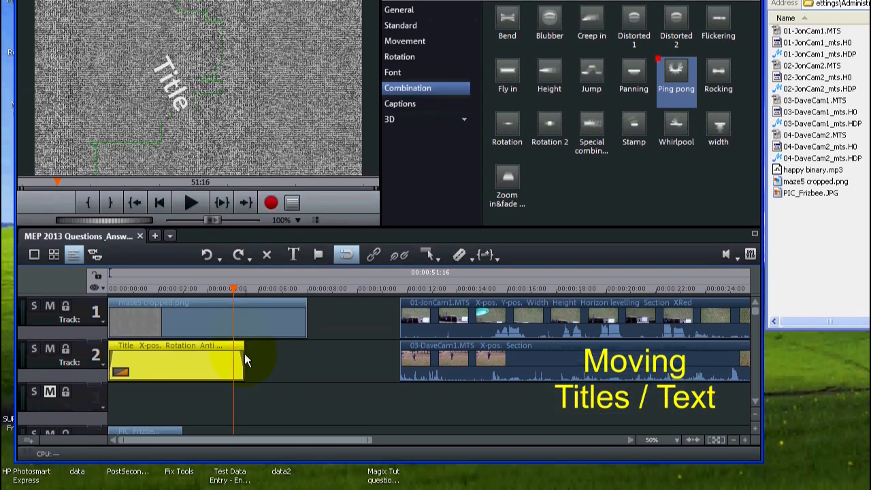
{"action": "left_click_drag", "start_coordinate": [243, 355], "coordinate": [233, 354]}
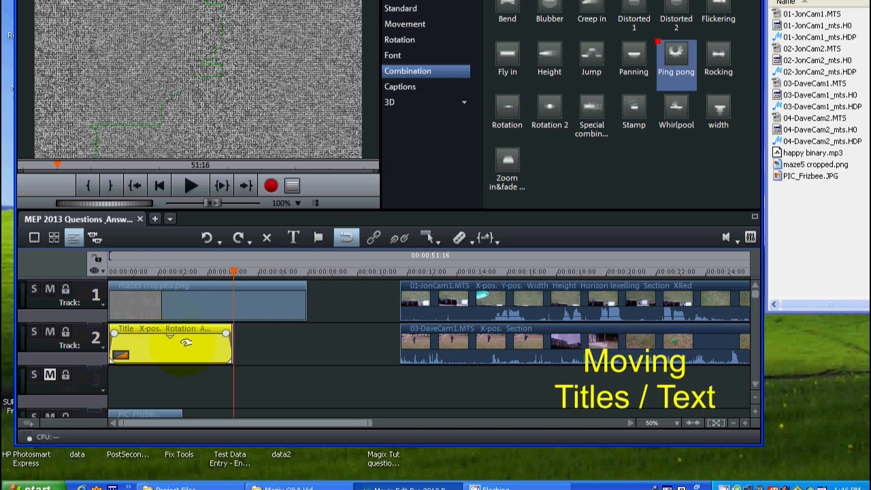
Step: Open the track 2 title for editing, set its font size to 52, remove bold, and enable outline and shadow
{"action": "double_click", "coordinate": [186, 352]}
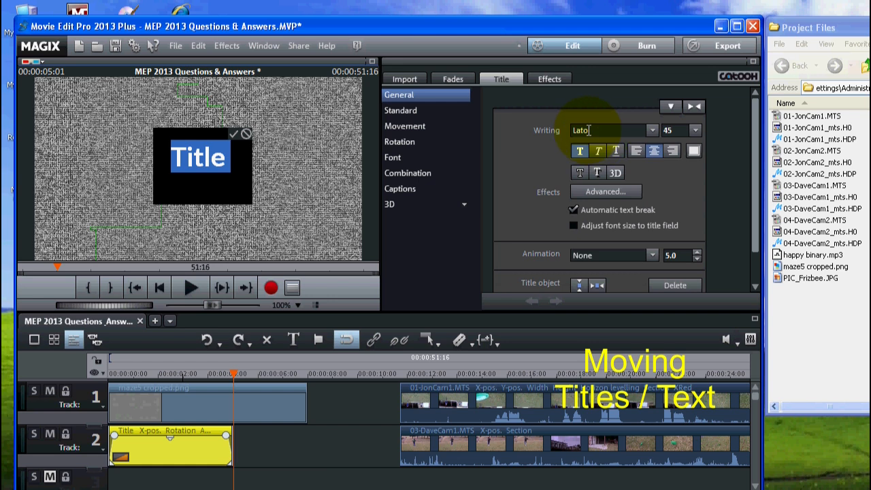
{"action": "left_click", "coordinate": [666, 128]}
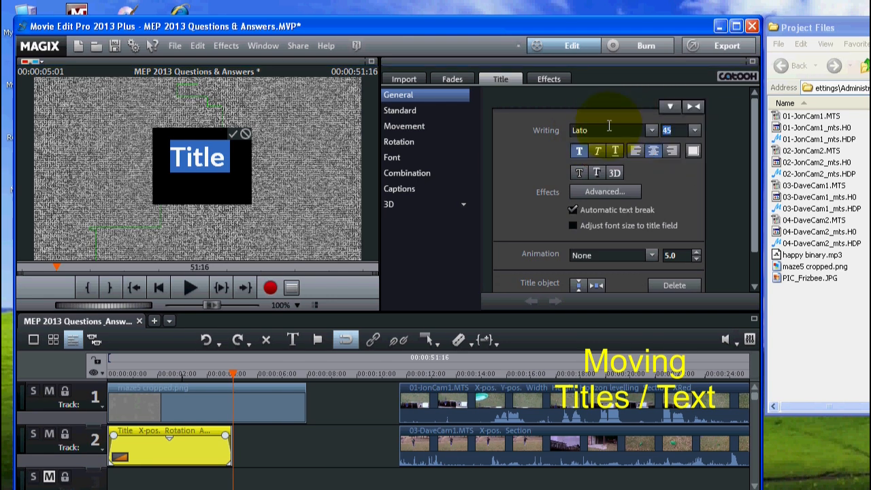
{"action": "type", "text": "52"}
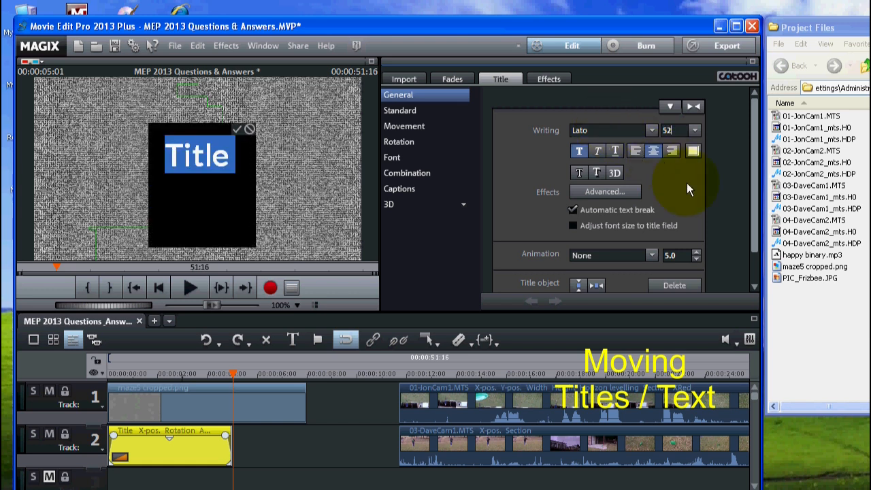
{"action": "left_click", "coordinate": [579, 174]}
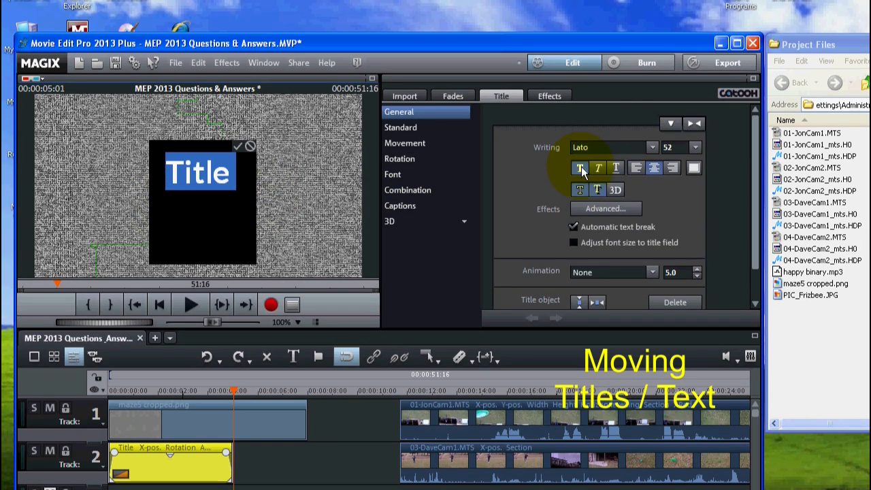
{"action": "left_click", "coordinate": [580, 170]}
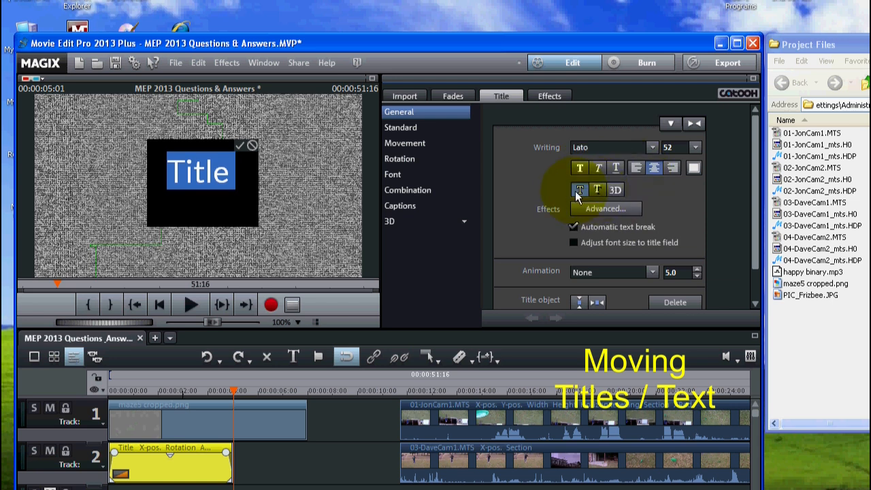
{"action": "left_click", "coordinate": [594, 189]}
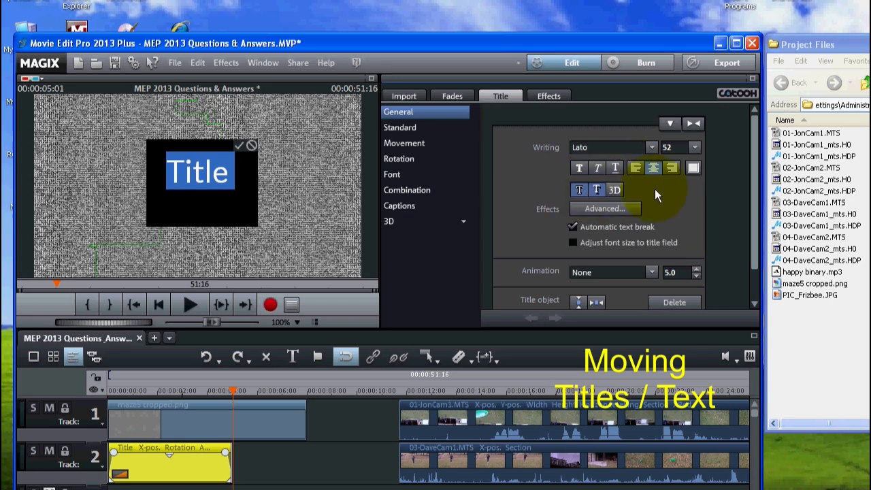
Step: Color the track 2 title green with RGB 0, 128, 0 and accept the title edit
{"action": "left_click", "coordinate": [692, 167]}
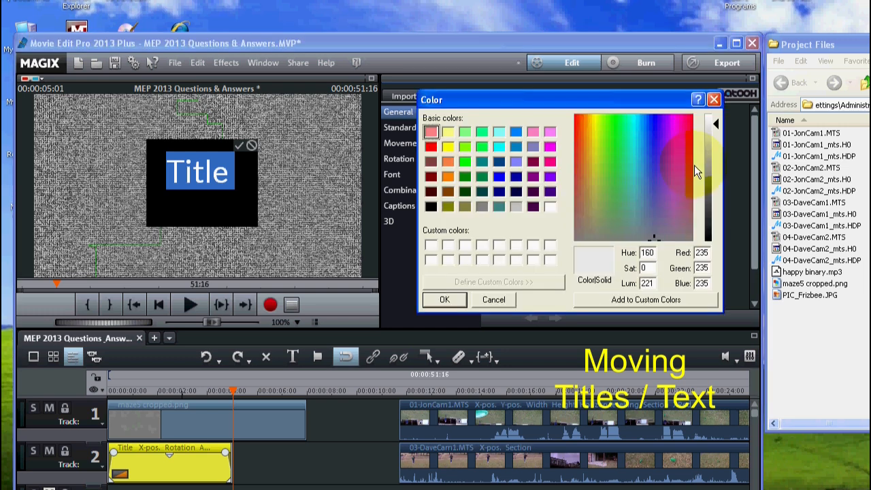
{"action": "left_click", "coordinate": [464, 176]}
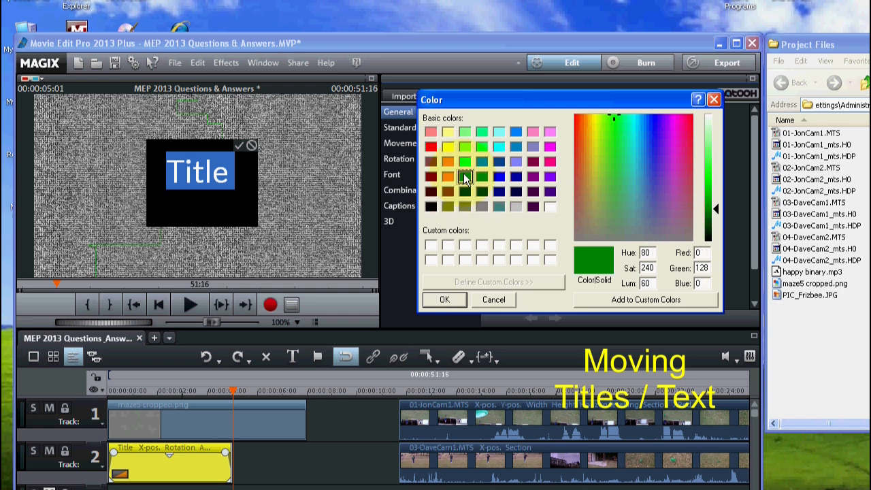
{"action": "left_click", "coordinate": [452, 299]}
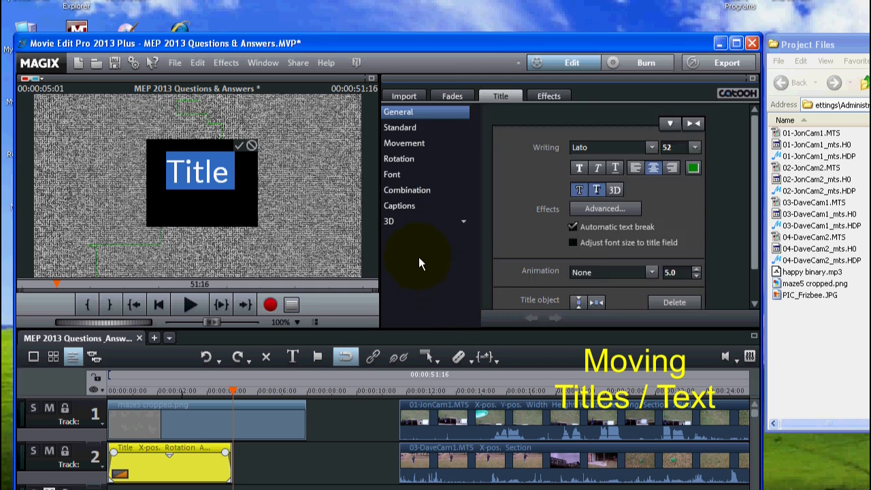
{"action": "left_click", "coordinate": [240, 144]}
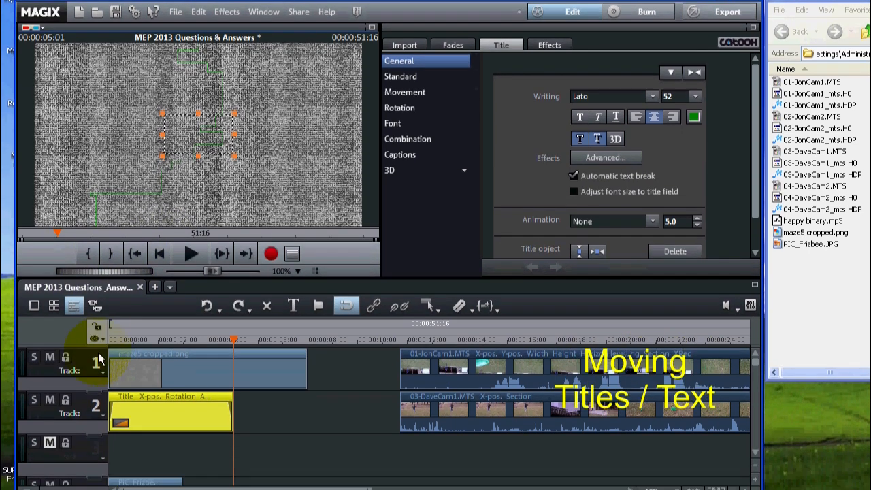
Step: Mute track 4 and unmute track 3, and preview the green title from the start of the timeline
{"action": "right_click", "coordinate": [105, 390]}
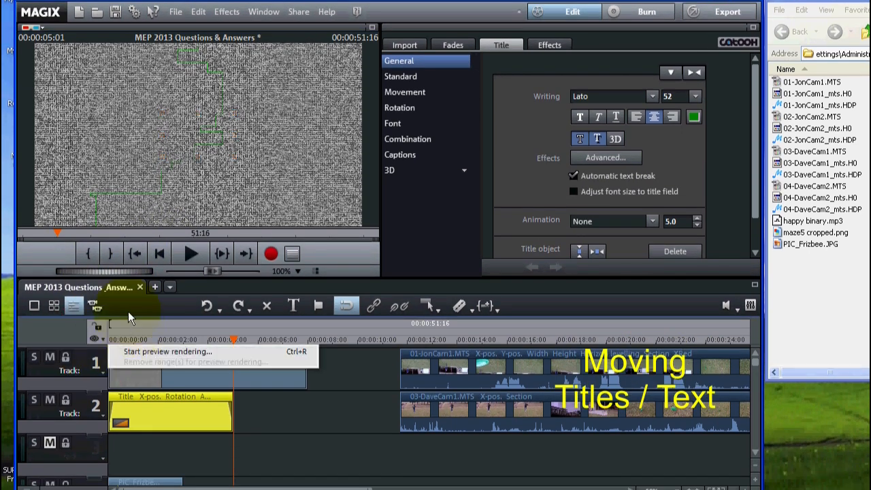
{"action": "left_click", "coordinate": [106, 338]}
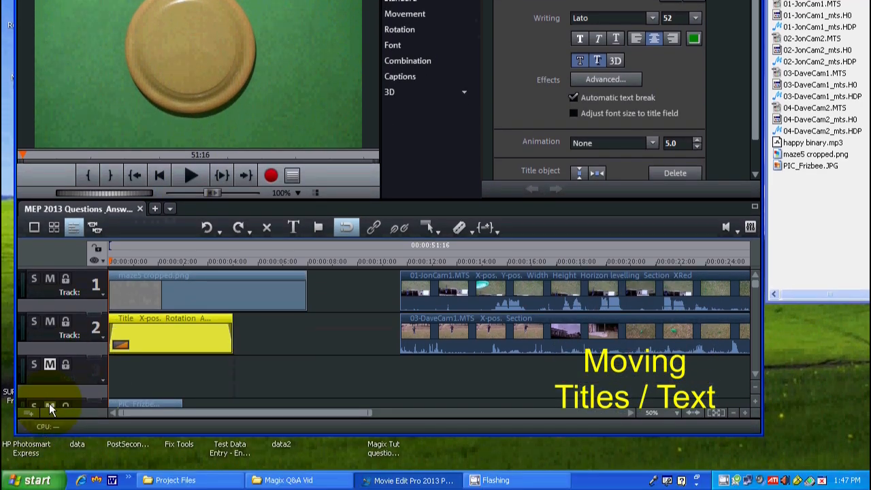
{"action": "left_click", "coordinate": [51, 408]}
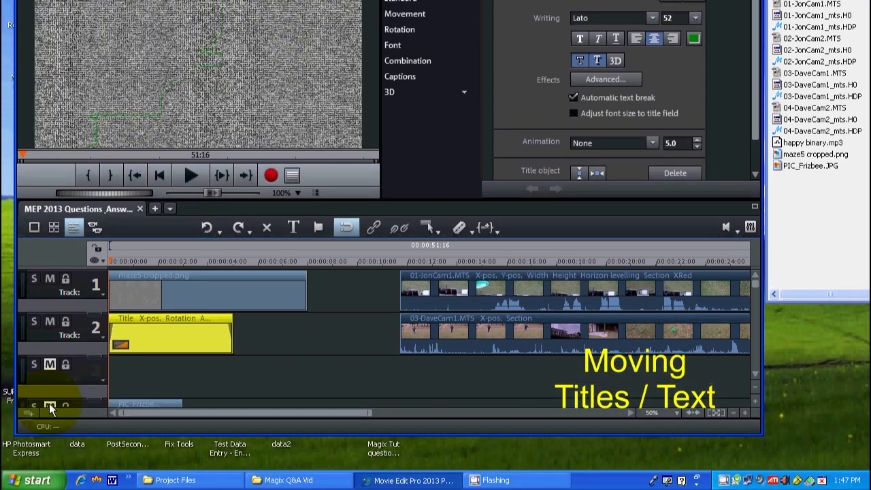
{"action": "left_click", "coordinate": [50, 364]}
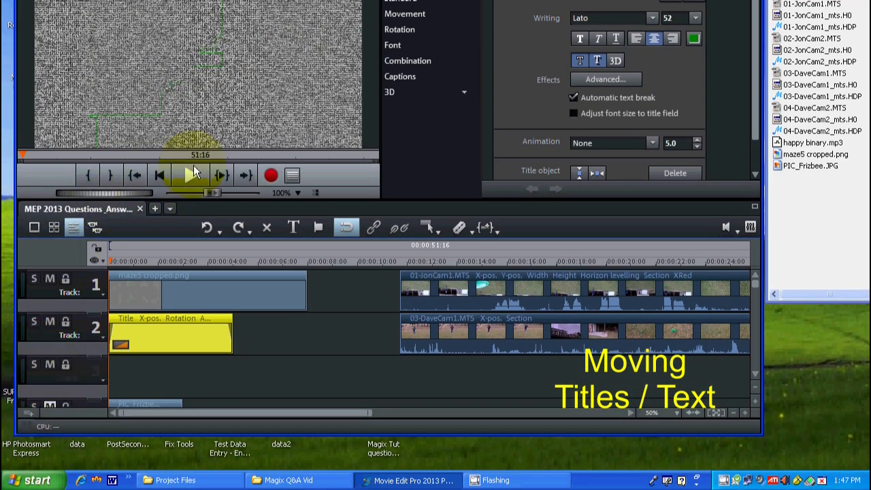
{"action": "left_click", "coordinate": [188, 174]}
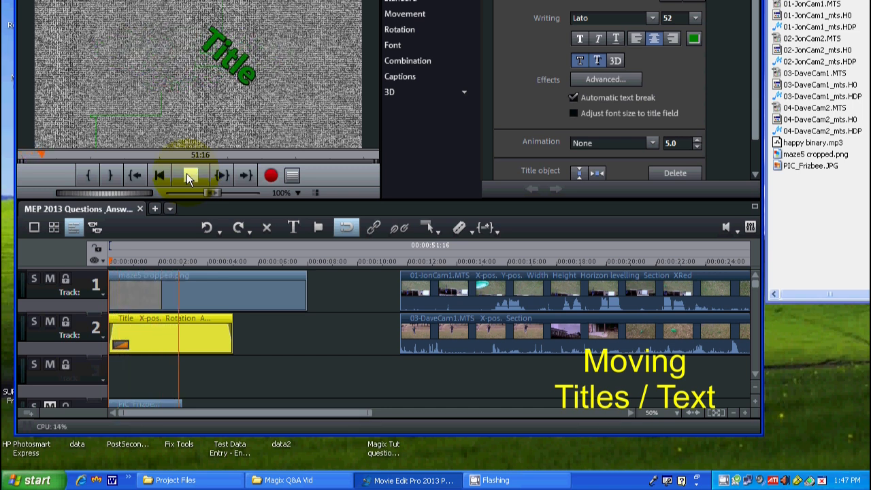
{"action": "left_click", "coordinate": [187, 175]}
Step: Replace the track 2 title's text with "Fantasy Frizbee Golf" and preview its movement
{"action": "left_click", "coordinate": [185, 337]}
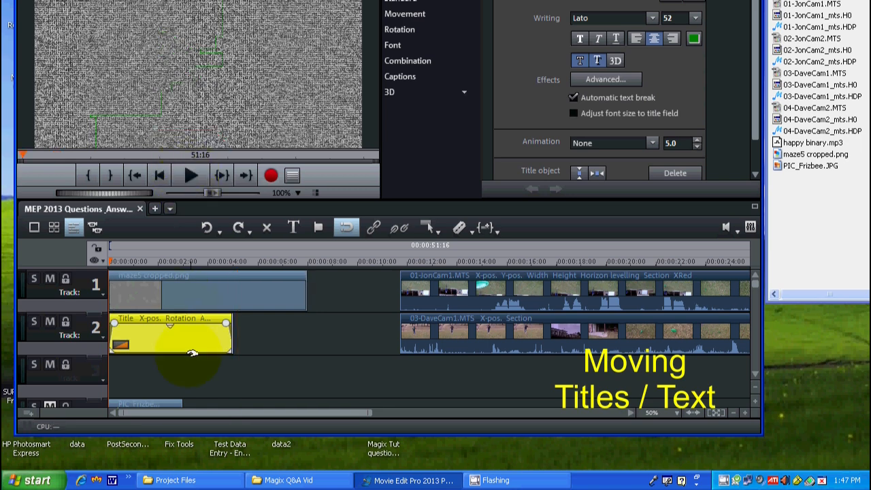
{"action": "double_click", "coordinate": [184, 334]}
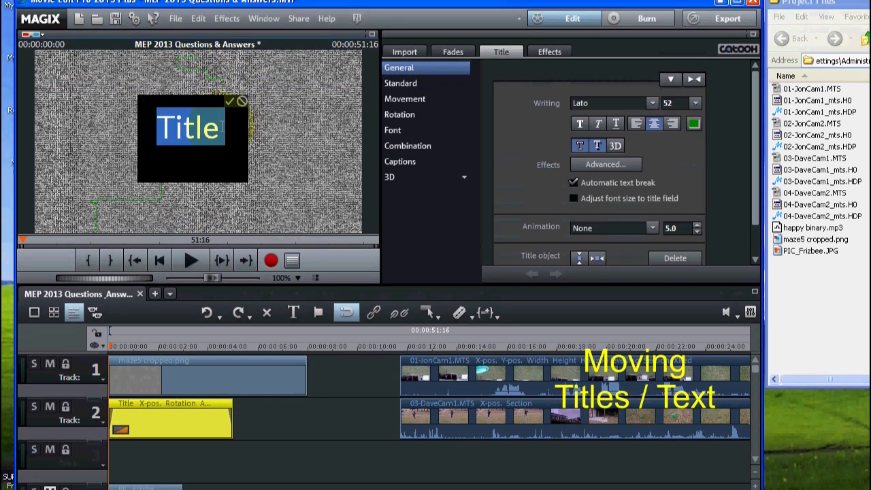
{"action": "left_click_drag", "start_coordinate": [223, 127], "coordinate": [136, 162]}
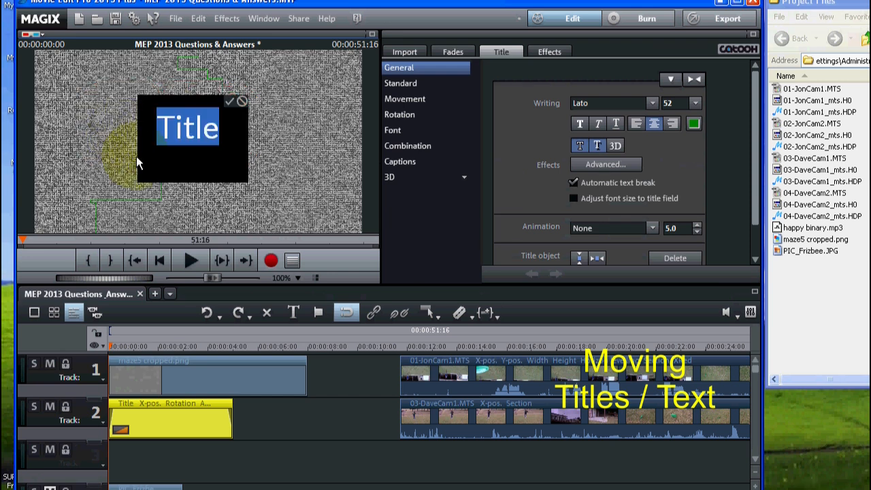
{"action": "type", "text": "Fantasy Fri"}
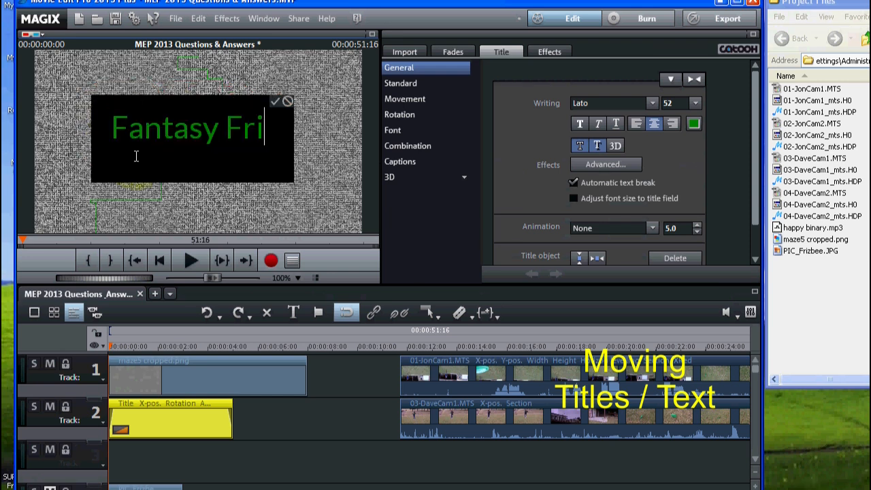
{"action": "type", "text": "zbee"}
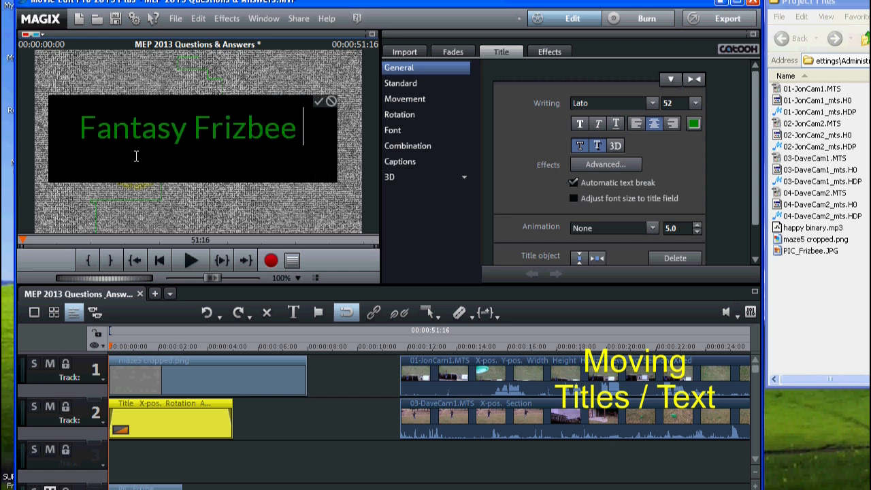
{"action": "type", "text": " Golf"}
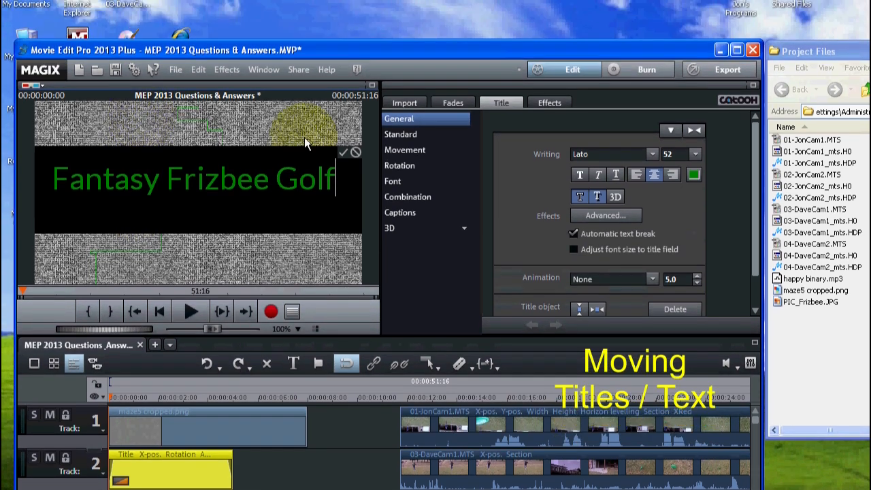
{"action": "left_click", "coordinate": [343, 153]}
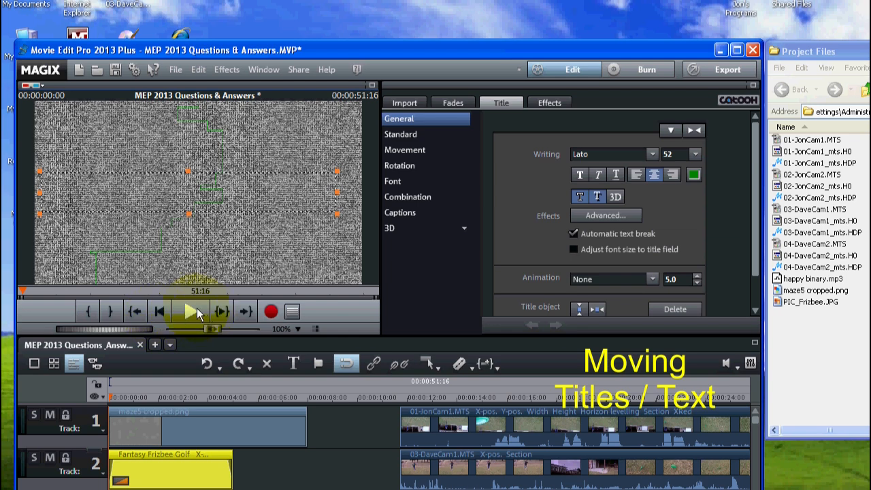
{"action": "left_click", "coordinate": [188, 311]}
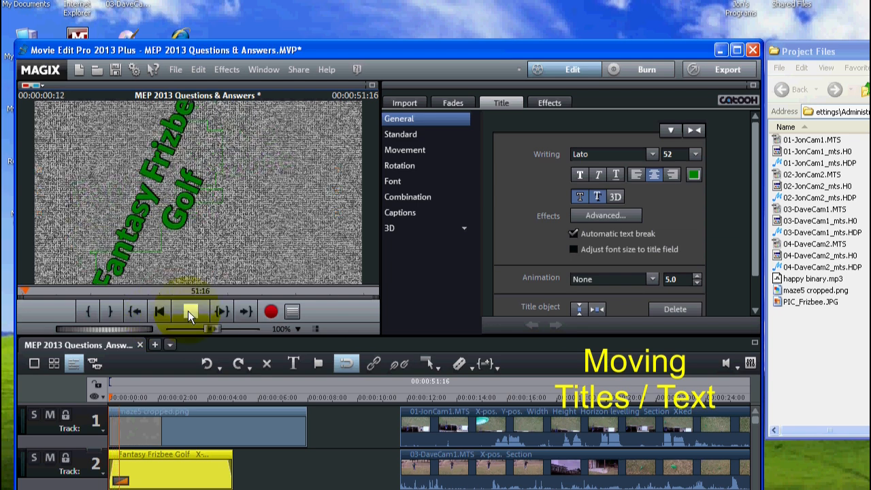
{"action": "left_click", "coordinate": [187, 311]}
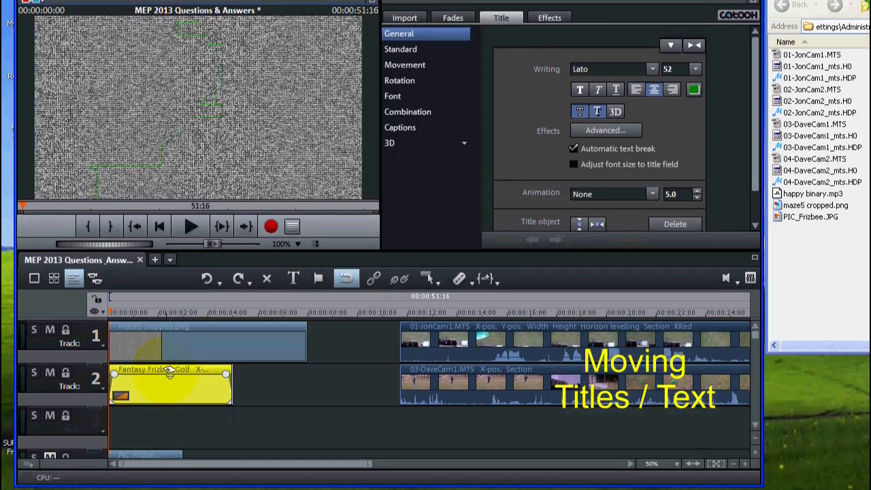
Step: Reopen the track 2 title, select all its text and reduce the font size to 41
{"action": "left_click", "coordinate": [185, 455]}
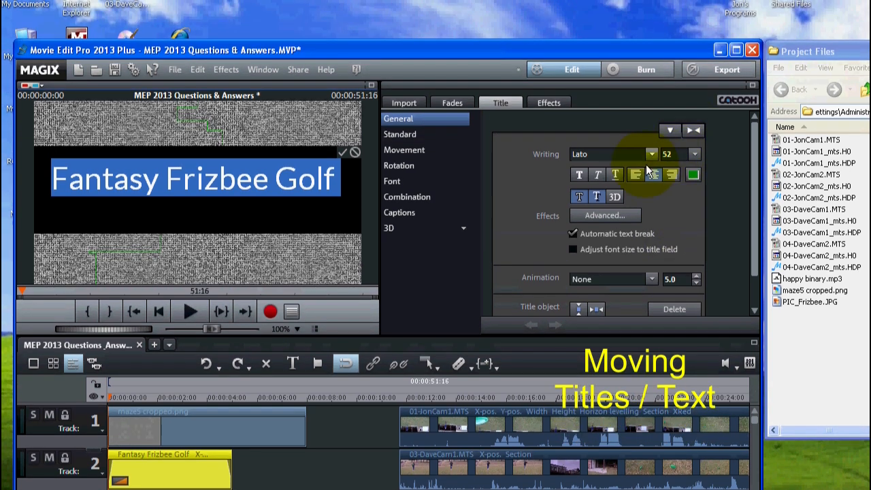
{"action": "left_click", "coordinate": [290, 177]}
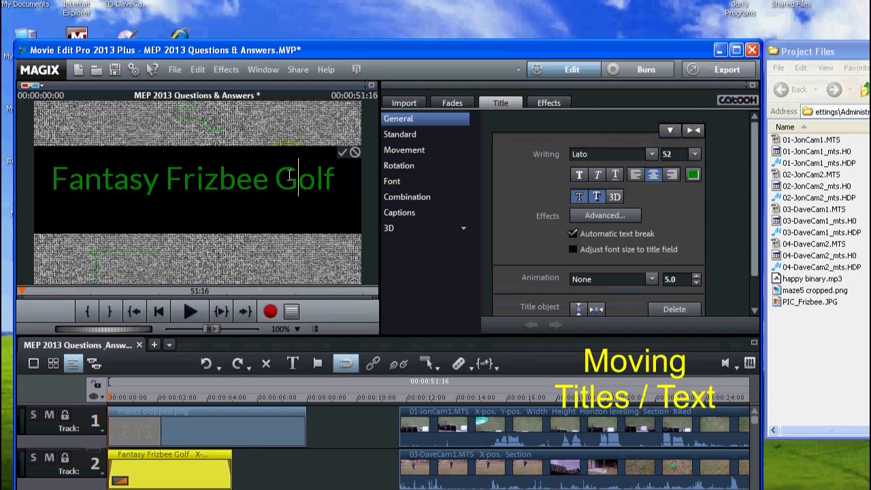
{"action": "double_click", "coordinate": [332, 177]}
{"action": "left_click", "coordinate": [345, 179]}
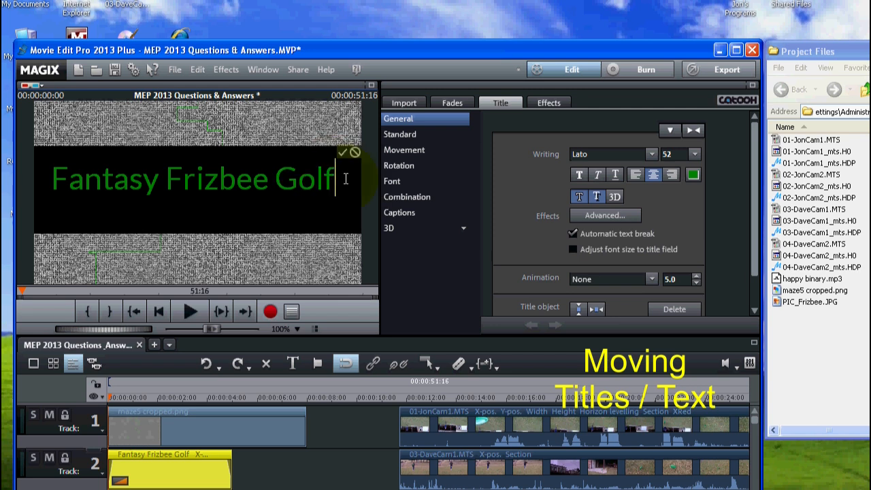
{"action": "left_click_drag", "start_coordinate": [347, 180], "coordinate": [1, 183]}
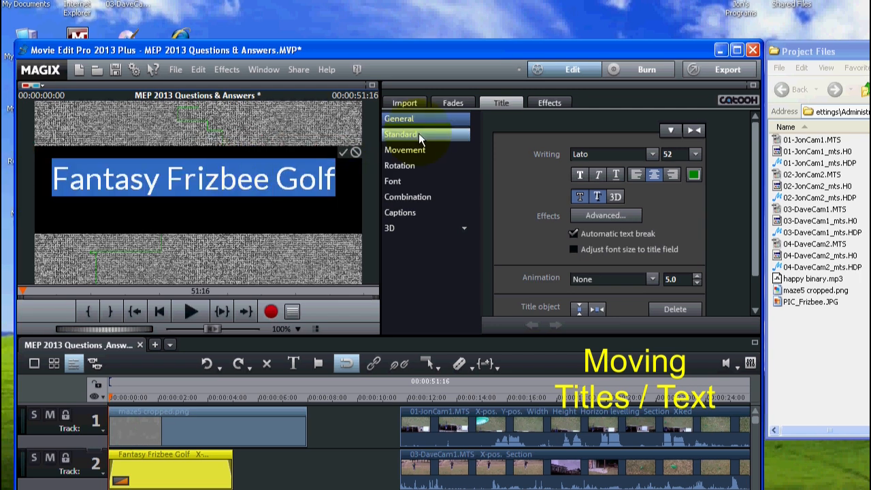
{"action": "left_click", "coordinate": [693, 155]}
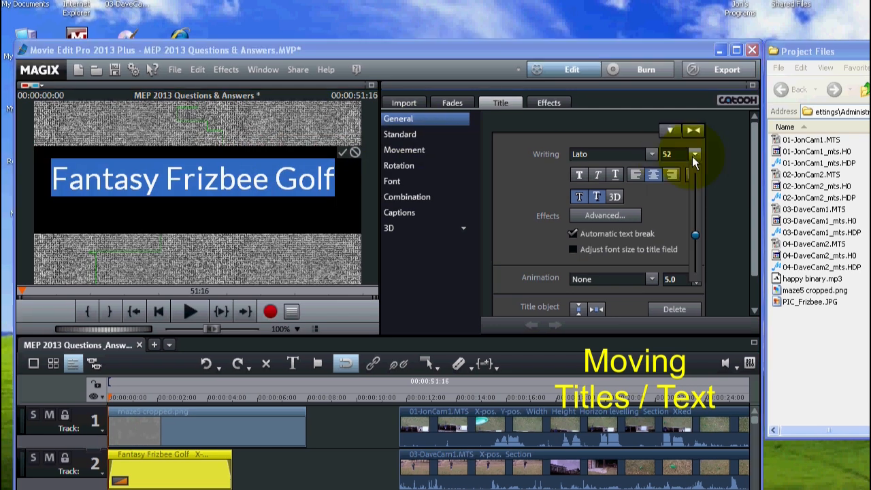
{"action": "left_click", "coordinate": [693, 229]}
{"action": "left_click_drag", "start_coordinate": [693, 231], "coordinate": [694, 237]}
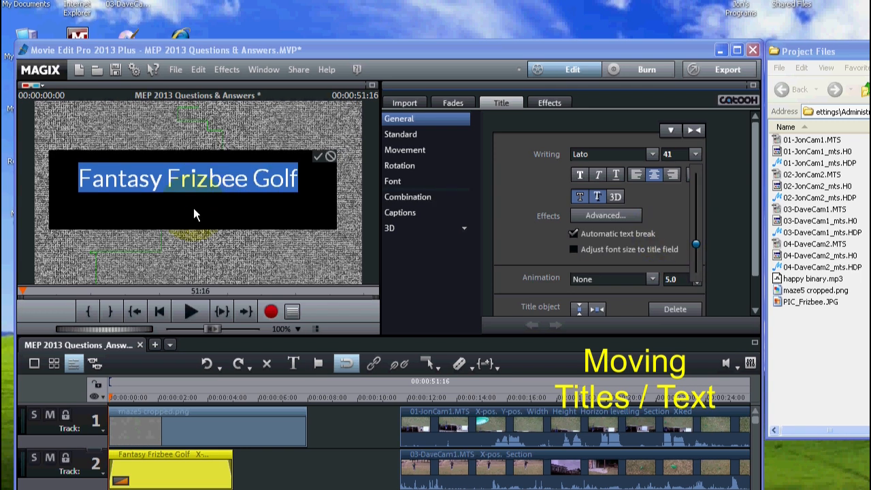
Step: Accept the resized Fantasy Frizbee Golf title and preview its movement from the start
{"action": "left_click", "coordinate": [190, 309]}
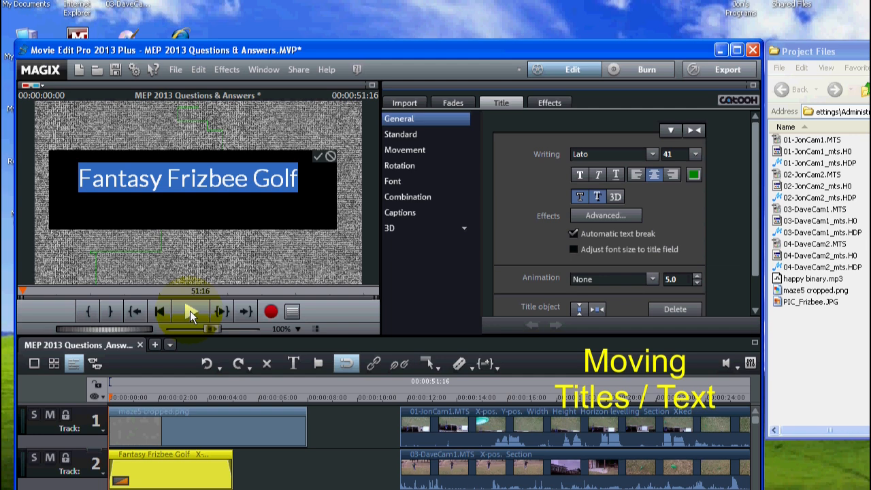
{"action": "left_click", "coordinate": [189, 310]}
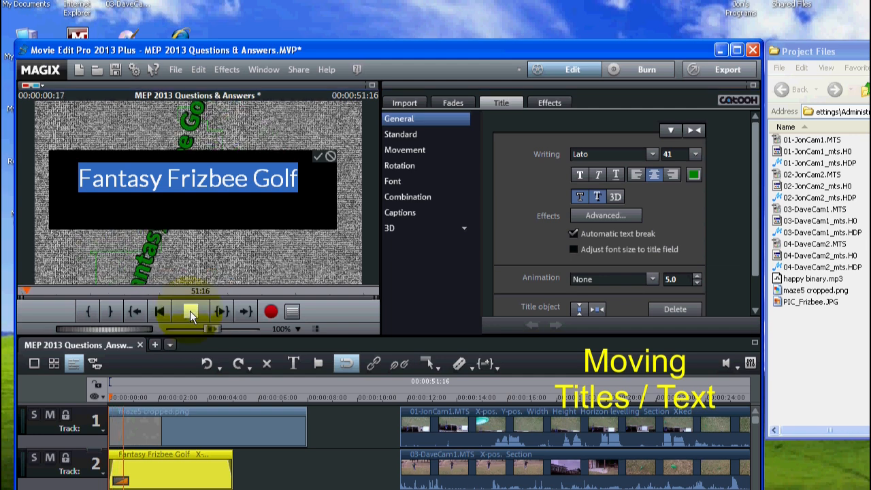
{"action": "left_click", "coordinate": [190, 311]}
{"action": "left_click", "coordinate": [318, 161]}
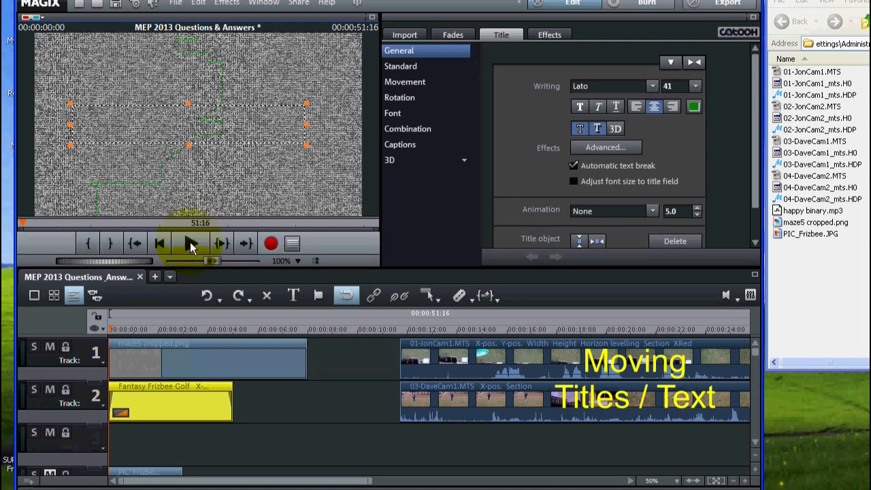
{"action": "left_click", "coordinate": [189, 242]}
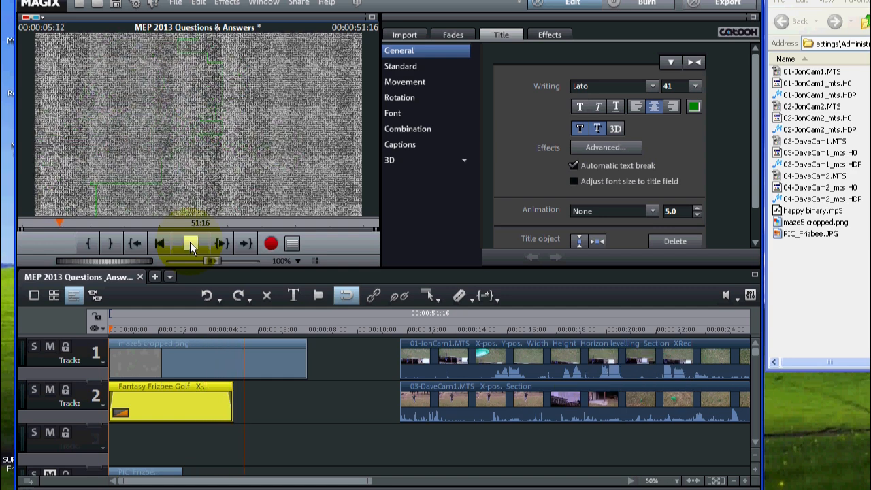
{"action": "left_click", "coordinate": [189, 242]}
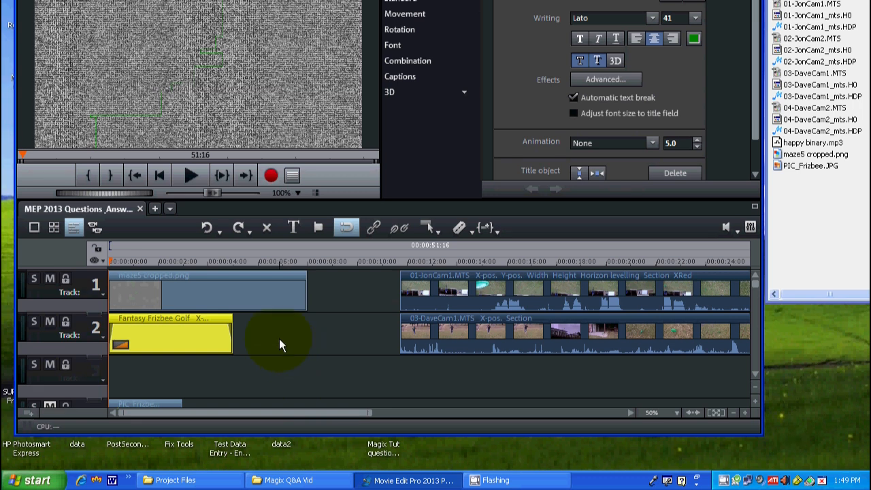
Step: Add a new title at the end of the Fantasy Frizbee Golf title and move it onto track 2
{"action": "left_click", "coordinate": [233, 262]}
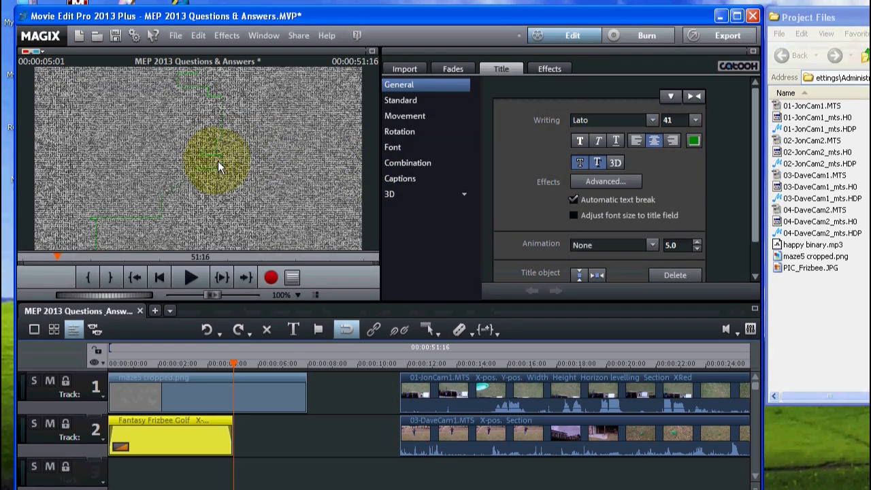
{"action": "left_click", "coordinate": [216, 166]}
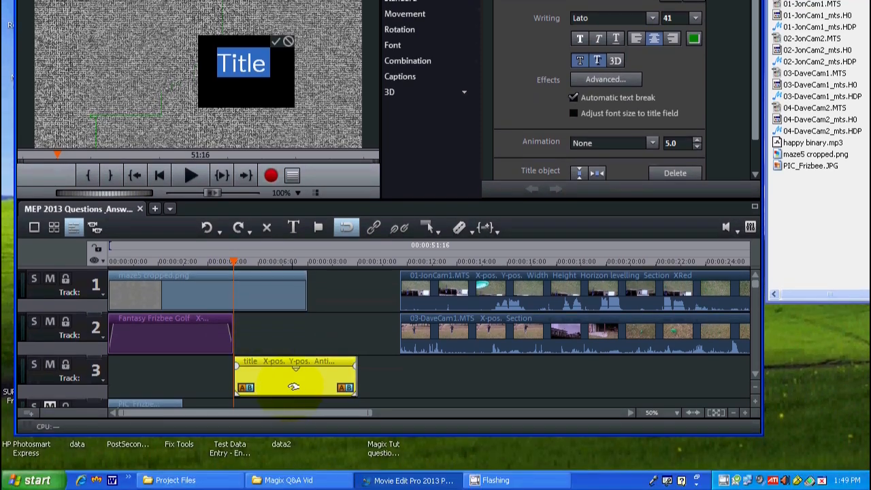
{"action": "left_click", "coordinate": [292, 481]}
{"action": "left_click_drag", "start_coordinate": [292, 380], "coordinate": [289, 349]}
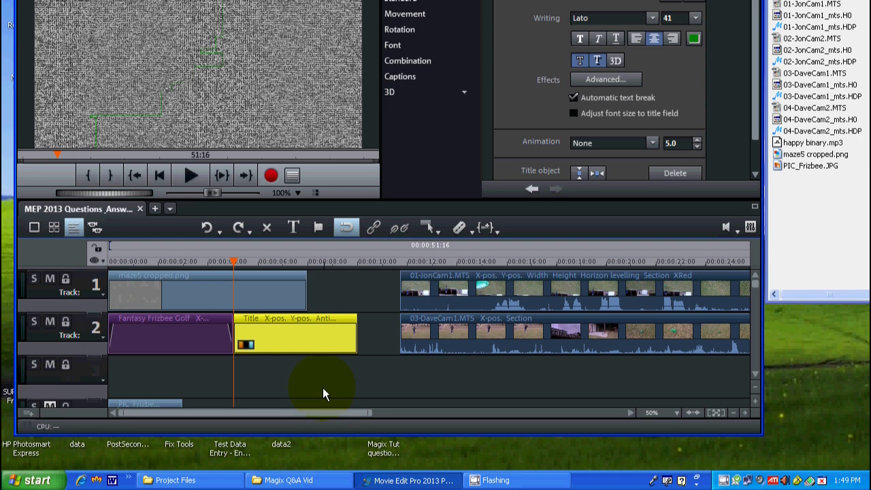
Step: Copy the text "Fantasy Frizbee Golf" from the first track 2 title into the new title and accept it
{"action": "double_click", "coordinate": [169, 329]}
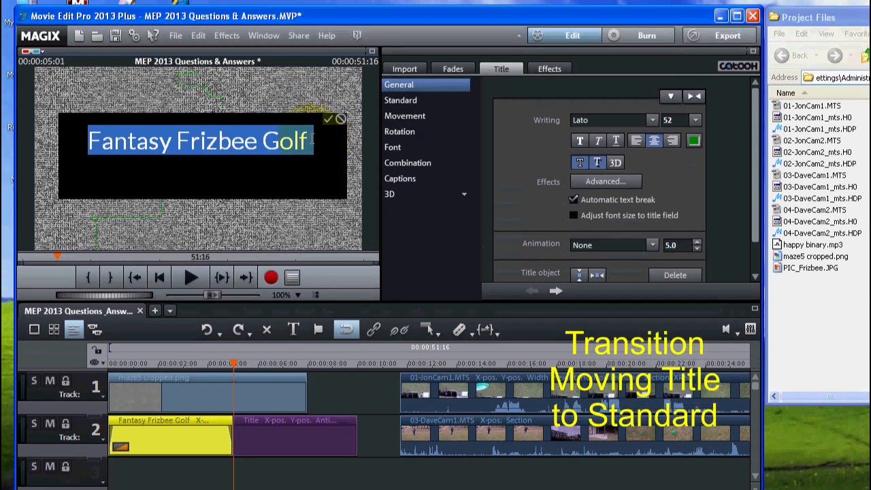
{"action": "left_click_drag", "start_coordinate": [313, 139], "coordinate": [70, 141]}
{"action": "key", "text": "ctrl+c"}
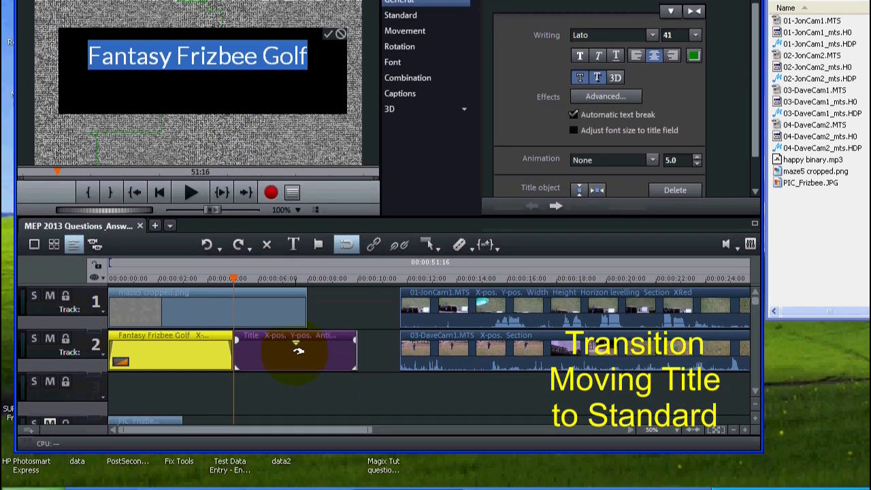
{"action": "left_click", "coordinate": [298, 436]}
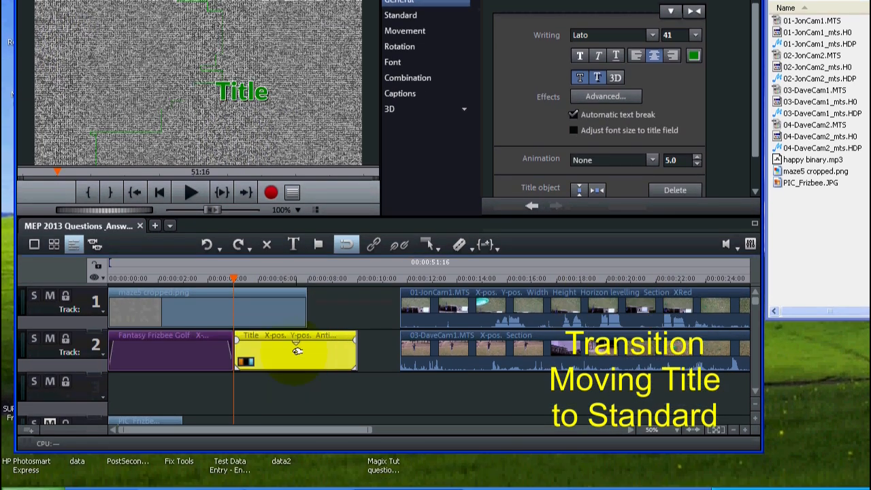
{"action": "double_click", "coordinate": [297, 350]}
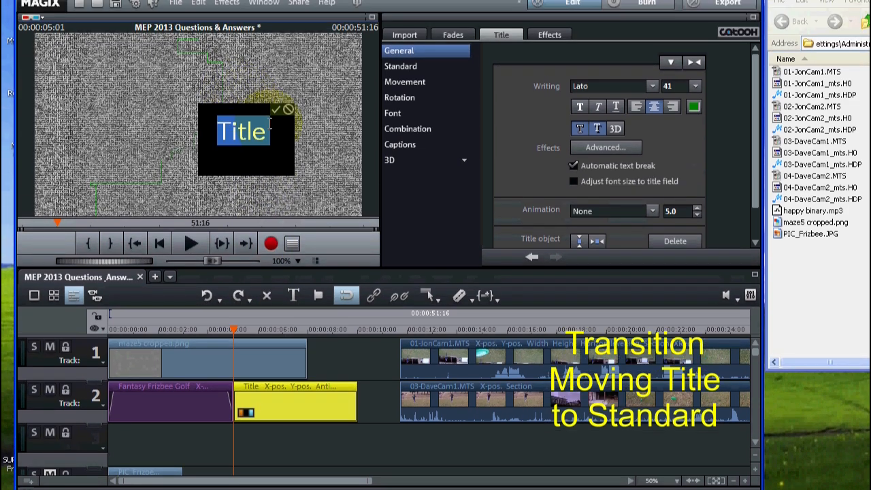
{"action": "key", "text": "ctrl+v"}
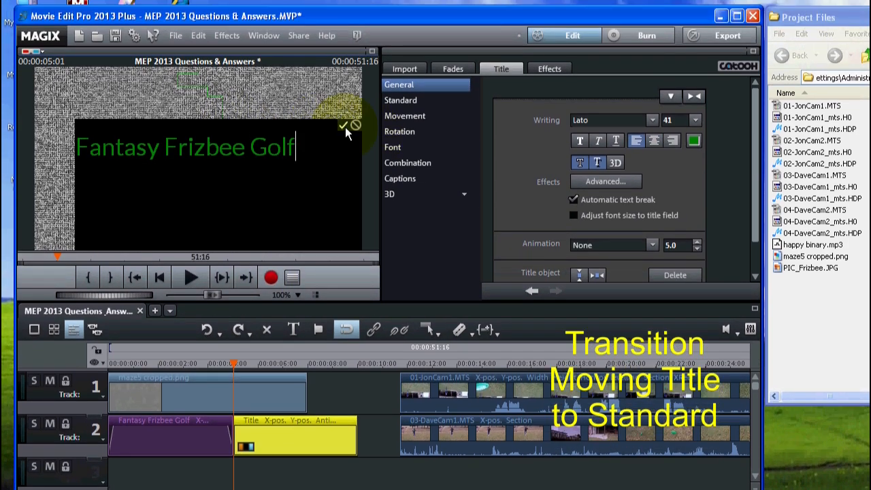
{"action": "left_click", "coordinate": [343, 90]}
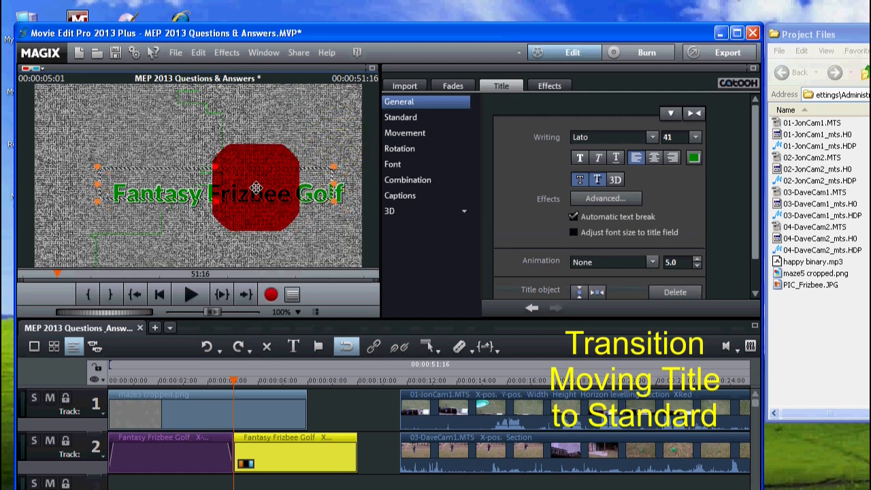
Step: Move the second title to the centre of the preview image and preview both titles from the timeline's start
{"action": "left_click_drag", "start_coordinate": [271, 198], "coordinate": [250, 187]}
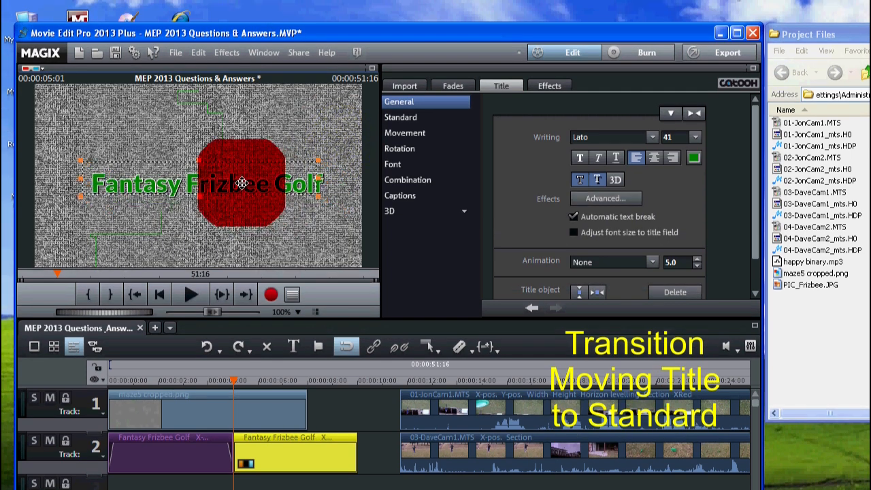
{"action": "left_click_drag", "start_coordinate": [250, 187], "coordinate": [237, 189]}
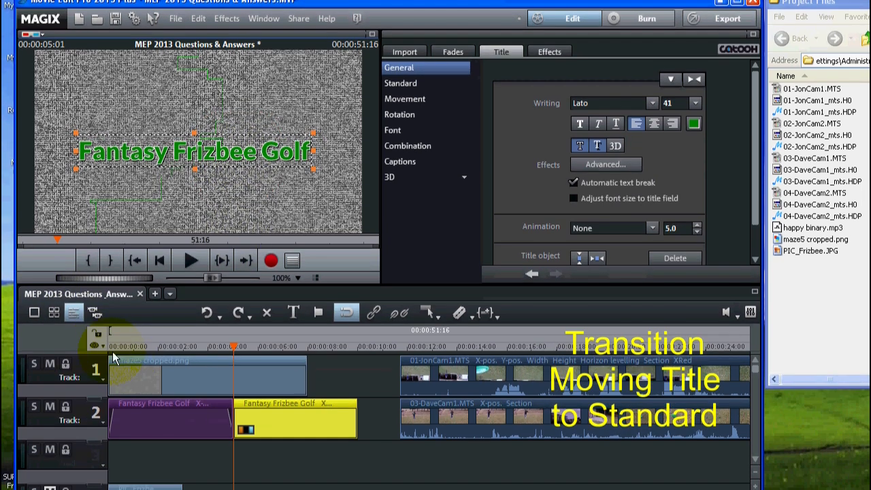
{"action": "left_click", "coordinate": [108, 346]}
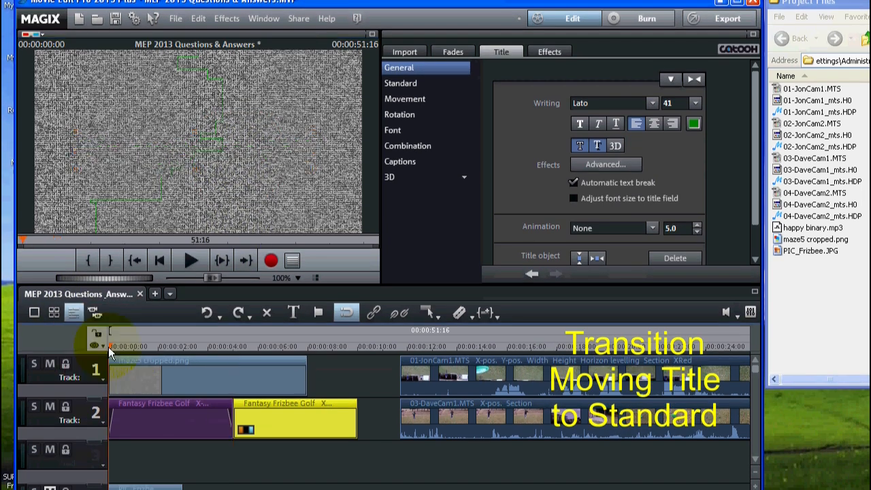
{"action": "left_click", "coordinate": [182, 256]}
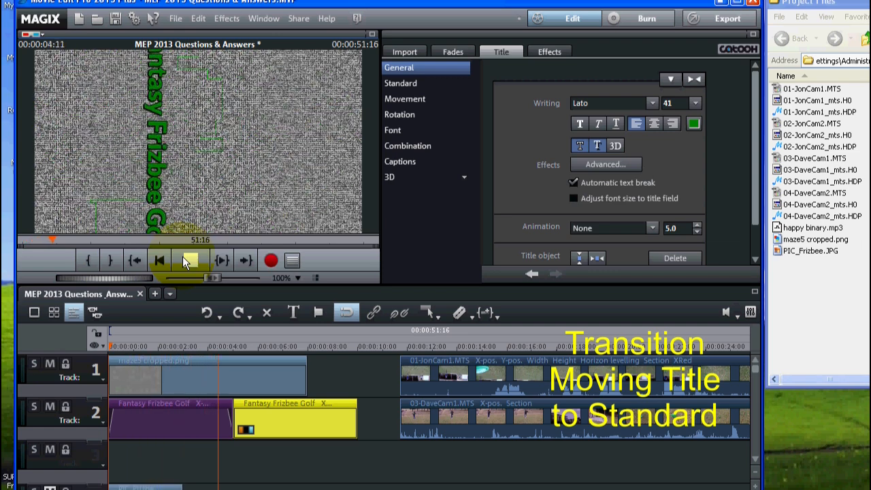
{"action": "left_click", "coordinate": [184, 260]}
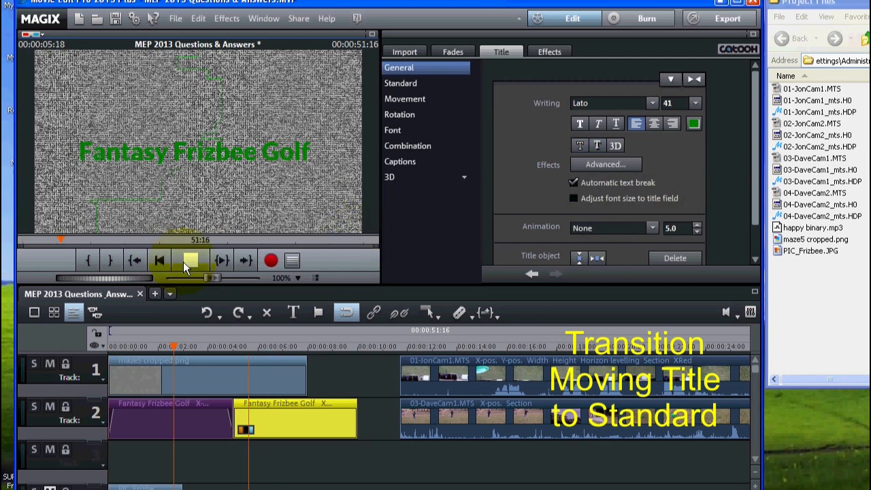
{"action": "left_click", "coordinate": [183, 262]}
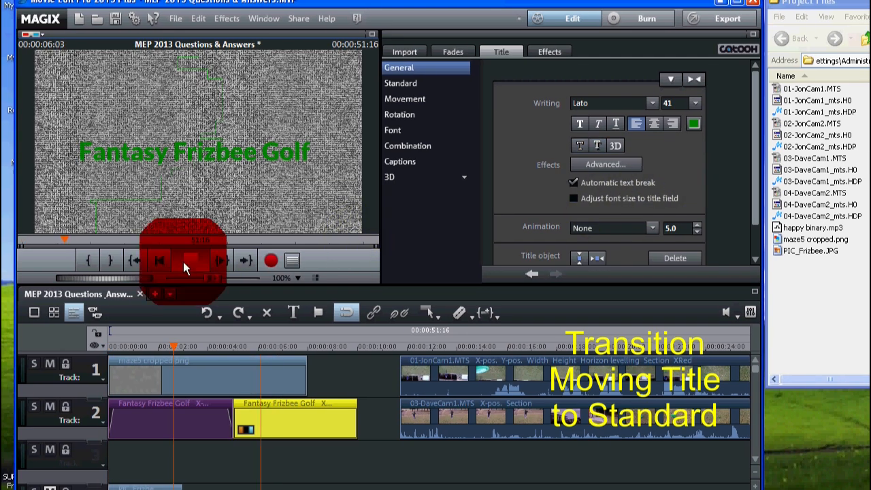
Step: Turn off the second title's shadow effect and preview the change from the moving title to the static one
{"action": "left_click", "coordinate": [582, 144]}
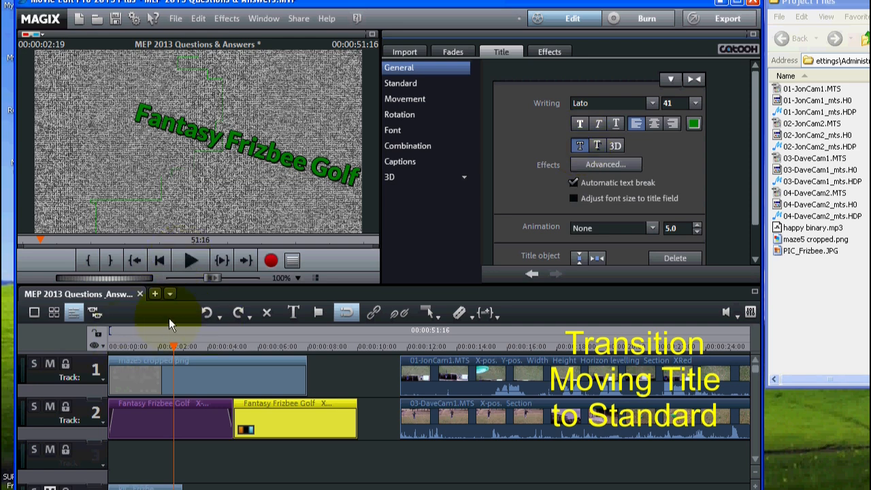
{"action": "left_click", "coordinate": [200, 260]}
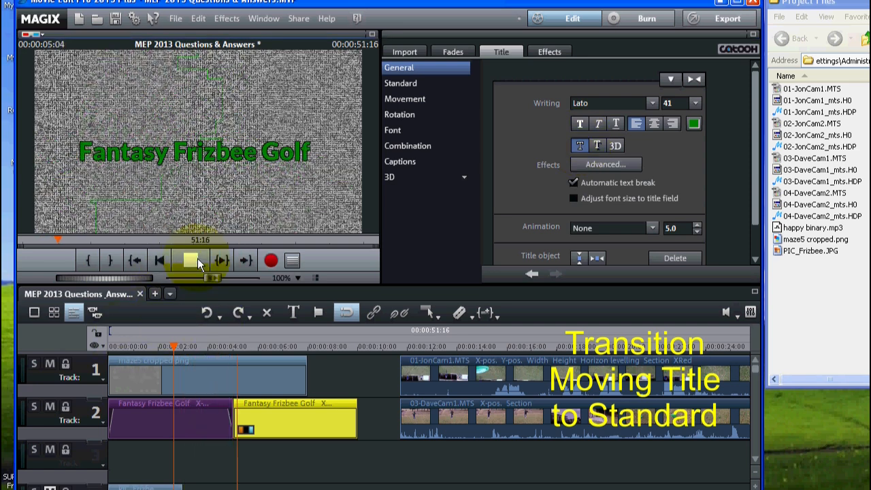
{"action": "left_click", "coordinate": [196, 259]}
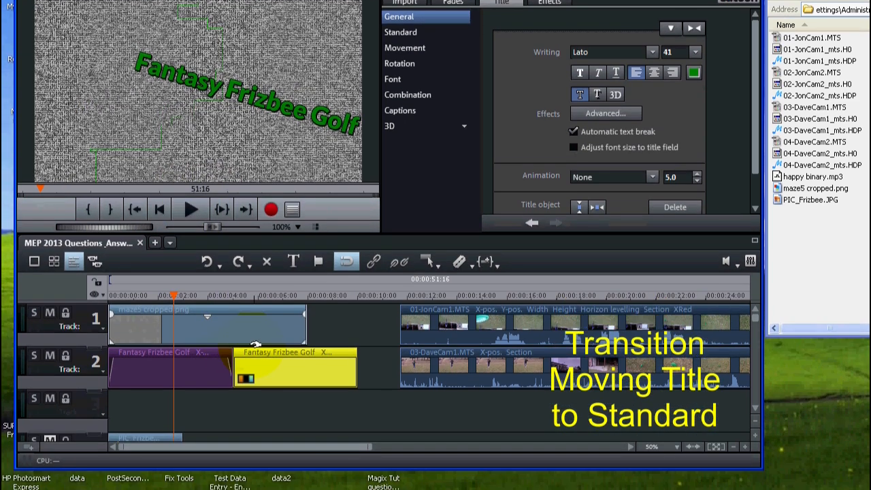
Step: Overlap the second title with the end of the moving title to form a crossfade, and preview it from the start
{"action": "left_click", "coordinate": [253, 371]}
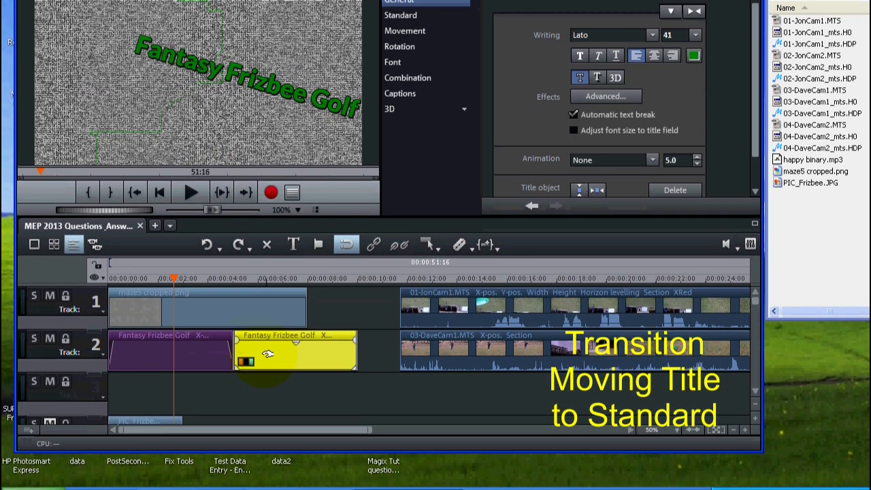
{"action": "left_click", "coordinate": [220, 278]}
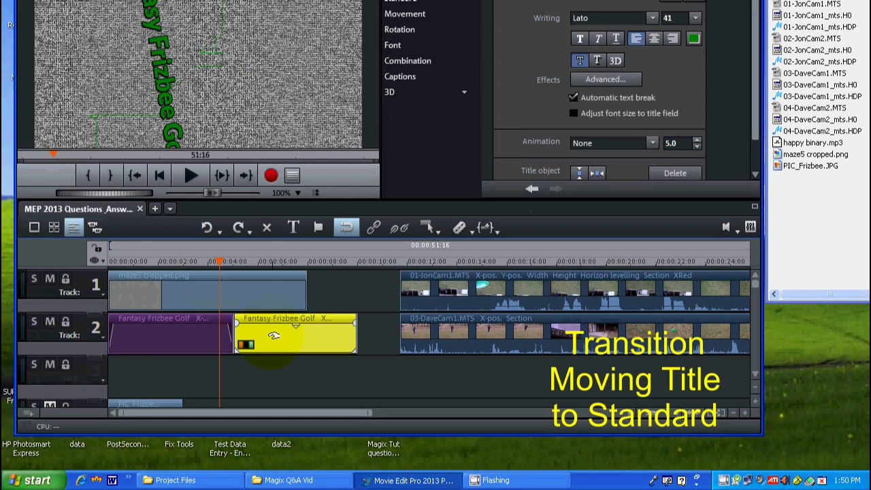
{"action": "left_click_drag", "start_coordinate": [273, 334], "coordinate": [262, 326]}
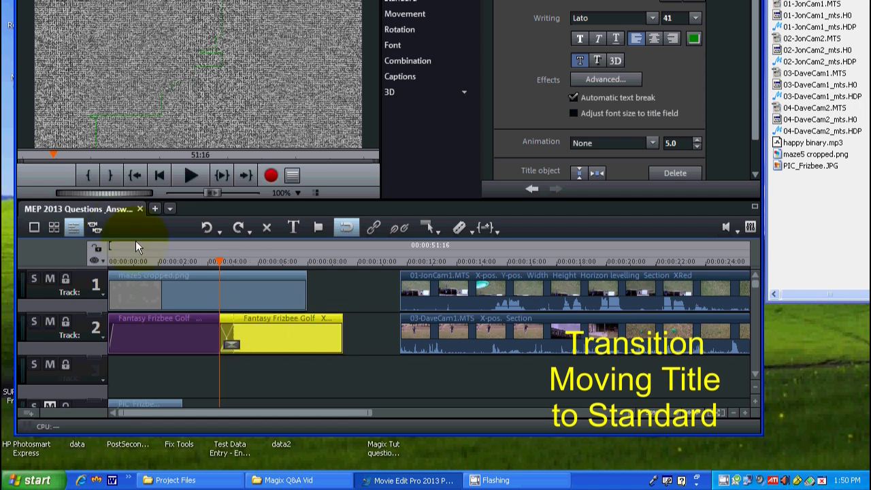
{"action": "left_click", "coordinate": [108, 261]}
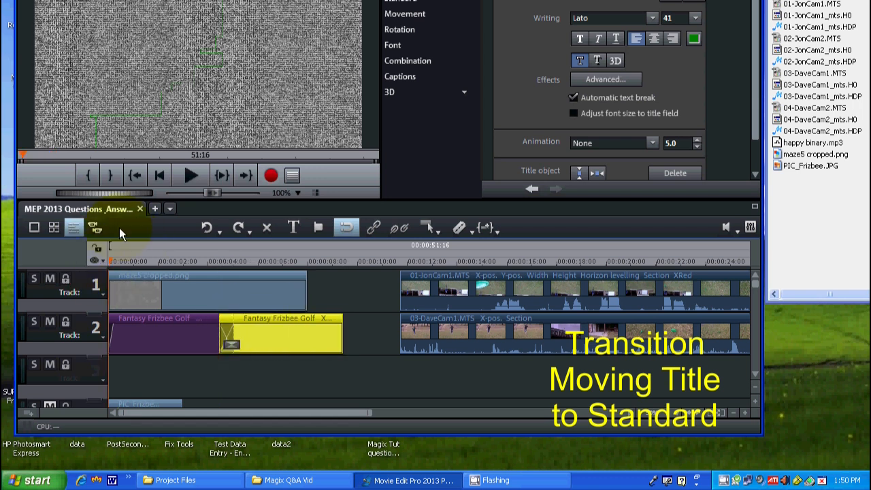
{"action": "left_click", "coordinate": [185, 172]}
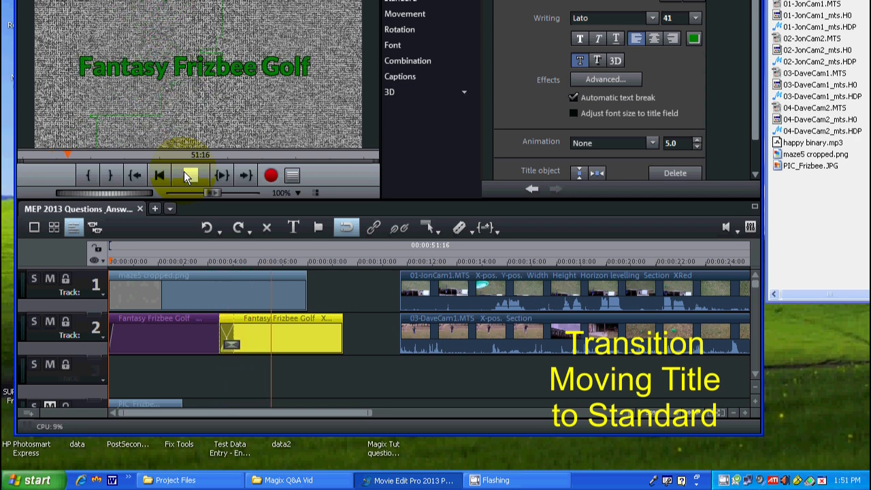
{"action": "left_click", "coordinate": [186, 176]}
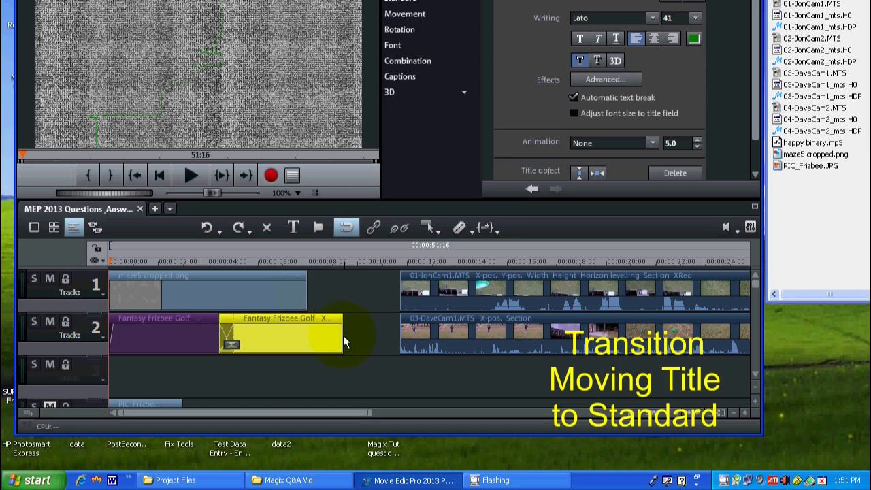
Step: Trim the second title to end with the maze5 cropped.png background and shift all following clips earlier to close the gap
{"action": "left_click_drag", "start_coordinate": [342, 340], "coordinate": [308, 321]}
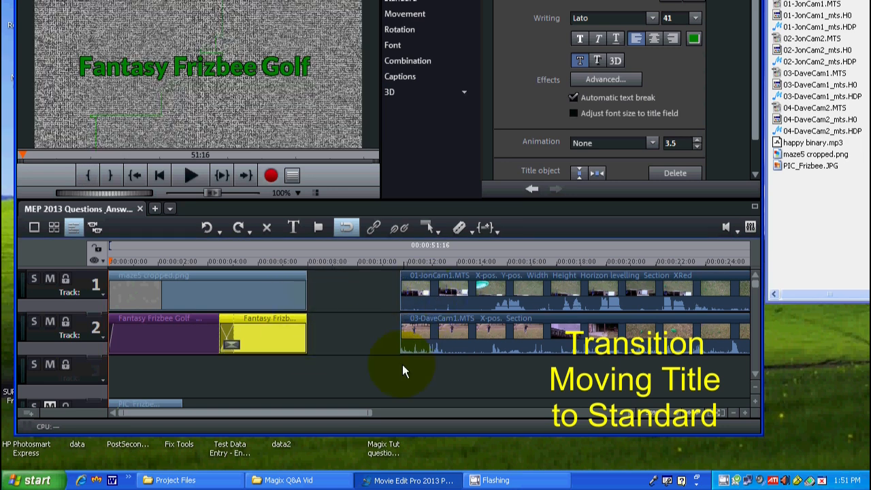
{"action": "left_click", "coordinate": [693, 412]}
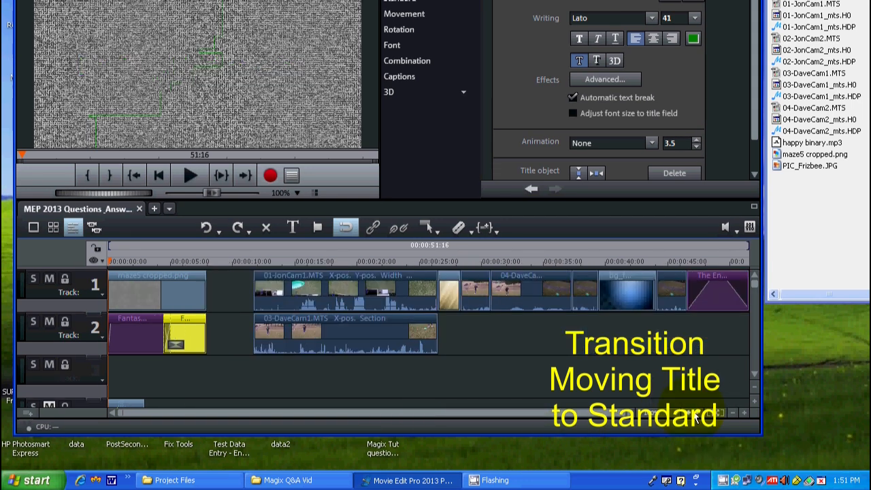
{"action": "left_click_drag", "start_coordinate": [240, 368], "coordinate": [746, 272]}
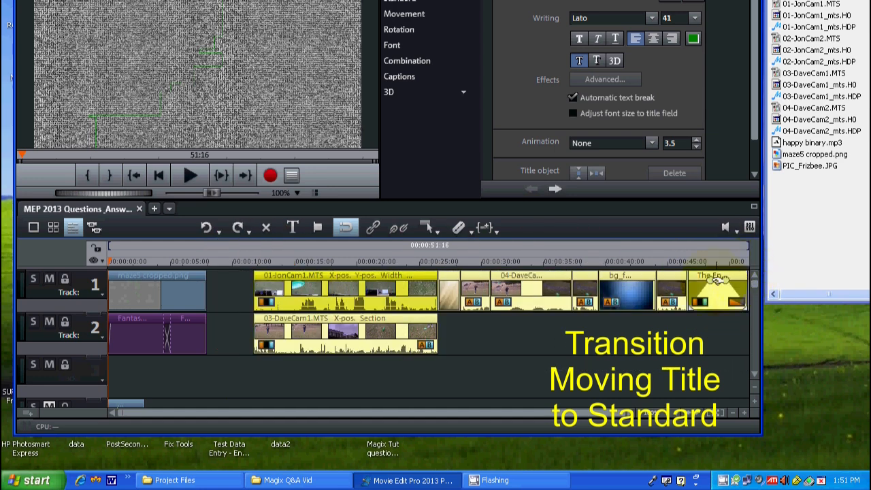
{"action": "left_click_drag", "start_coordinate": [314, 292], "coordinate": [272, 285]}
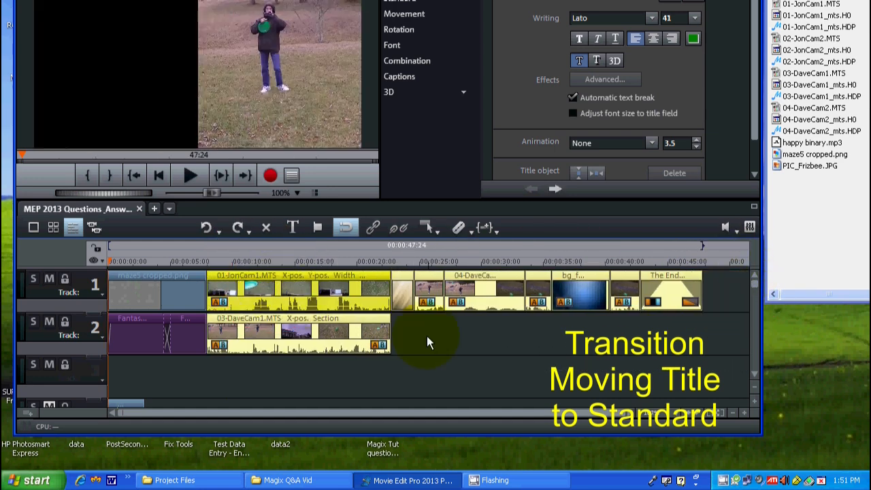
{"action": "left_click", "coordinate": [498, 348]}
{"action": "left_click_drag", "start_coordinate": [503, 411], "coordinate": [516, 411]}
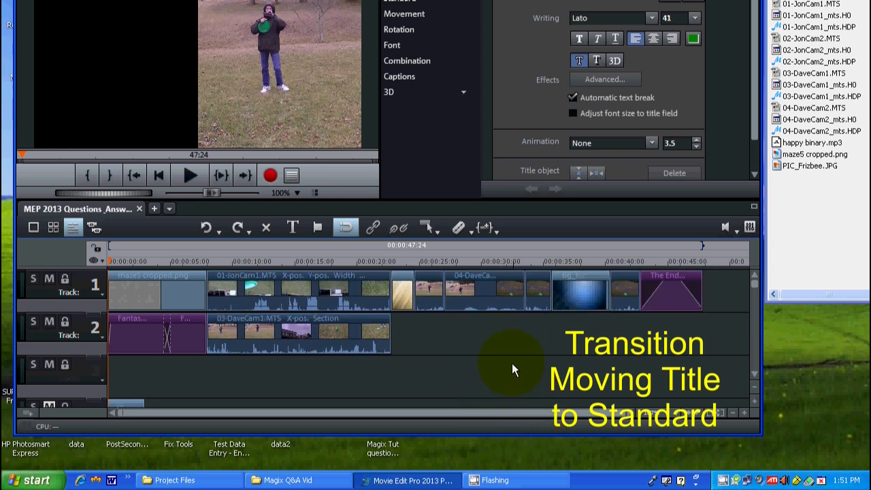
Step: Place the playhead at the start of the beige background clip and set the title text to white with the outline effect
{"action": "left_click", "coordinate": [391, 262]}
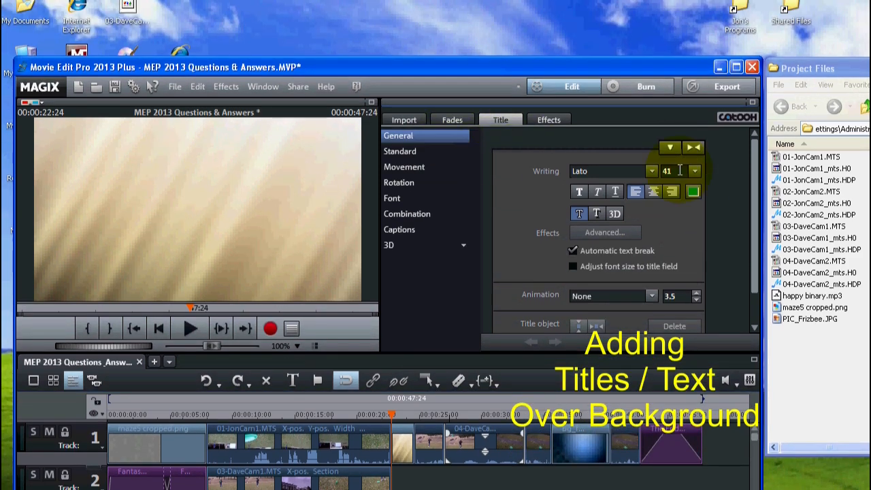
{"action": "left_click", "coordinate": [692, 192]}
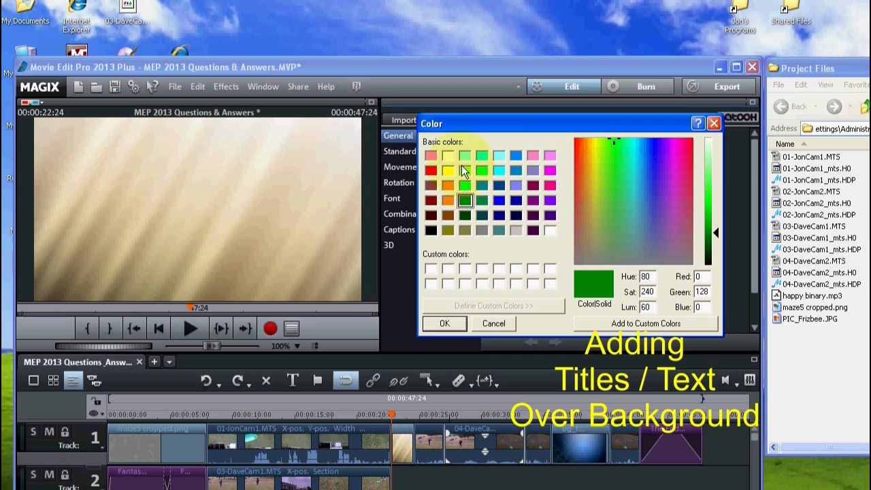
{"action": "left_click", "coordinate": [551, 230]}
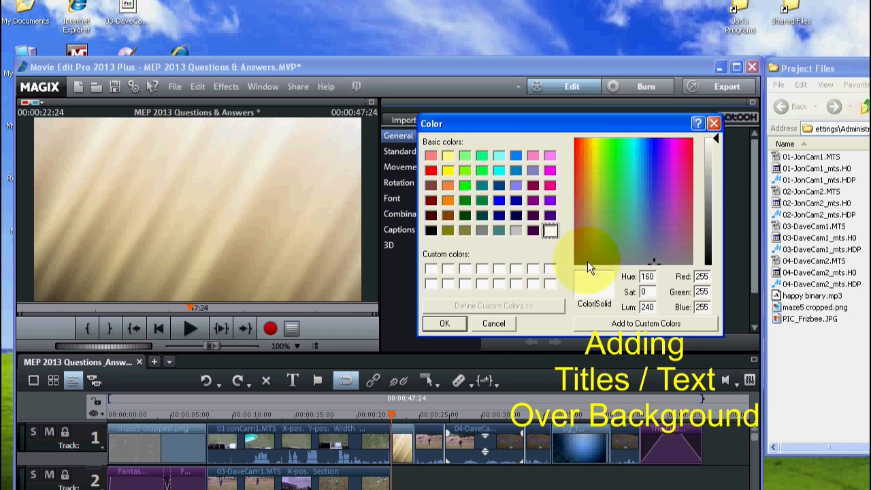
{"action": "left_click", "coordinate": [444, 323]}
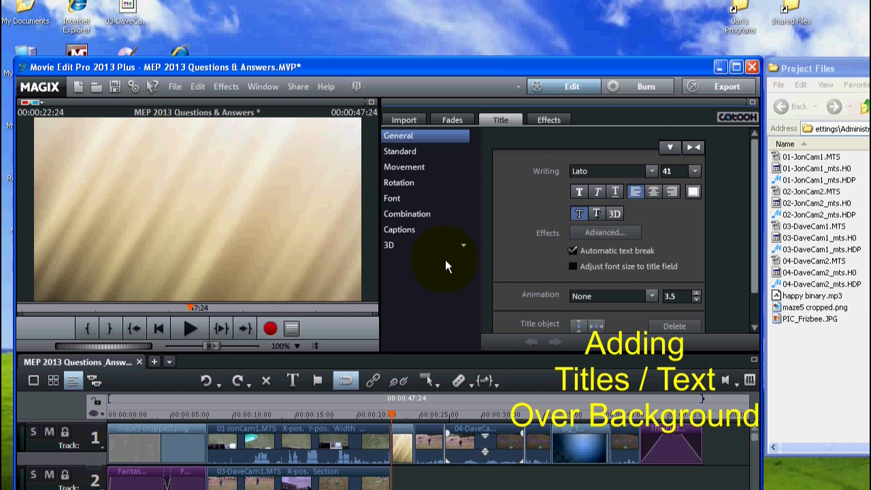
{"action": "left_click", "coordinate": [579, 214]}
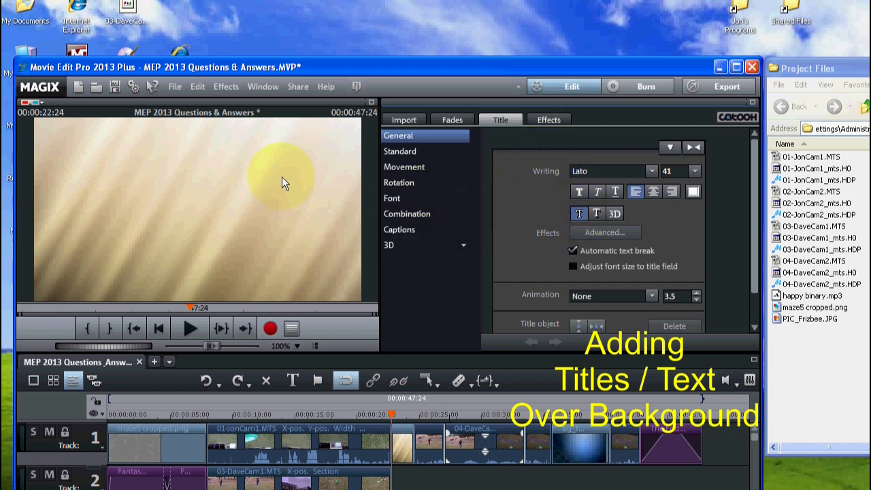
Step: Enter "To be continued..." as the title text over the beige background clip
{"action": "left_click", "coordinate": [104, 218]}
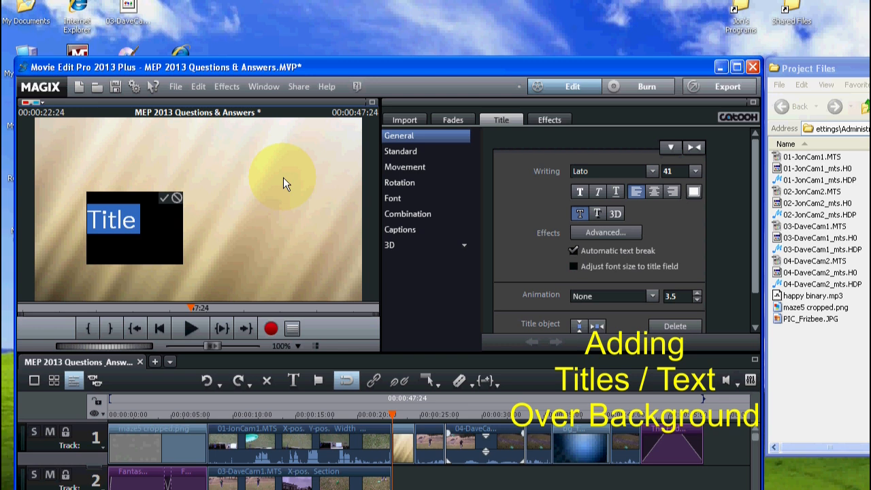
{"action": "type", "text": "To"}
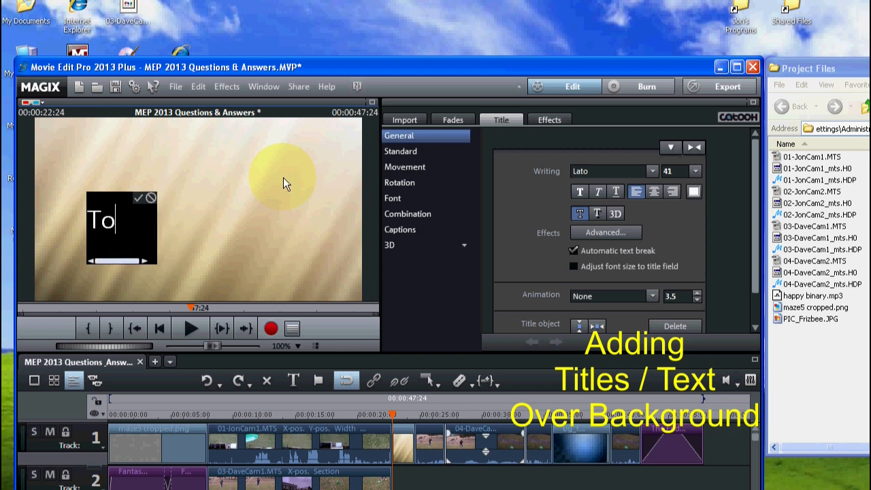
{"action": "type", "text": " be "}
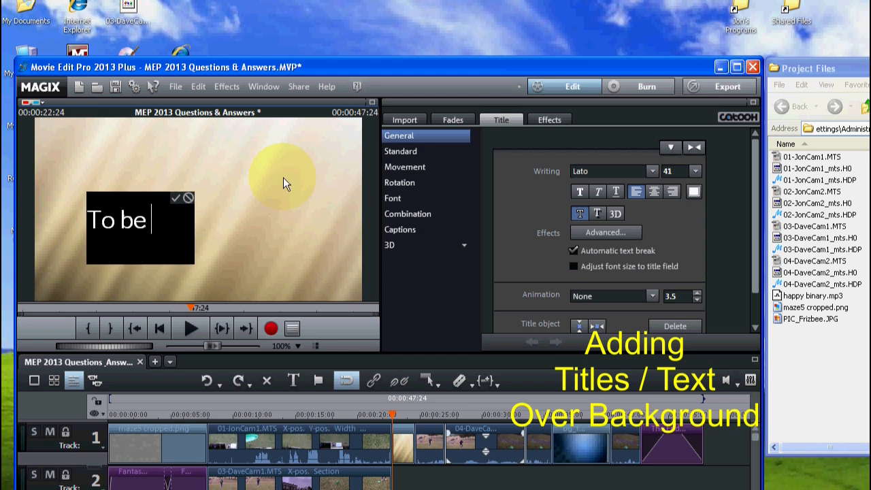
{"action": "type", "text": "contin"}
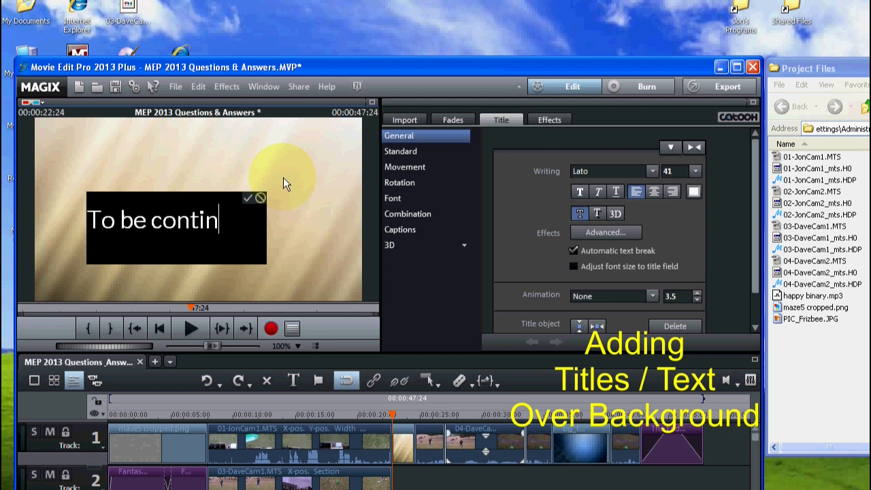
{"action": "type", "text": "ued"}
{"action": "type", "text": "..."}
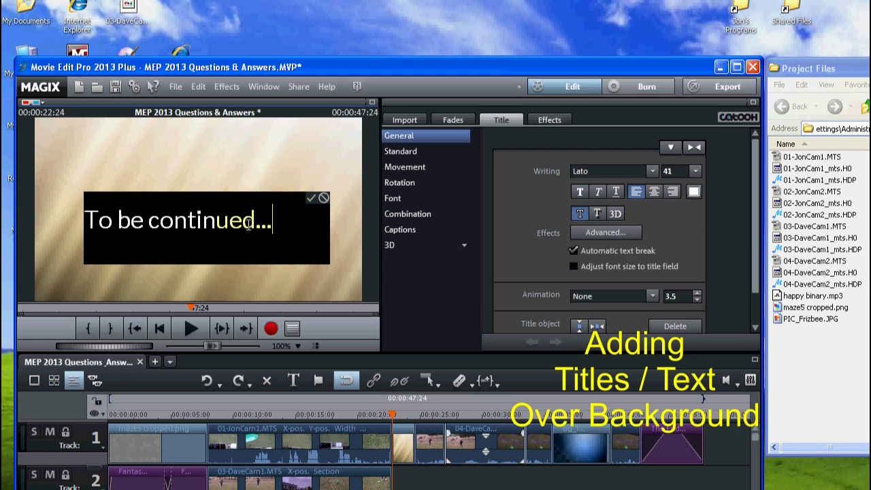
Step: Italicize the entire "To be continued..." text and move the title toward the left side of the video frame
{"action": "key", "text": "ctrl+a"}
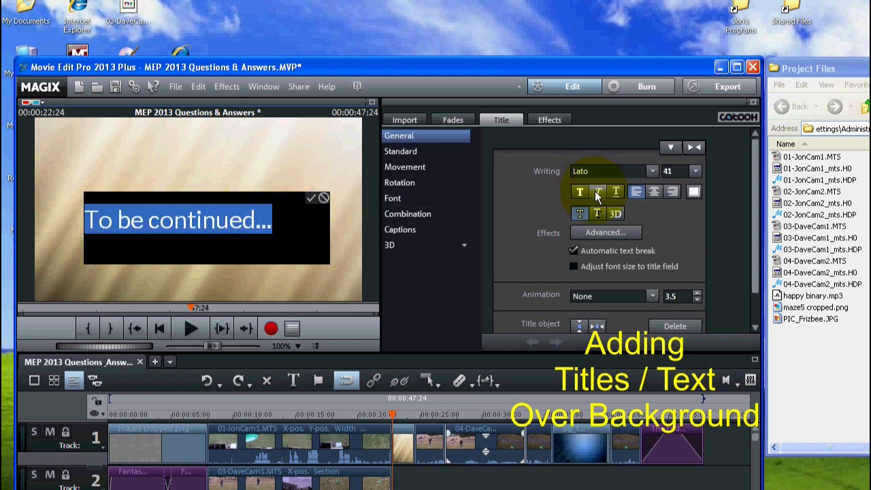
{"action": "left_click", "coordinate": [596, 191]}
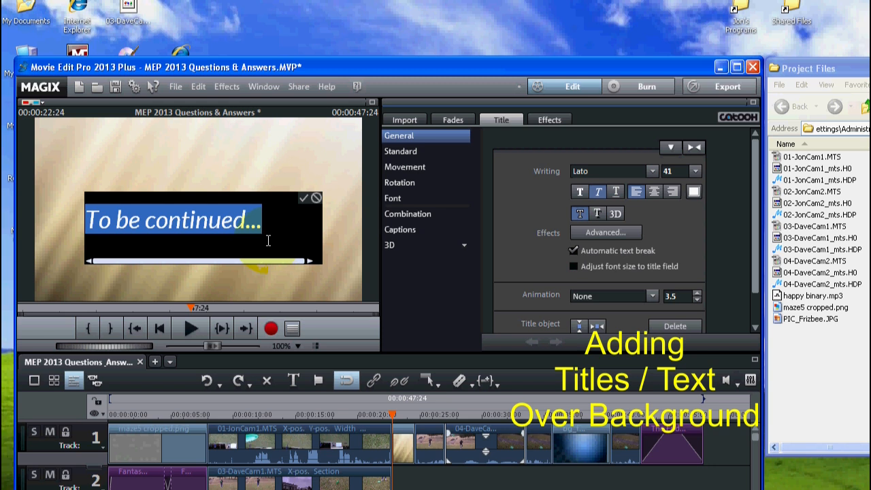
{"action": "left_click", "coordinate": [303, 197]}
{"action": "left_click_drag", "start_coordinate": [199, 230], "coordinate": [138, 229]}
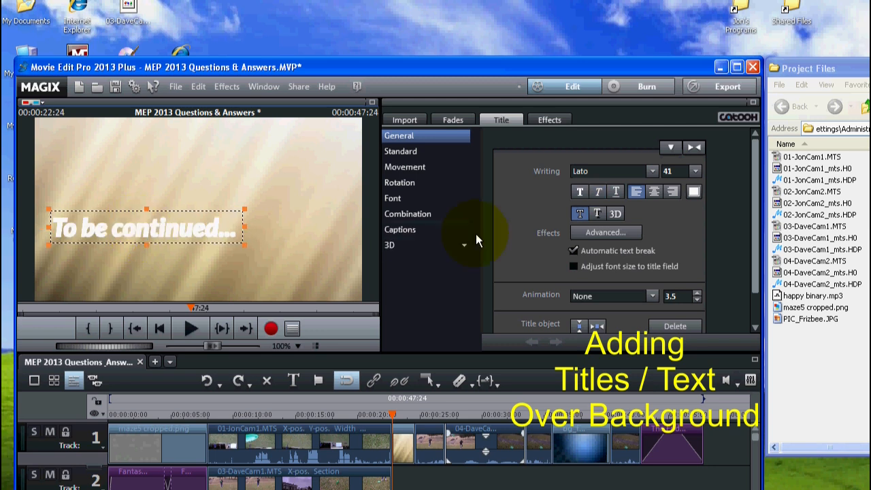
Step: Add the shadow effect to the title and adjust its position in the video frame
{"action": "left_click", "coordinate": [598, 214]}
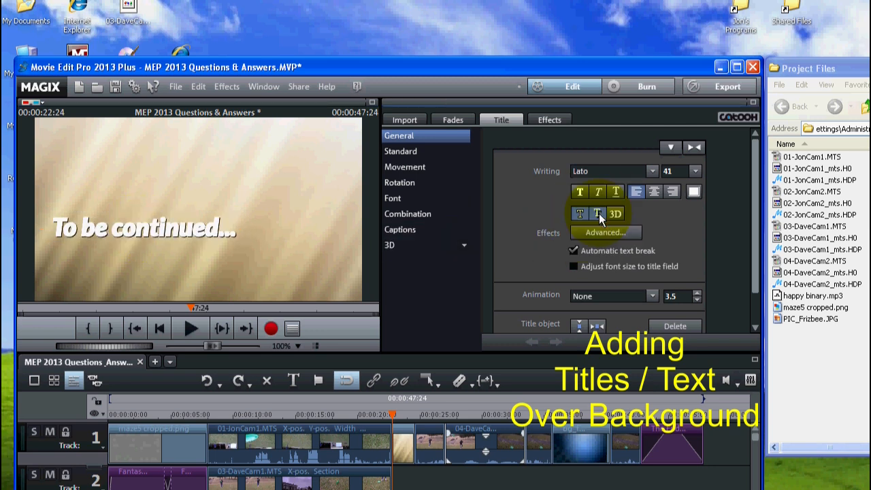
{"action": "left_click", "coordinate": [173, 229]}
{"action": "left_click_drag", "start_coordinate": [173, 229], "coordinate": [158, 230]}
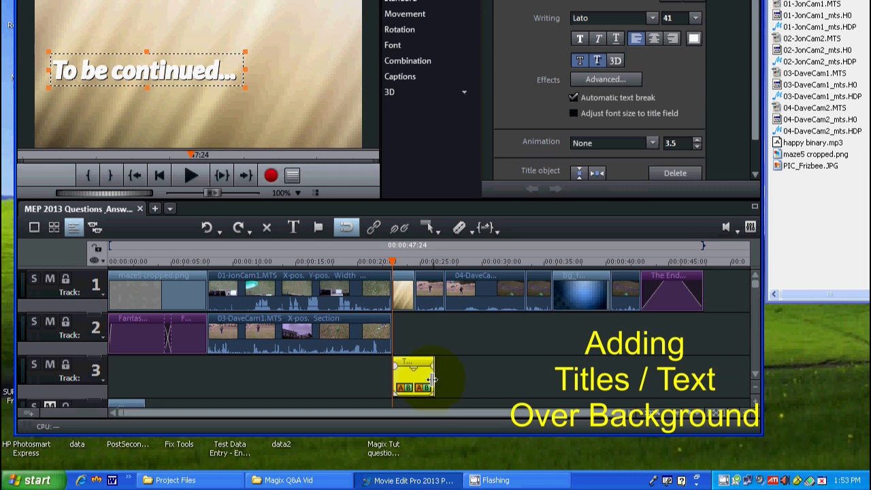
Step: Trim the title to 0.9 seconds so it covers about half of the beige background clip, and preview it
{"action": "left_click", "coordinate": [431, 380]}
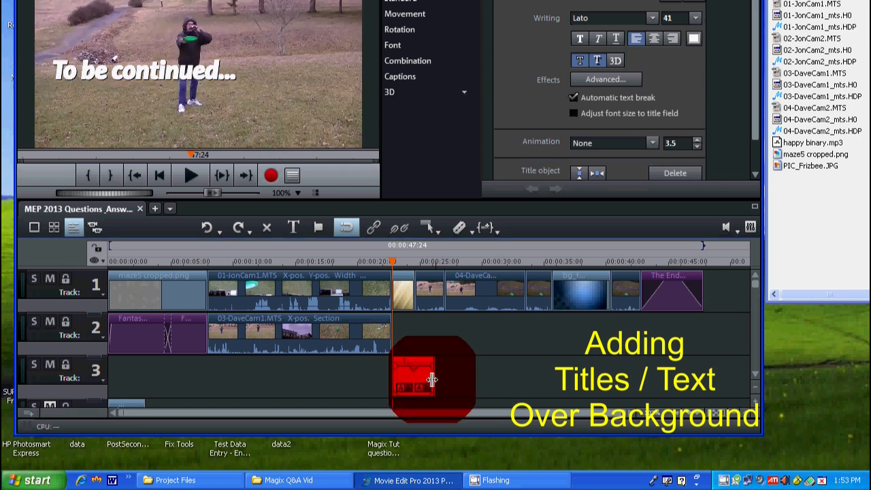
{"action": "left_click_drag", "start_coordinate": [431, 380], "coordinate": [400, 368]}
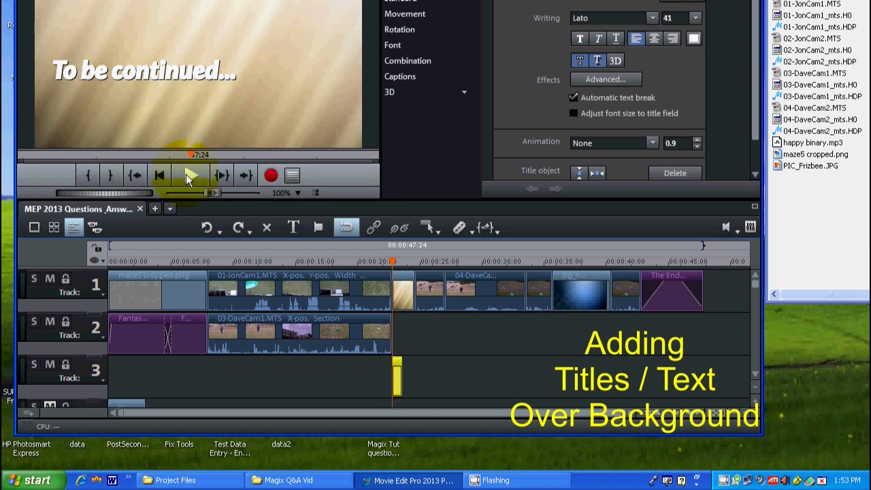
{"action": "left_click", "coordinate": [186, 173]}
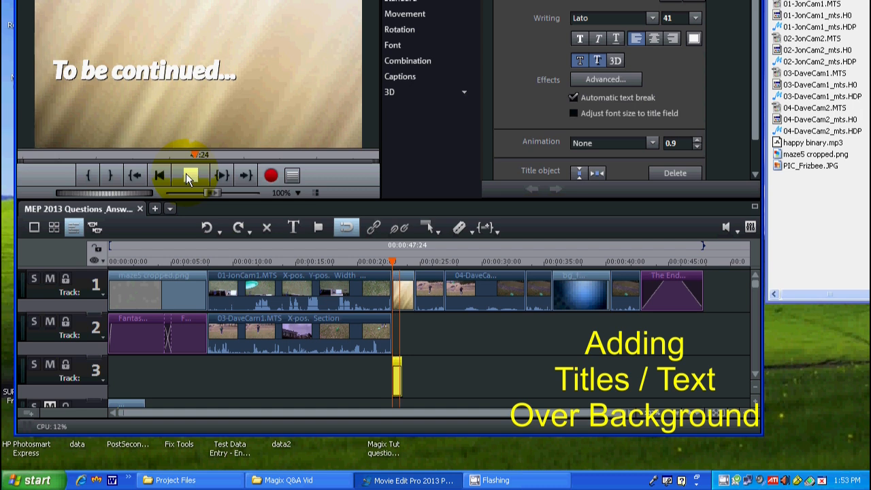
{"action": "left_click", "coordinate": [186, 172]}
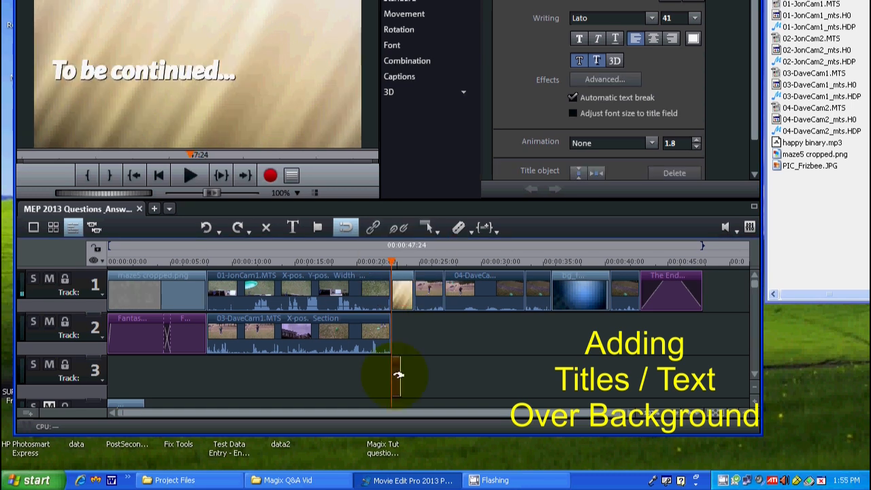
Step: Move the title to track 2 under the beige background and paste a copy of it directly after the original
{"action": "left_click_drag", "start_coordinate": [397, 373], "coordinate": [398, 344]}
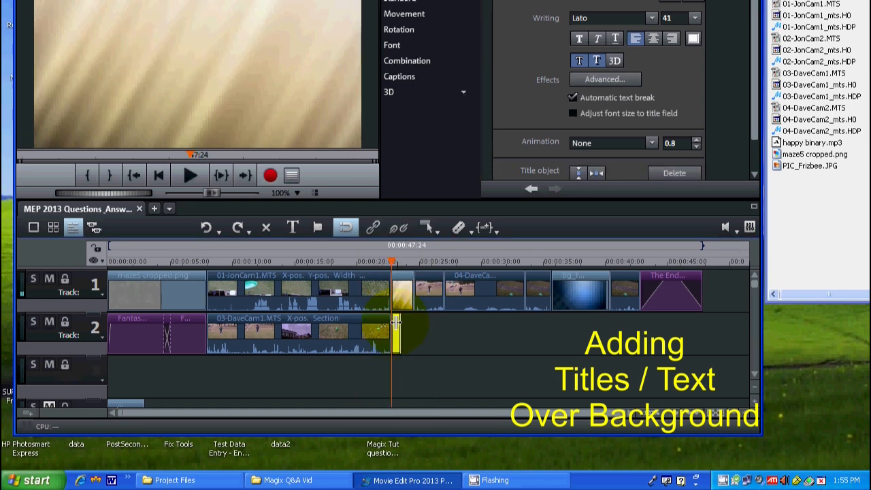
{"action": "left_click", "coordinate": [400, 265]}
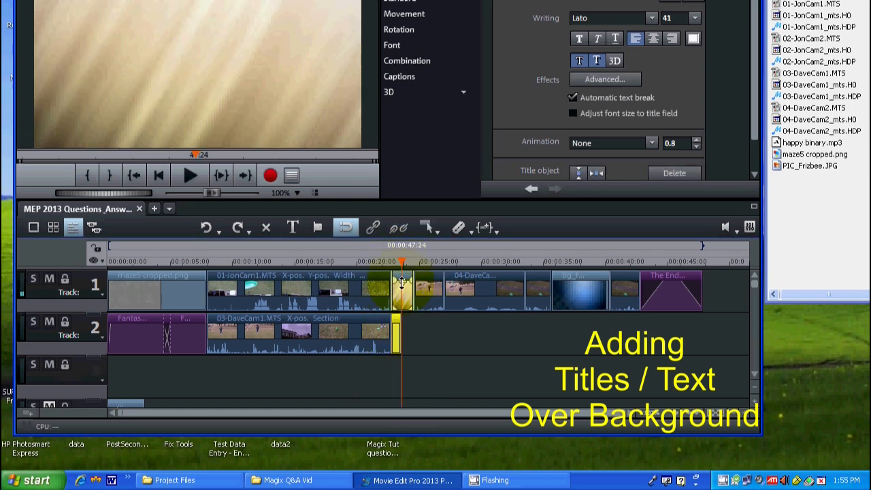
{"action": "right_click", "coordinate": [397, 342]}
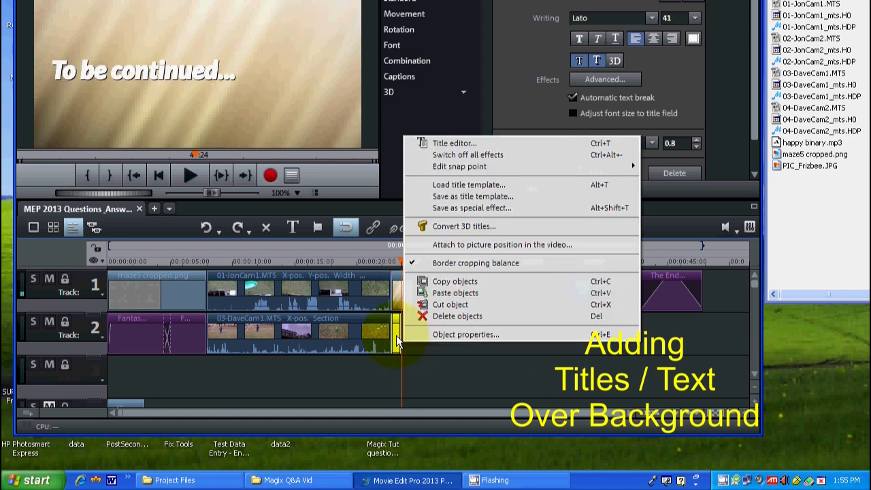
{"action": "left_click", "coordinate": [454, 281]}
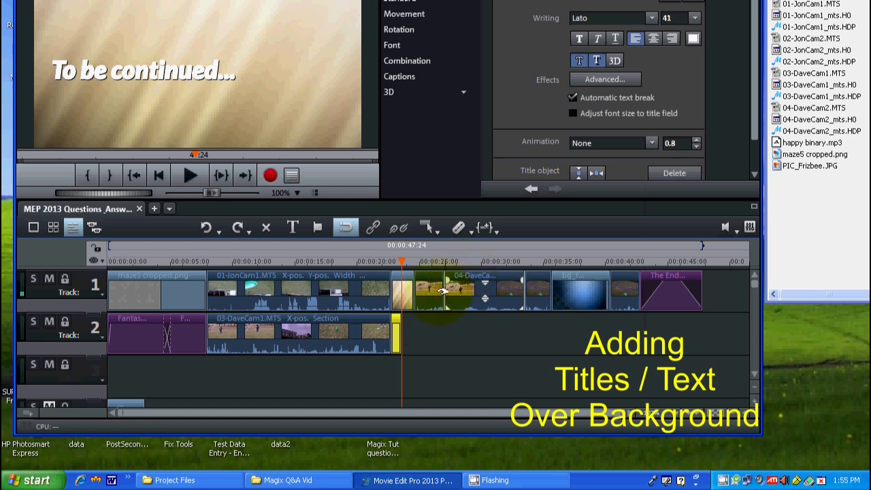
{"action": "left_click", "coordinate": [402, 314]}
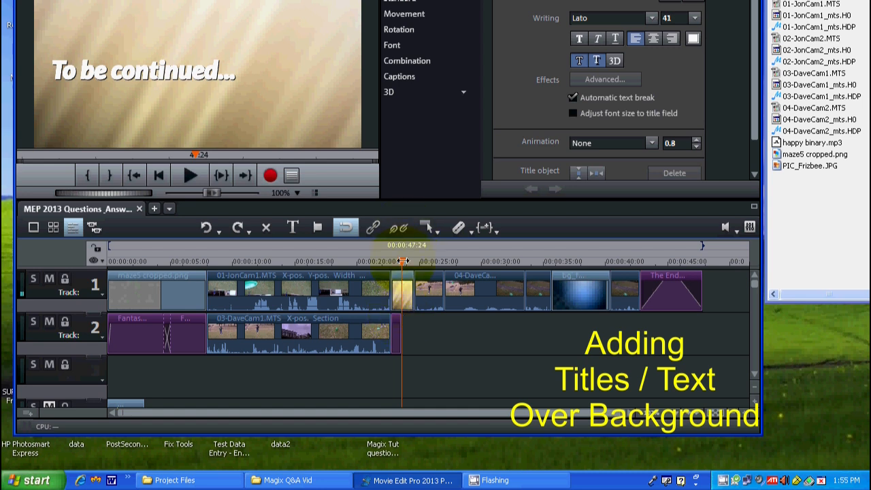
{"action": "left_click", "coordinate": [403, 260]}
{"action": "right_click", "coordinate": [414, 345]}
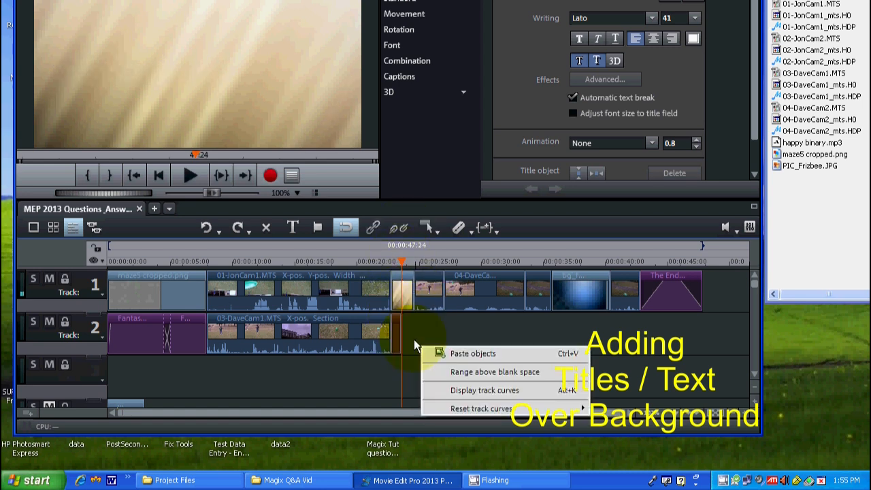
{"action": "left_click", "coordinate": [451, 353]}
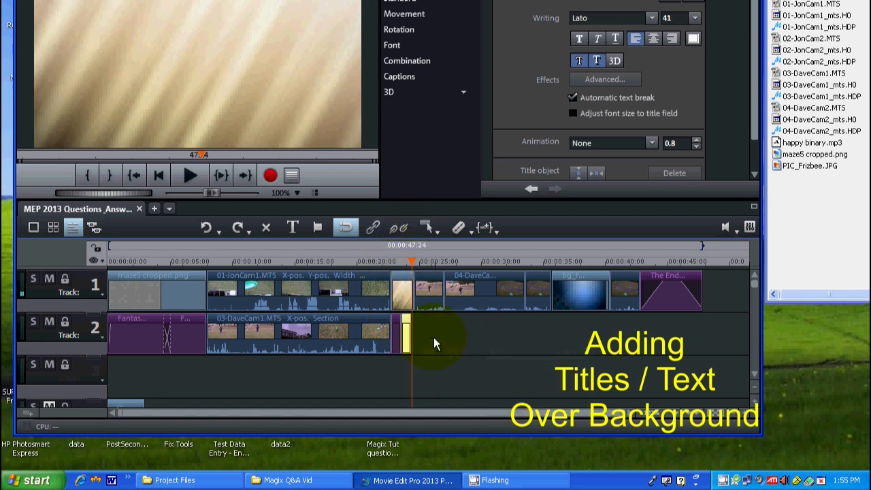
Step: Extend the copied title's text to read "To be continued... Right Now"
{"action": "double_click", "coordinate": [402, 320]}
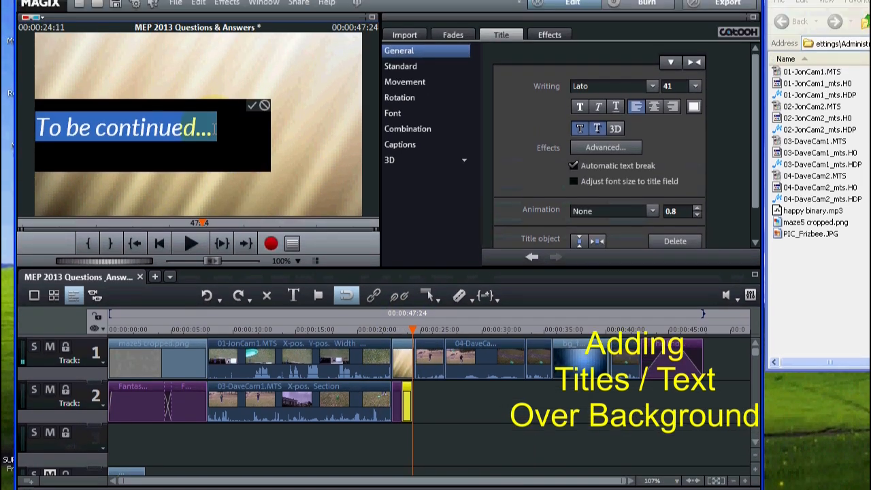
{"action": "left_click", "coordinate": [216, 63]}
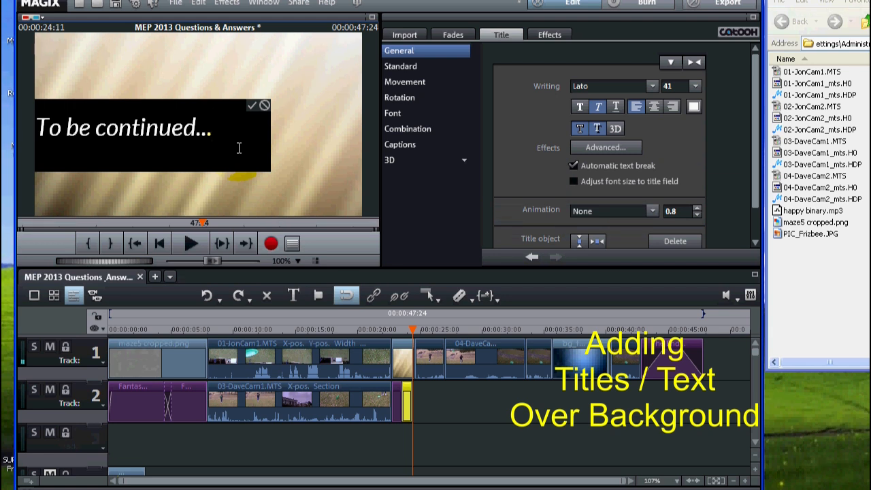
{"action": "type", "text": "Right"}
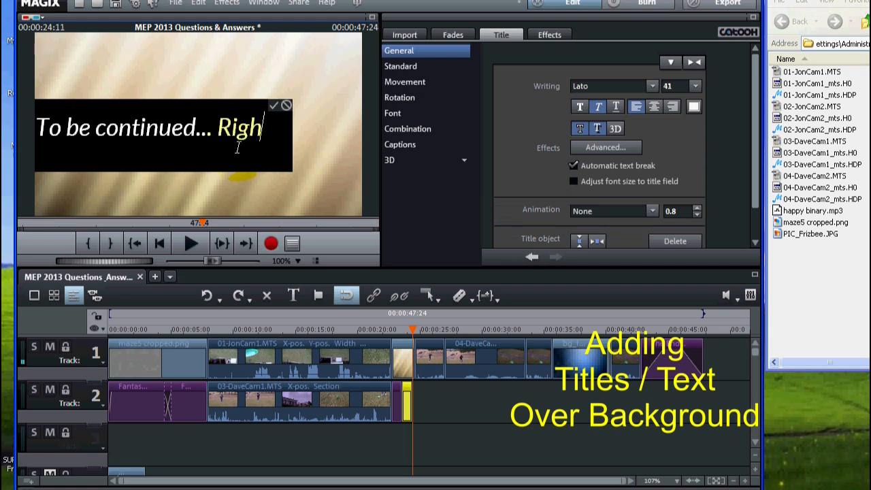
{"action": "type", "text": " Now"}
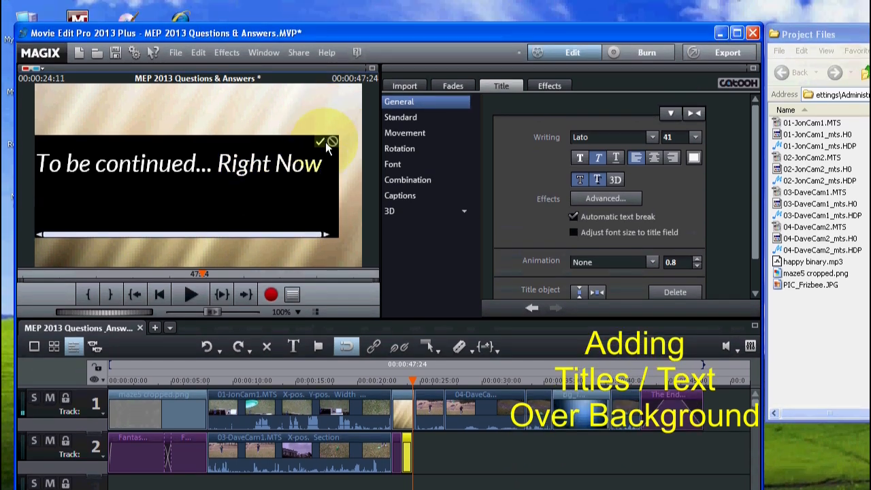
{"action": "left_click", "coordinate": [322, 93]}
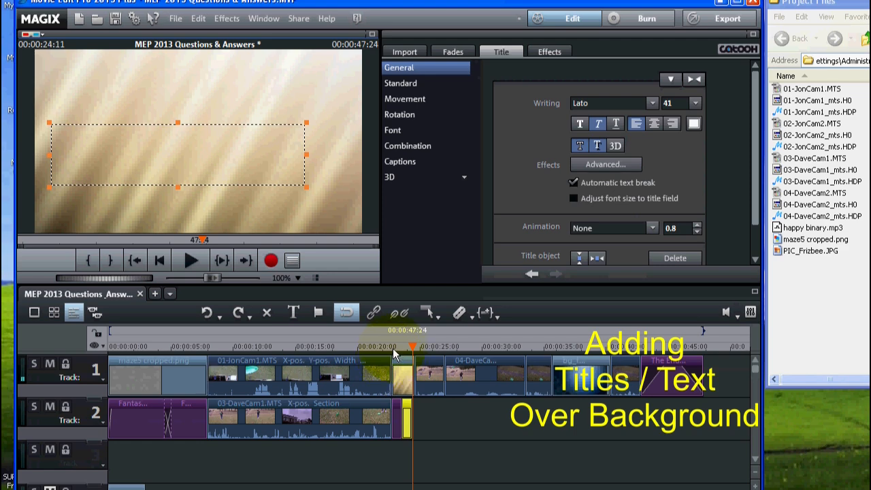
Step: Preview the two consecutive titles over the background, starting slightly before the beige clip
{"action": "left_click", "coordinate": [393, 350]}
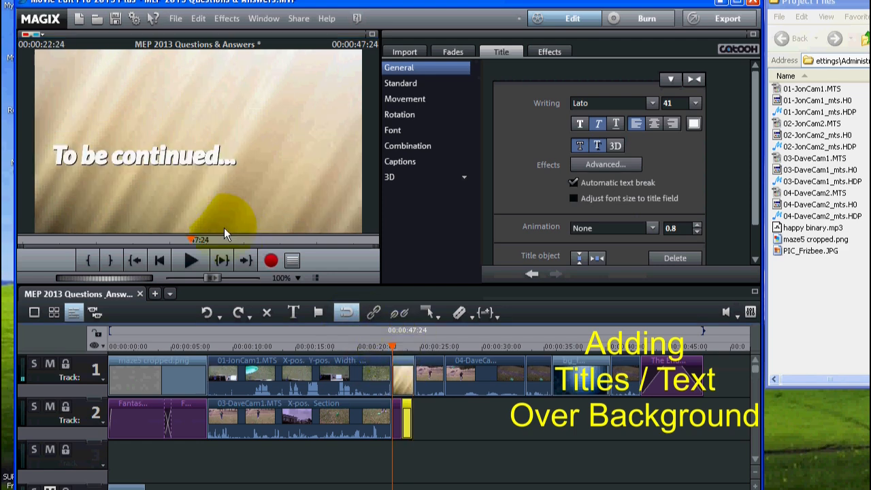
{"action": "left_click", "coordinate": [379, 347]}
{"action": "left_click", "coordinate": [189, 262]}
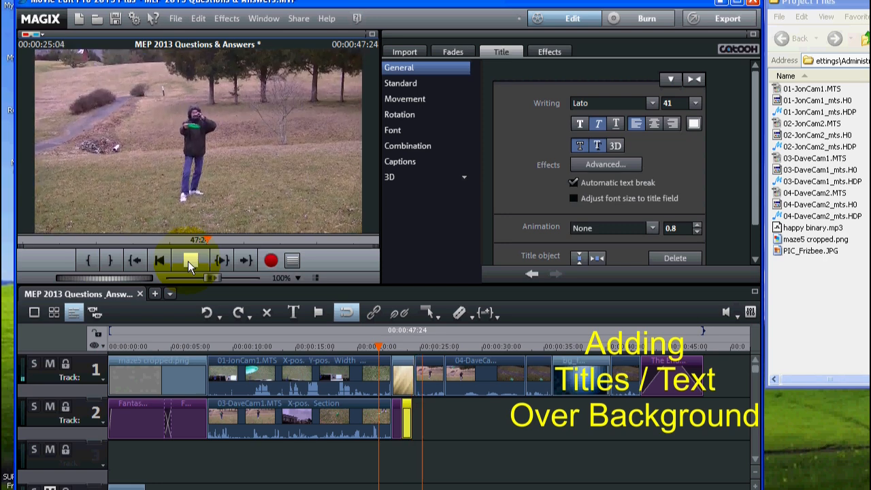
{"action": "left_click", "coordinate": [192, 258]}
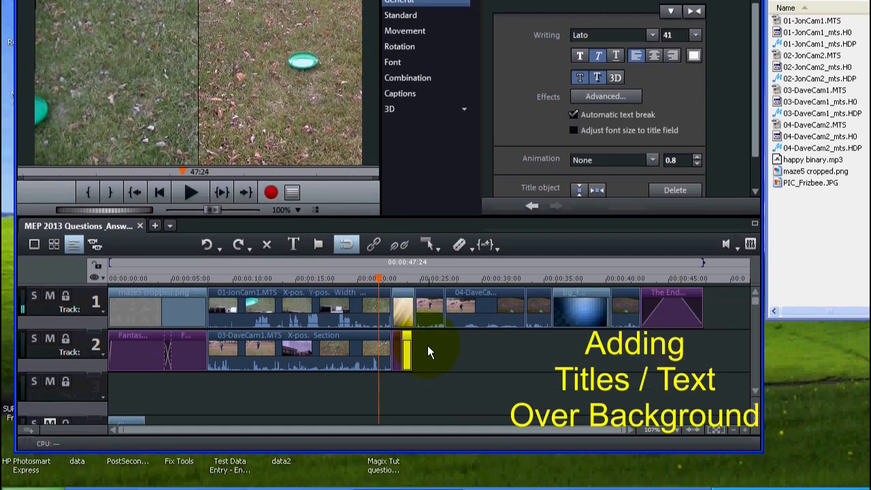
Step: Shift all clips following the beige background later on the timeline and roughly double the background clip's length
{"action": "left_click_drag", "start_coordinate": [427, 347], "coordinate": [676, 283]}
{"action": "left_click_drag", "start_coordinate": [435, 310], "coordinate": [503, 314]}
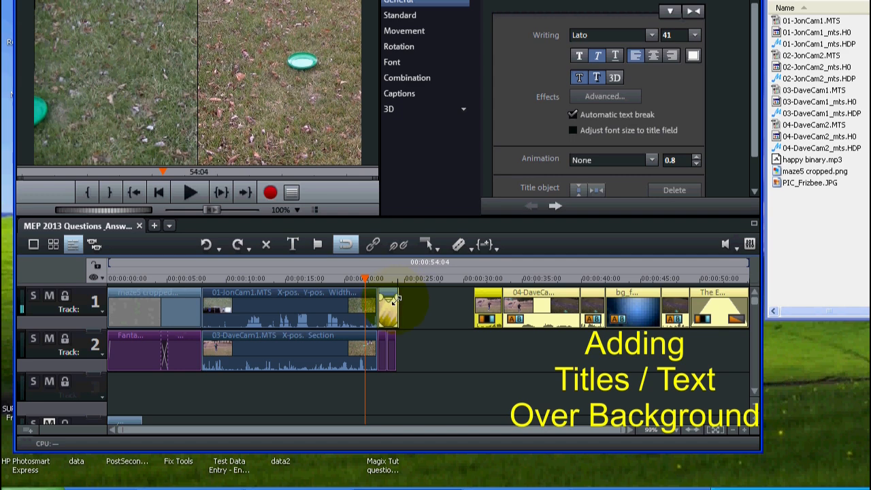
{"action": "left_click_drag", "start_coordinate": [398, 309], "coordinate": [421, 309]}
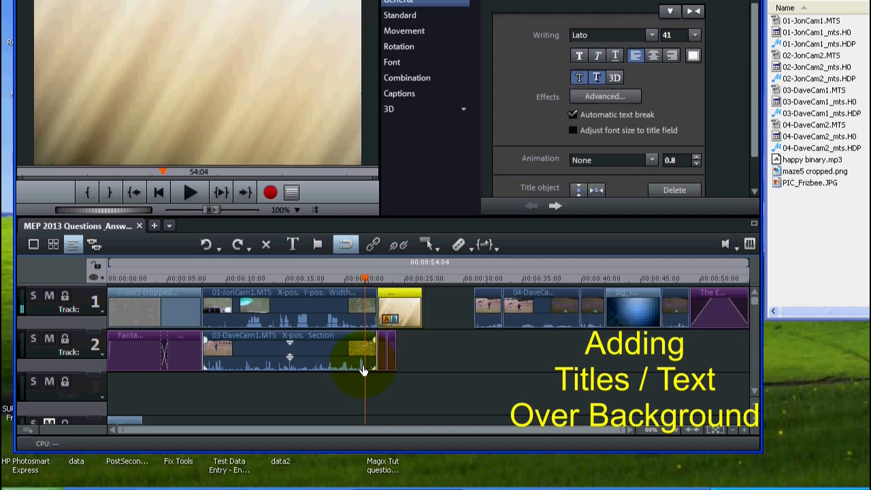
Step: Stretch the two titles to span the lengthened background, with the second lasting 1.4 seconds, and preview them from the background's start
{"action": "left_click", "coordinate": [397, 281]}
{"action": "left_click", "coordinate": [406, 350]}
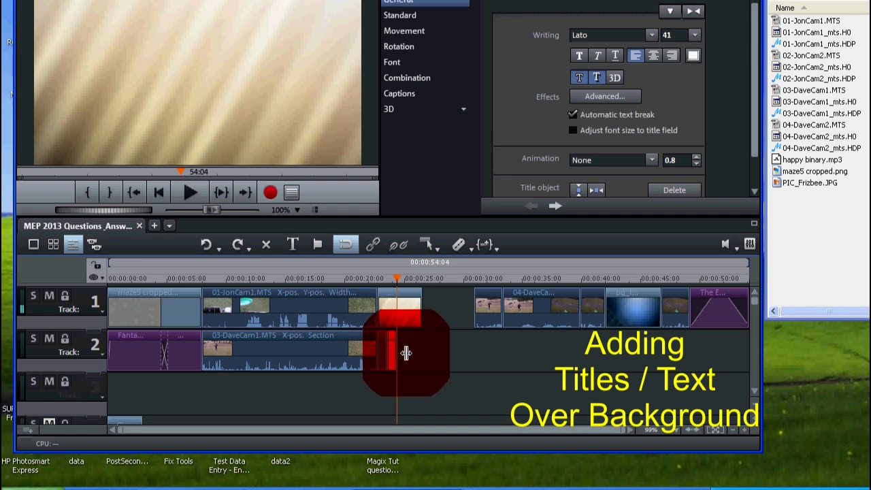
{"action": "mouse_move", "coordinate": [400, 350]}
{"action": "left_mouse_down"}
{"action": "mouse_move", "coordinate": [414, 349]}
{"action": "mouse_move", "coordinate": [385, 345]}
{"action": "mouse_move", "coordinate": [396, 349]}
{"action": "left_mouse_up"}
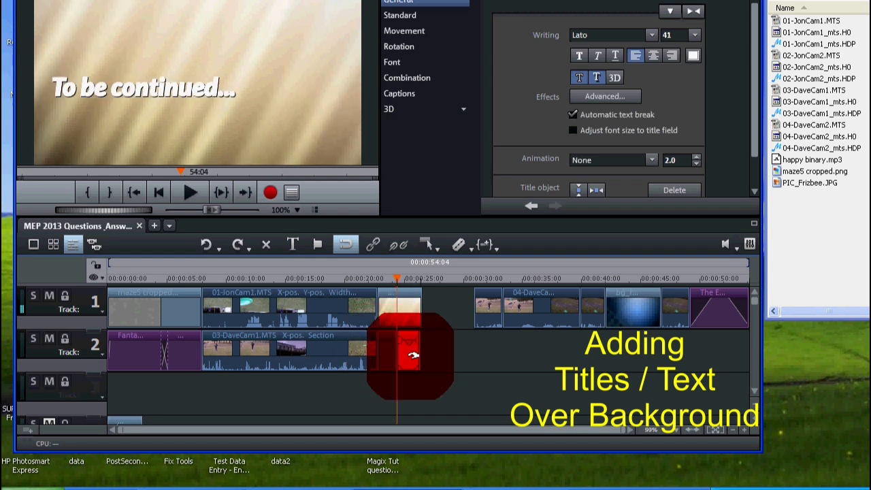
{"action": "left_click", "coordinate": [413, 355]}
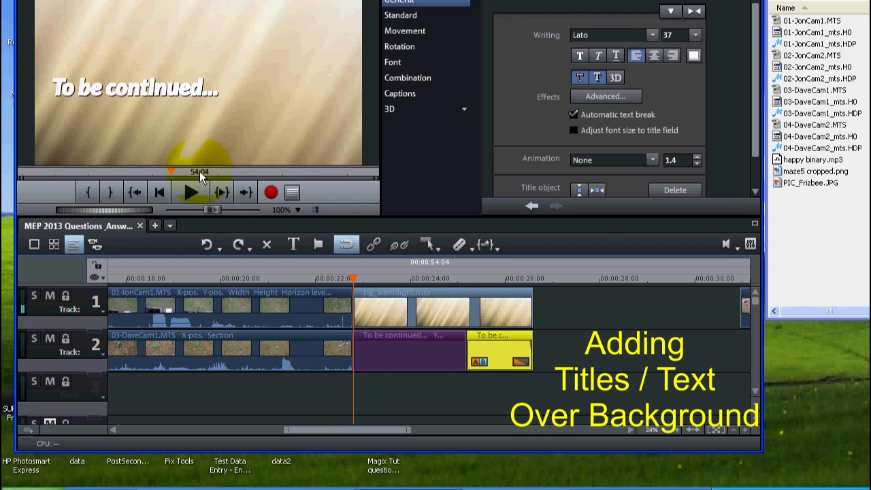
{"action": "left_click", "coordinate": [186, 192]}
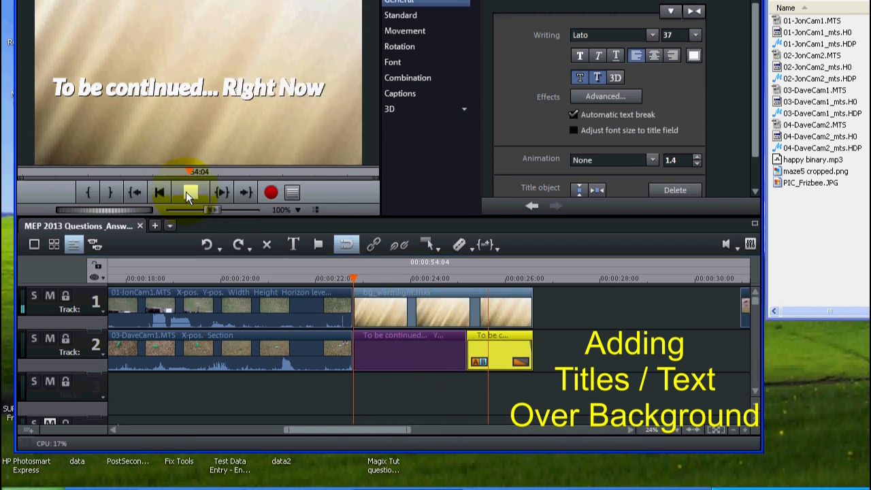
Step: Replay the two consecutive titles over the lengthened beige background
{"action": "left_click", "coordinate": [186, 191]}
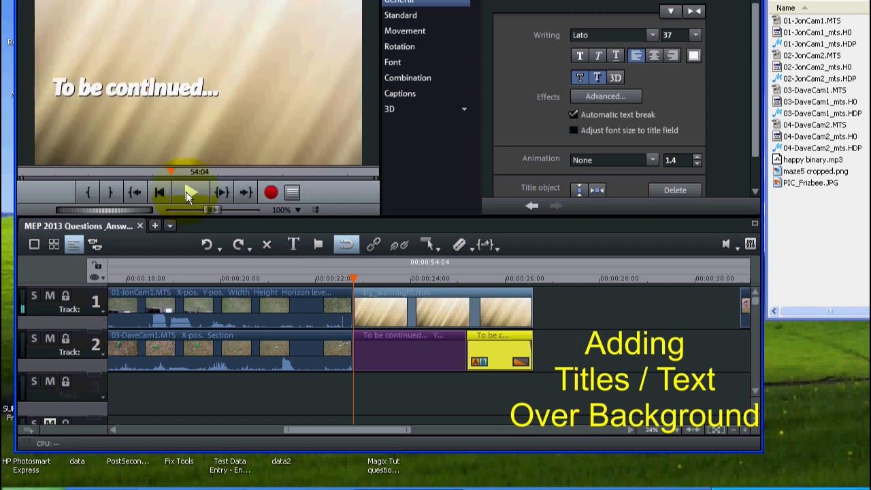
{"action": "left_click", "coordinate": [186, 192]}
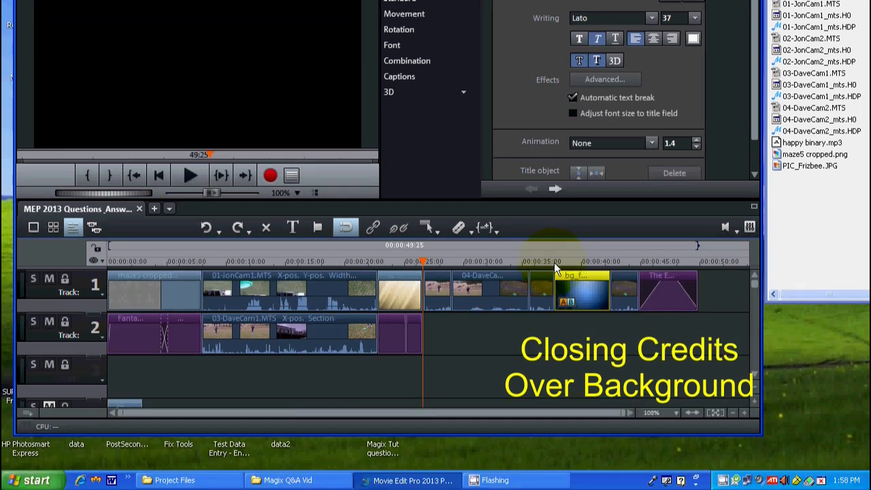
Step: Add a standard Final credits title on track 2 beneath the blue background clip, aligned with its start and matched to its length
{"action": "left_click", "coordinate": [555, 262]}
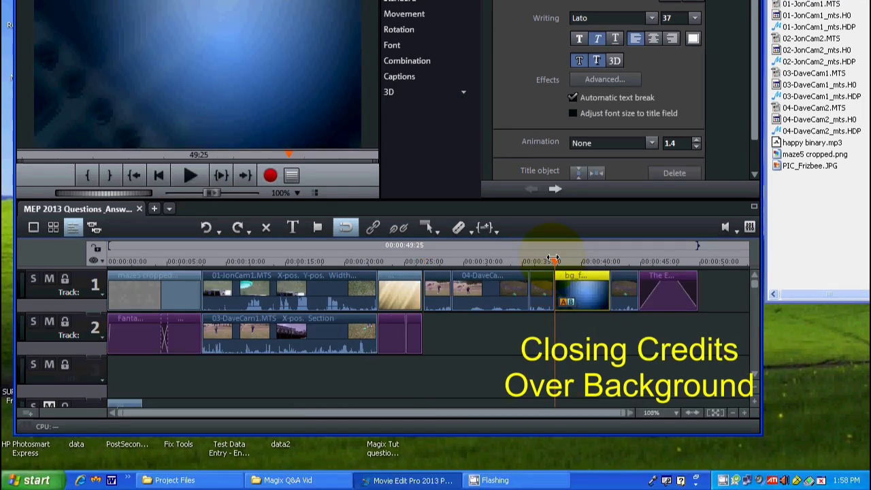
{"action": "left_click", "coordinate": [581, 285]}
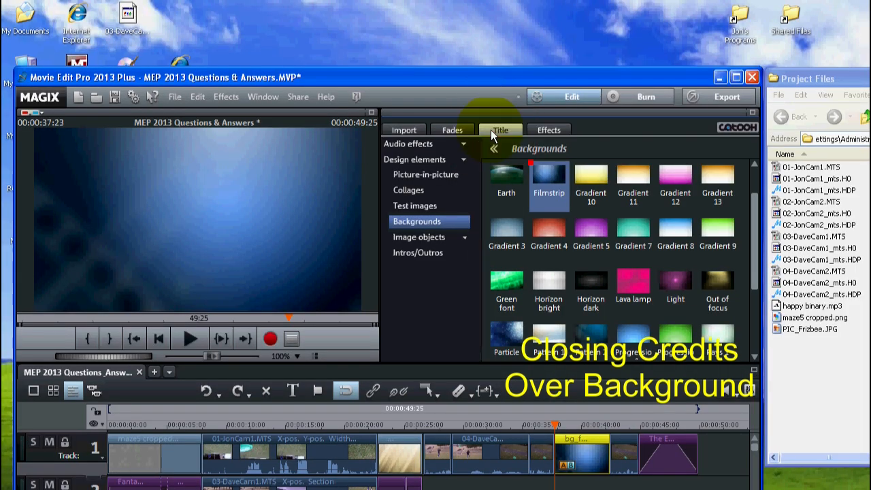
{"action": "left_click", "coordinate": [490, 130]}
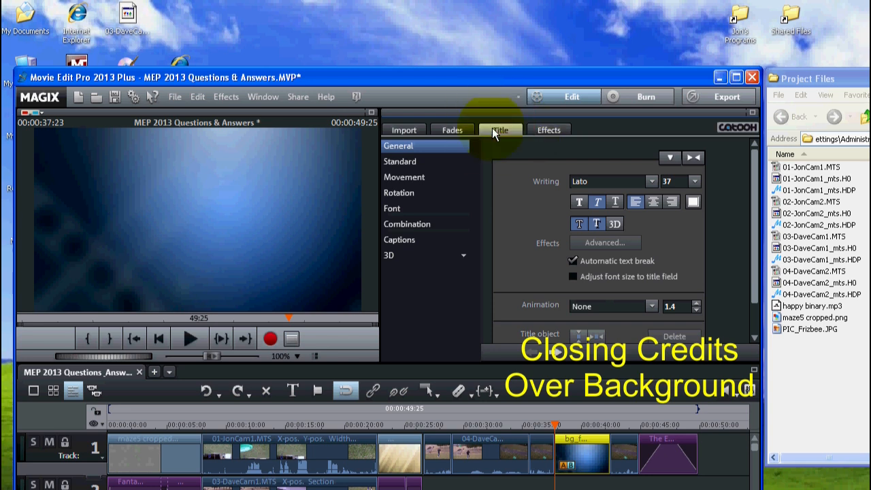
{"action": "left_click", "coordinate": [398, 163]}
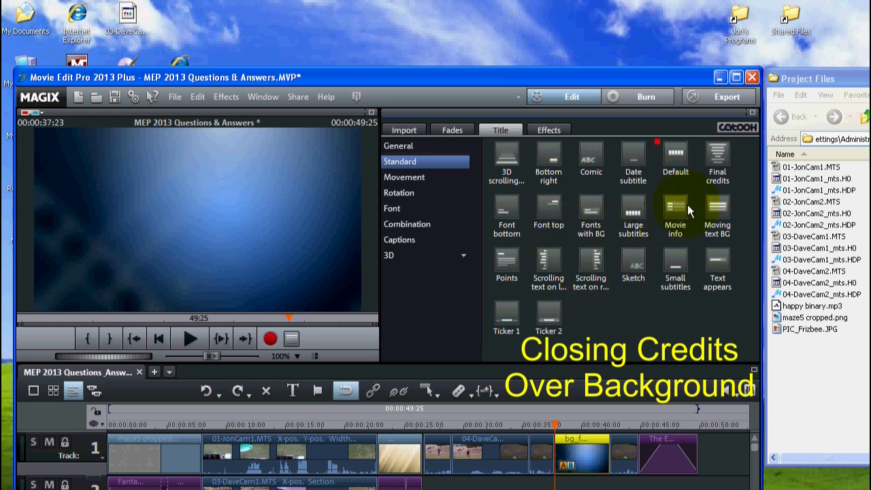
{"action": "left_click", "coordinate": [717, 158]}
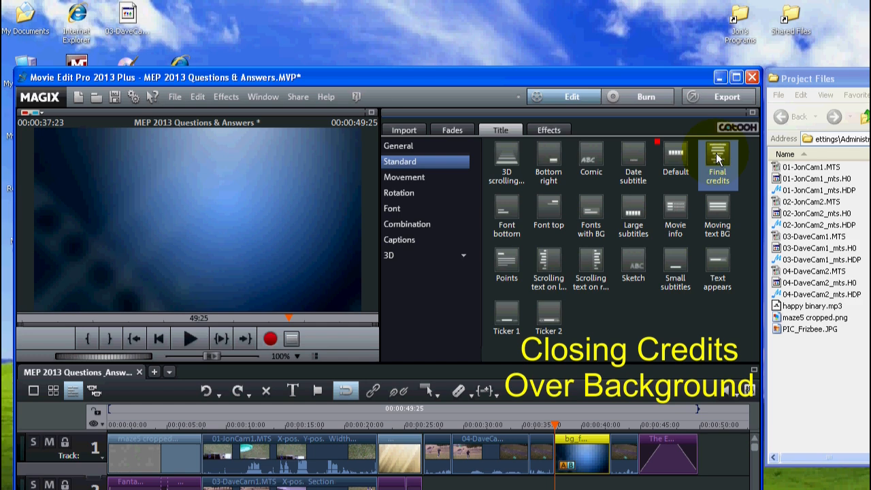
{"action": "left_click_drag", "start_coordinate": [716, 155], "coordinate": [579, 477]}
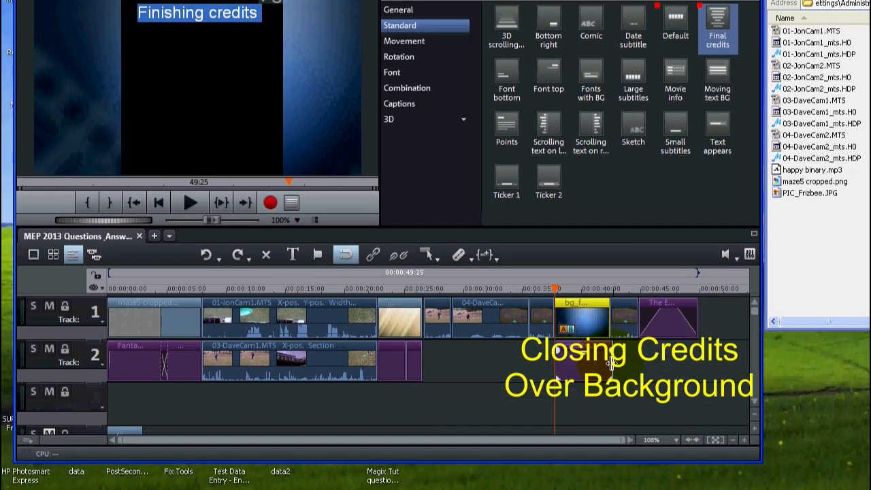
{"action": "left_click", "coordinate": [609, 363]}
{"action": "left_click_drag", "start_coordinate": [606, 362], "coordinate": [600, 358]}
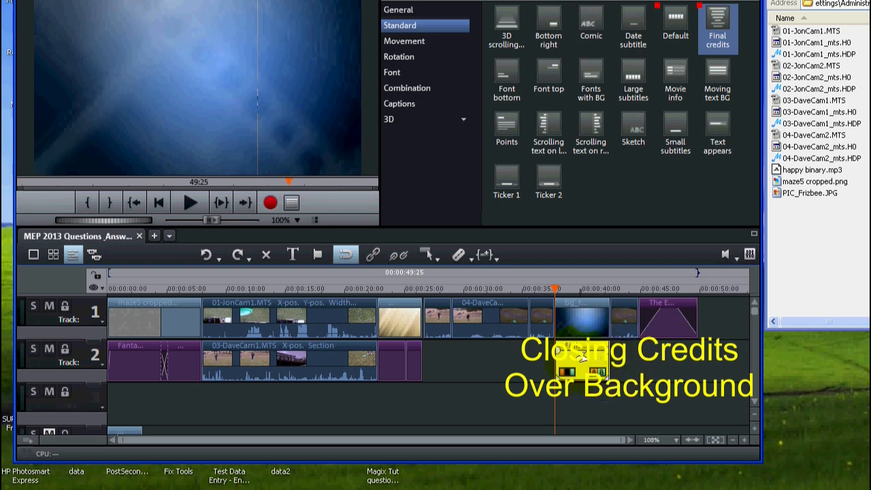
Step: Replace the credits placeholder text with "Just", "Some", "More", "boring" and "Credits", each on its own line
{"action": "left_click", "coordinate": [582, 357]}
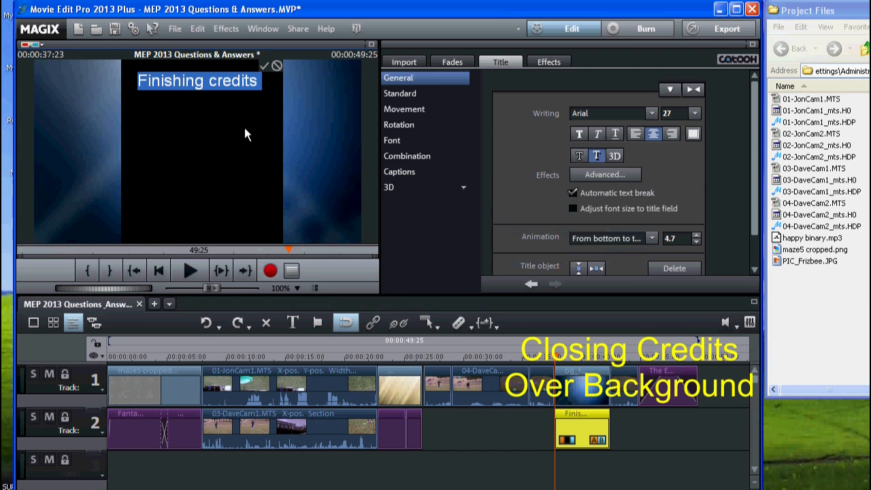
{"action": "type", "text": "Just"}
{"action": "key", "text": "Return"}
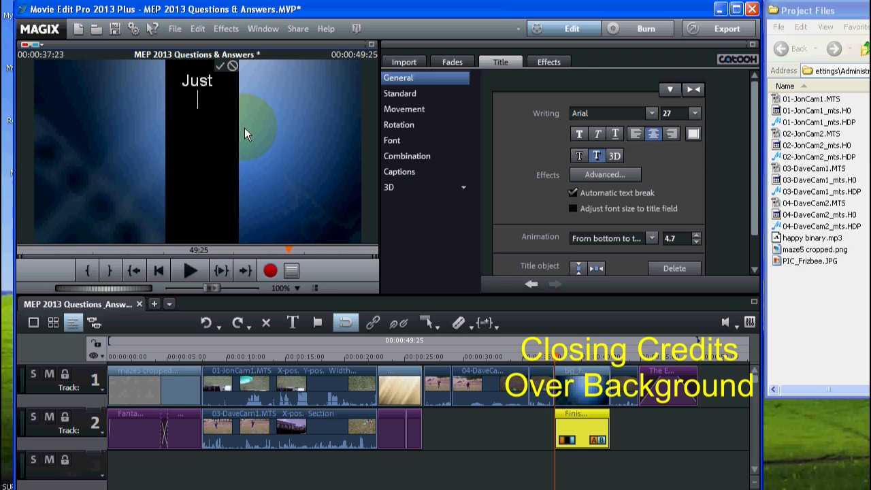
{"action": "type", "text": "Some"}
{"action": "key", "text": "Return"}
{"action": "type", "text": "More"}
{"action": "key", "text": "Return"}
{"action": "type", "text": "gbo"}
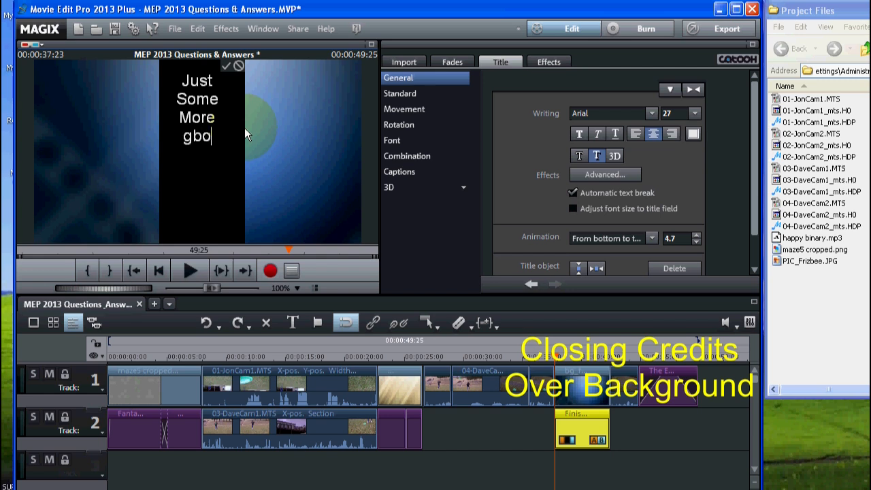
{"action": "key", "text": "BackSpace"}
{"action": "key", "text": "BackSpace"}
{"action": "key", "text": "BackSpace"}
{"action": "type", "text": "boring"}
{"action": "key", "text": "Return"}
{"action": "type", "text": "Credits"}
Step: Add a blank line to the credits followed by "Thanks", "for" and "Watching!" on separate lines
{"action": "key", "text": "Return"}
{"action": "key", "text": "Return"}
{"action": "type", "text": "Thanks"}
{"action": "key", "text": "Return"}
{"action": "type", "text": "for"}
{"action": "key", "text": "Return"}
{"action": "type", "text": "Watching"}
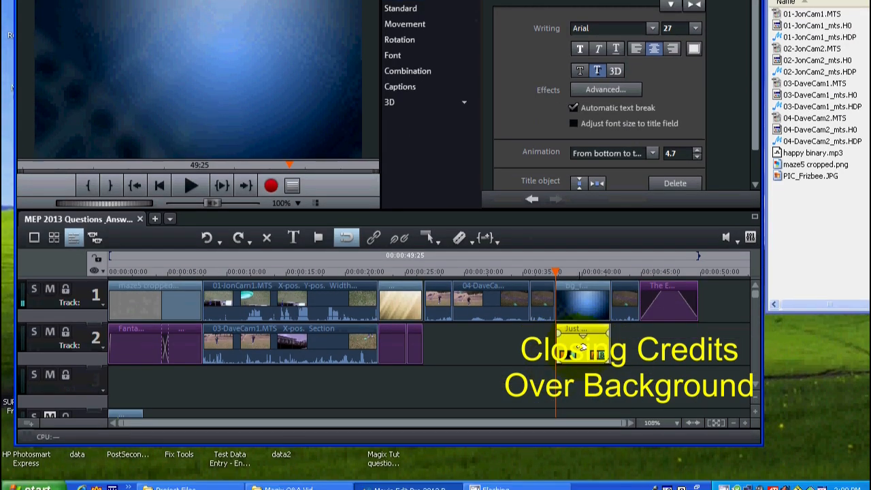
Step: Insert four more blank lines between "Credits" and "Thanks" in the credits title, and preview it scrolling over the blue background
{"action": "double_click", "coordinate": [582, 347]}
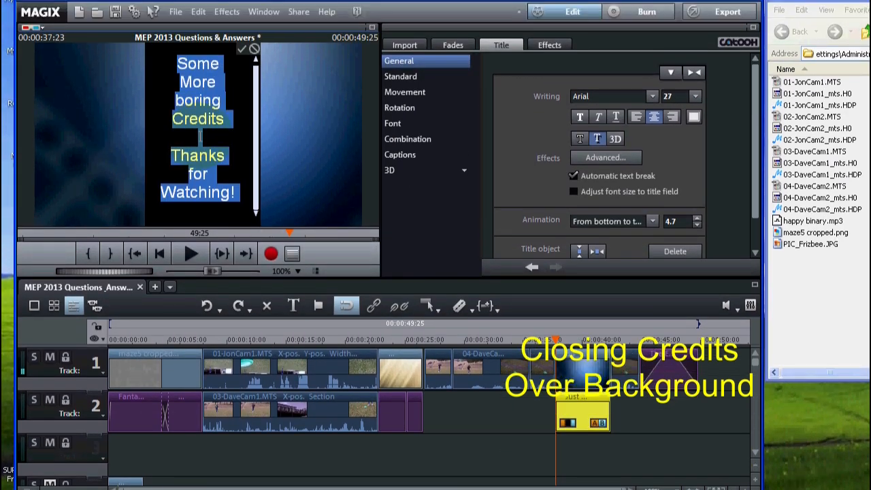
{"action": "left_click", "coordinate": [200, 136]}
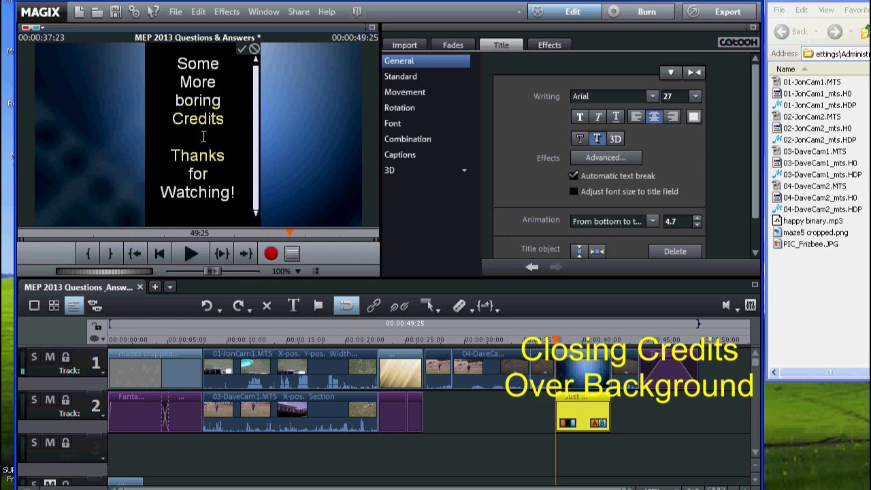
{"action": "key", "text": "Return"}
{"action": "key", "text": "Return"}
{"action": "key", "text": "Return"}
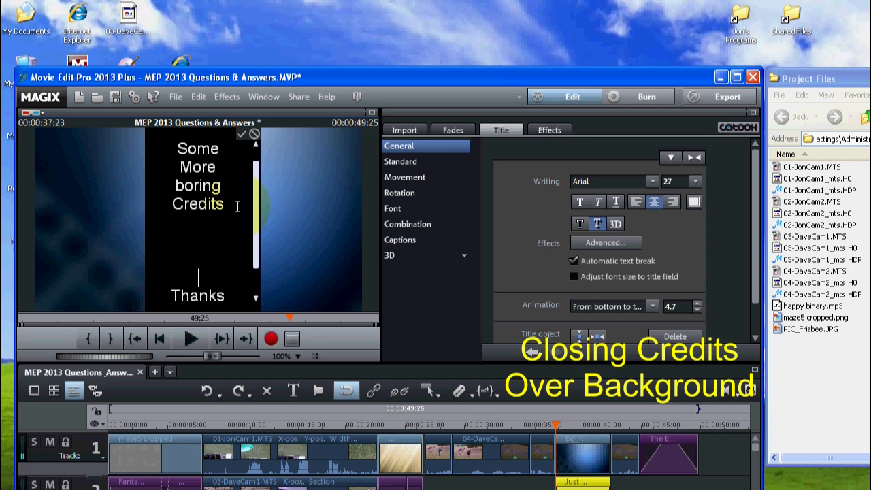
{"action": "key", "text": "Return"}
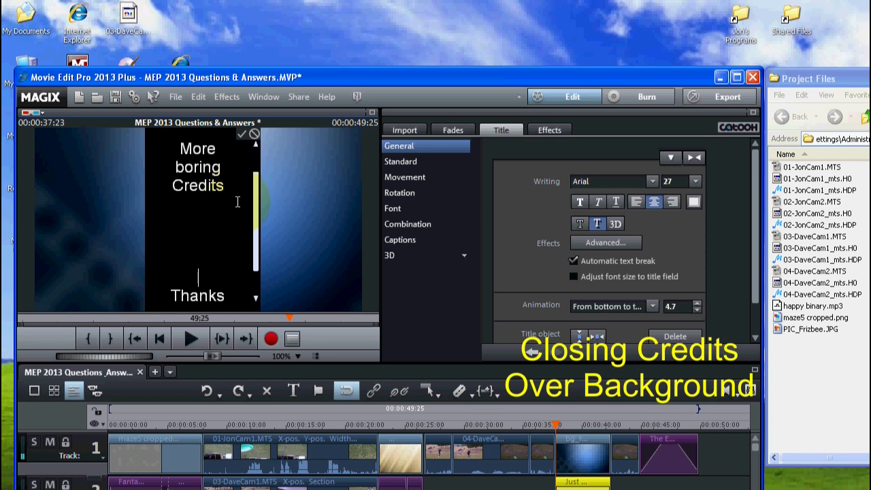
{"action": "left_click", "coordinate": [240, 135]}
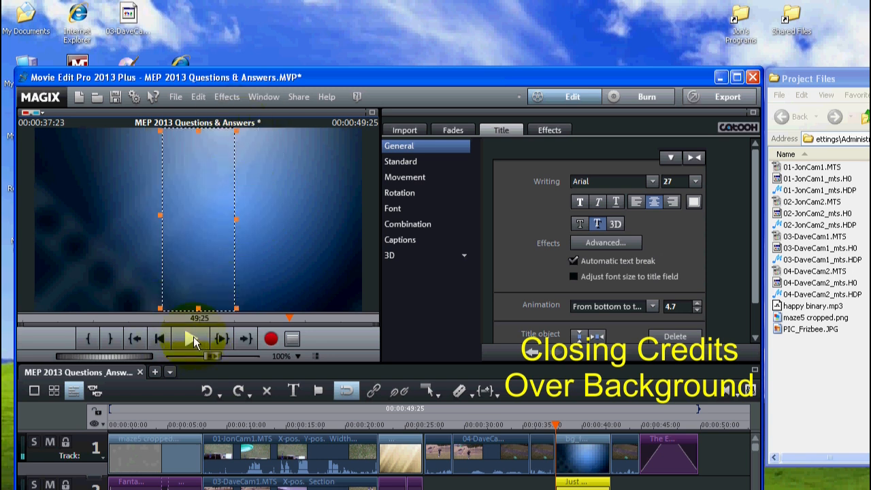
{"action": "left_click", "coordinate": [193, 336]}
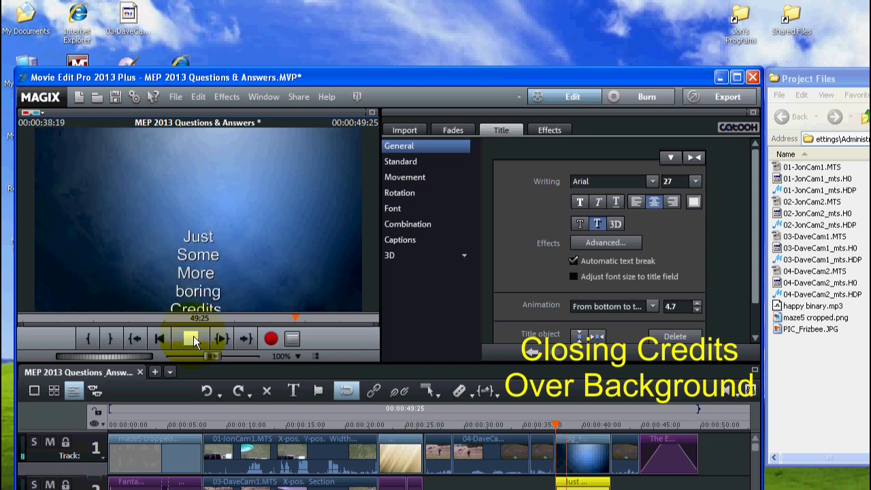
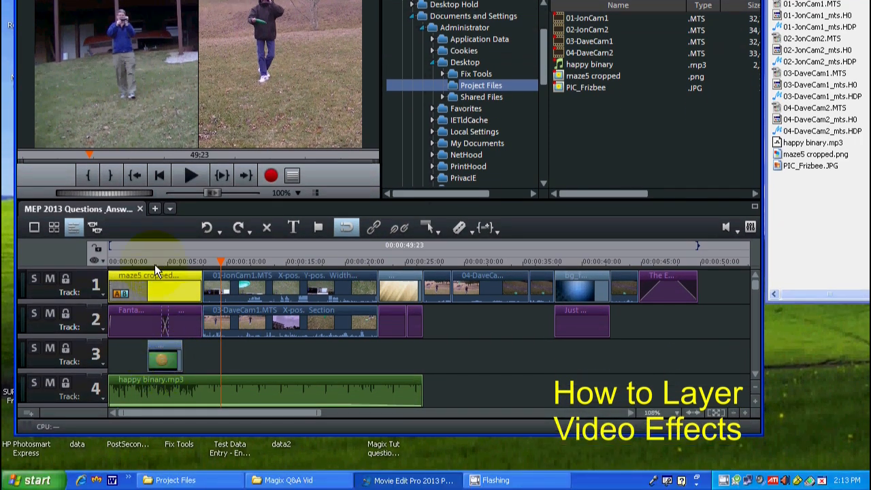
Step: View the opening of the timeline and move the frisbee picture on track 3 past the end of the maze clip
{"action": "left_click", "coordinate": [155, 265]}
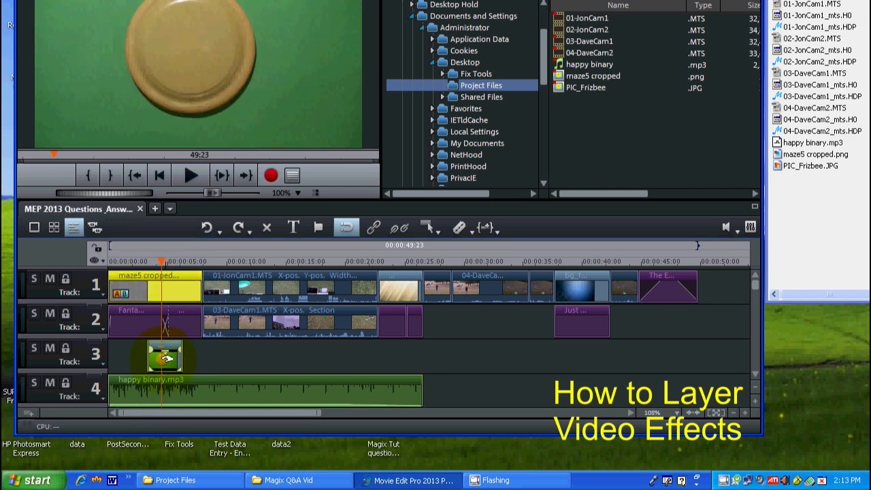
{"action": "left_click", "coordinate": [124, 262]}
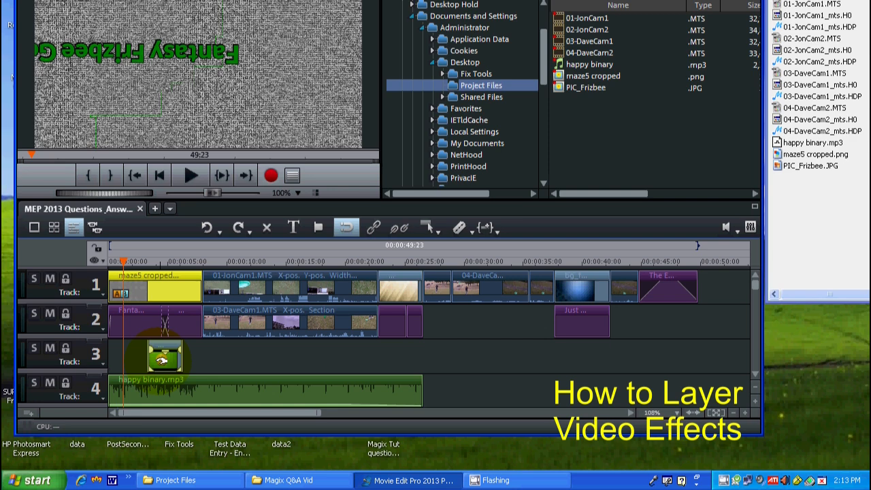
{"action": "left_click_drag", "start_coordinate": [163, 359], "coordinate": [242, 363]}
{"action": "left_click", "coordinate": [118, 261]}
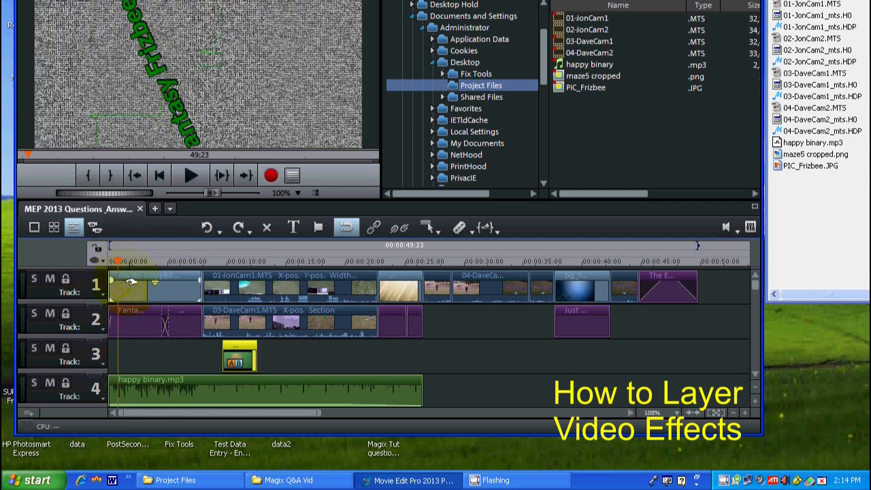
Step: Add a Camera/zoom keyframe at the start of the maze clip and go to its last frame at 00:00:07:29
{"action": "left_click", "coordinate": [131, 281]}
{"action": "left_click_drag", "start_coordinate": [118, 261], "coordinate": [97, 255]}
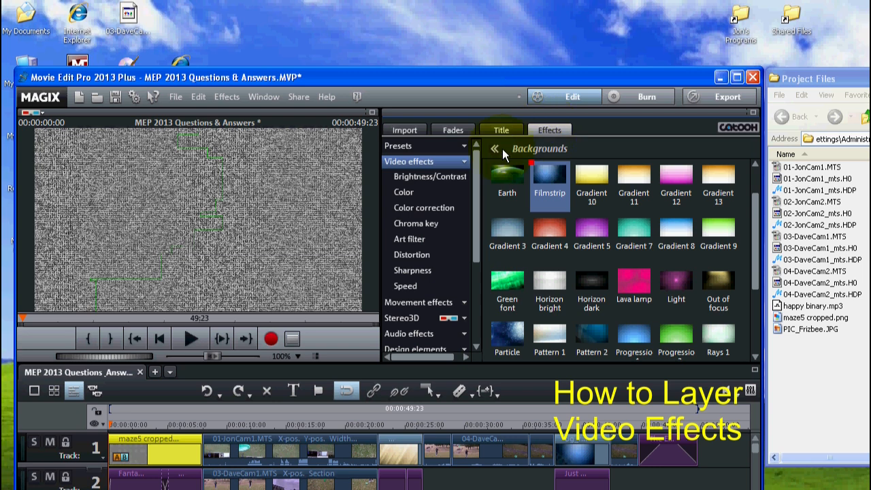
{"action": "left_click", "coordinate": [430, 308]}
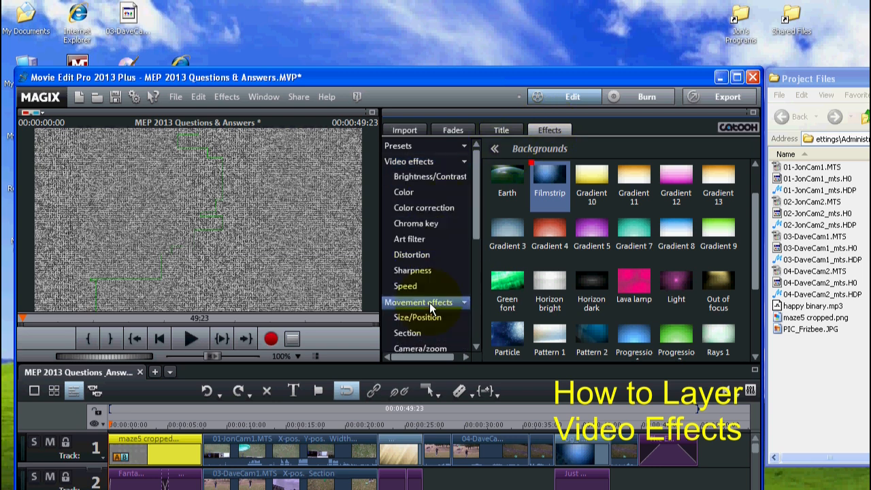
{"action": "left_click_drag", "start_coordinate": [478, 204], "coordinate": [476, 250]}
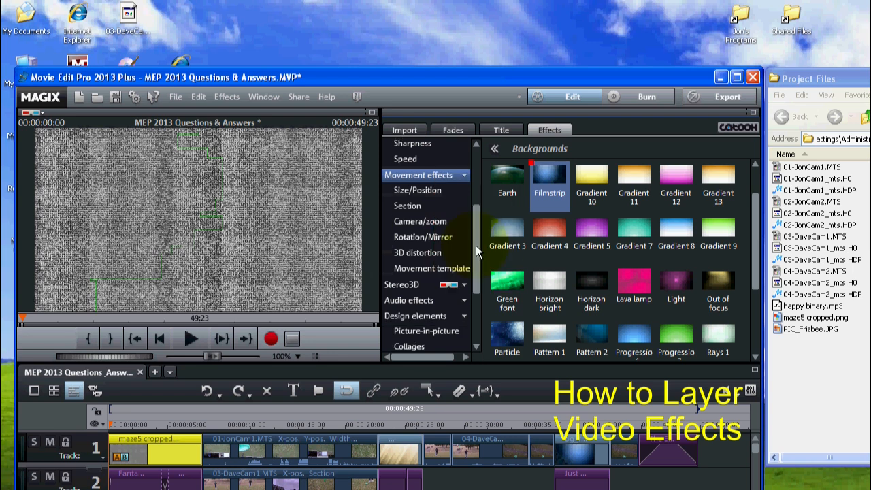
{"action": "left_click", "coordinate": [421, 223]}
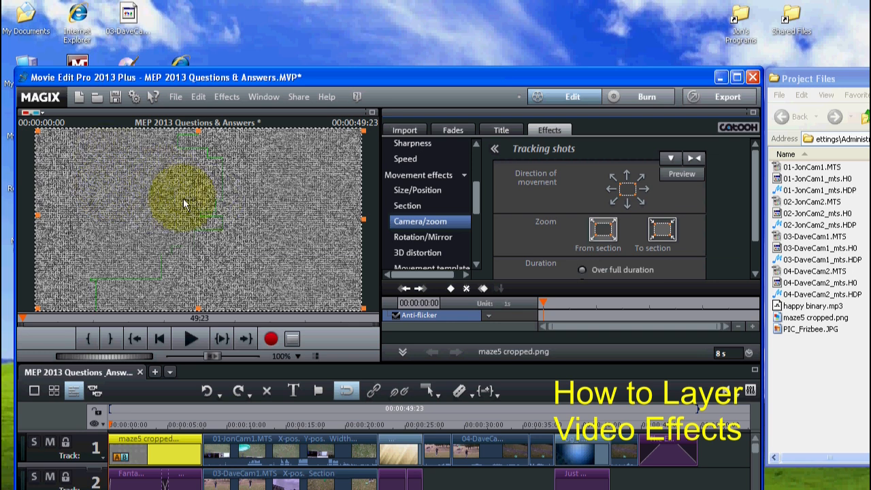
{"action": "left_click", "coordinate": [449, 289]}
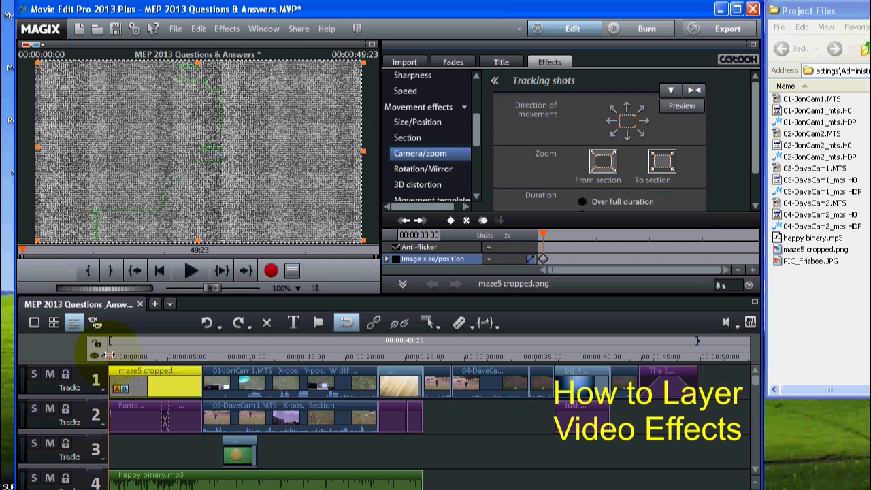
{"action": "left_click", "coordinate": [201, 356]}
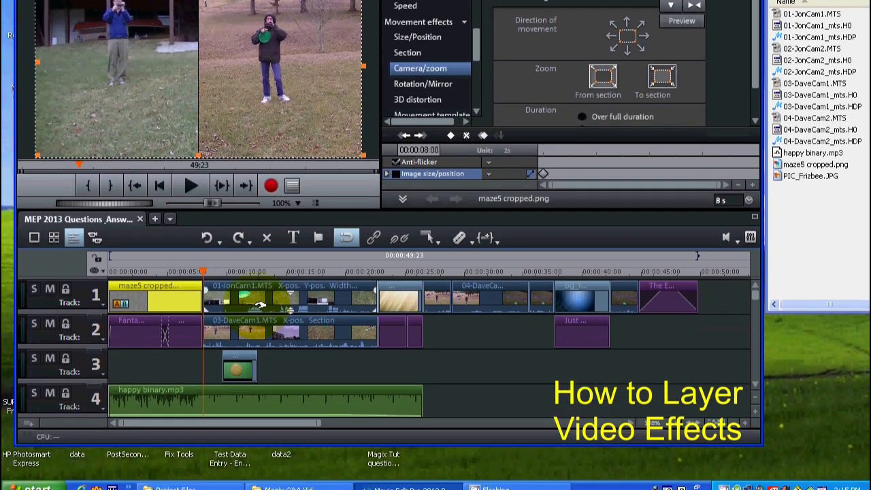
{"action": "key", "text": "Left"}
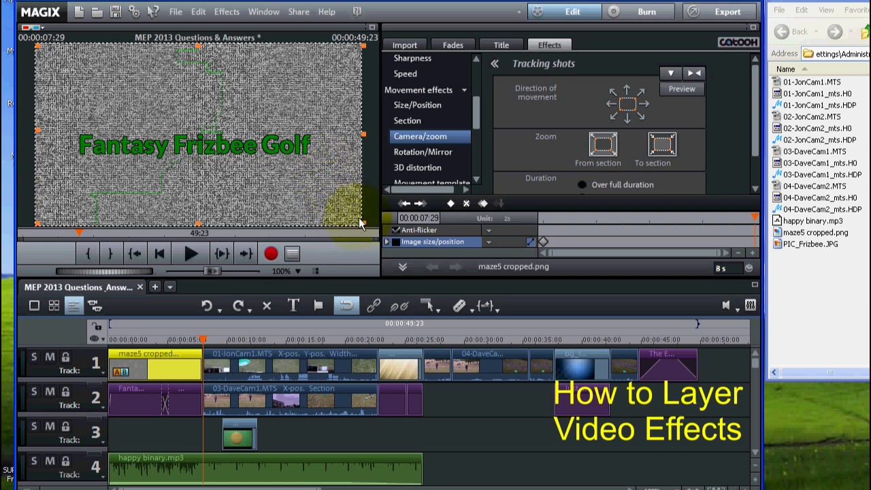
Step: Try framing a zoom section around the middle of the maze on the clip's last frame
{"action": "left_click_drag", "start_coordinate": [361, 222], "coordinate": [186, 143]}
{"action": "left_click_drag", "start_coordinate": [127, 85], "coordinate": [206, 131]}
{"action": "left_click_drag", "start_coordinate": [206, 182], "coordinate": [224, 188]}
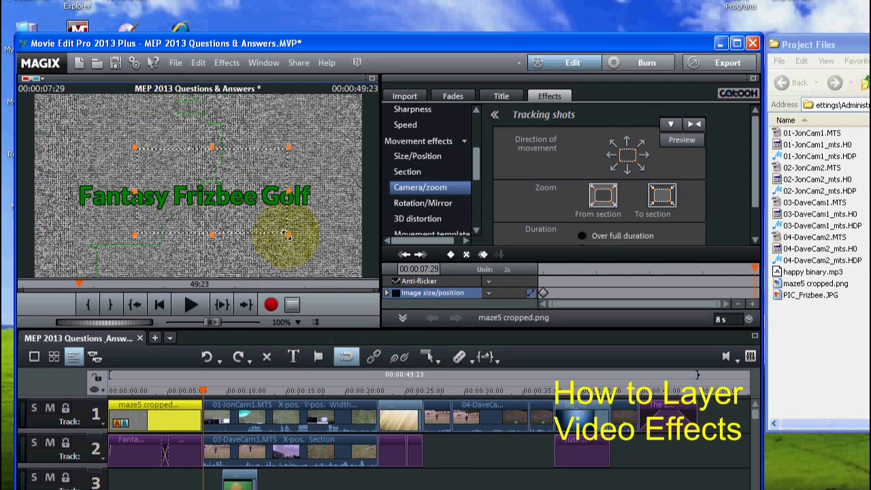
{"action": "left_click_drag", "start_coordinate": [288, 235], "coordinate": [252, 221]}
{"action": "left_click_drag", "start_coordinate": [161, 157], "coordinate": [225, 182]}
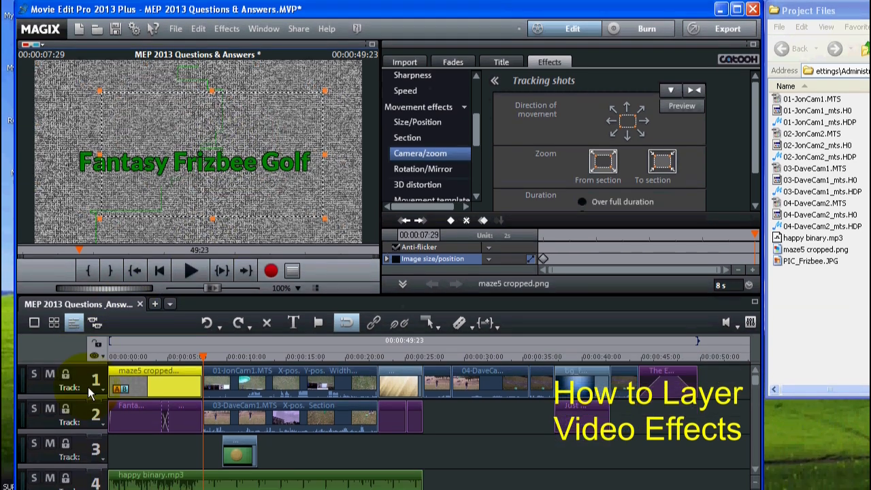
Step: With track 2 muted, frame a small zoom section around the green path near the maze's centre and keyframe it at the last frame
{"action": "left_click", "coordinate": [50, 408]}
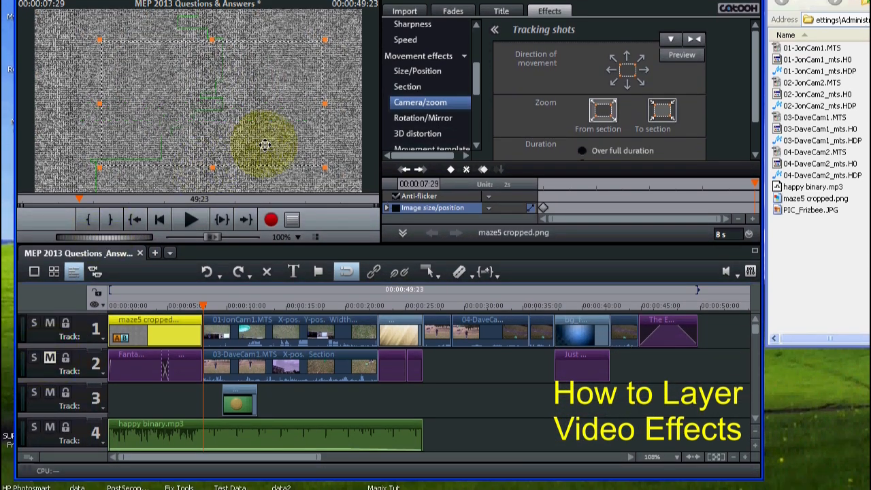
{"action": "left_click_drag", "start_coordinate": [324, 166], "coordinate": [161, 134]}
{"action": "left_click_drag", "start_coordinate": [122, 82], "coordinate": [203, 124]}
{"action": "left_click_drag", "start_coordinate": [245, 202], "coordinate": [222, 190]}
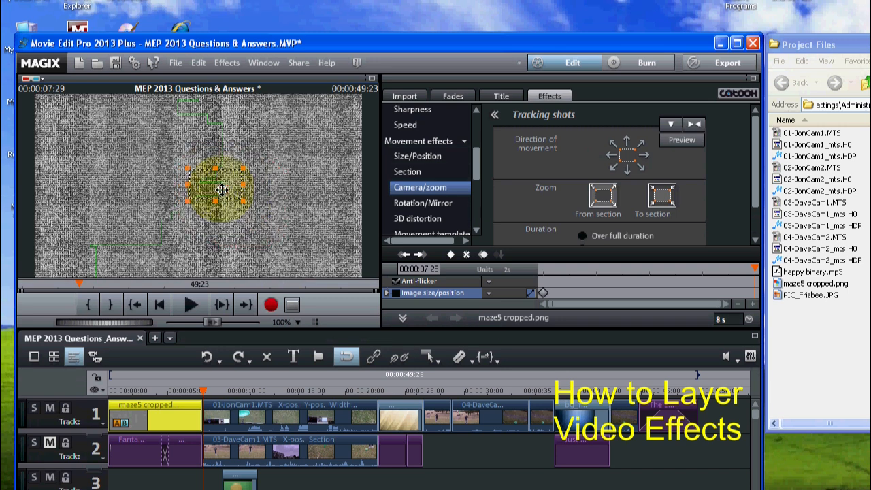
{"action": "left_click", "coordinate": [450, 255]}
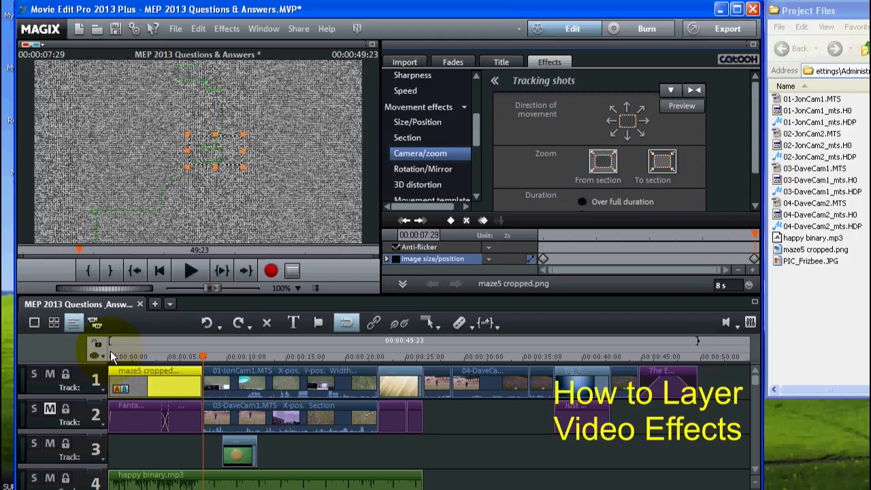
Step: Preview the maze zoom from the beginning, first with track 2 muted and again with it unmuted
{"action": "left_click", "coordinate": [112, 356]}
{"action": "left_click", "coordinate": [185, 270]}
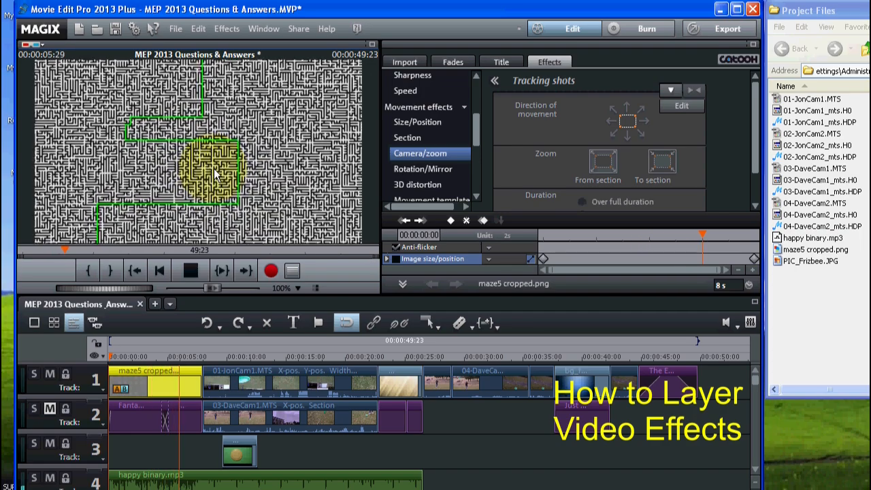
{"action": "left_click", "coordinate": [190, 271]}
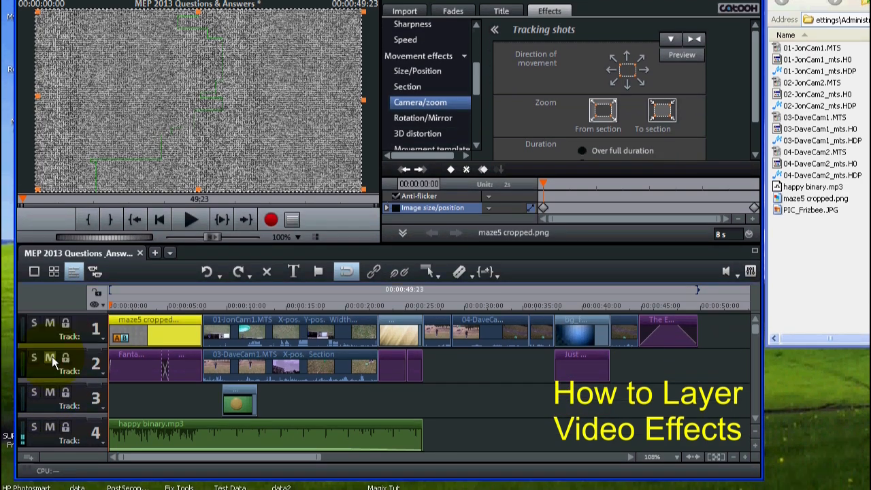
{"action": "left_click", "coordinate": [194, 222]}
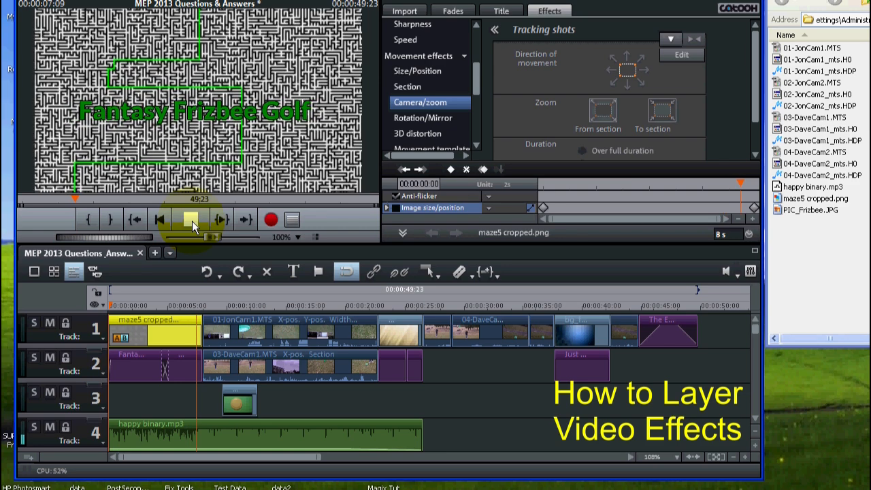
{"action": "left_click", "coordinate": [192, 221]}
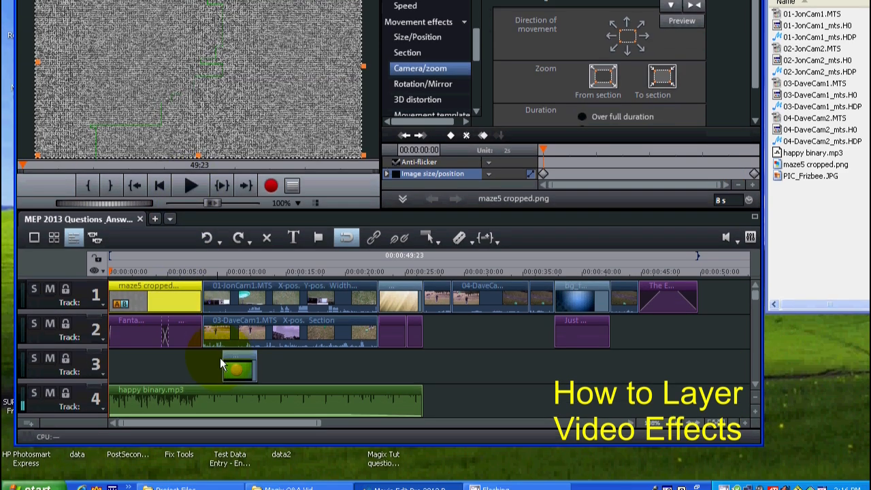
Step: Move the frisbee picture on track 3 back to about 00:00:02:19 and mute track 2, with the playhead at the picture's start
{"action": "left_click", "coordinate": [238, 399]}
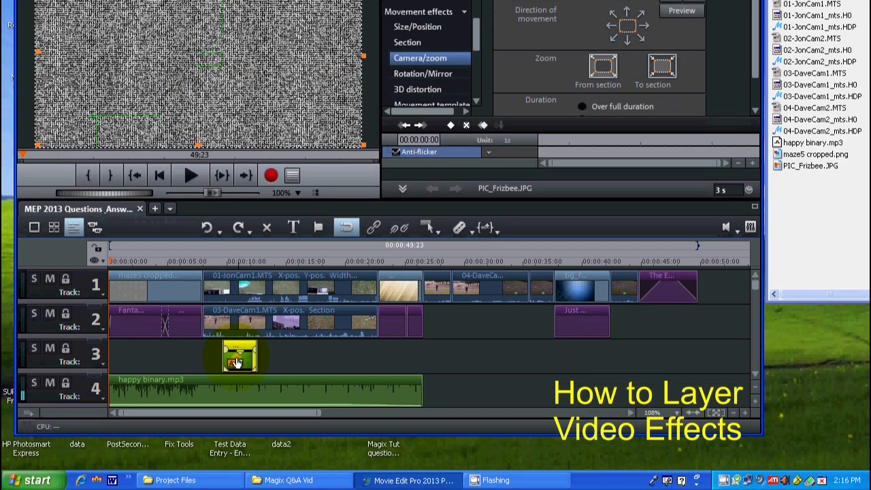
{"action": "mouse_move", "coordinate": [242, 371]}
{"action": "left_mouse_down"}
{"action": "mouse_move", "coordinate": [249, 370]}
{"action": "mouse_move", "coordinate": [243, 405]}
{"action": "mouse_move", "coordinate": [245, 357]}
{"action": "mouse_move", "coordinate": [170, 347]}
{"action": "mouse_move", "coordinate": [169, 338]}
{"action": "left_mouse_up"}
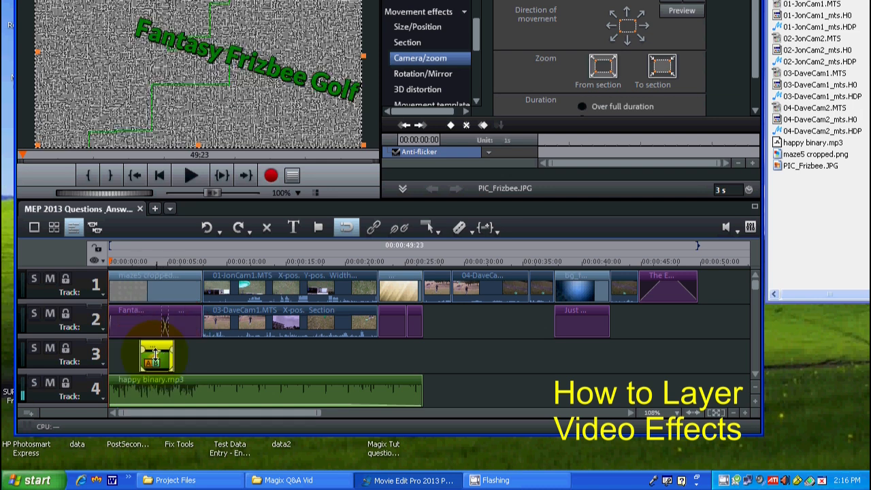
{"action": "left_click", "coordinate": [50, 316]}
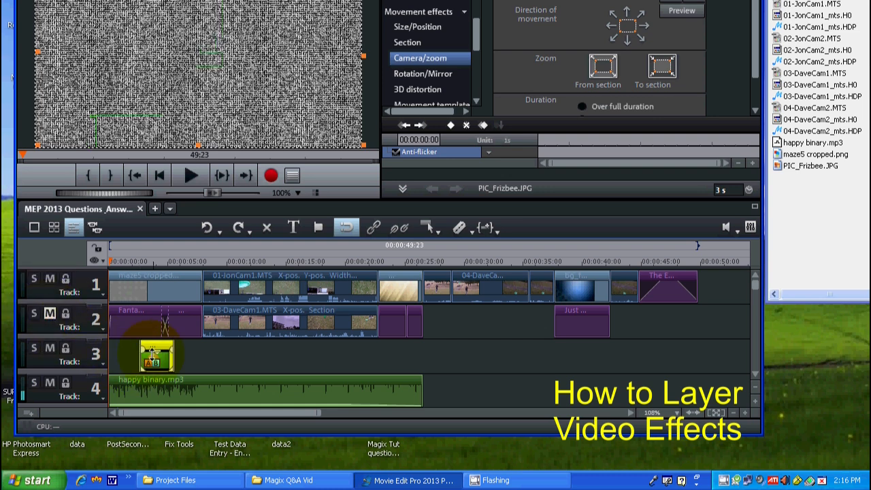
{"action": "left_click", "coordinate": [156, 264]}
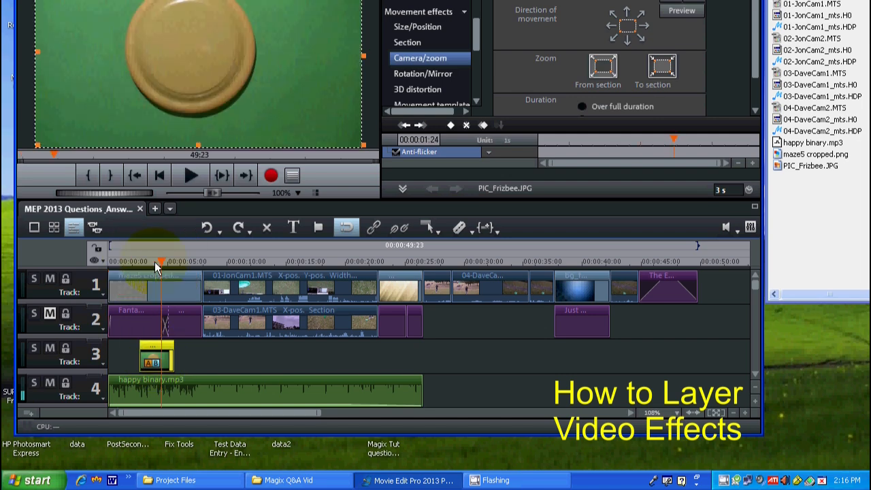
{"action": "left_click_drag", "start_coordinate": [155, 254], "coordinate": [140, 249]}
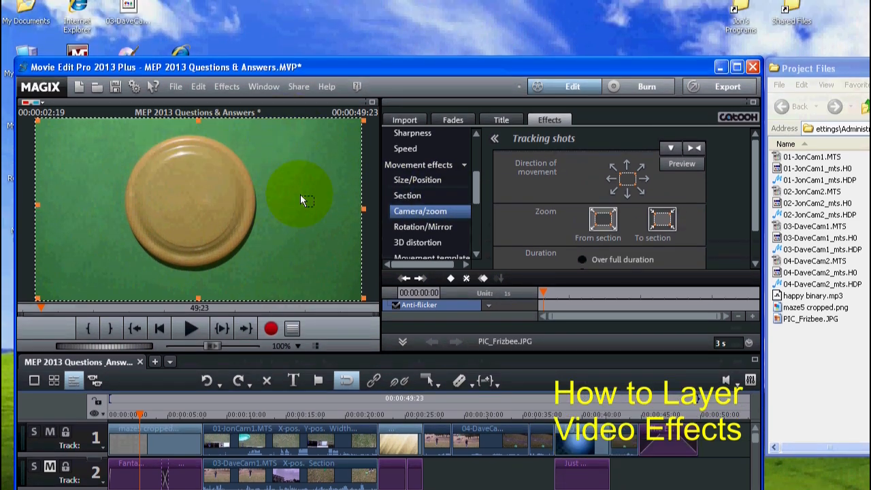
Step: Brighten the frisbee picture by setting its Gamma to 39 in Brightness/Contrast
{"action": "left_click_drag", "start_coordinate": [479, 189], "coordinate": [468, 143]}
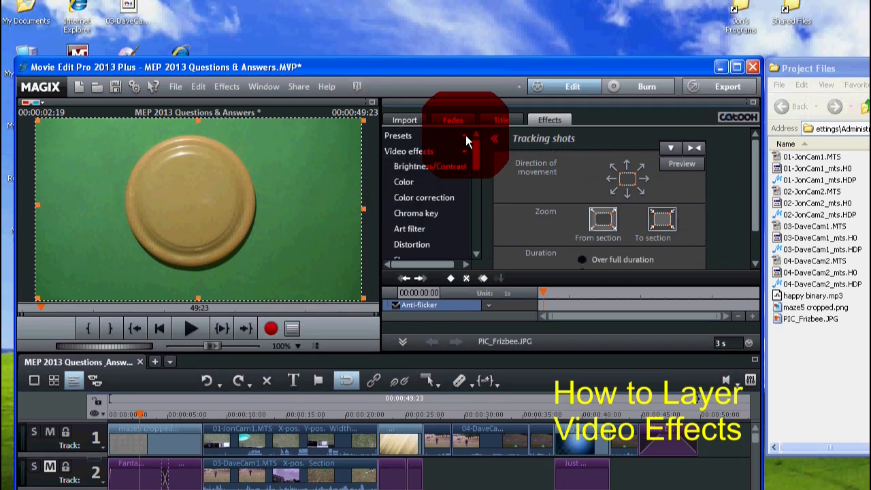
{"action": "left_click", "coordinate": [433, 168]}
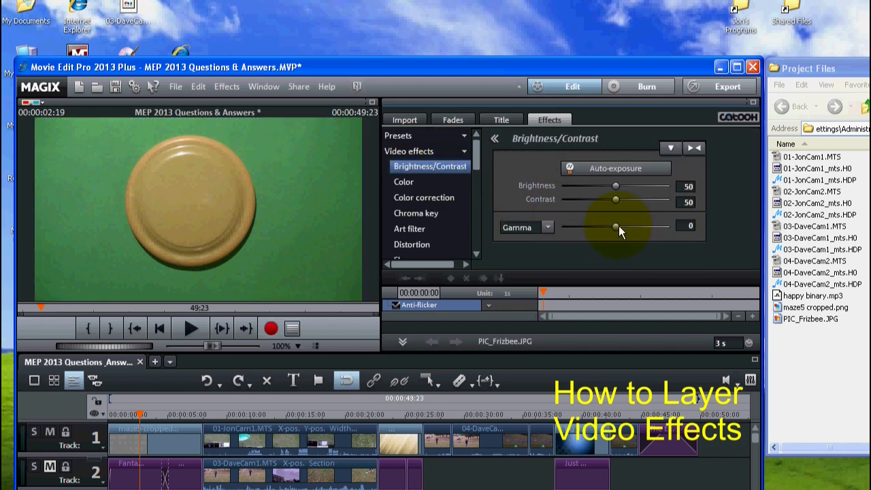
{"action": "left_click_drag", "start_coordinate": [617, 232], "coordinate": [636, 247]}
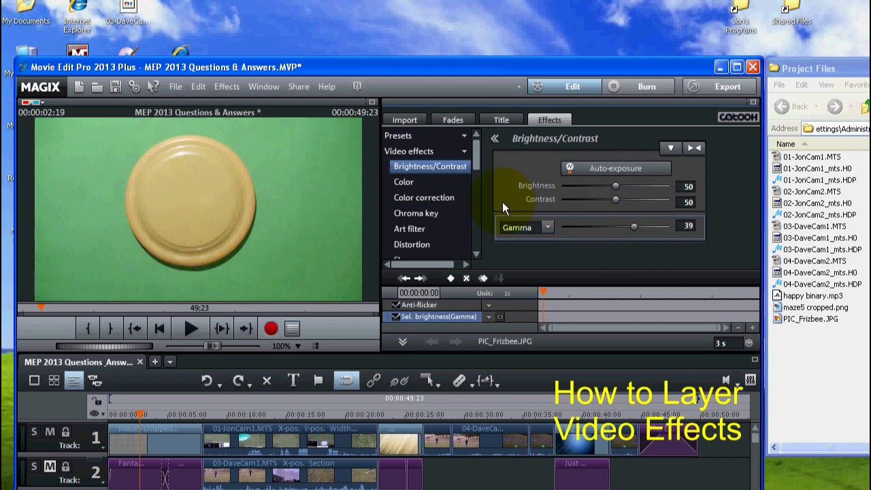
Step: Apply a Green chroma key to the frisbee picture, slightly raising Fading Range and lowering Threshold to reveal the maze behind it
{"action": "left_click", "coordinate": [462, 154]}
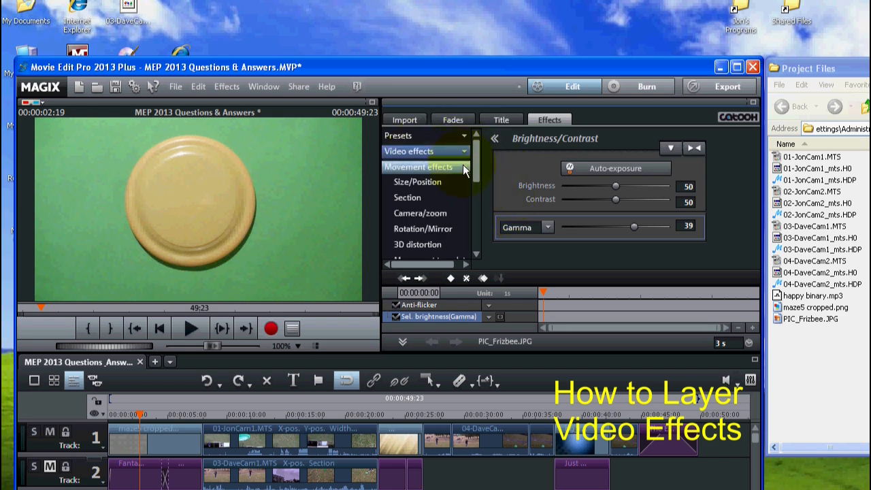
{"action": "left_click", "coordinate": [463, 151]}
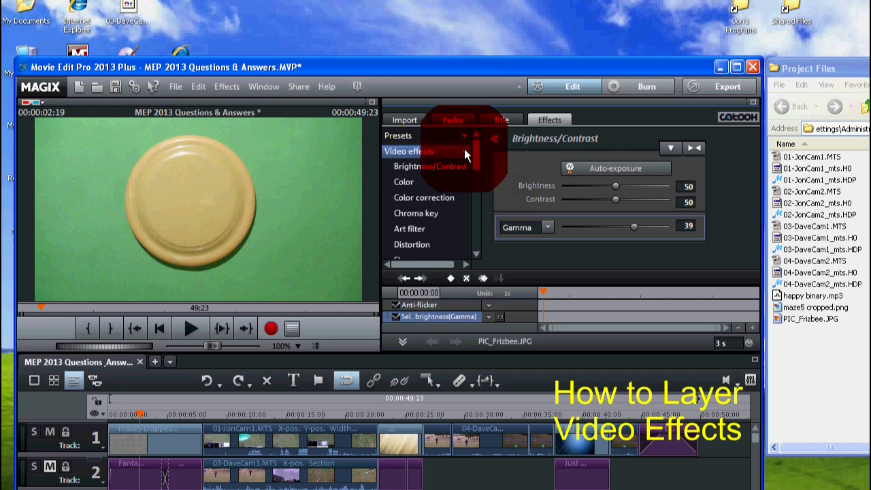
{"action": "left_click", "coordinate": [417, 215]}
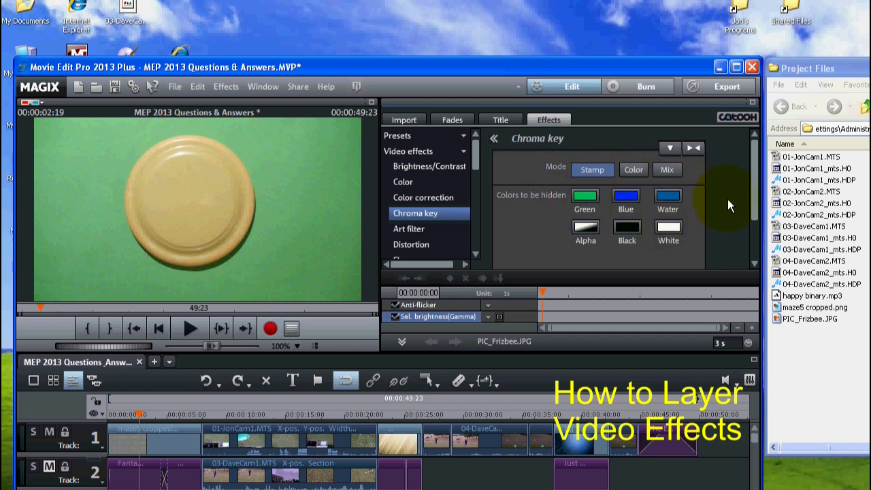
{"action": "left_click", "coordinate": [583, 198]}
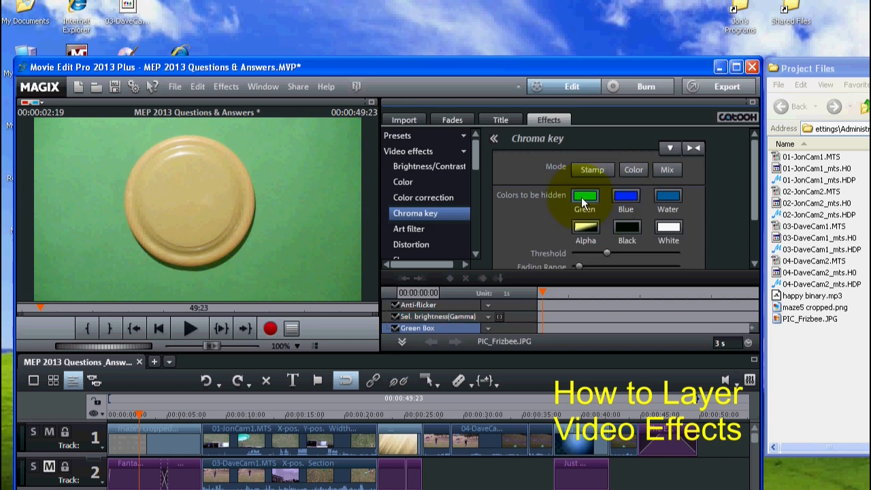
{"action": "left_click_drag", "start_coordinate": [755, 182], "coordinate": [753, 211]}
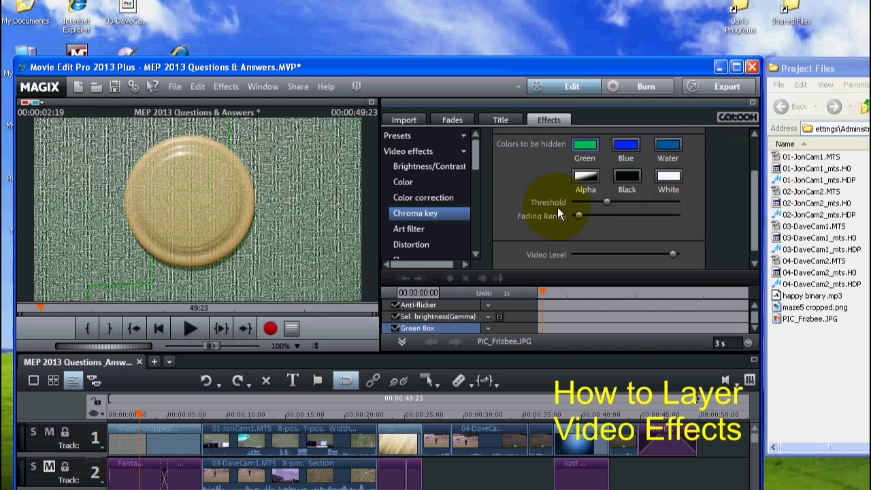
{"action": "left_click_drag", "start_coordinate": [579, 212], "coordinate": [594, 202]}
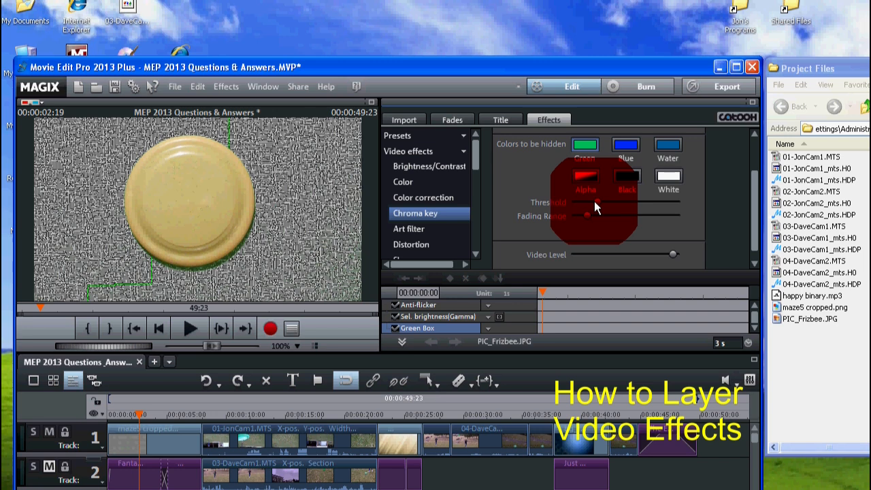
{"action": "left_click_drag", "start_coordinate": [593, 202], "coordinate": [596, 202]}
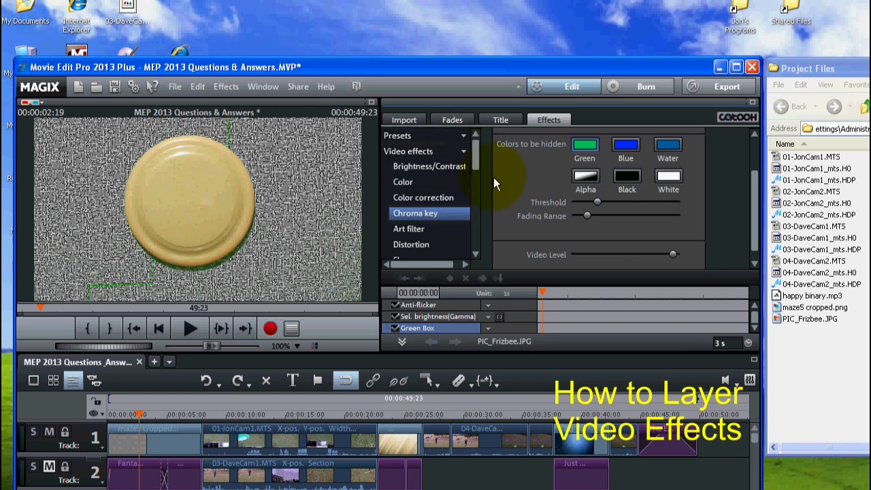
Step: Shrink the frisbee picture to 849 × 477 with Size/Position, place it at left -476, top 879, and set a keyframe at its start
{"action": "left_click_drag", "start_coordinate": [475, 153], "coordinate": [476, 72]}
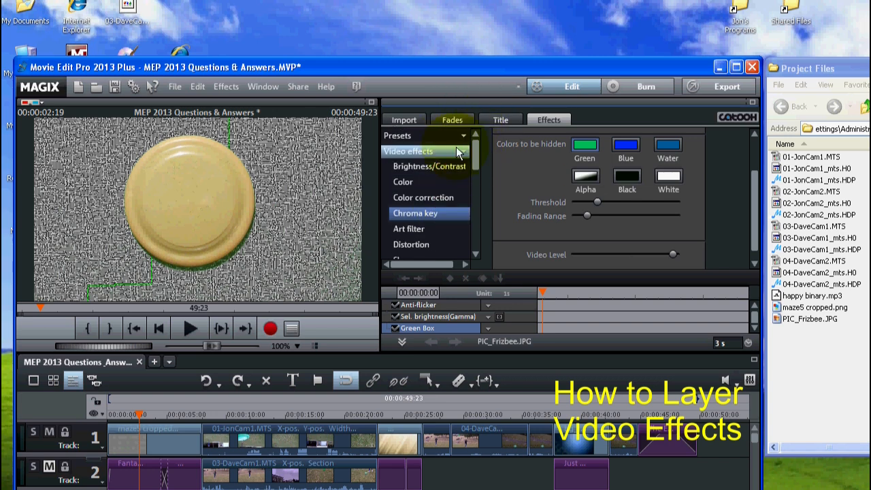
{"action": "left_click", "coordinate": [467, 154]}
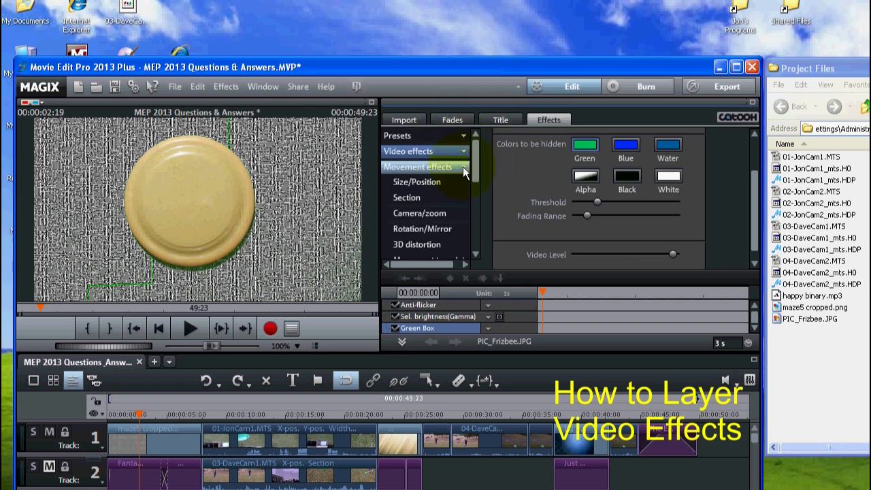
{"action": "left_click", "coordinate": [421, 183]}
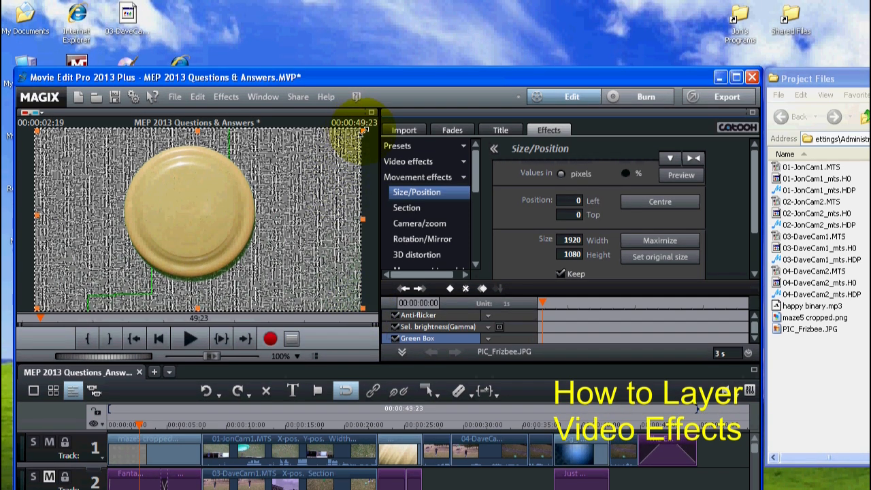
{"action": "left_click_drag", "start_coordinate": [361, 128], "coordinate": [275, 143]}
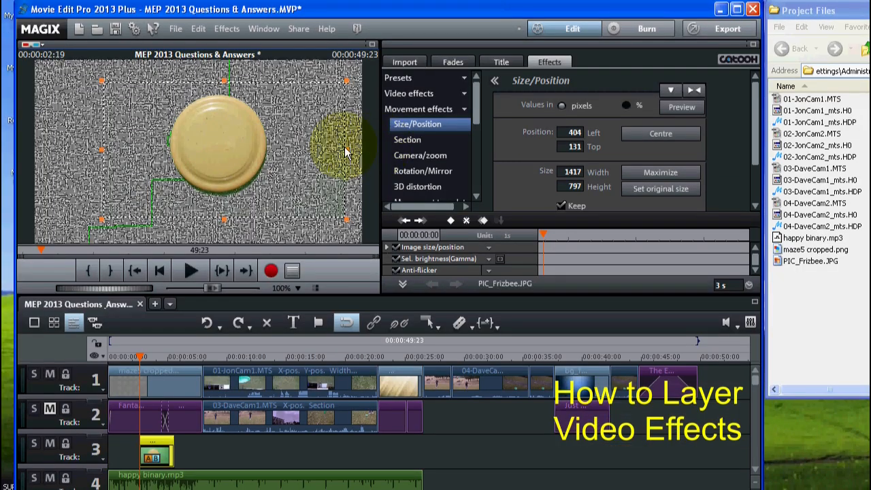
{"action": "left_click_drag", "start_coordinate": [349, 155], "coordinate": [29, 245]}
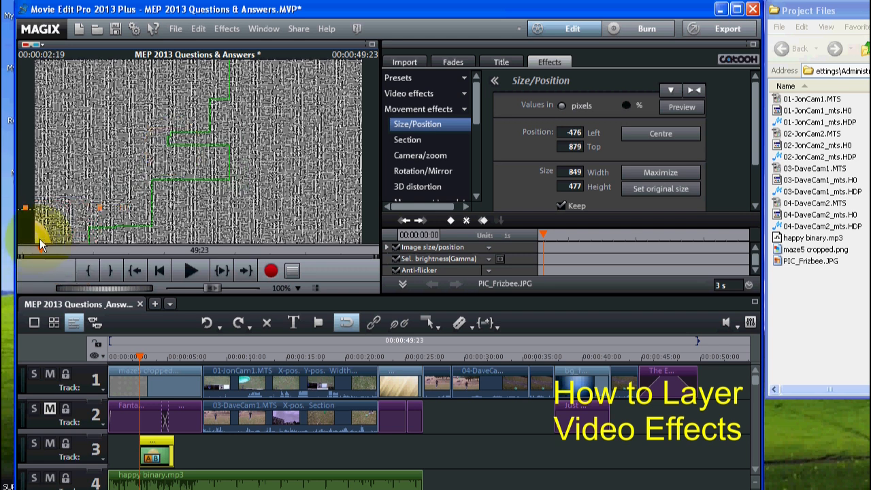
{"action": "left_click", "coordinate": [450, 222]}
{"action": "left_click", "coordinate": [450, 222]}
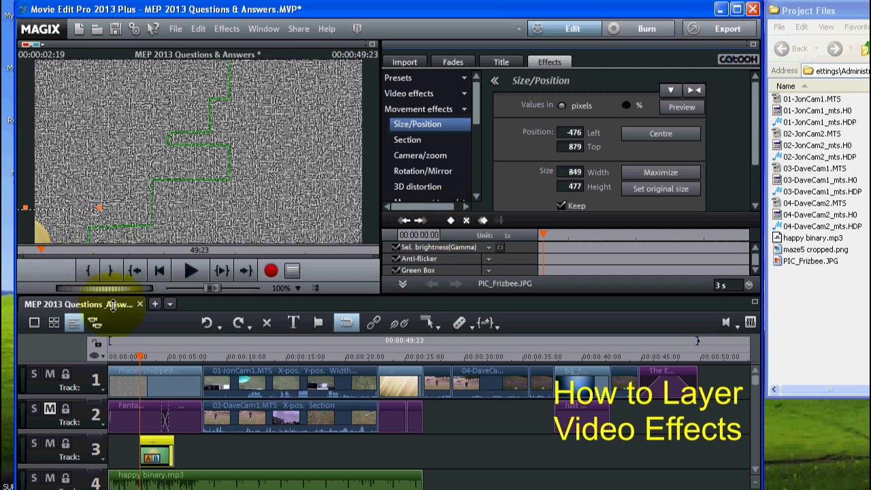
Step: At the frisbee picture's end (00:00:02:29 in the clip), move it to left 1819, top -177 and set a second position keyframe
{"action": "left_click", "coordinate": [169, 357]}
{"action": "left_click", "coordinate": [171, 356]}
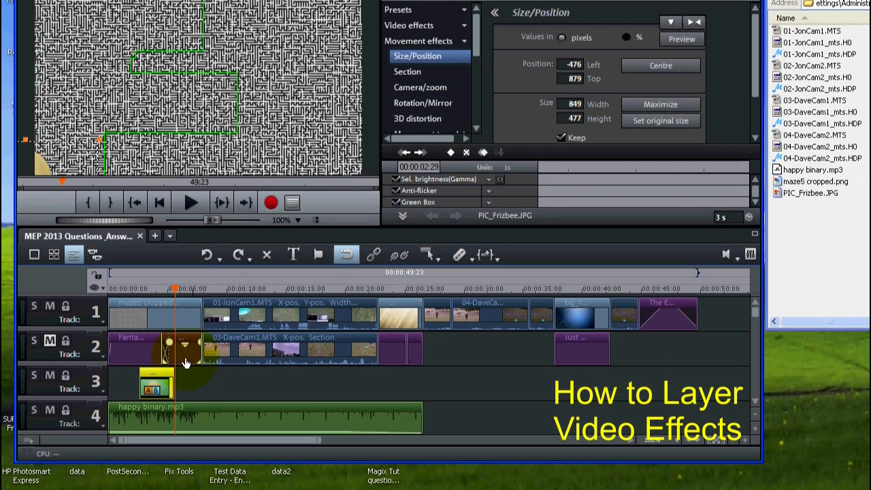
{"action": "left_click_drag", "start_coordinate": [61, 147], "coordinate": [429, 24]}
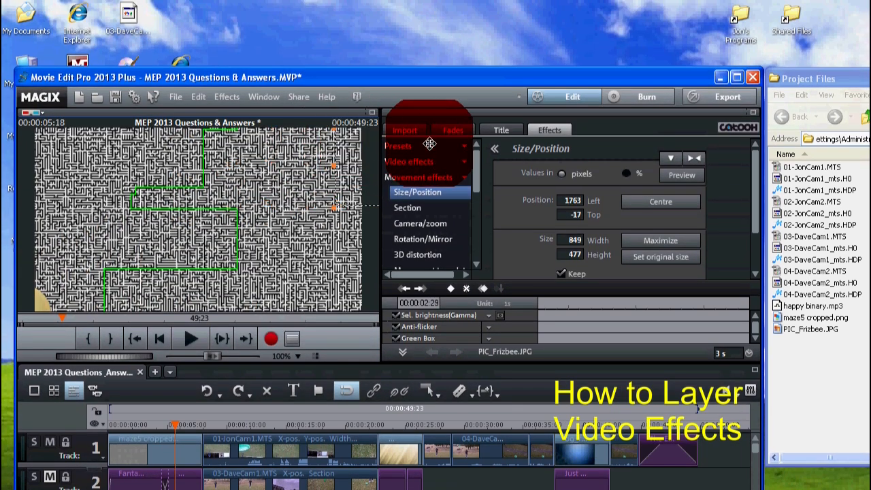
{"action": "left_click_drag", "start_coordinate": [429, 143], "coordinate": [368, 138]}
{"action": "left_click", "coordinate": [450, 290]}
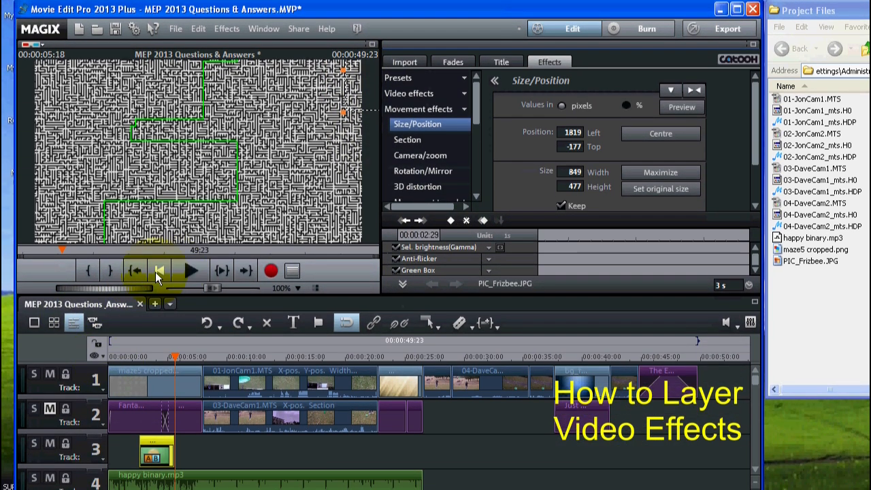
Step: Preview the flying frisbee from the beginning, first with track 2 muted and again with track 2 unmuted
{"action": "left_click", "coordinate": [155, 271]}
{"action": "left_click", "coordinate": [190, 268]}
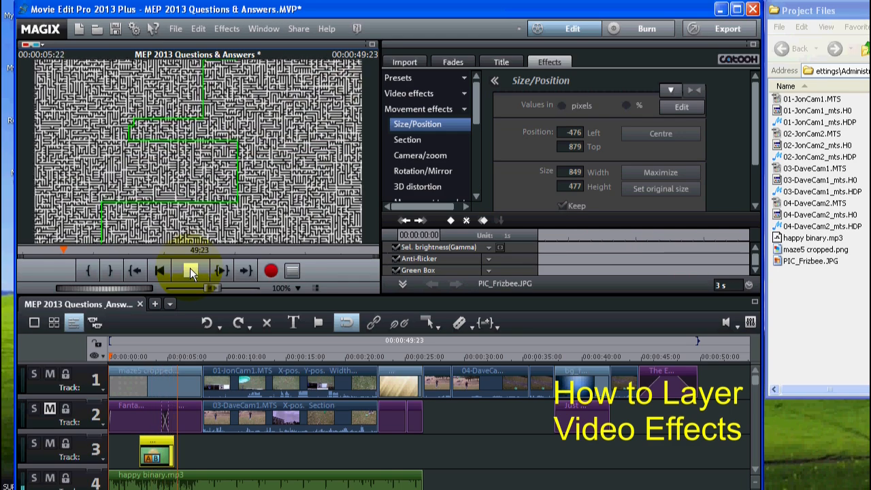
{"action": "left_click", "coordinate": [190, 271]}
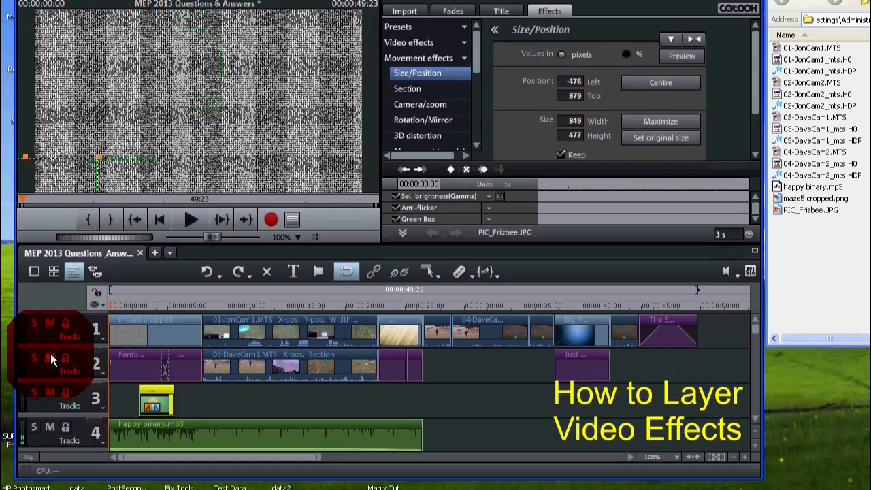
{"action": "left_click", "coordinate": [191, 218]}
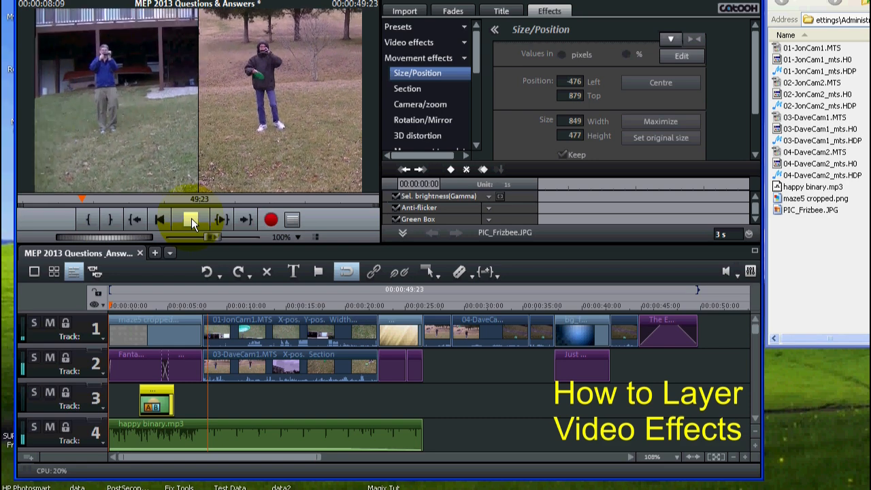
{"action": "left_click", "coordinate": [189, 216]}
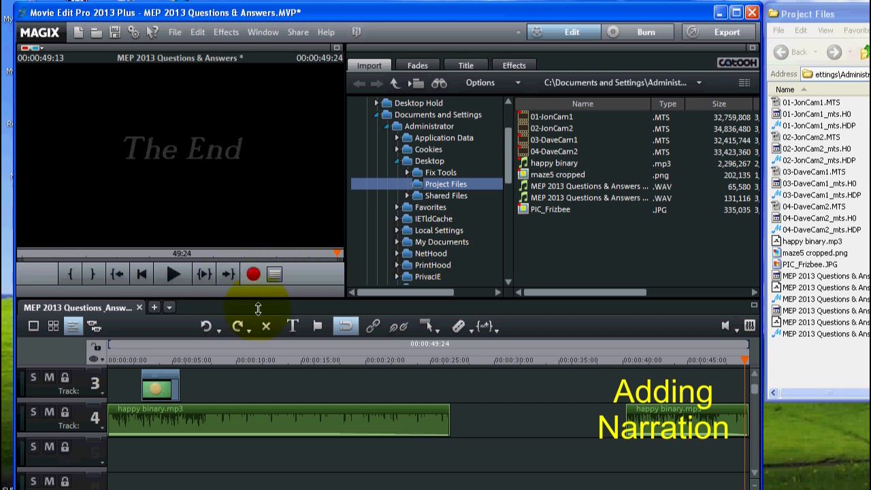
Step: Open audio recording for the narration and choose CD Audio as the recording quality
{"action": "left_click", "coordinate": [252, 273]}
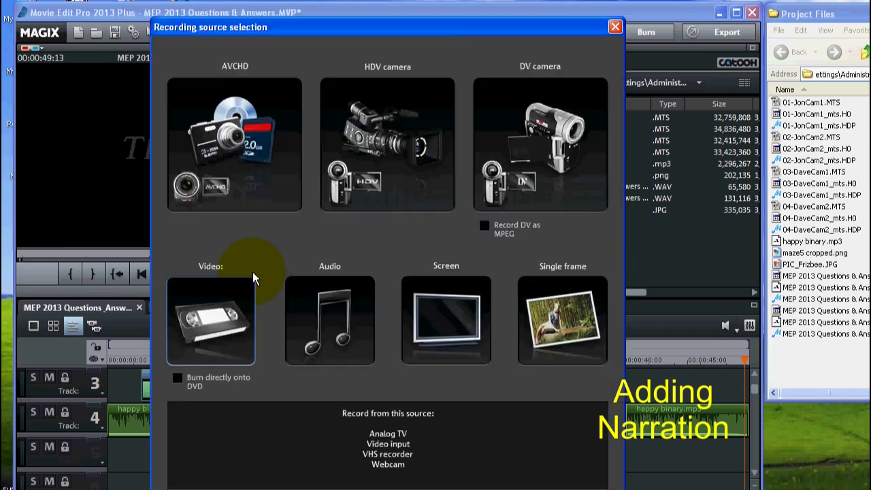
{"action": "left_click", "coordinate": [335, 309]}
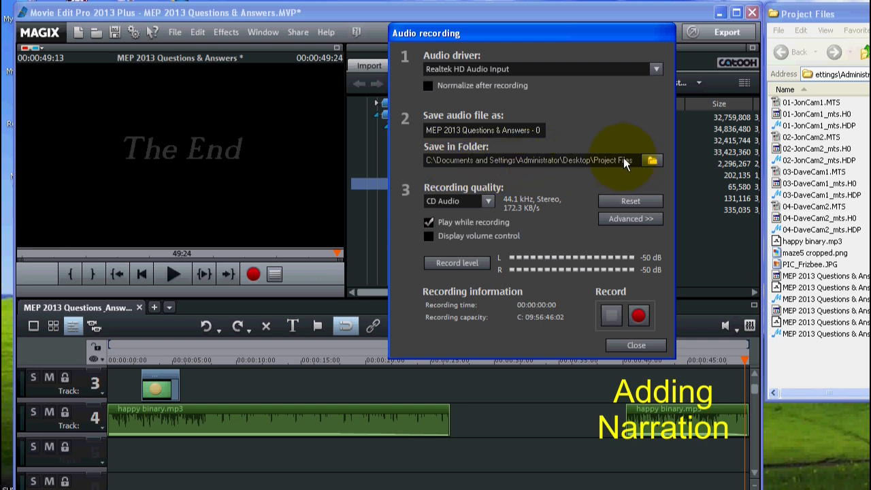
{"action": "left_click", "coordinate": [488, 200]}
{"action": "left_click", "coordinate": [477, 243]}
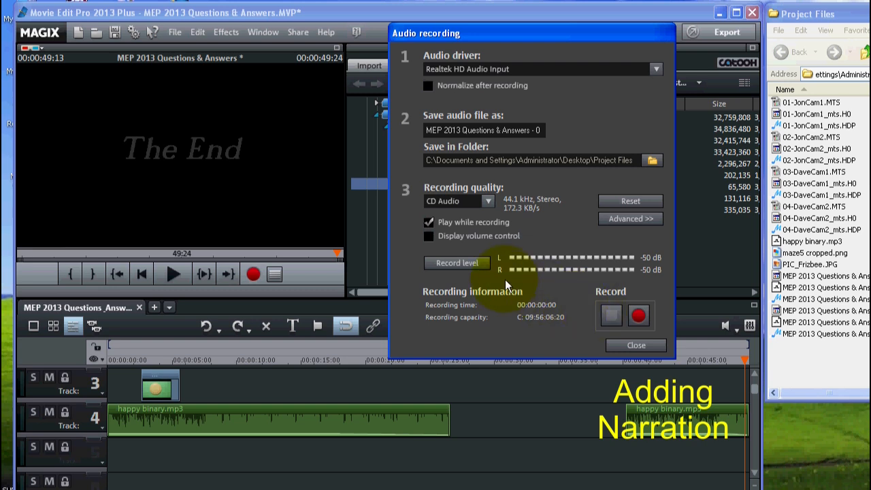
{"action": "left_click", "coordinate": [639, 316]}
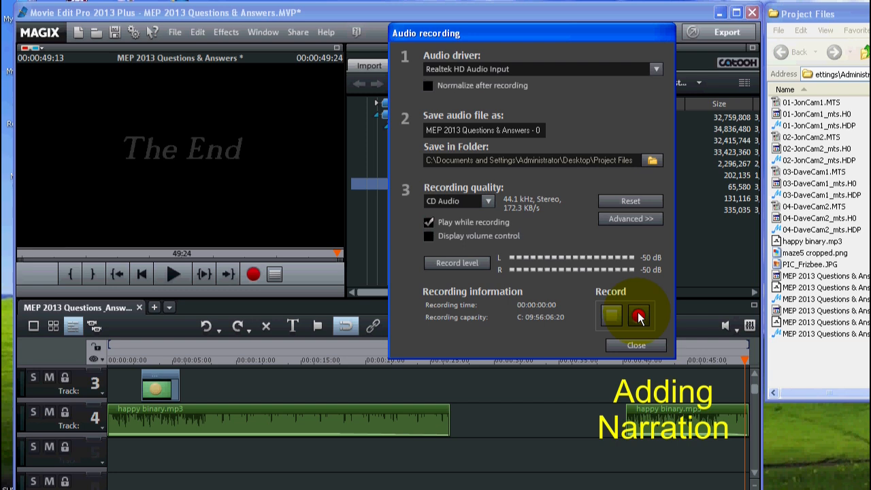
{"action": "left_click", "coordinate": [638, 317]}
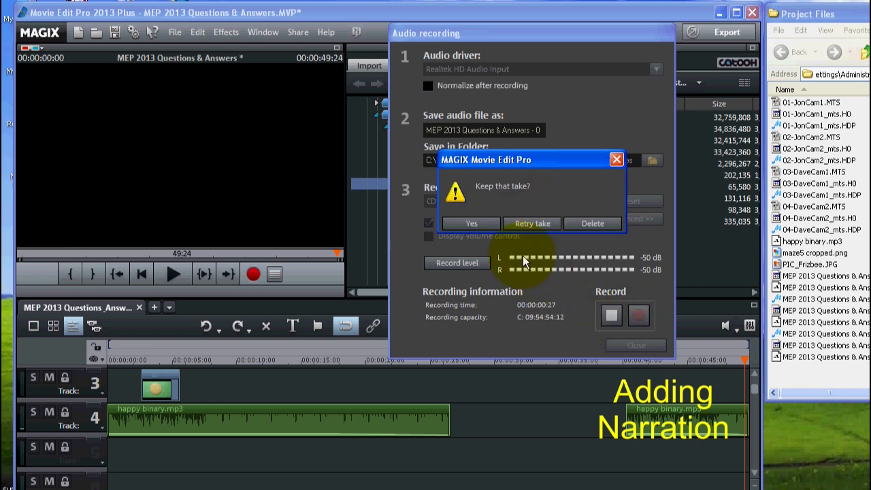
{"action": "left_click", "coordinate": [586, 224]}
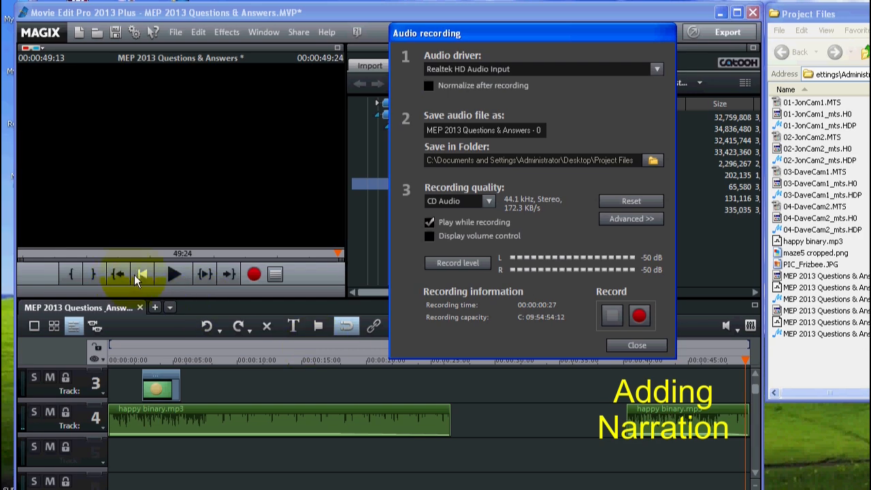
Step: Record the narration from the start of the movie to its end, keep the take, and close audio recording
{"action": "left_click", "coordinate": [141, 273]}
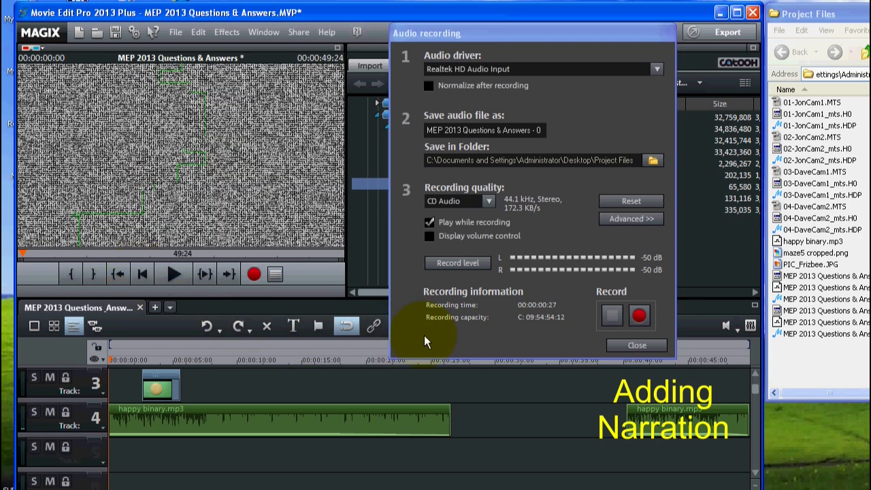
{"action": "left_click", "coordinate": [638, 316]}
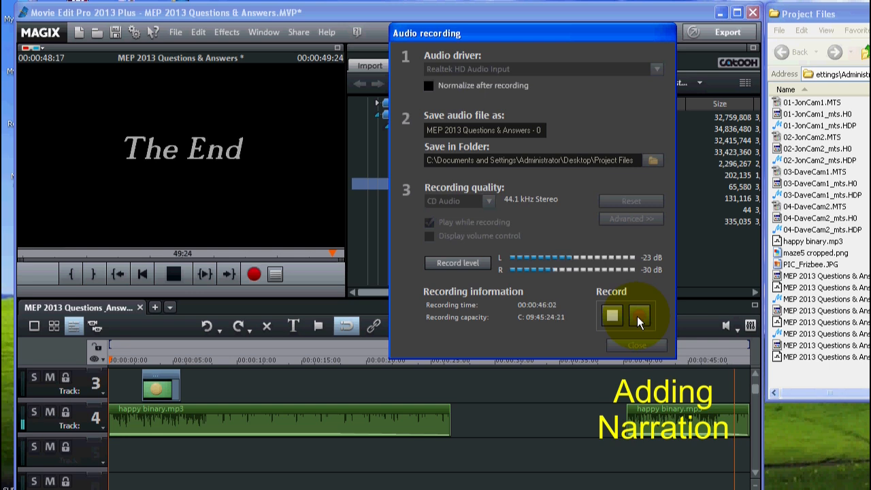
{"action": "left_click", "coordinate": [612, 316]}
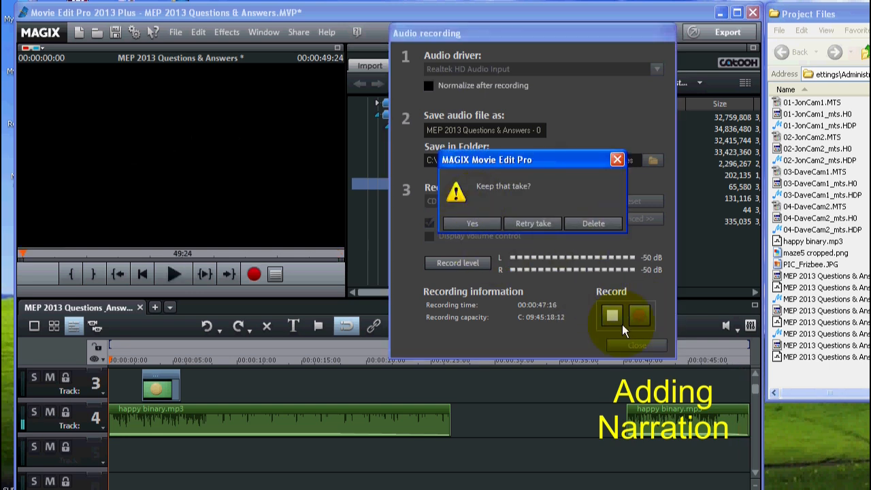
{"action": "left_click", "coordinate": [476, 222]}
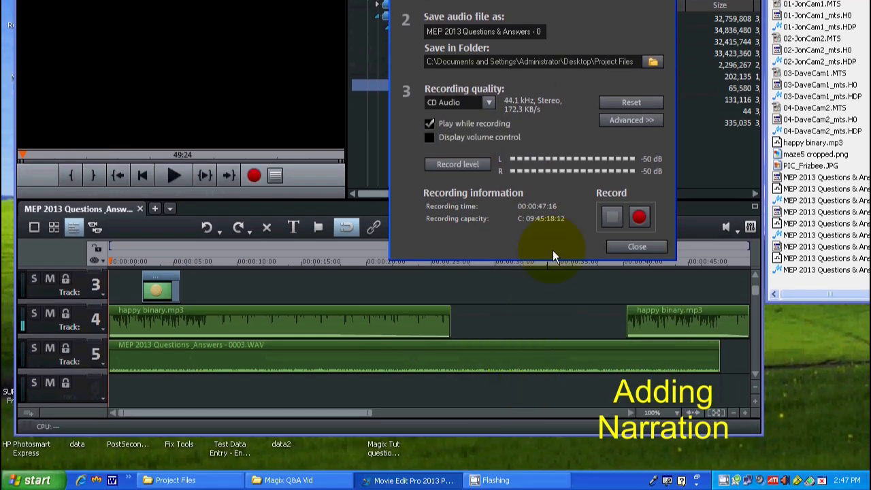
{"action": "left_click", "coordinate": [632, 245]}
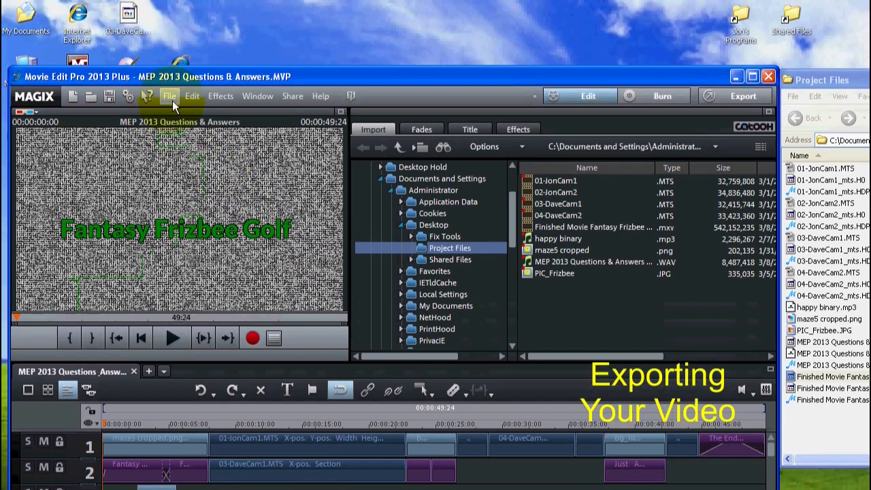
Step: Set up an MPEG-4 video export with the file named Sample Movie.mp4 in the Project Files folder
{"action": "left_click", "coordinate": [166, 11]}
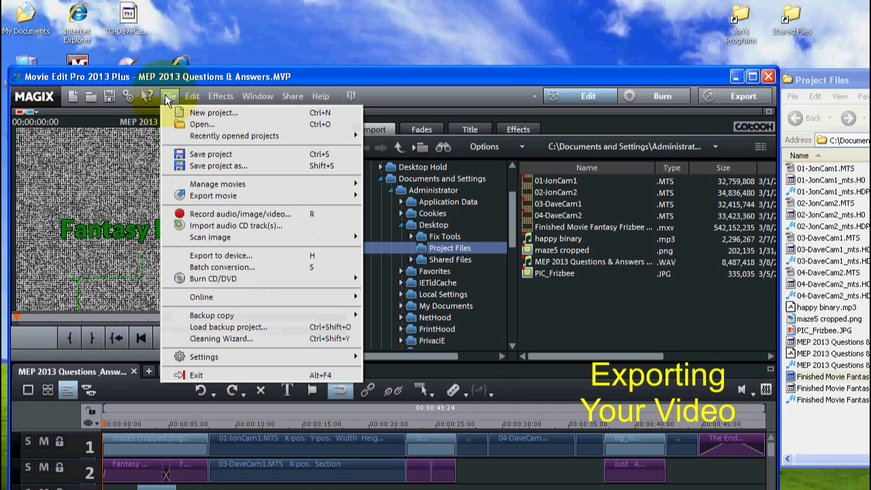
{"action": "mouse_move", "coordinate": [231, 196]}
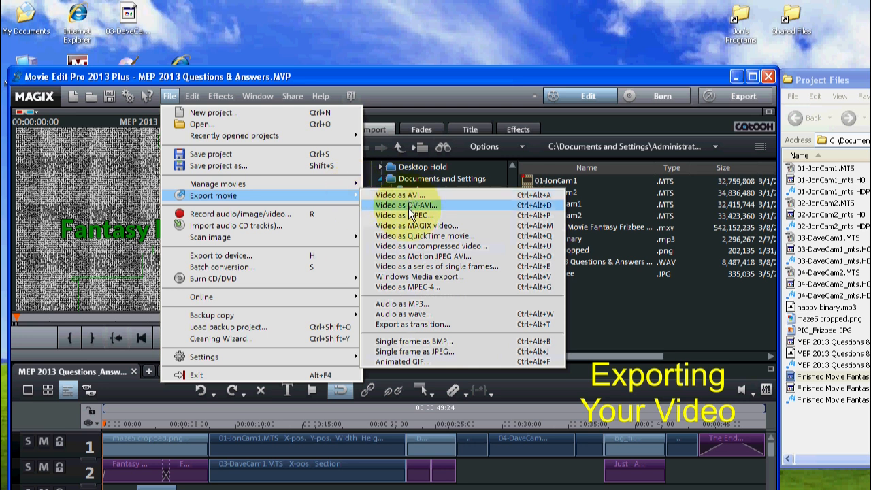
{"action": "left_click", "coordinate": [414, 286]}
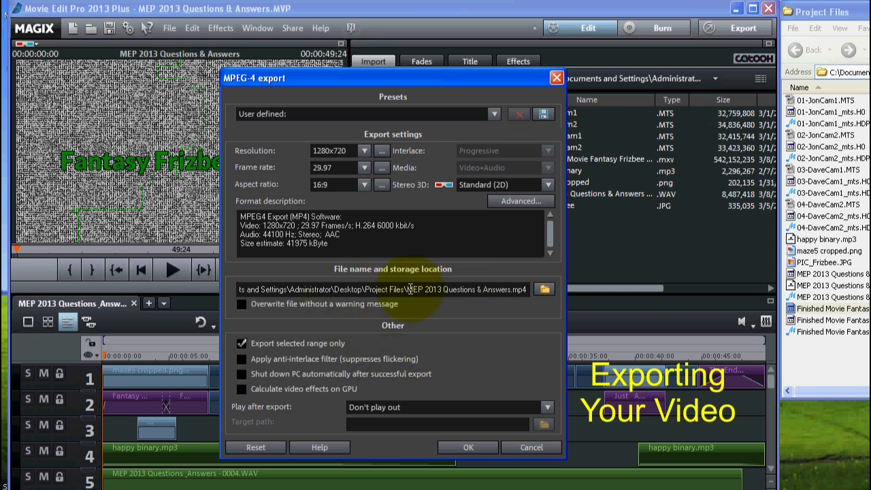
{"action": "mouse_move", "coordinate": [407, 289]}
{"action": "left_mouse_down"}
{"action": "mouse_move", "coordinate": [484, 291]}
{"action": "mouse_move", "coordinate": [411, 284]}
{"action": "left_mouse_up"}
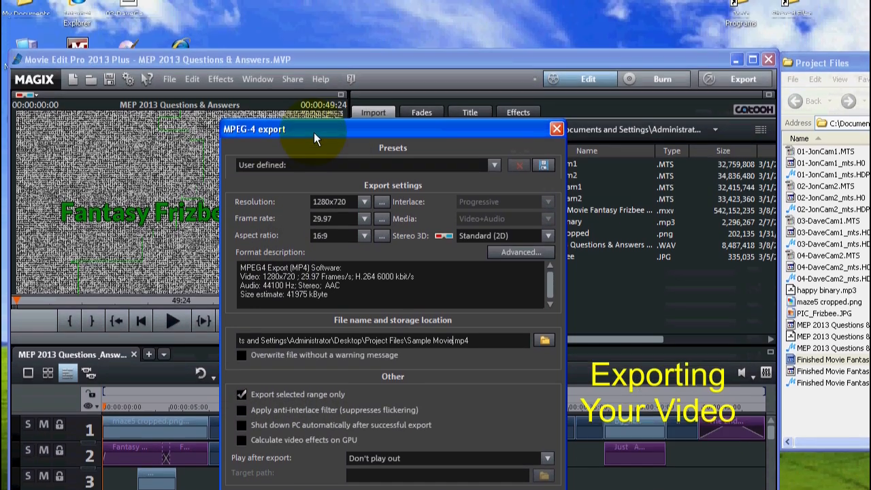
Step: Check the timeline's selected range behind the export dialog and start the MPEG-4 export
{"action": "left_click_drag", "start_coordinate": [319, 26], "coordinate": [329, 7]}
{"action": "left_click_drag", "start_coordinate": [329, 131], "coordinate": [327, 447]}
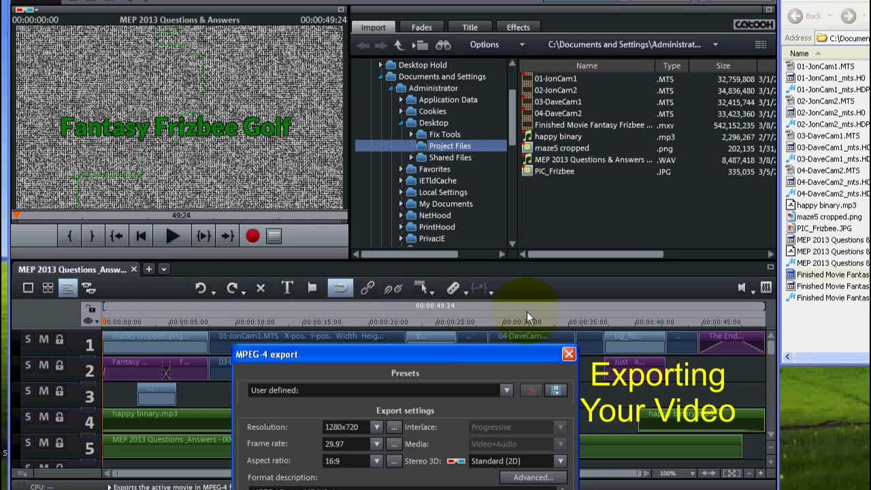
{"action": "left_click_drag", "start_coordinate": [426, 356], "coordinate": [448, 133]}
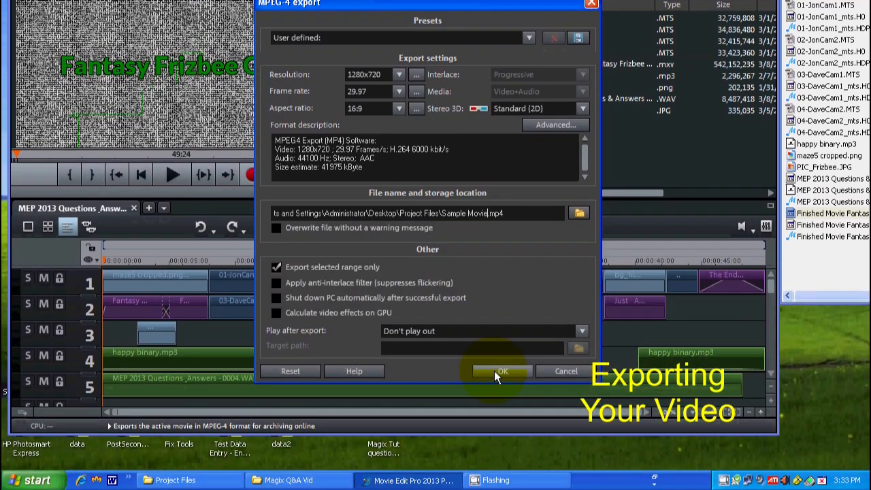
{"action": "left_click", "coordinate": [494, 369]}
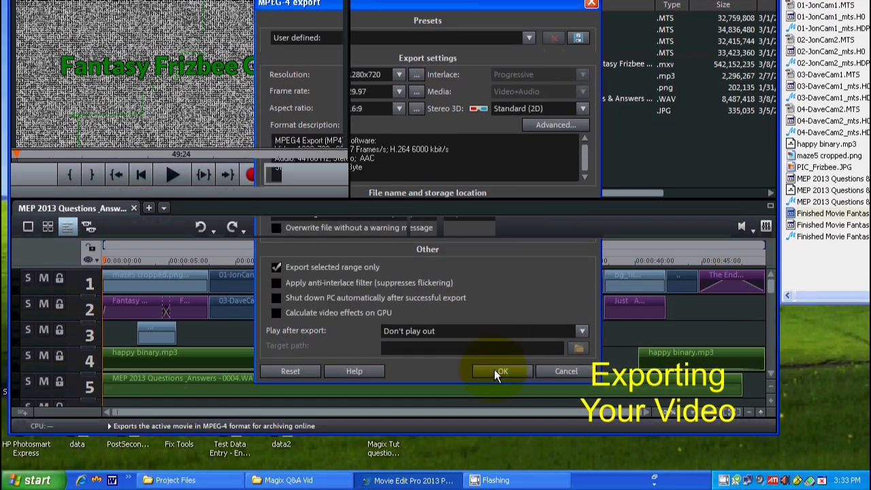